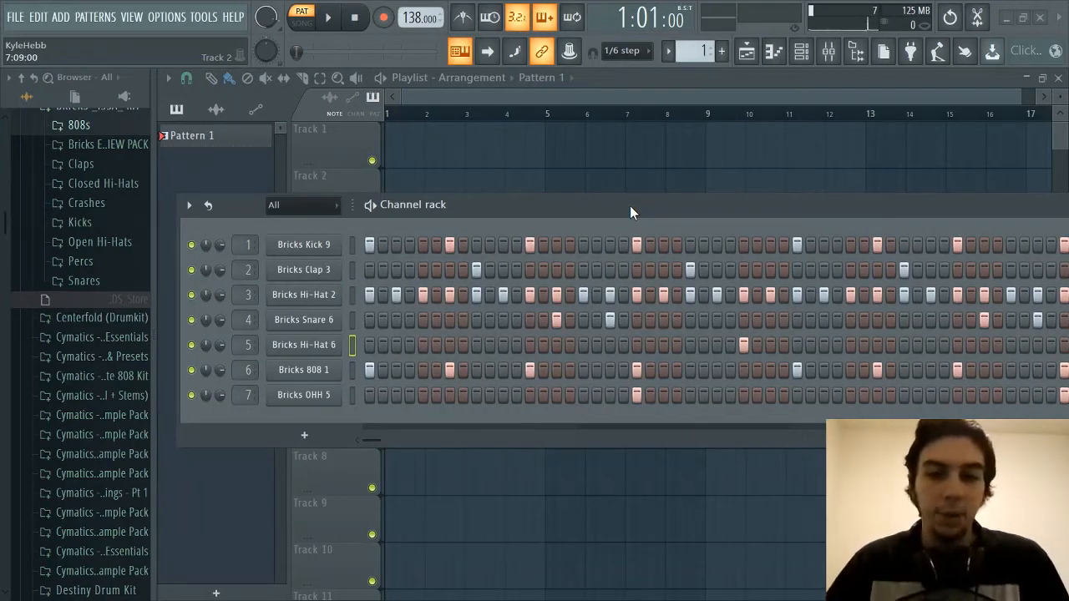
pyautogui.moveTo(629, 206)
pyautogui.mouseDown()
pyautogui.moveTo(611, 205)
pyautogui.moveTo(620, 218)
pyautogui.mouseUp()
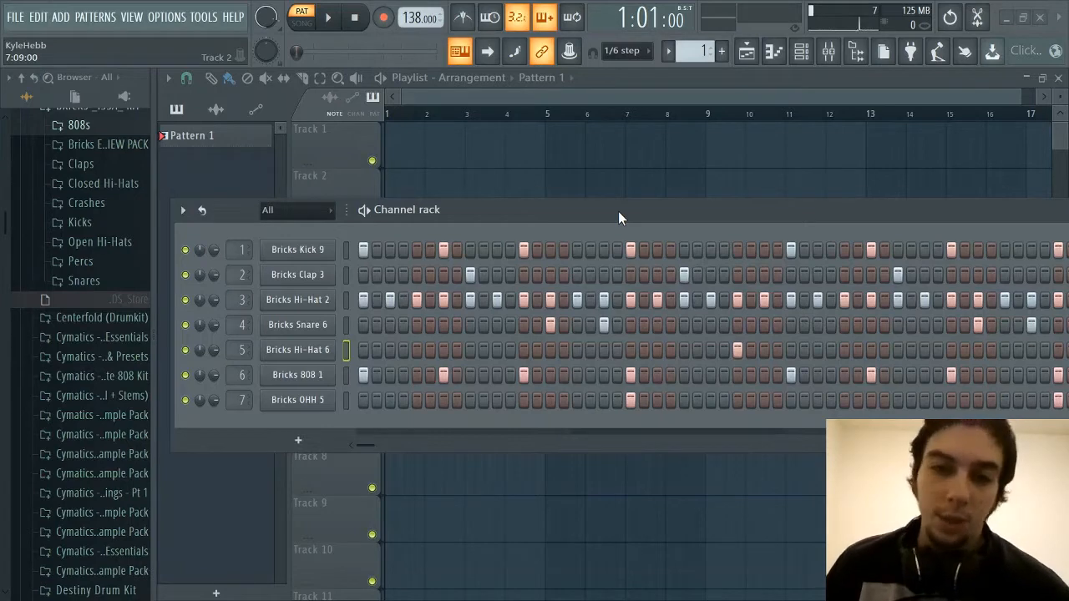
pyautogui.scroll(4, 64, 334)
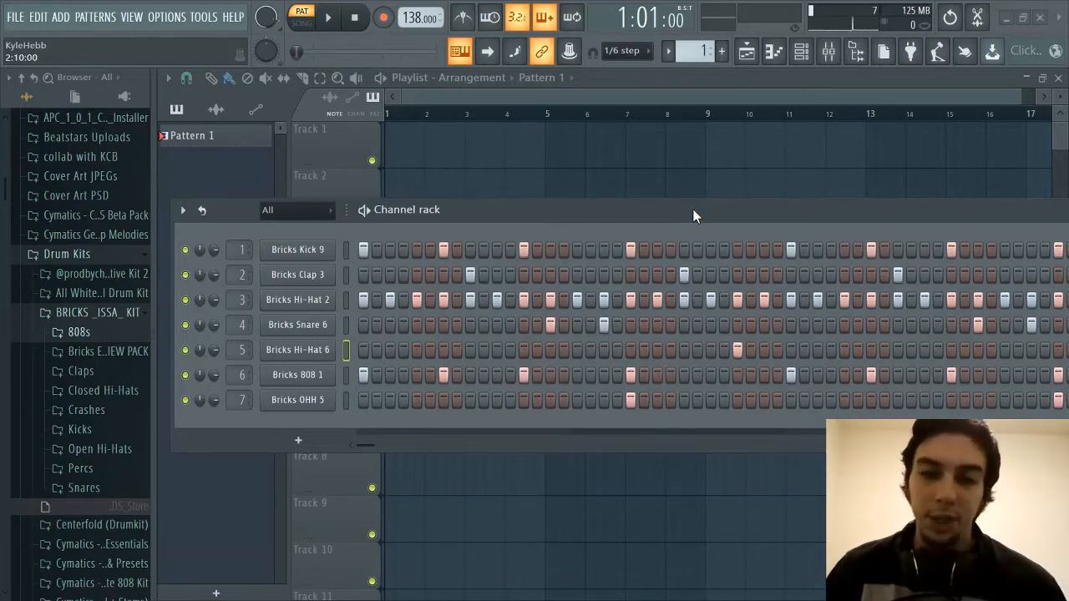
pyautogui.moveTo(693, 209)
pyautogui.mouseDown()
pyautogui.moveTo(681, 208)
pyautogui.moveTo(691, 211)
pyautogui.mouseUp()
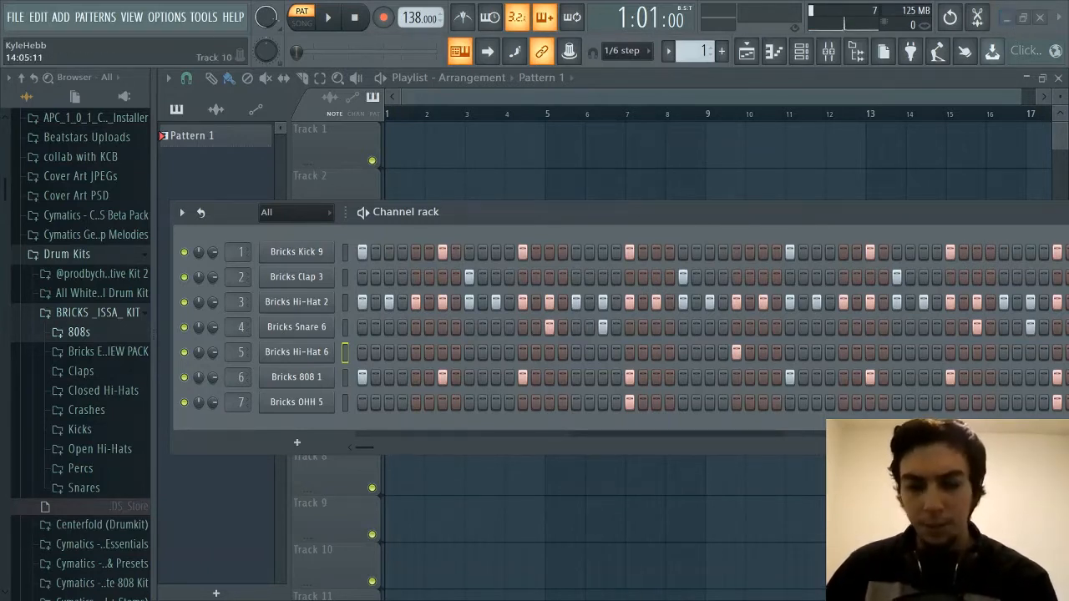
# Switch to the web browser, open the sellfy.com/bricksdamane store from the Instagram profile, examine its drum kits and prices, and return to FL Studio
pyautogui.click(1008, 19)
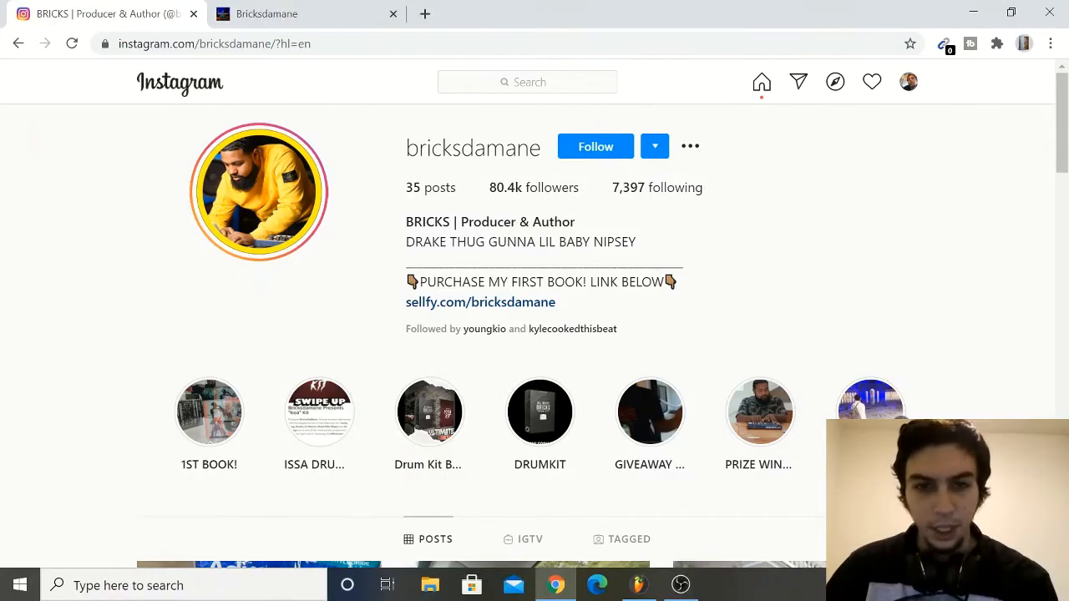
pyautogui.click(509, 306)
pyautogui.scroll(-5, 542, 417)
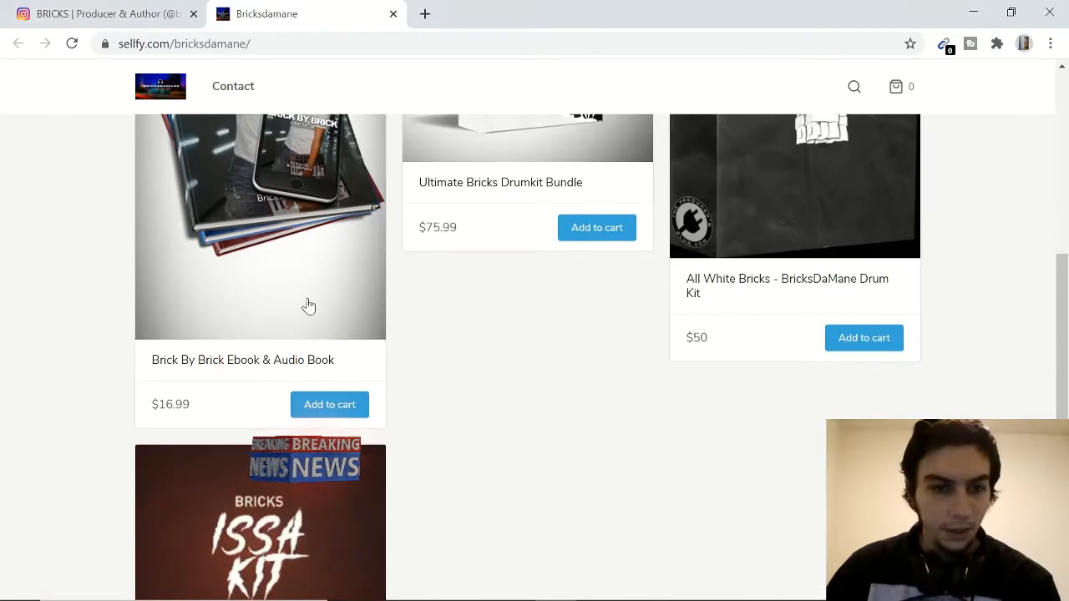
pyautogui.scroll(3, 309, 306)
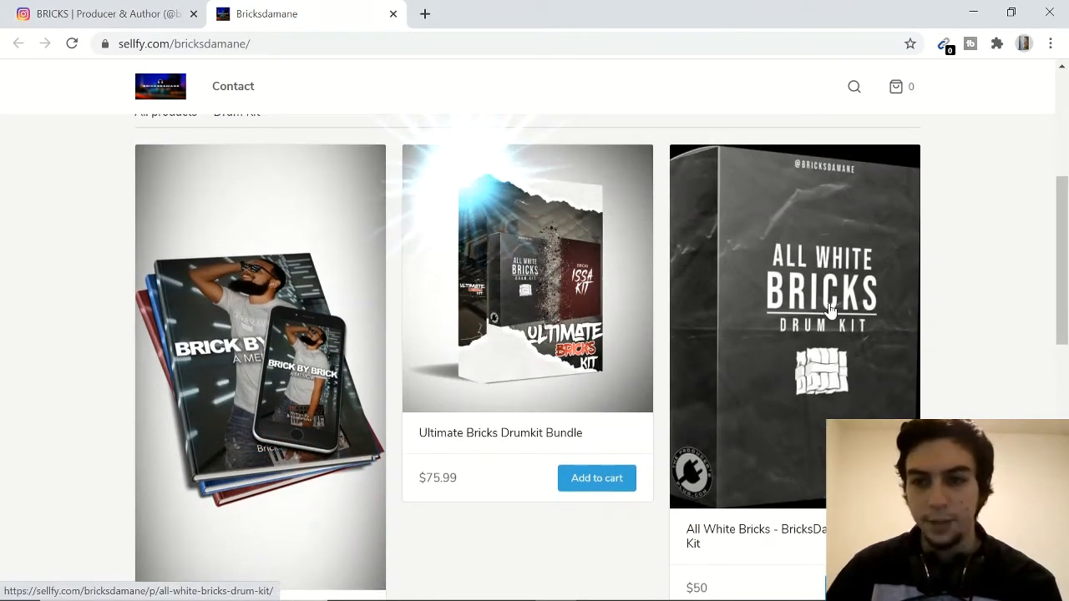
pyautogui.scroll(-5, 829, 309)
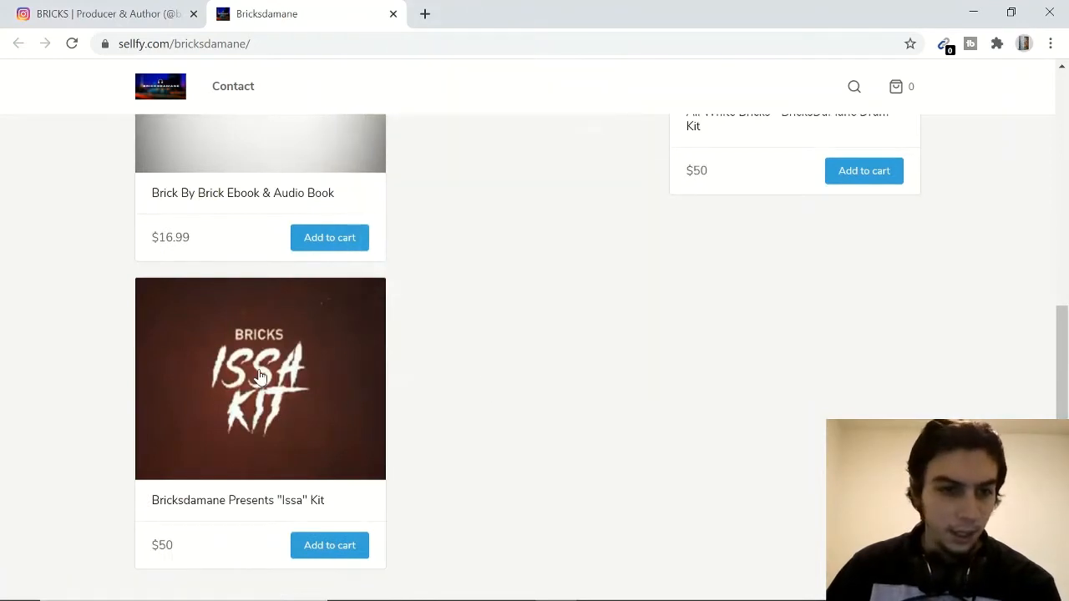
pyautogui.scroll(5, 494, 427)
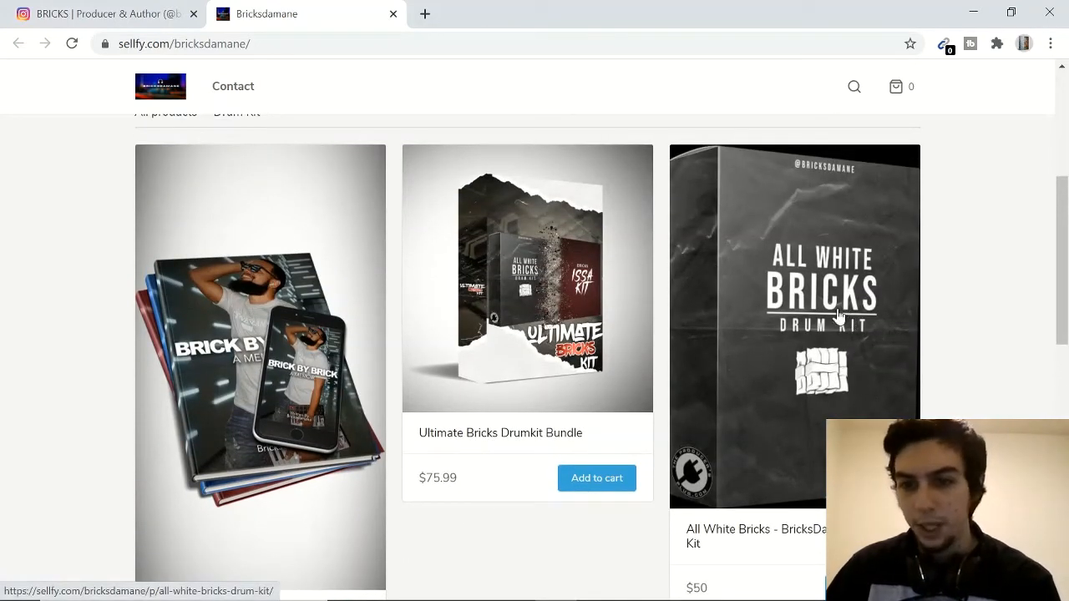
pyautogui.scroll(-3, 838, 316)
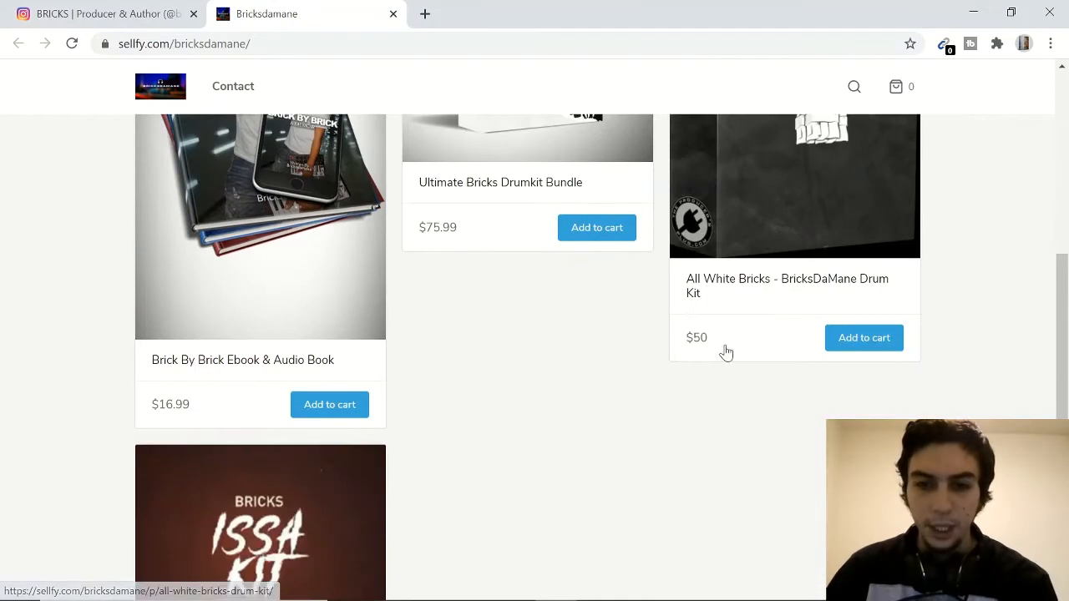
pyautogui.scroll(3, 585, 418)
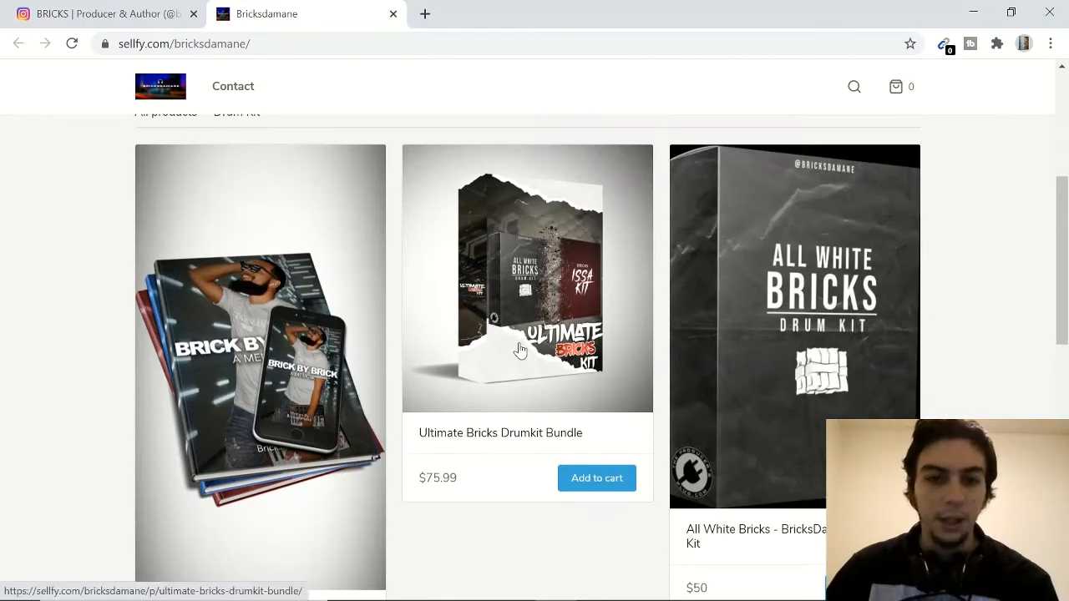
pyautogui.scroll(1, 518, 367)
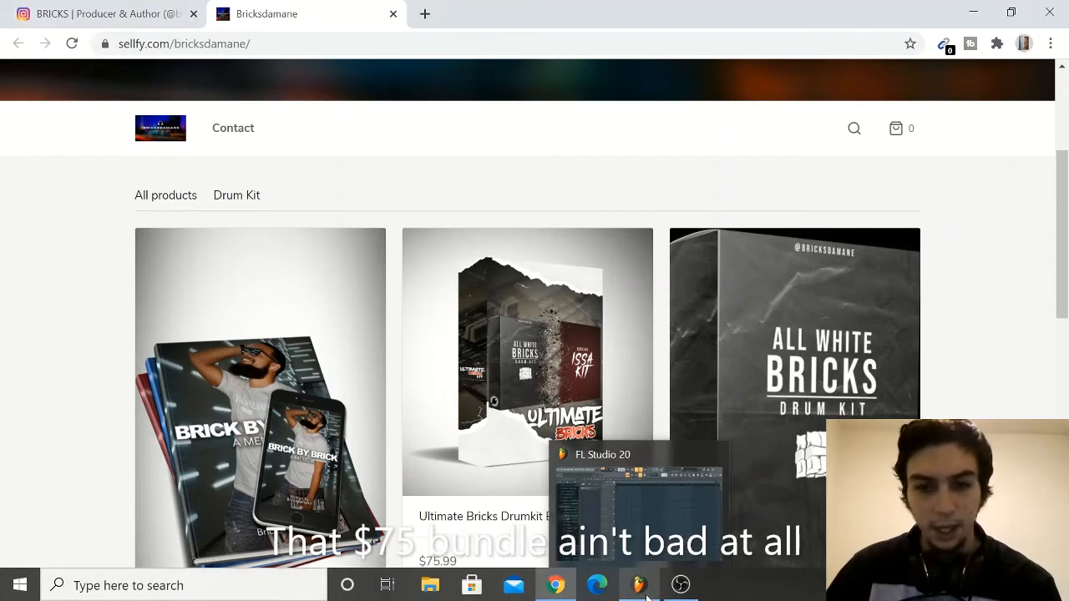
pyautogui.click(645, 589)
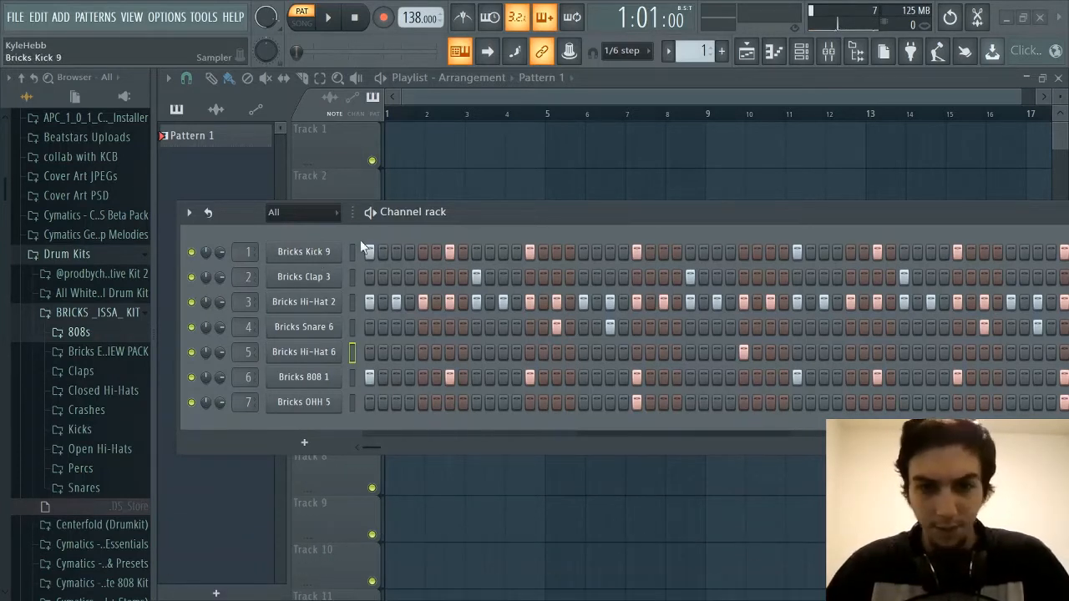
pyautogui.moveTo(637, 210); pyautogui.dragTo(612, 218)
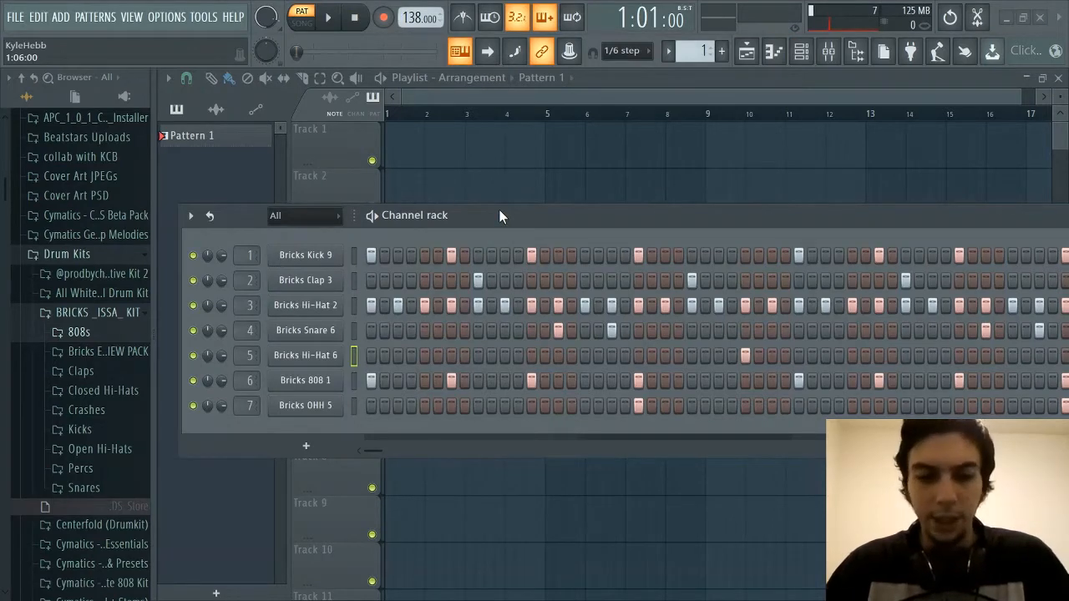
pyautogui.moveTo(499, 215)
pyautogui.mouseDown()
pyautogui.moveTo(504, 199)
pyautogui.moveTo(515, 216)
pyautogui.mouseUp()
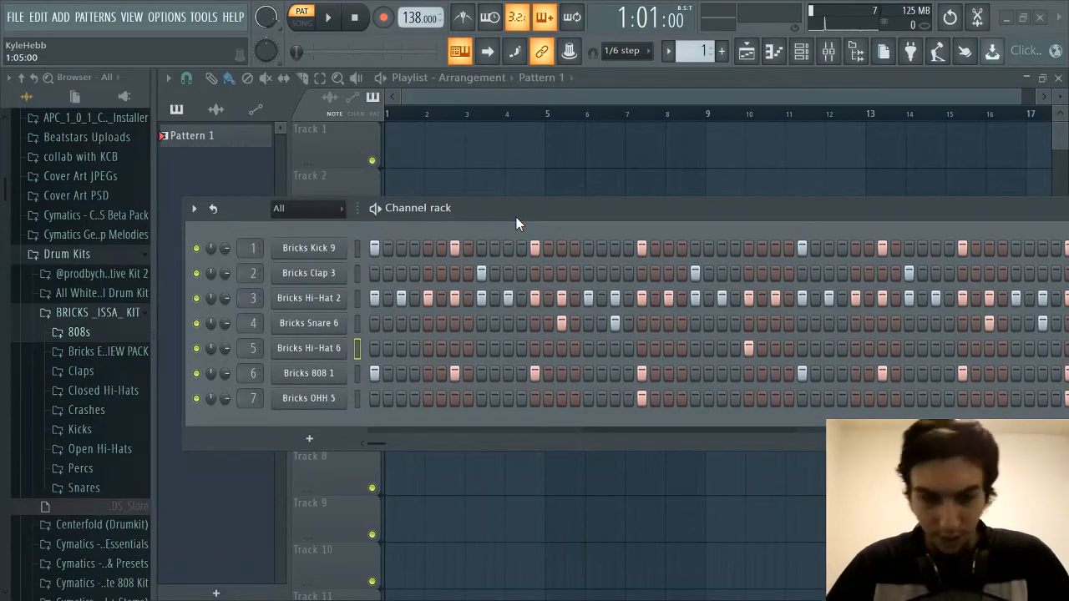
pyautogui.moveTo(516, 216); pyautogui.dragTo(513, 214)
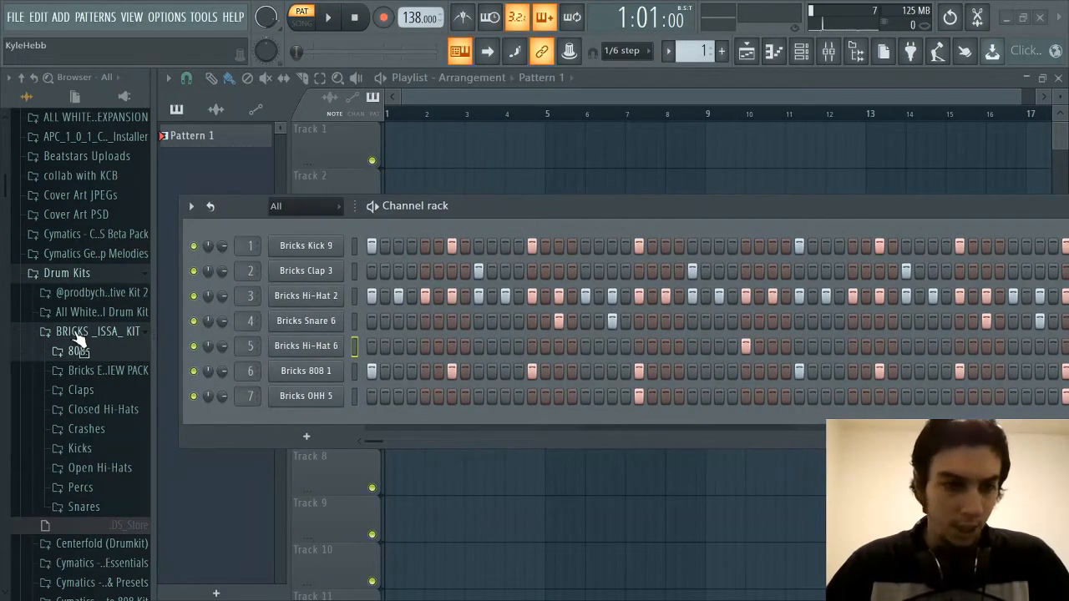
pyautogui.moveTo(589, 206); pyautogui.dragTo(586, 216)
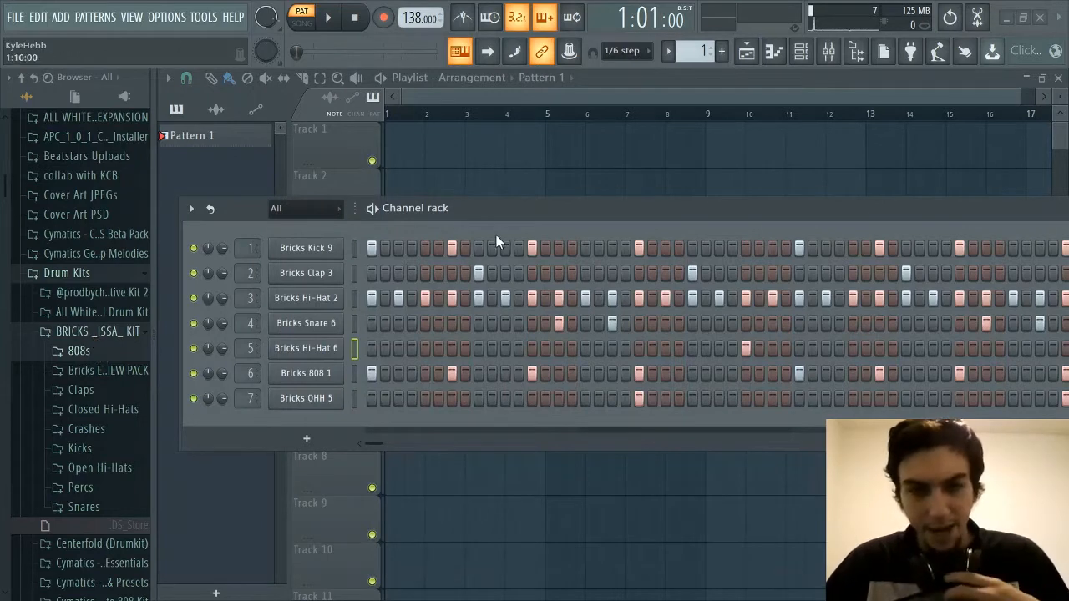
pyautogui.moveTo(511, 211); pyautogui.dragTo(507, 199)
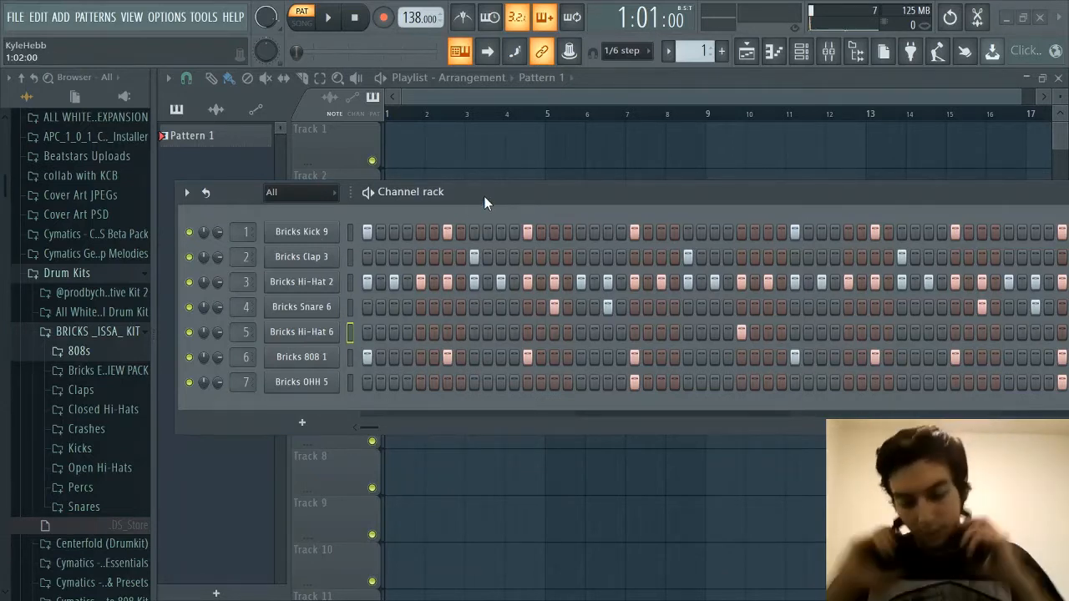
# Play back the drum loop in Pattern 1 to hear the kit's sounds, and stop playback
pyautogui.press('space')
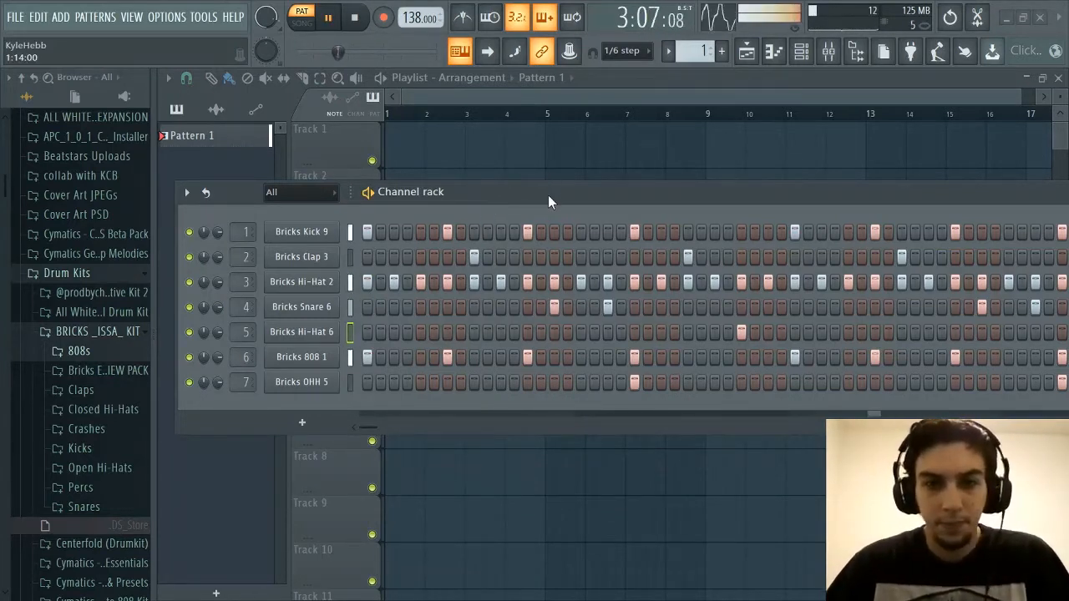
pyautogui.moveTo(548, 195); pyautogui.dragTo(519, 191)
pyautogui.press('space')
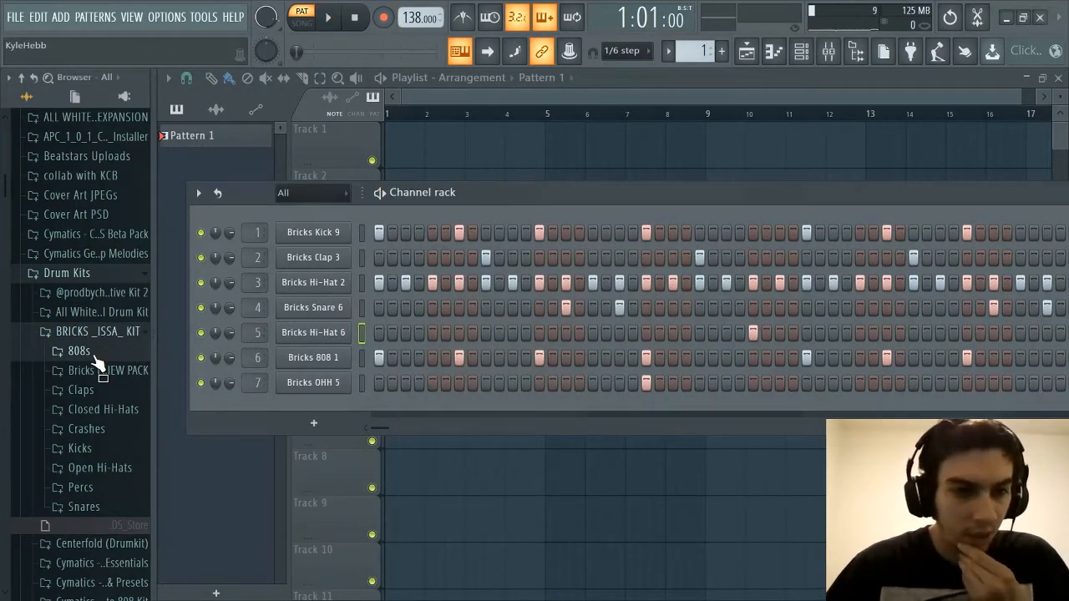
# Expand the 808s folder of the BRICKS _ISSA_ KIT and look through its samples
pyautogui.click(94, 354)
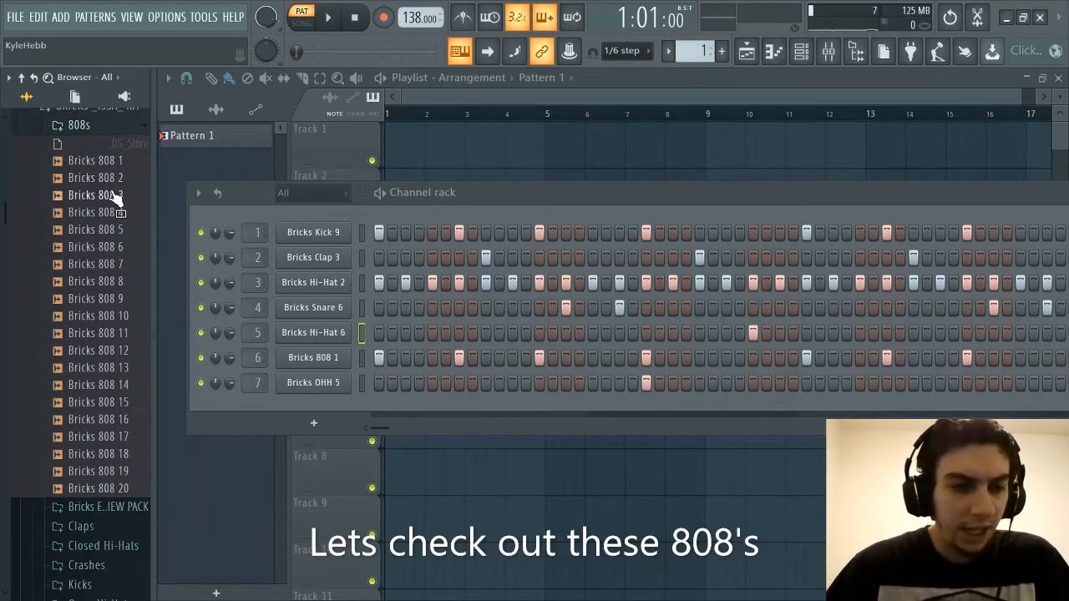
pyautogui.scroll(3, 95, 203)
pyautogui.scroll(-3, 106, 255)
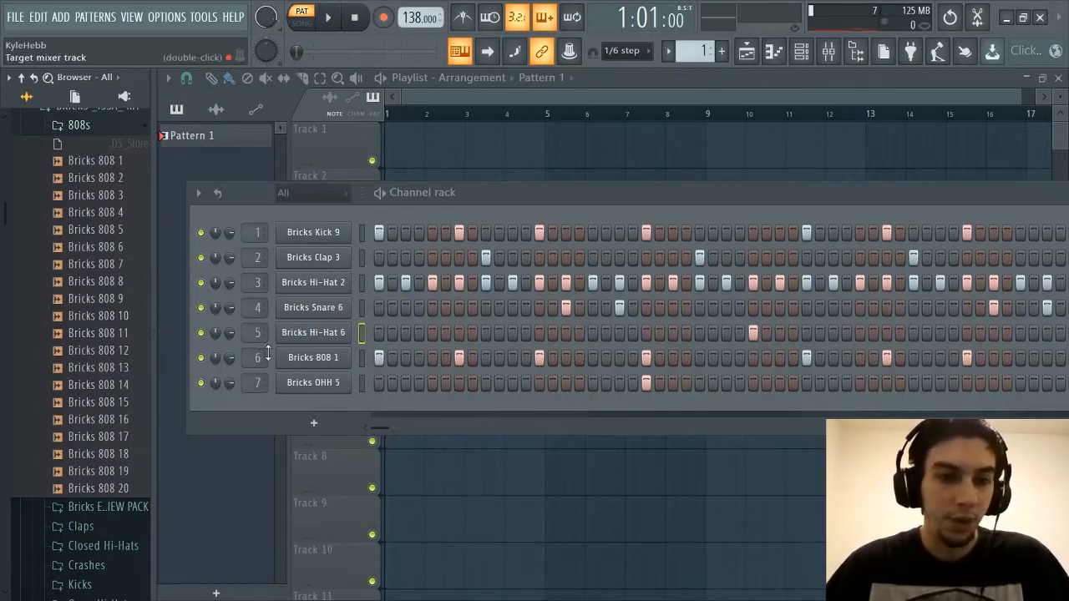
# Open the Bricks 808 1 channel's sample in the audio editor, detect its pitch regions to find the key, and close the editor
pyautogui.click(311, 368)
pyautogui.press('F6')
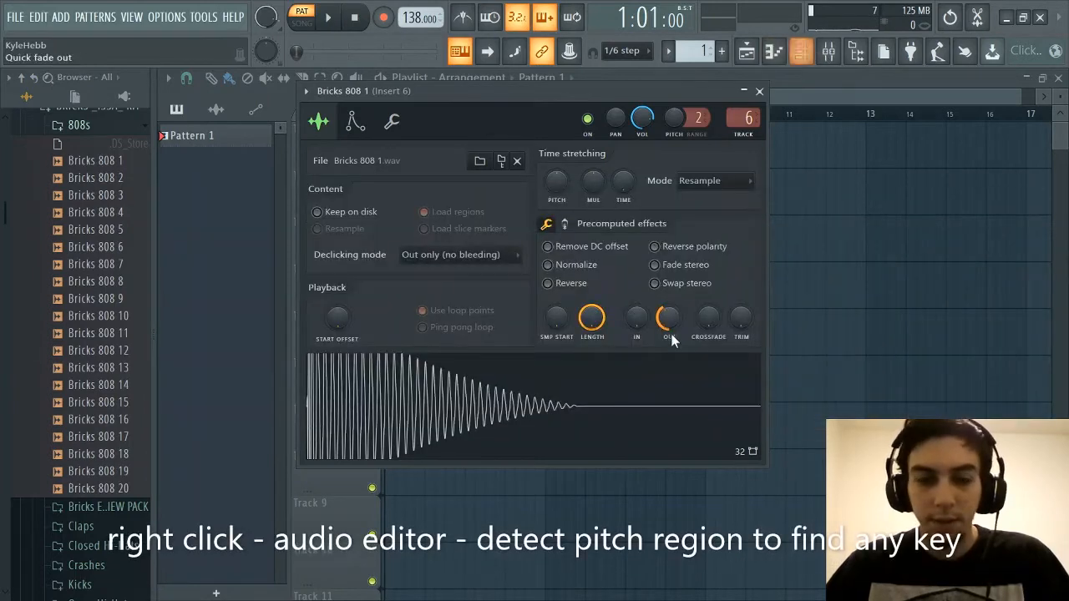
pyautogui.rightClick(551, 386)
pyautogui.click(572, 428)
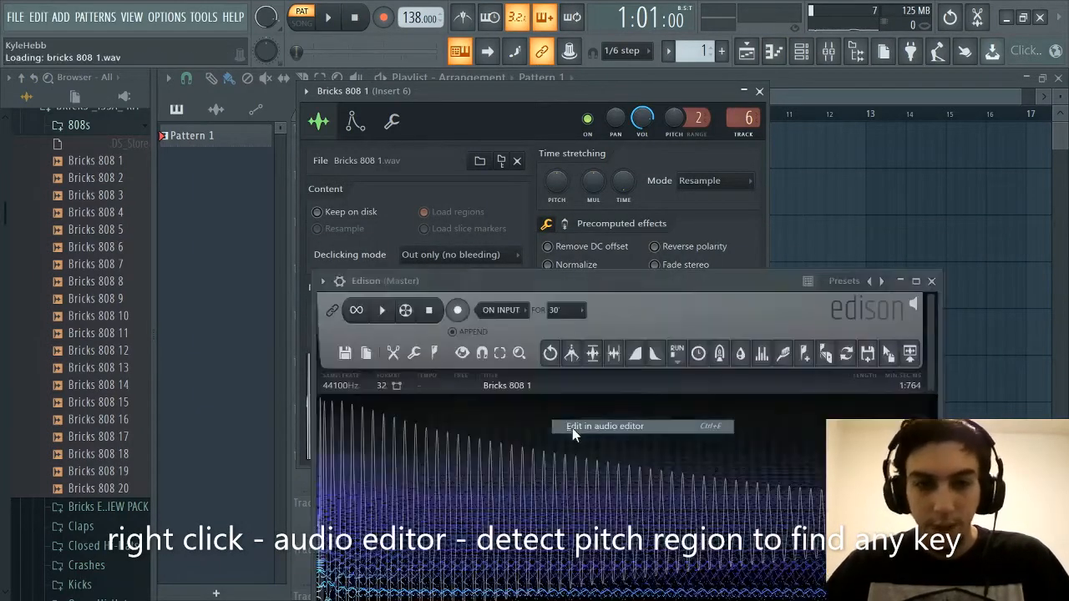
pyautogui.click(434, 352)
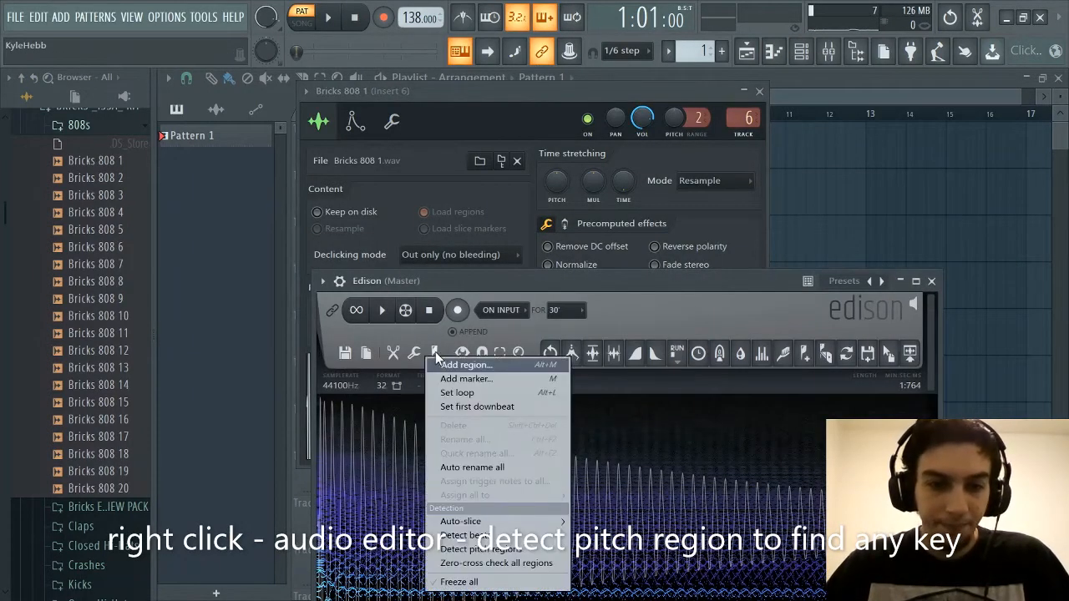
pyautogui.click(476, 551)
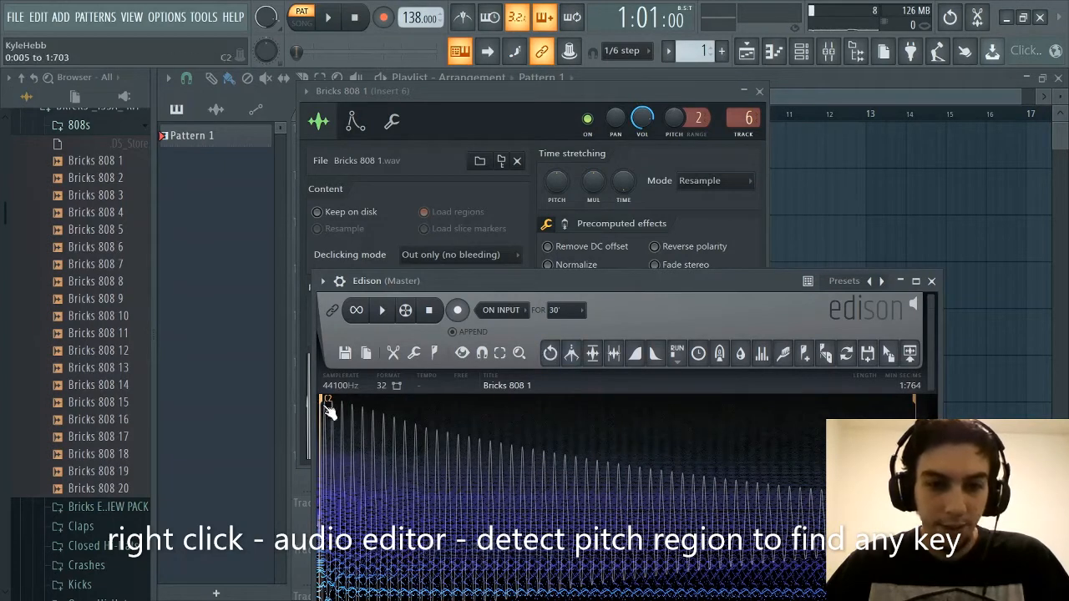
pyautogui.click(931, 280)
# Check the Bricks 808 1 channel's root note settings, and return to the channel rack
pyautogui.click(391, 121)
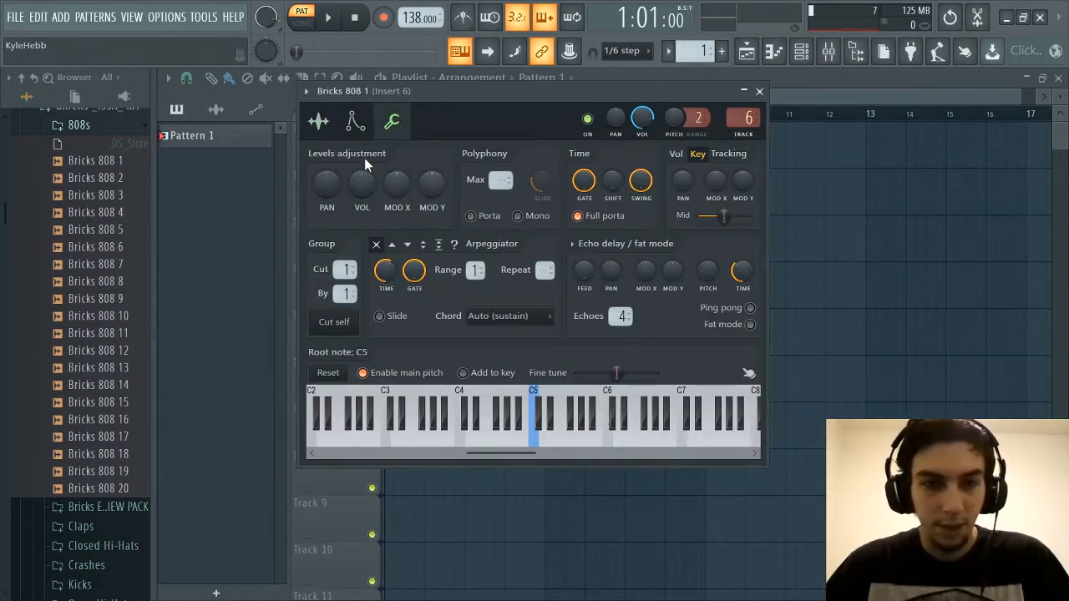
pyautogui.click(320, 121)
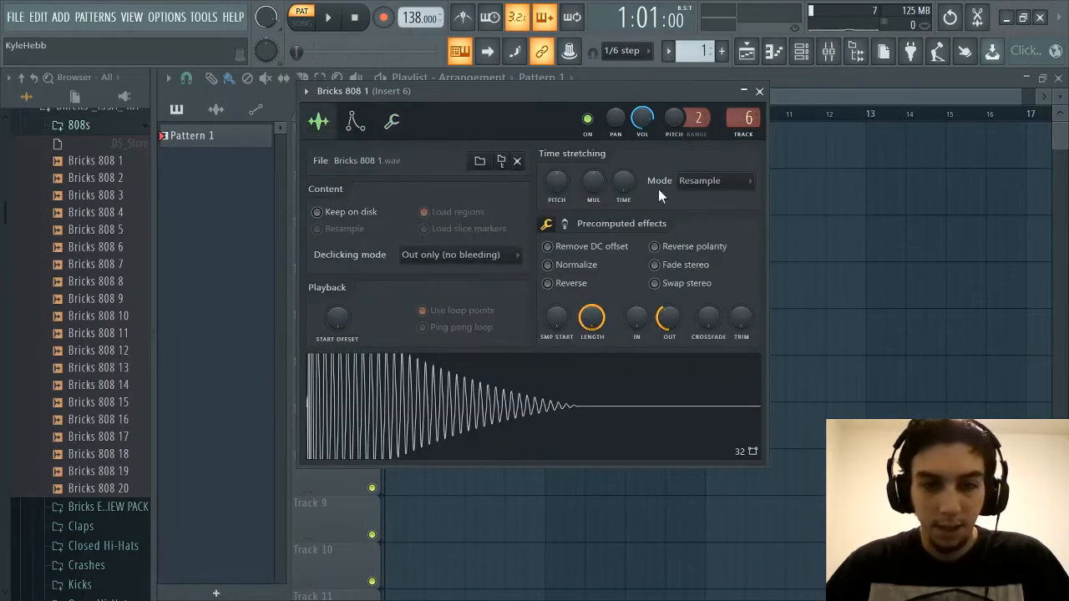
pyautogui.click(760, 92)
pyautogui.click(801, 51)
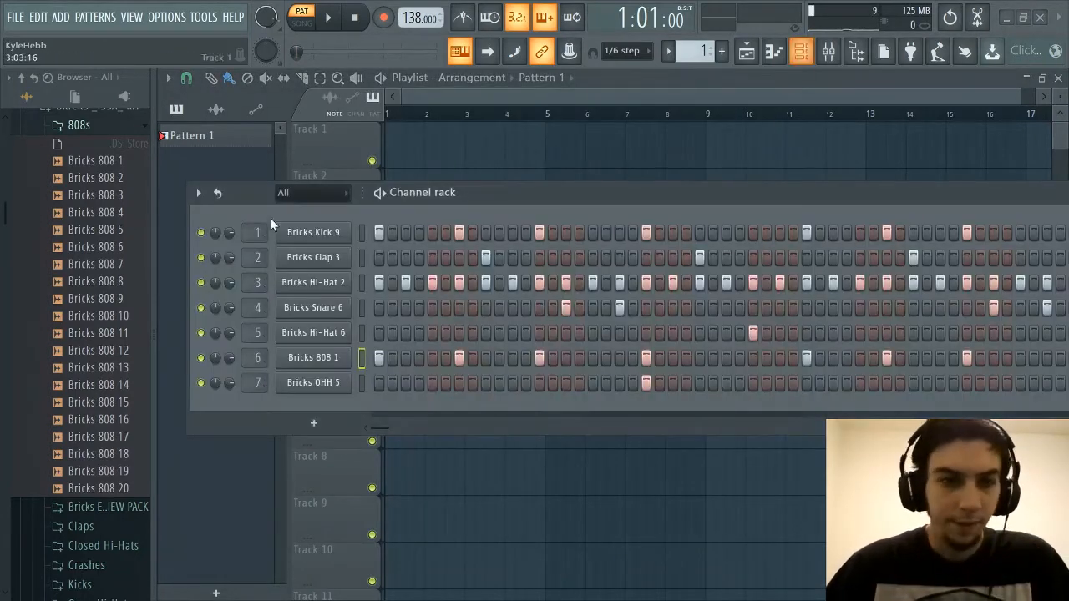
# Audition the 808 samples one after another, from Bricks 808 1 through Bricks 808 20
pyautogui.moveTo(54, 166); pyautogui.dragTo(84, 171)
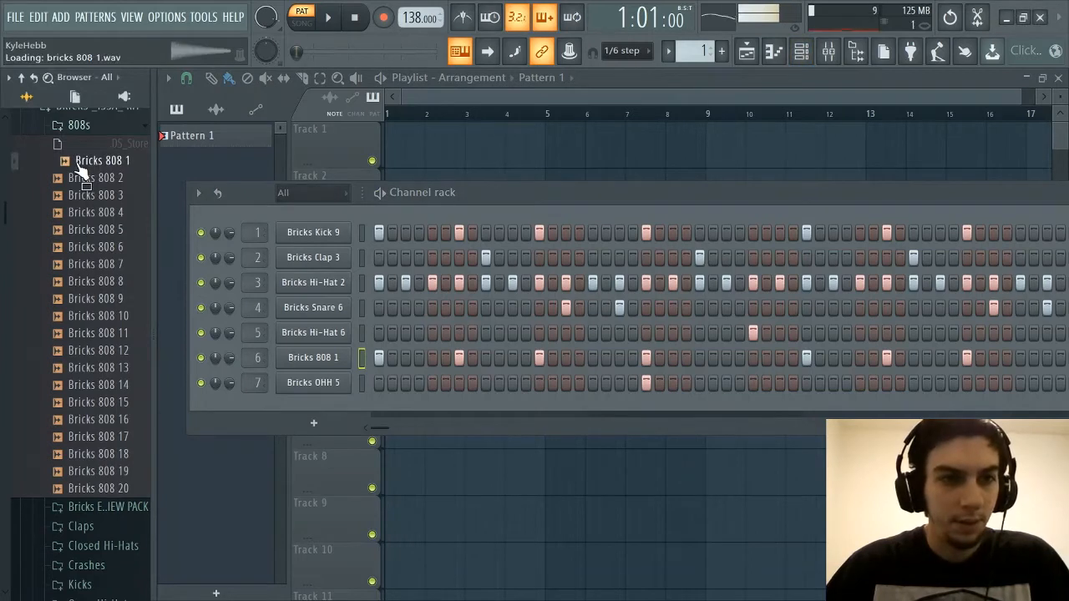
pyautogui.click(83, 178)
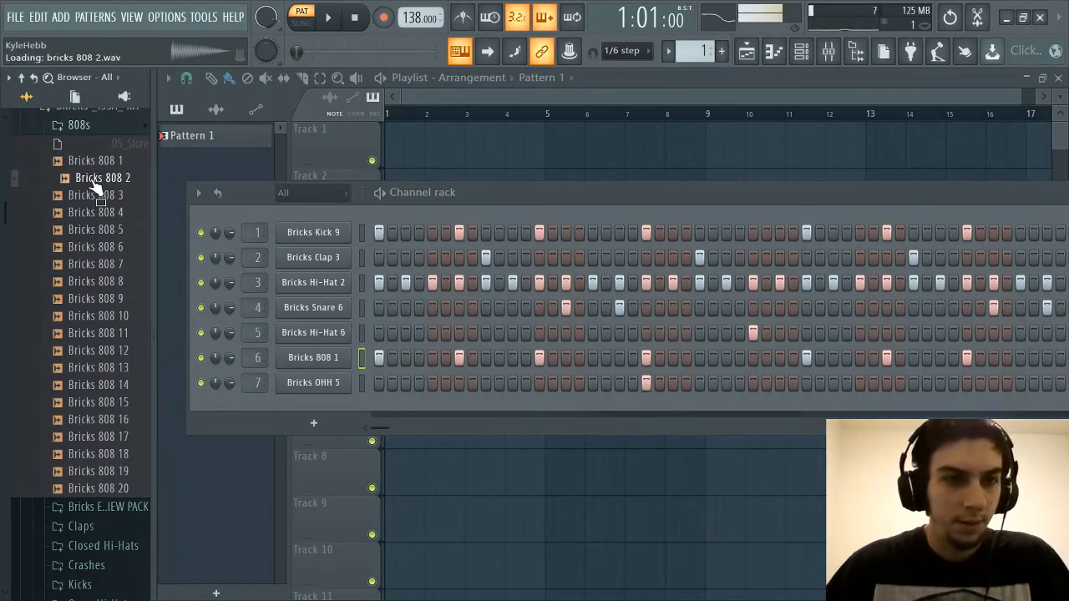
pyautogui.click(98, 195)
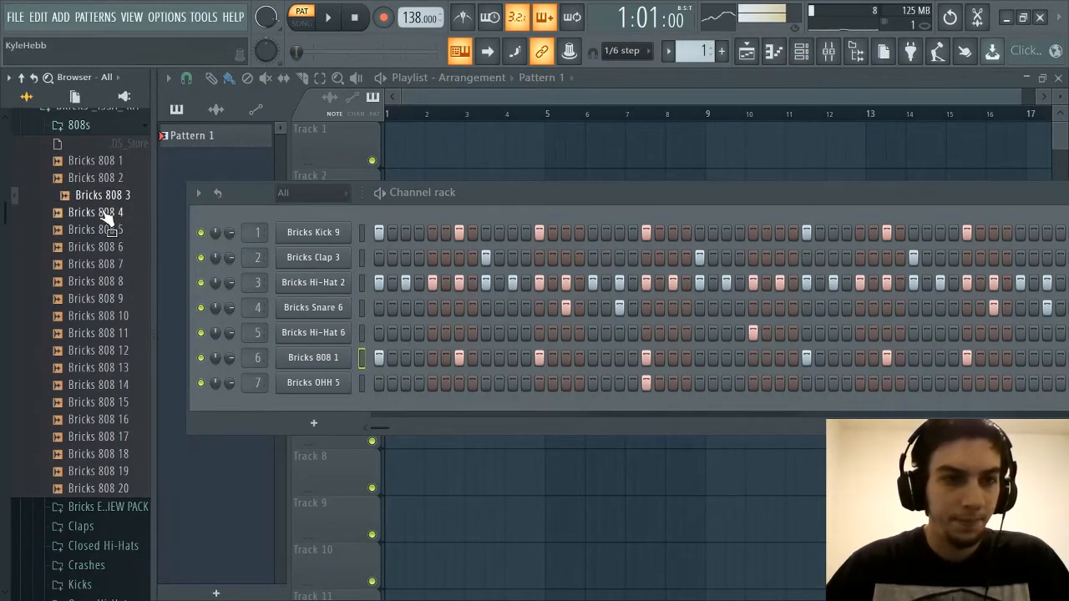
pyautogui.click(106, 213)
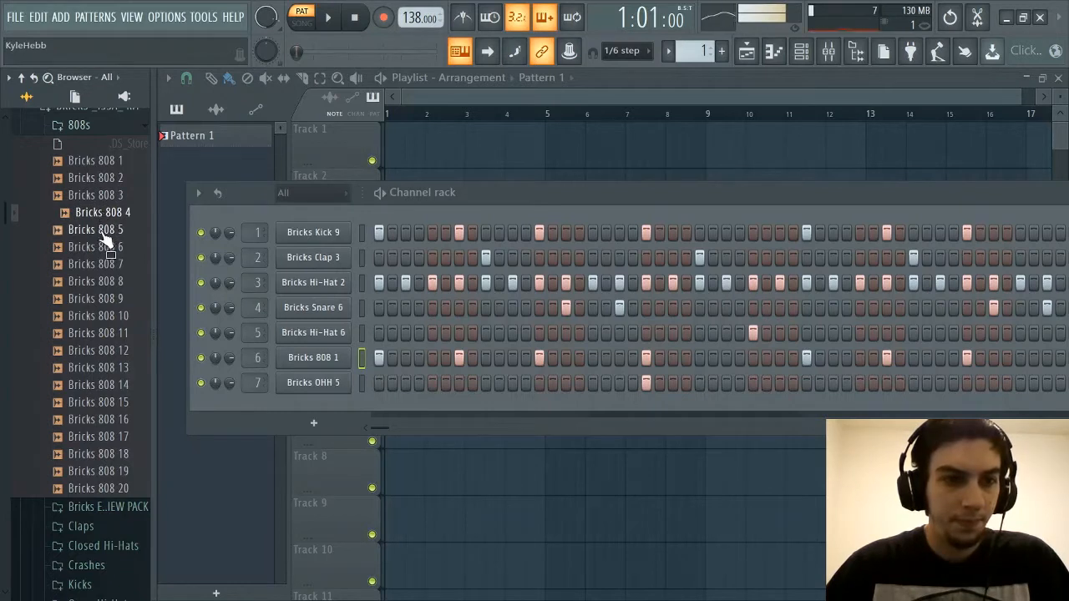
pyautogui.click(104, 233)
pyautogui.click(112, 250)
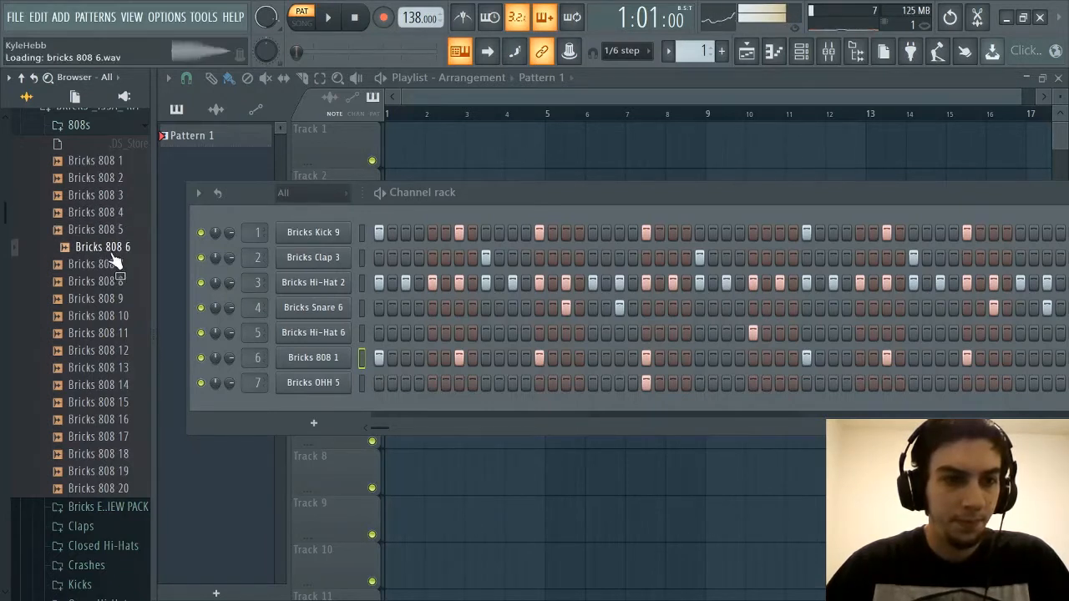
pyautogui.click(116, 265)
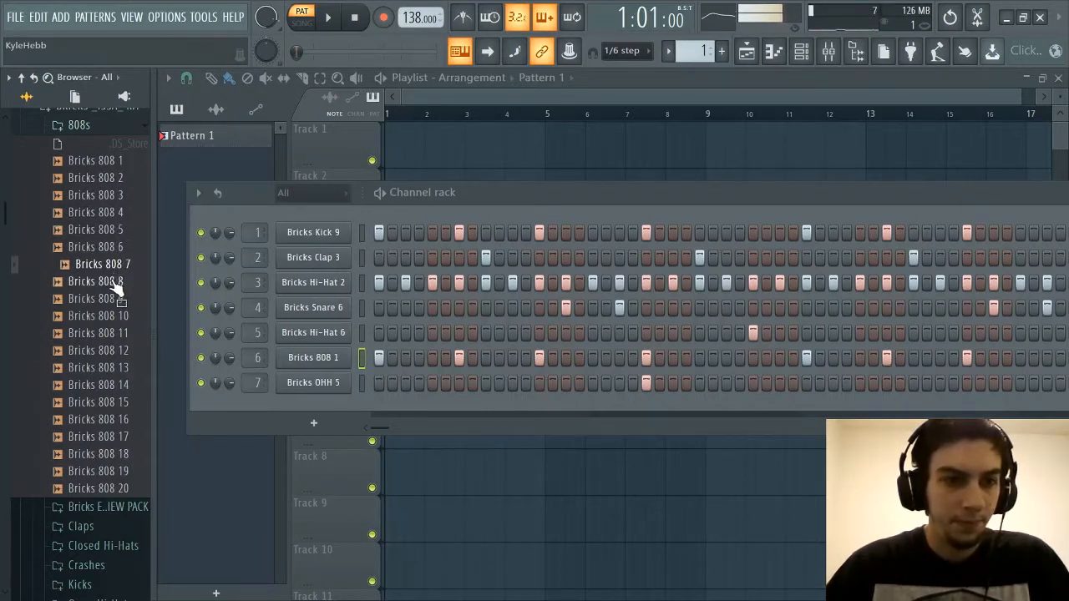
pyautogui.click(119, 284)
pyautogui.click(121, 302)
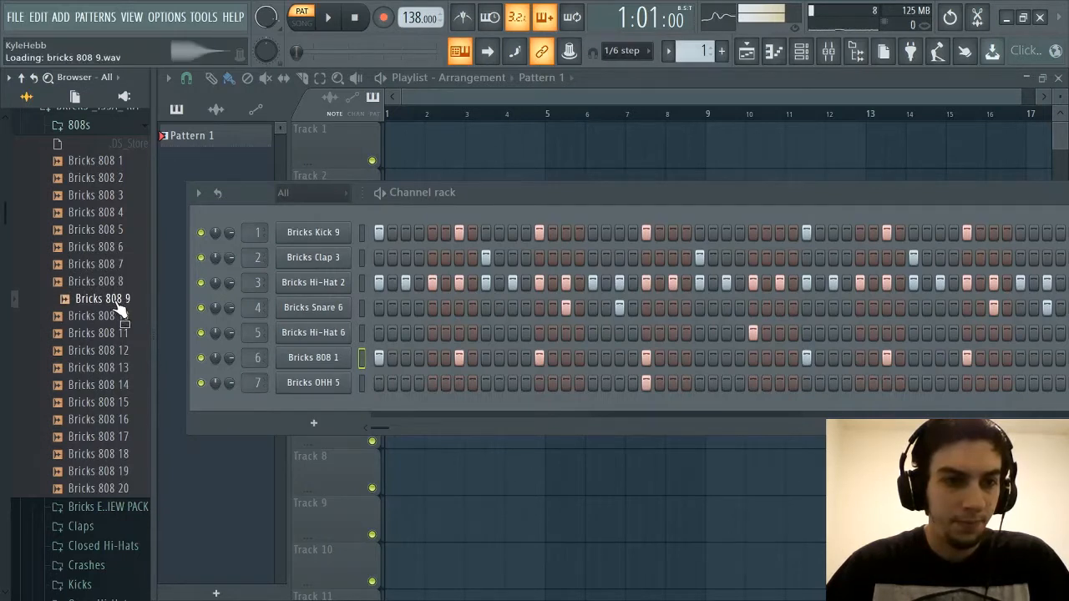
pyautogui.click(122, 322)
pyautogui.click(120, 334)
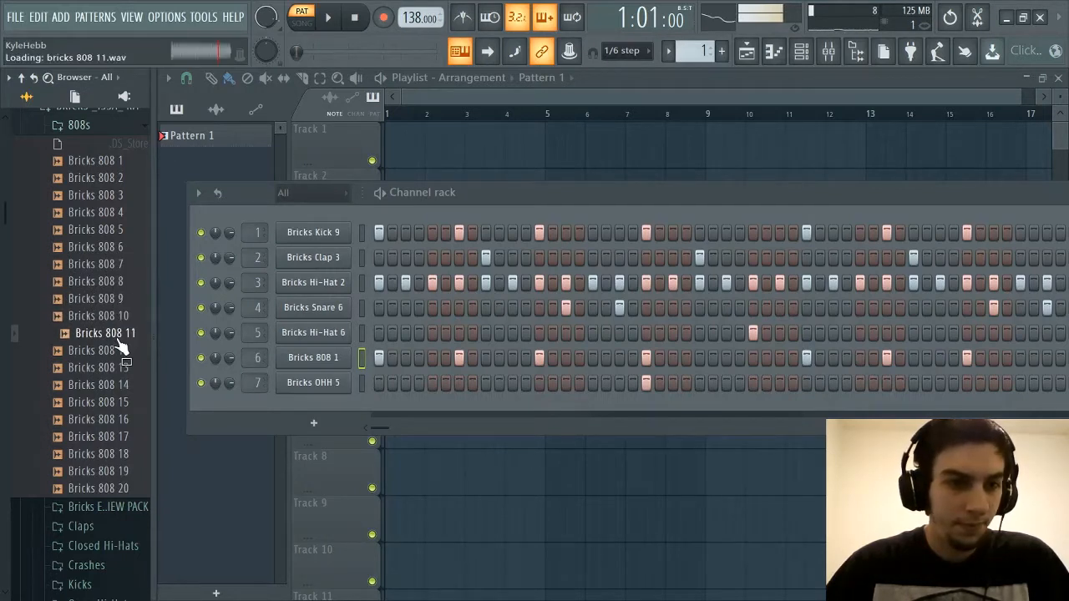
pyautogui.click(111, 352)
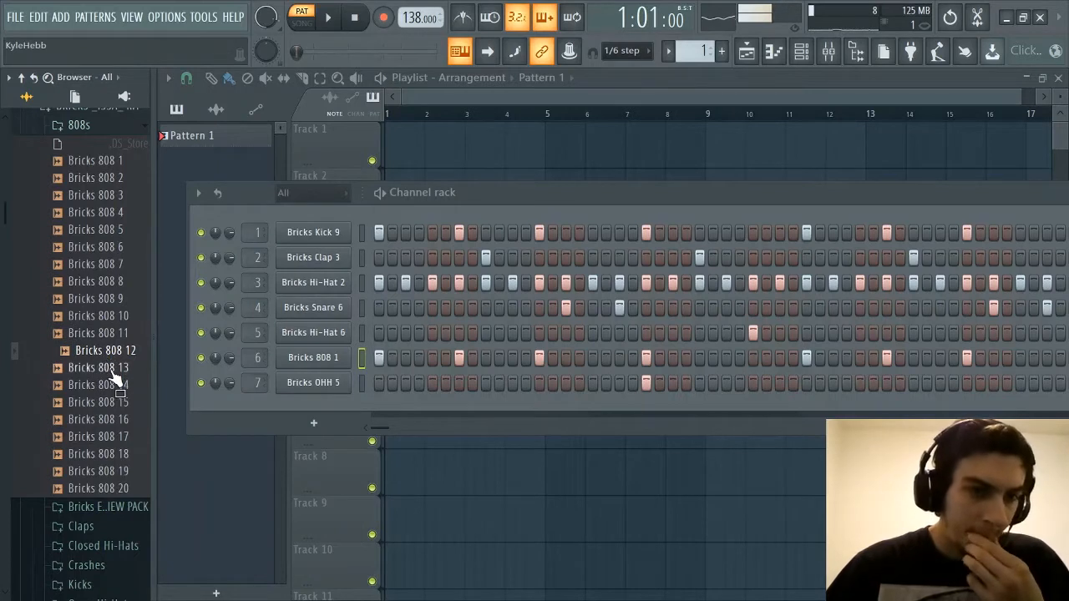
pyautogui.click(115, 371)
pyautogui.click(109, 386)
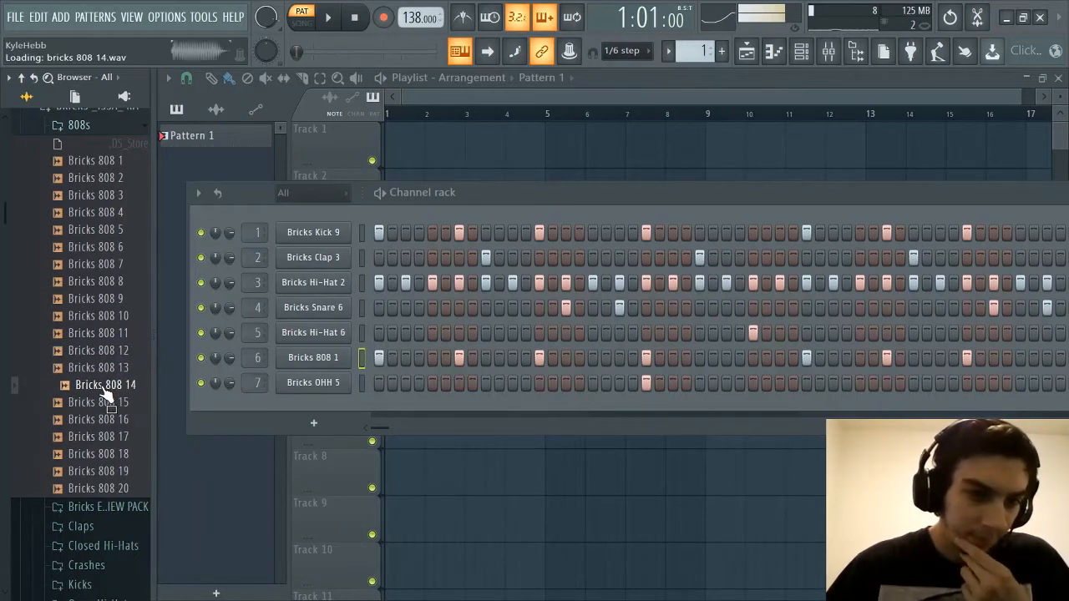
pyautogui.click(106, 406)
pyautogui.click(99, 424)
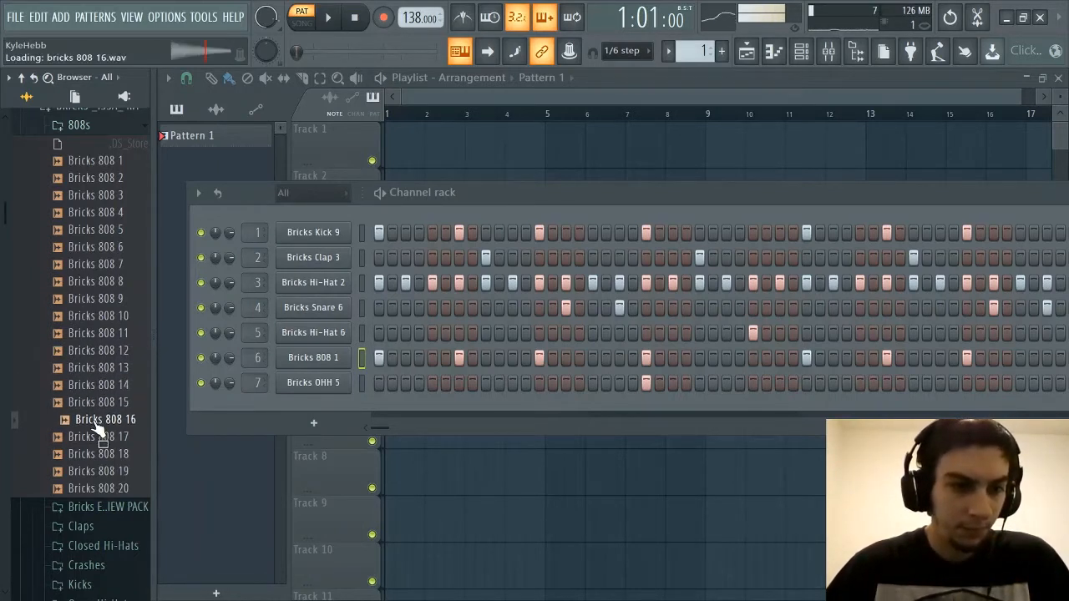
pyautogui.click(99, 439)
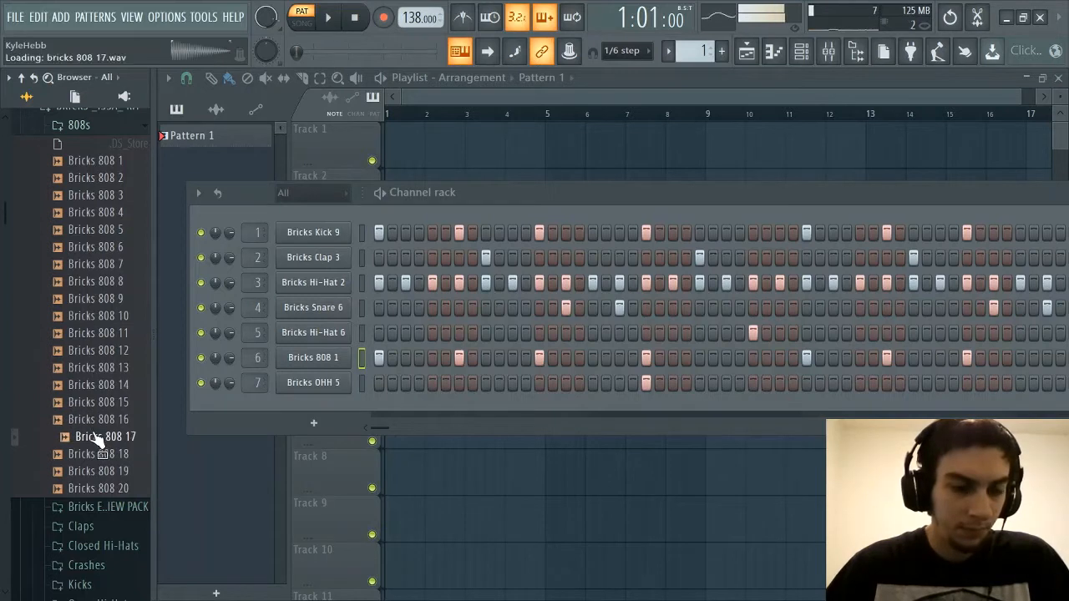
pyautogui.click(101, 456)
pyautogui.click(97, 472)
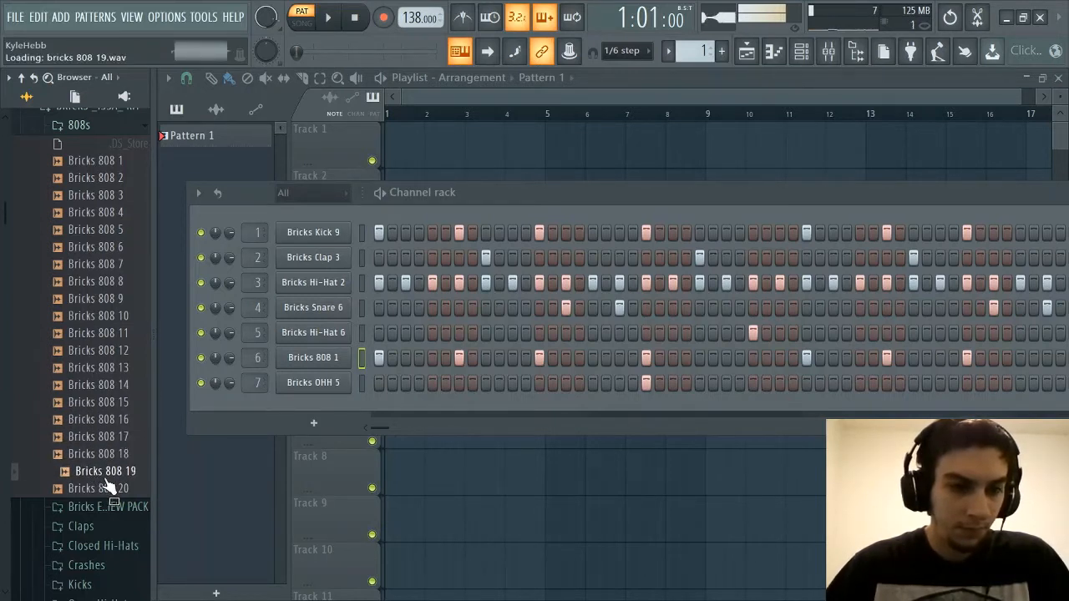
pyautogui.click(113, 491)
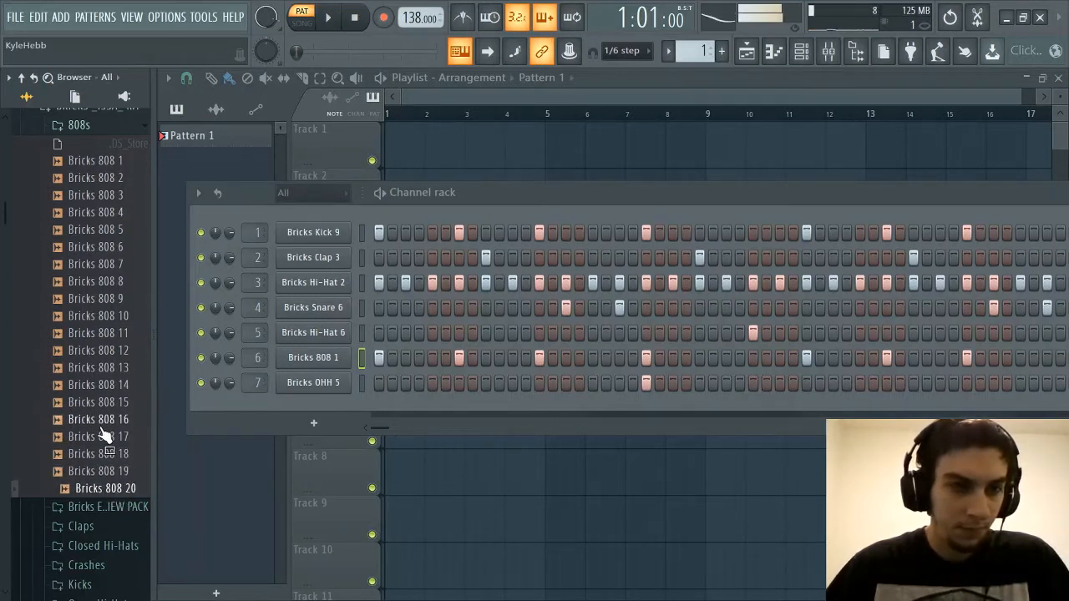
# Replay Bricks 808 11 and Bricks 808 8, and compare Bricks 808 1 and Bricks 808 2 by playing them alternately
pyautogui.click(89, 333)
pyautogui.click(100, 283)
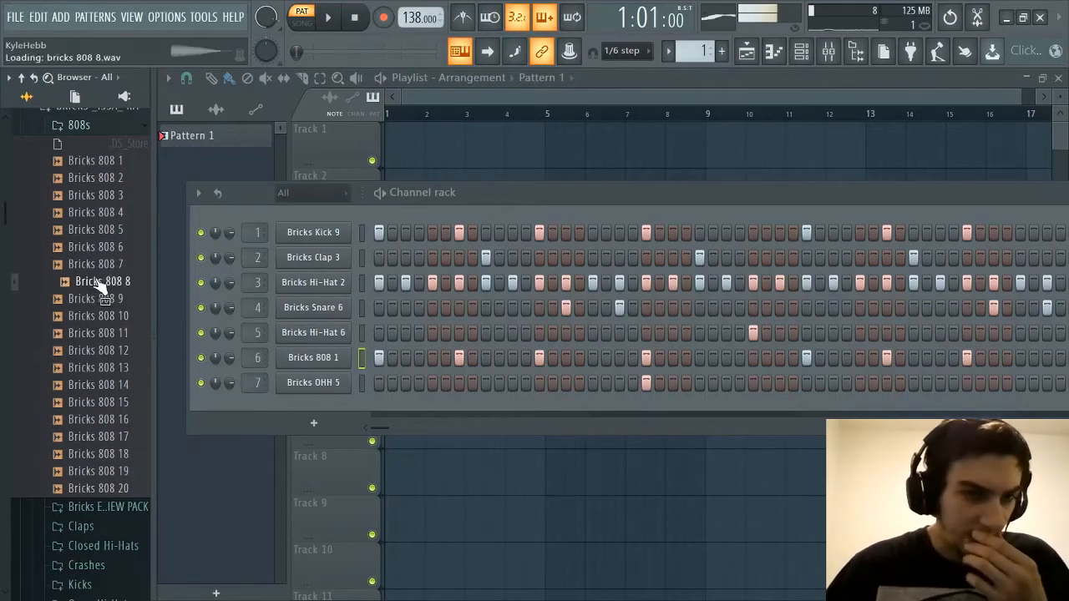
pyautogui.click(115, 179)
pyautogui.click(119, 162)
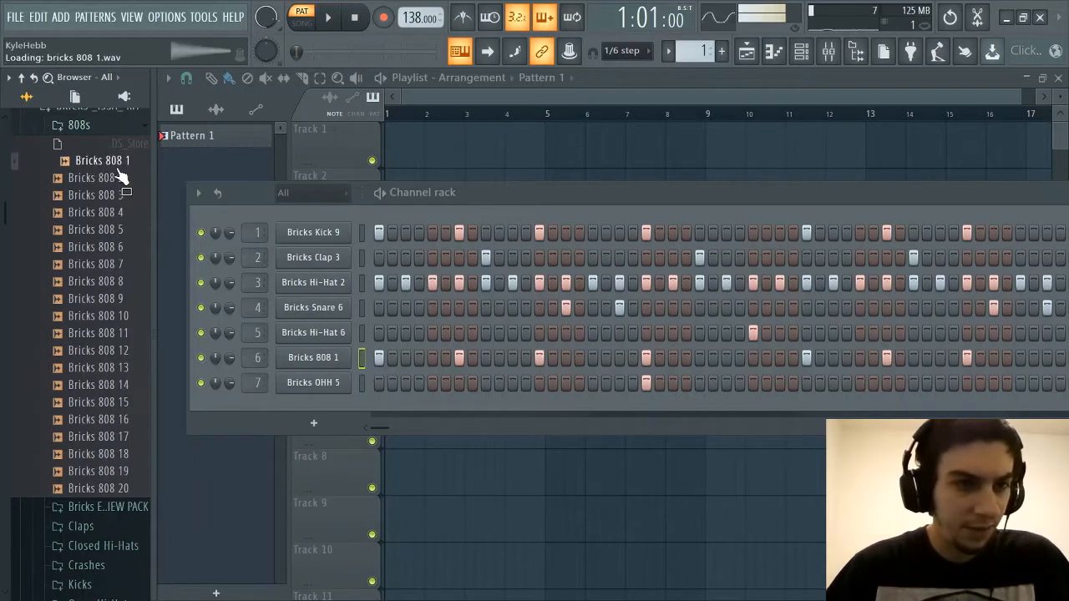
pyautogui.click(118, 173)
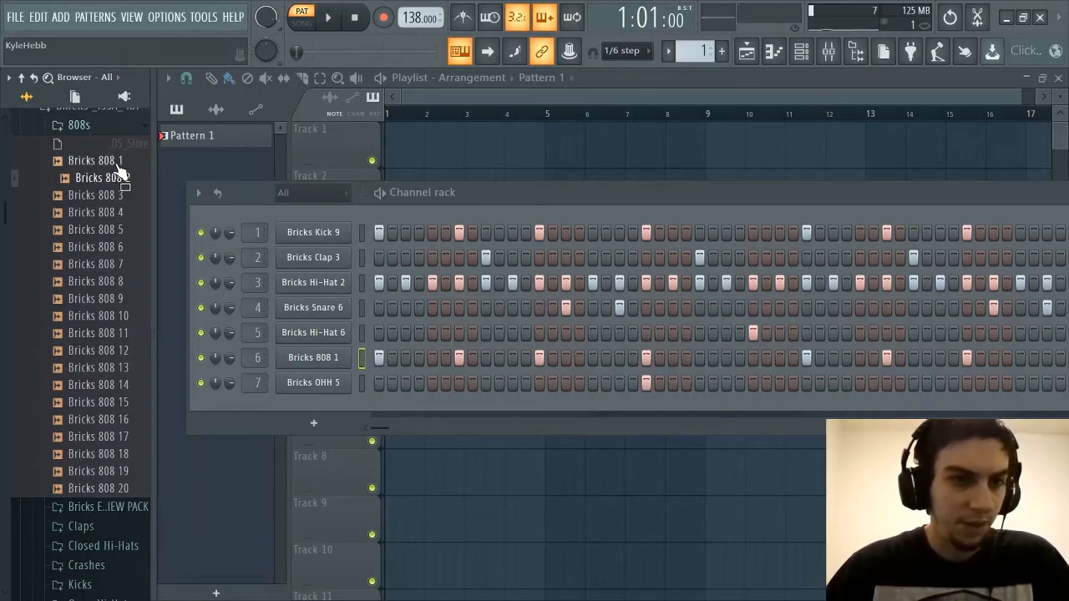
pyautogui.click(119, 164)
pyautogui.click(116, 179)
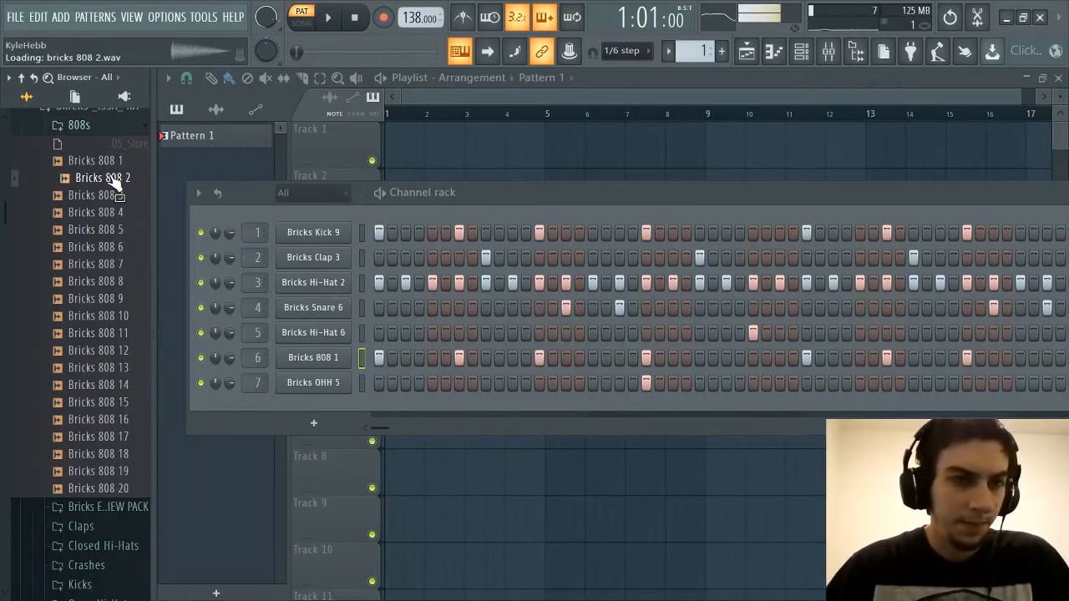
# Collapse the 808s folder, and expand the Bricks Exclusive Melodies pack to look over its files
pyautogui.scroll(5, 109, 201)
pyautogui.click(88, 232)
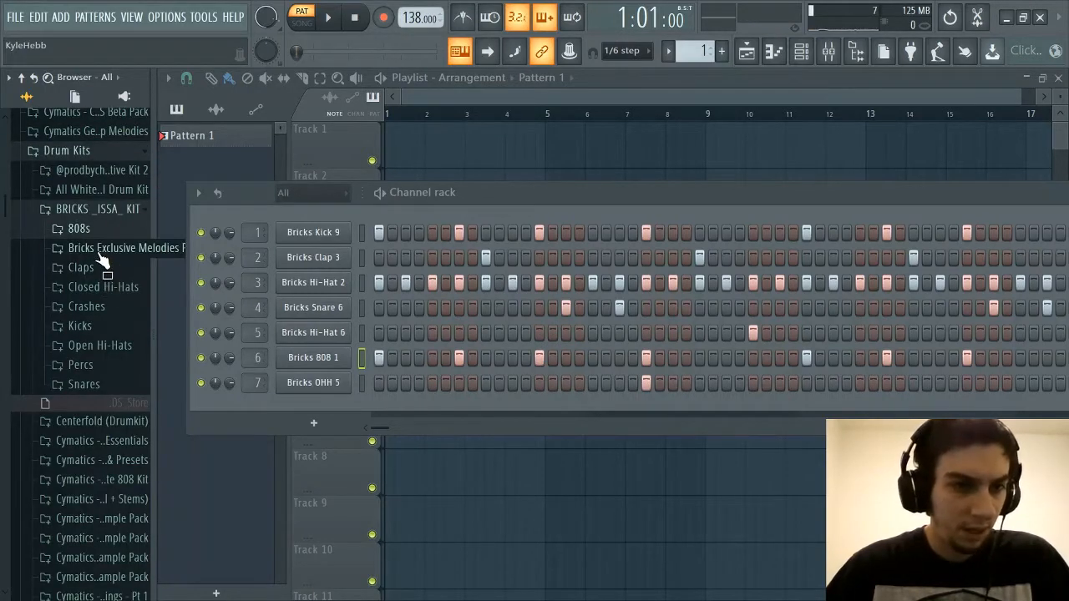
pyautogui.click(102, 261)
pyautogui.scroll(-4, 95, 334)
pyautogui.scroll(4, 94, 327)
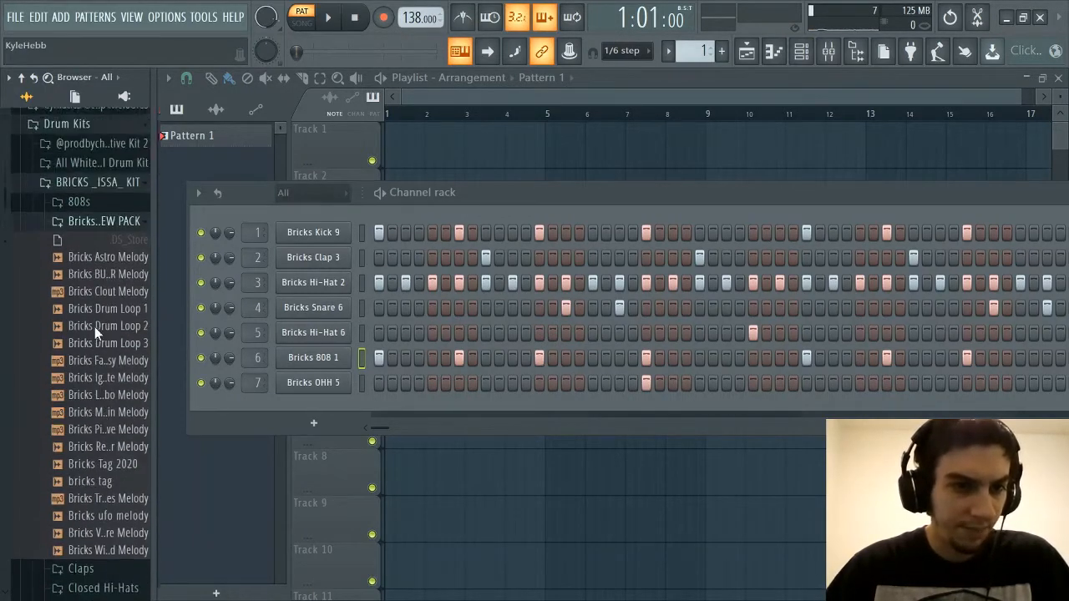
# Audition Bricks Drum Loop 1, the bricks tag and several of the pack's melodies, including Astro, Clout, Fantasy and Mclarin
pyautogui.click(99, 286)
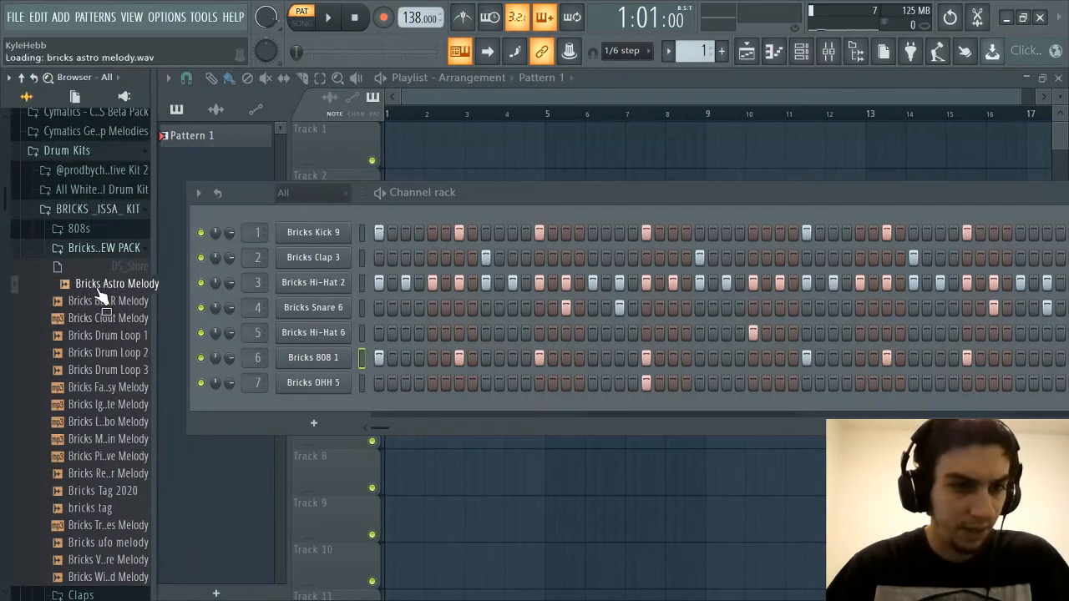
pyautogui.click(119, 335)
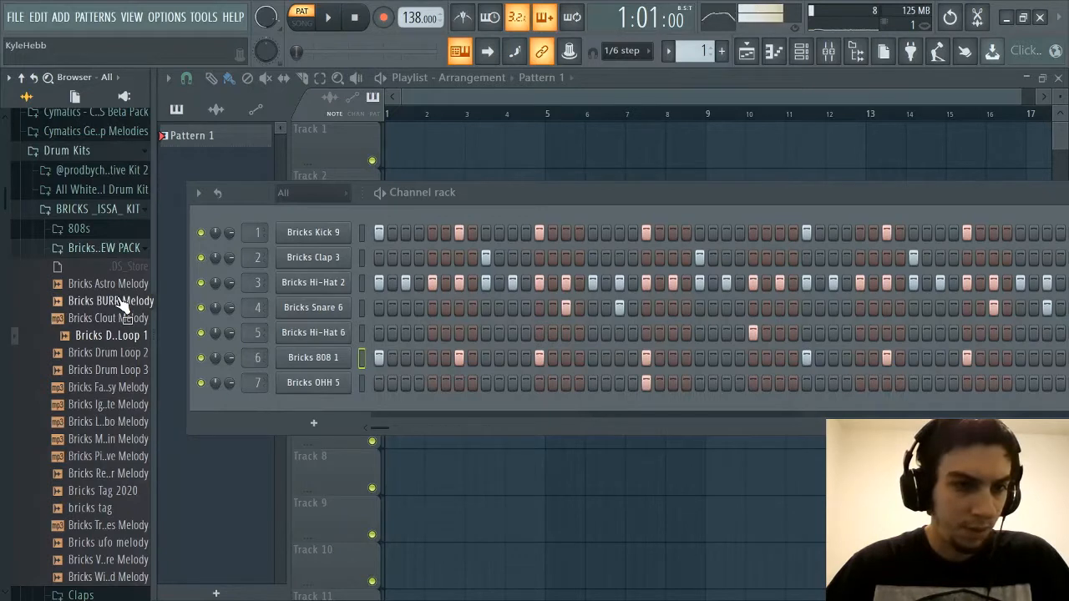
pyautogui.click(121, 303)
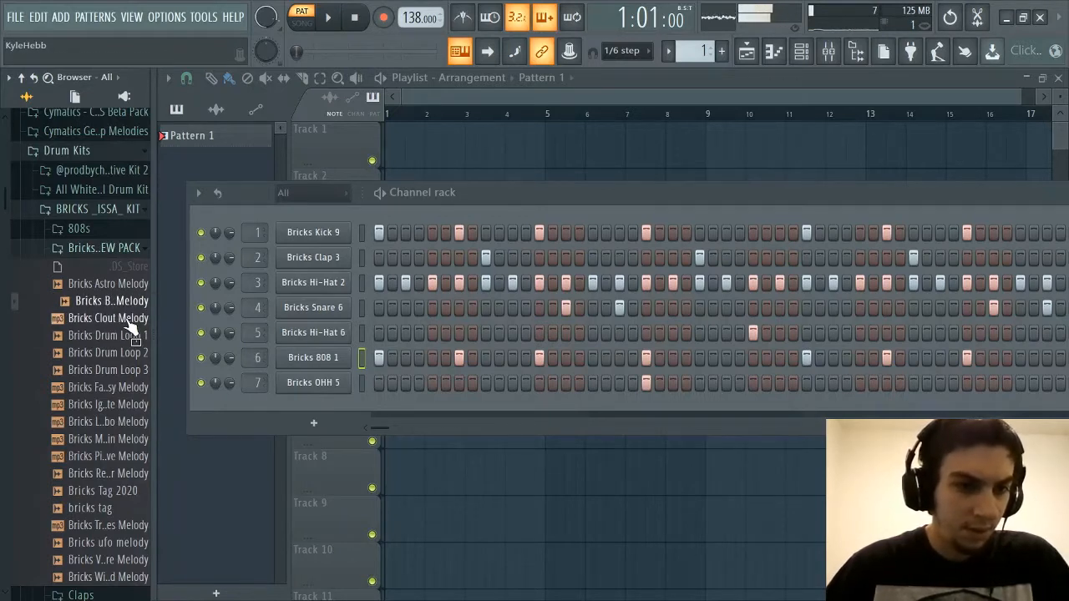
pyautogui.click(127, 321)
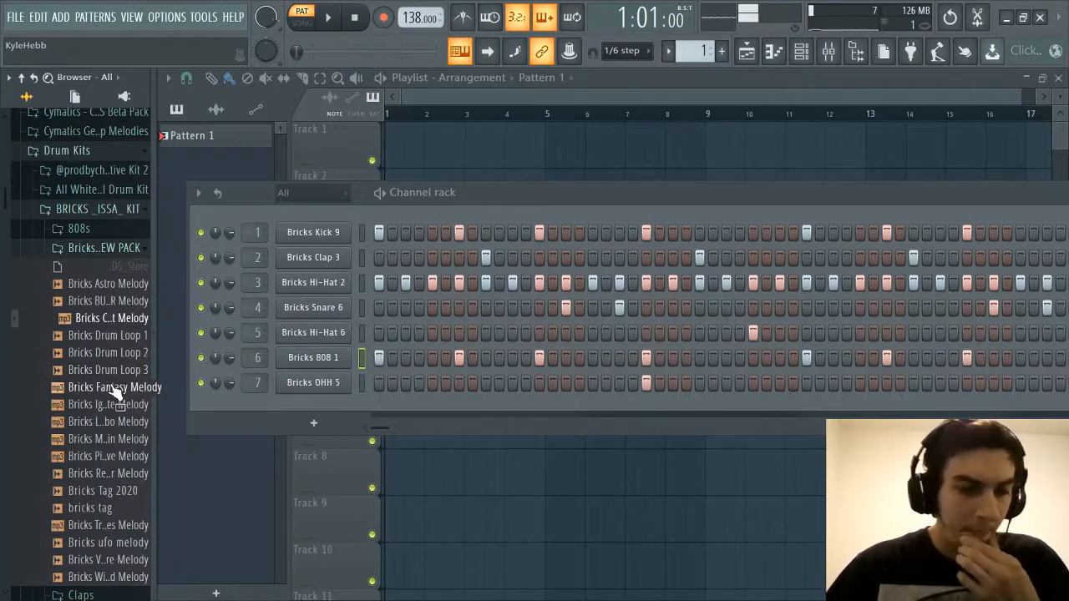
pyautogui.click(115, 389)
pyautogui.scroll(-2, 114, 389)
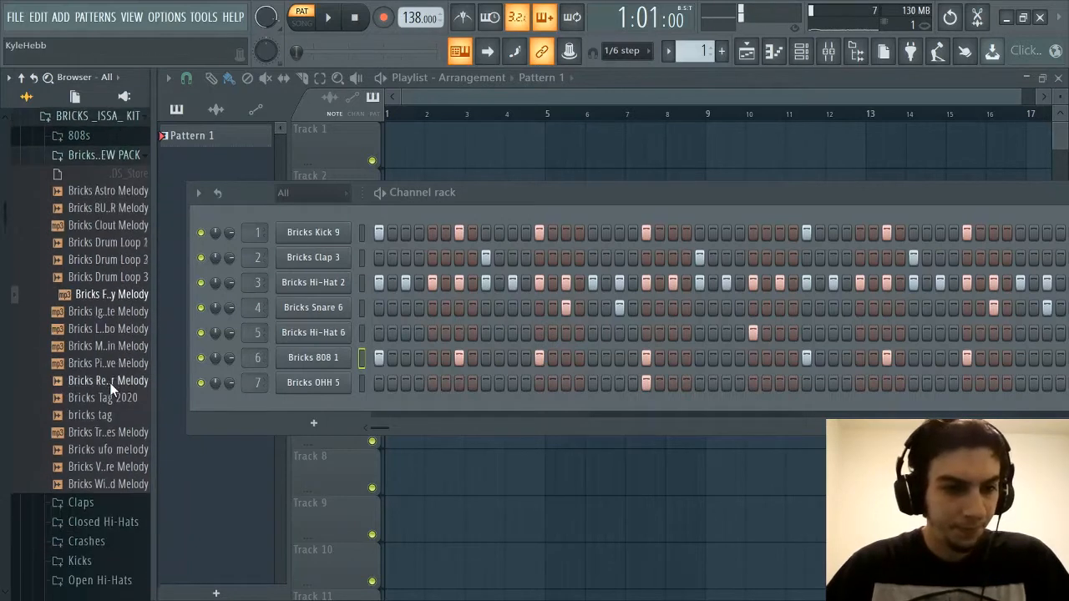
pyautogui.click(122, 336)
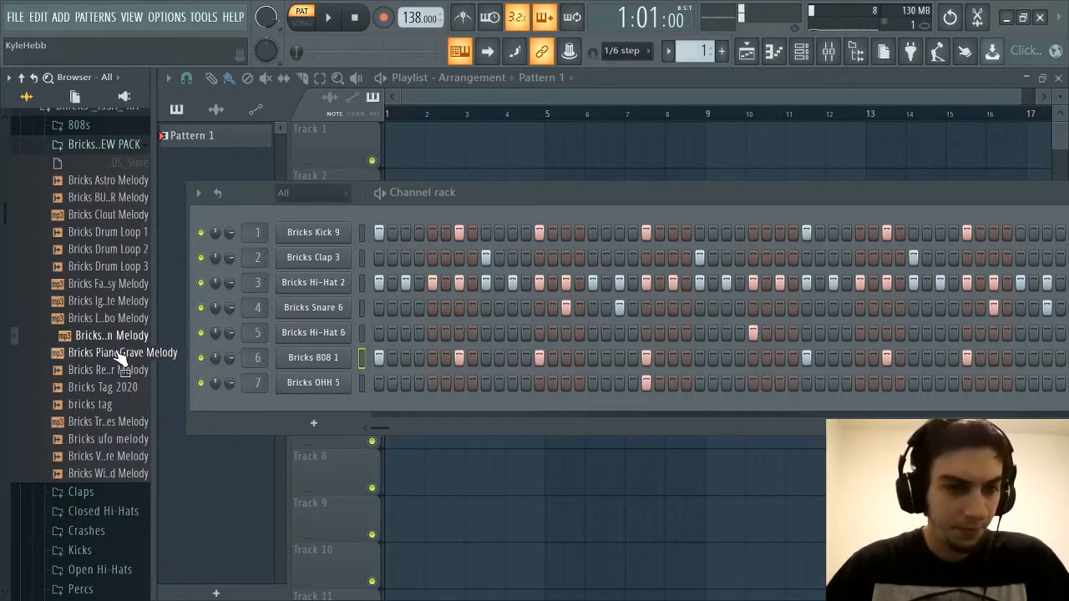
pyautogui.click(121, 405)
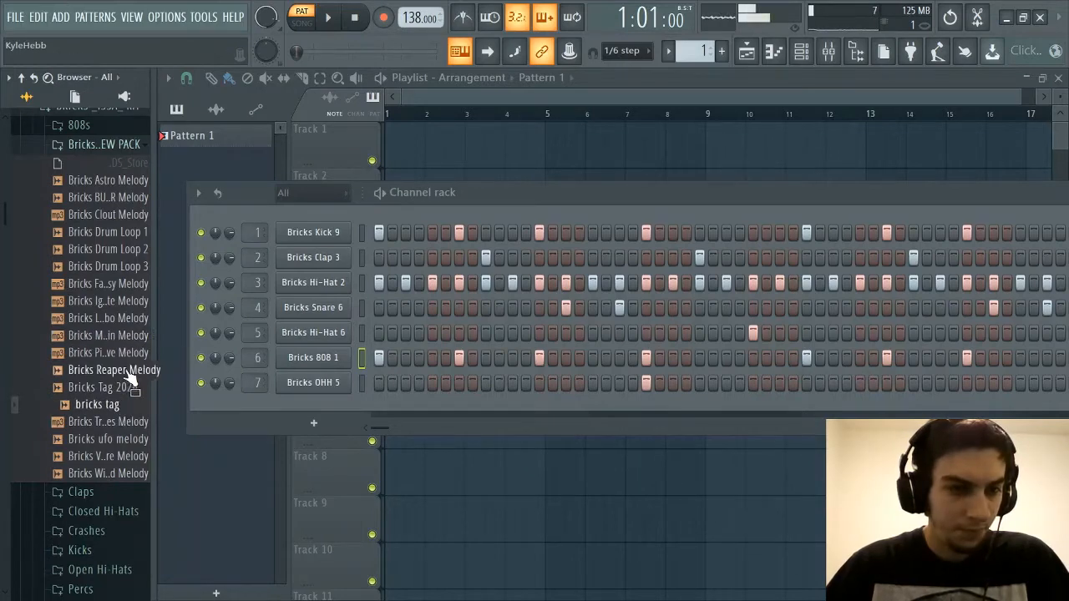
pyautogui.scroll(2, 108, 276)
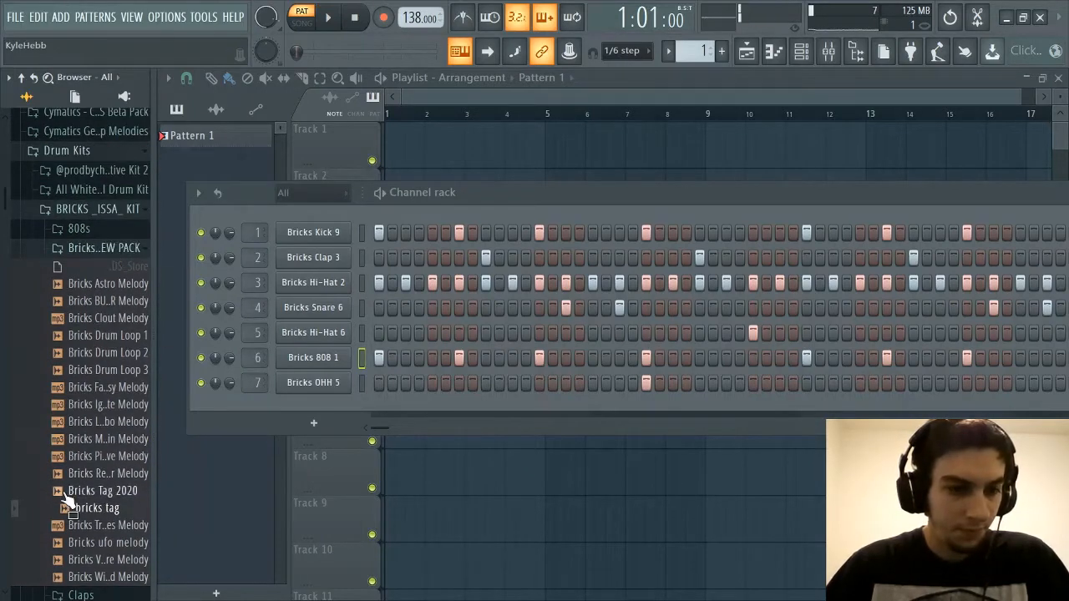
pyautogui.scroll(-3, 71, 455)
pyautogui.scroll(3, 71, 455)
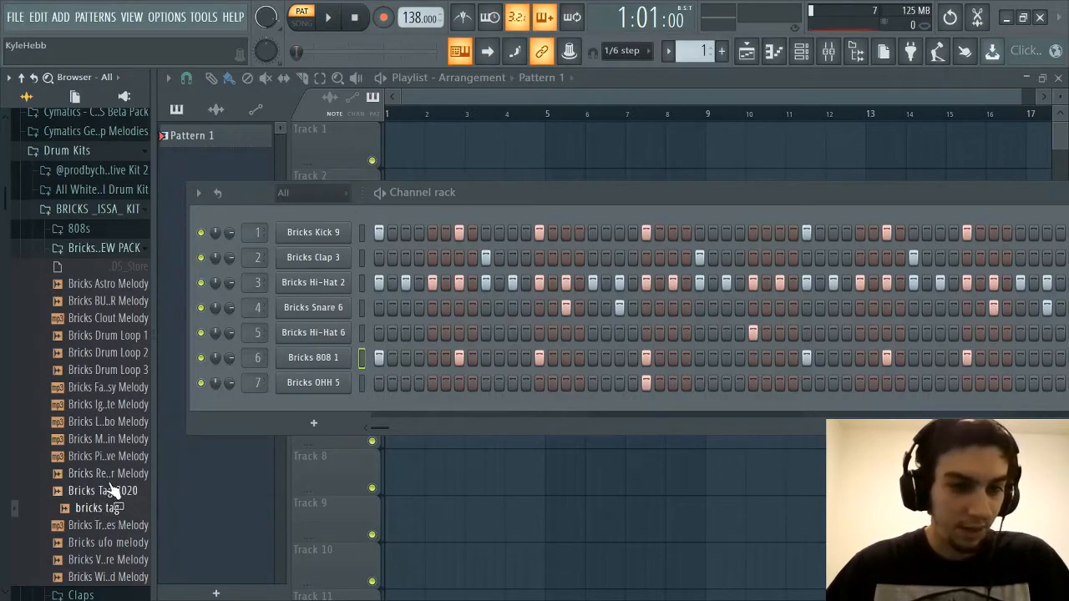
# Collapse the Bricks Exclusive Melodies pack, expand the Claps folder and audition its samples from Bricks Clap 1 through Bricks Clap 20
pyautogui.click(117, 248)
pyautogui.click(110, 267)
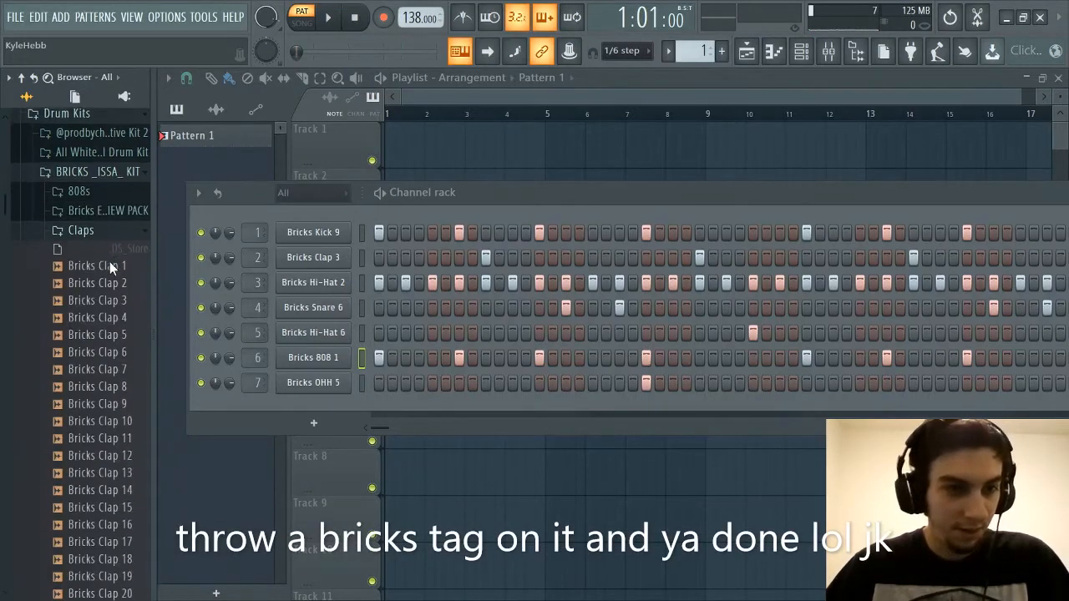
pyautogui.click(101, 299)
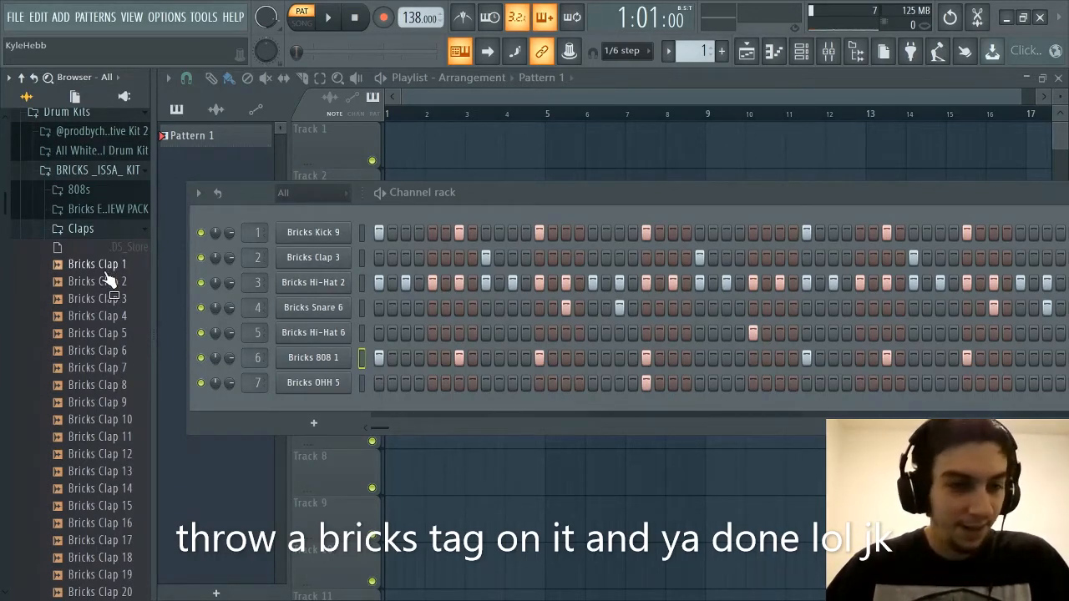
pyautogui.click(102, 282)
pyautogui.click(101, 298)
pyautogui.click(102, 315)
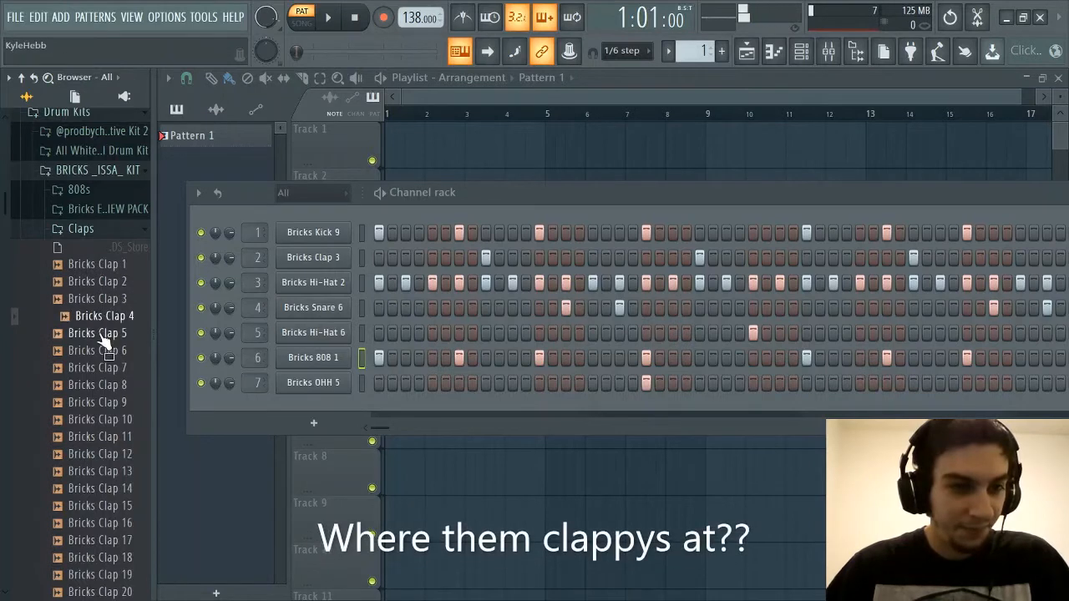
pyautogui.click(101, 333)
pyautogui.click(102, 351)
pyautogui.click(101, 367)
pyautogui.click(105, 385)
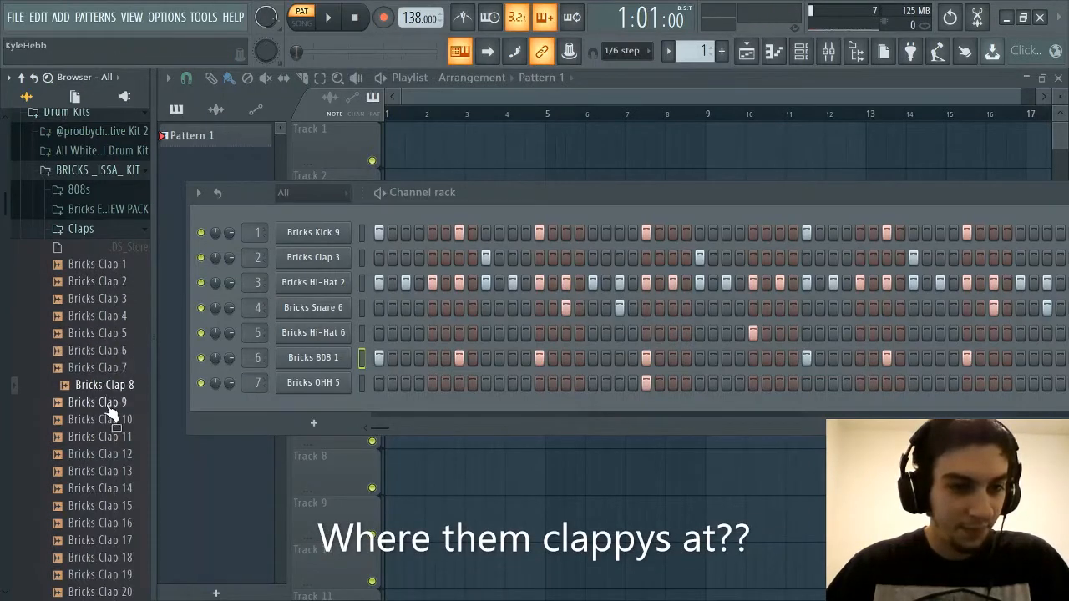
pyautogui.click(109, 404)
pyautogui.click(110, 420)
pyautogui.click(110, 438)
pyautogui.click(107, 455)
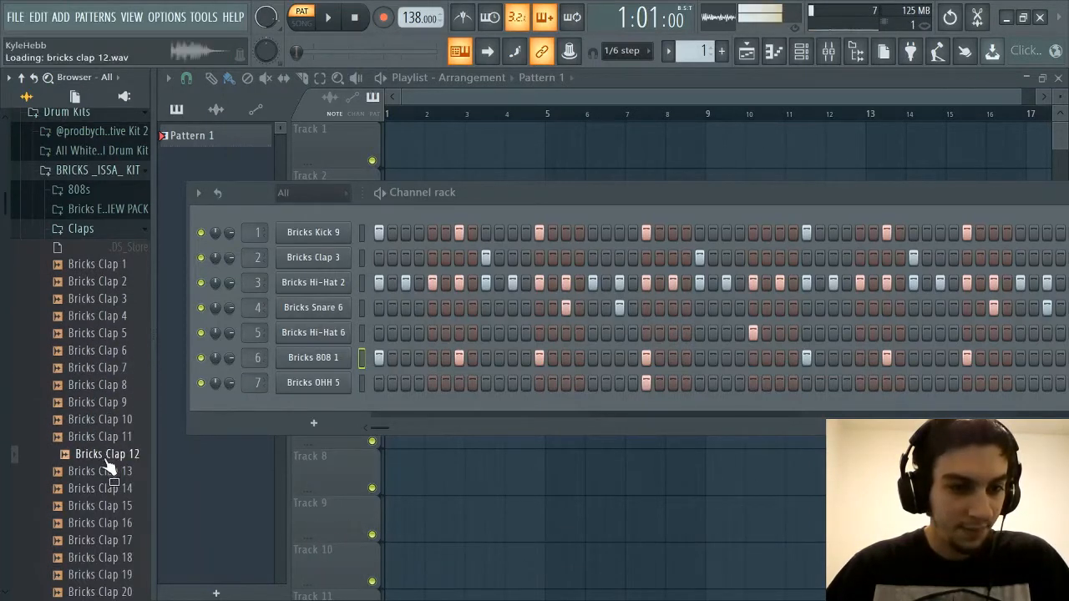
pyautogui.click(108, 473)
pyautogui.click(108, 489)
pyautogui.scroll(-3, 107, 492)
pyautogui.click(110, 418)
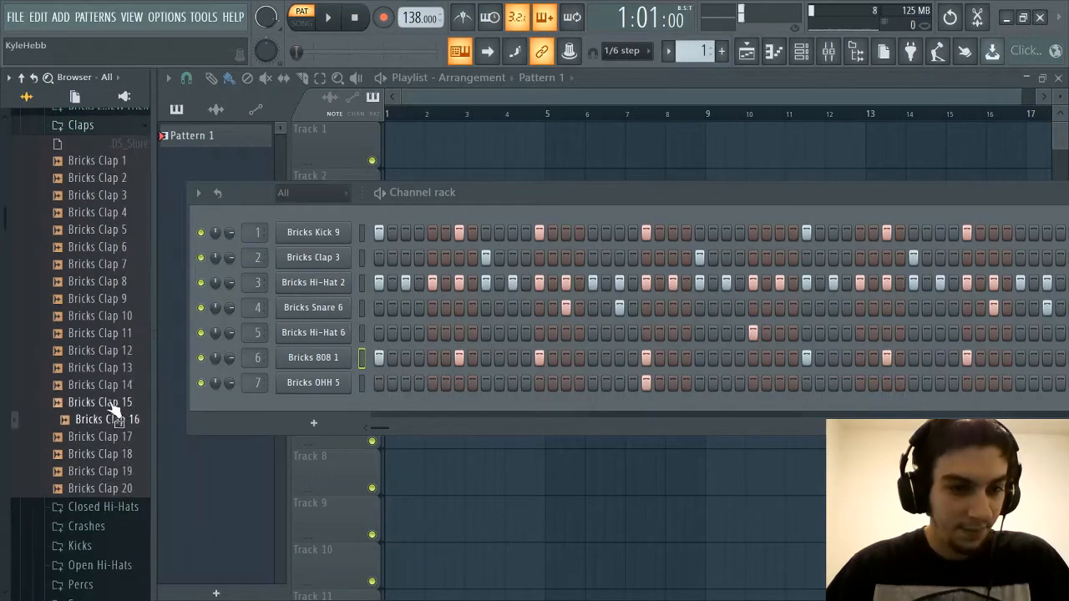
pyautogui.click(106, 437)
pyautogui.click(106, 454)
pyautogui.click(107, 471)
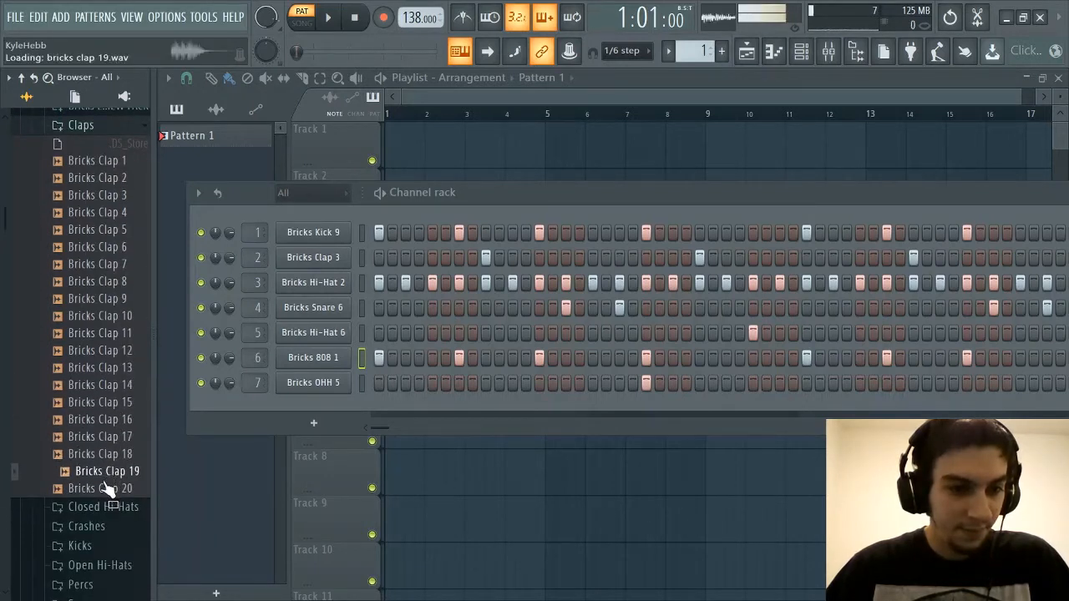
pyautogui.click(107, 489)
# Look back over the clap list and replay the first few claps, Bricks Clap 1 through Bricks Clap 4, to compare them
pyautogui.scroll(3, 109, 468)
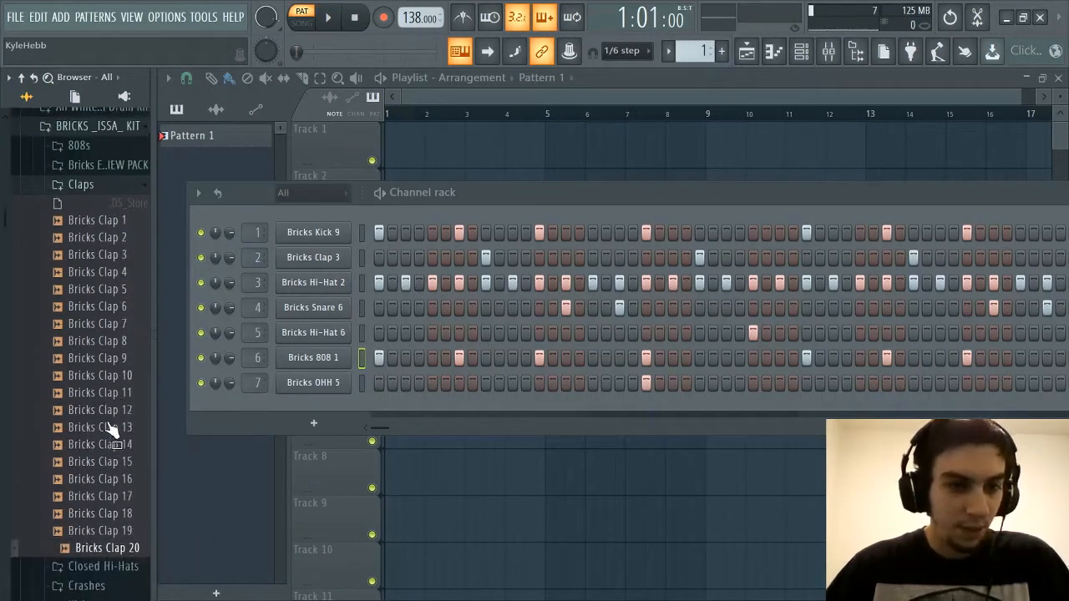
pyautogui.scroll(-3, 111, 428)
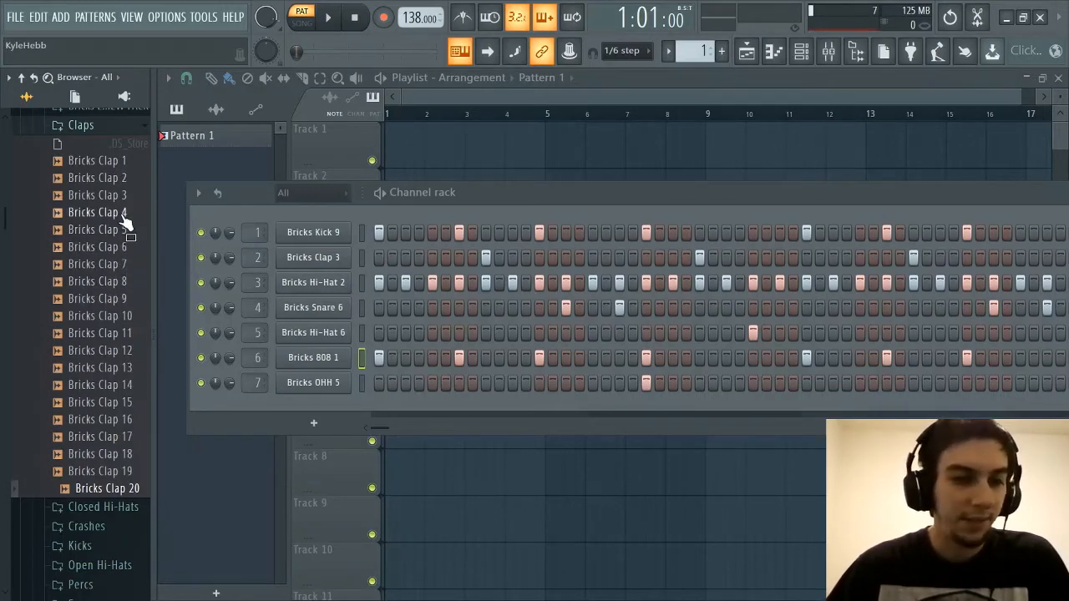
pyautogui.scroll(2, 107, 251)
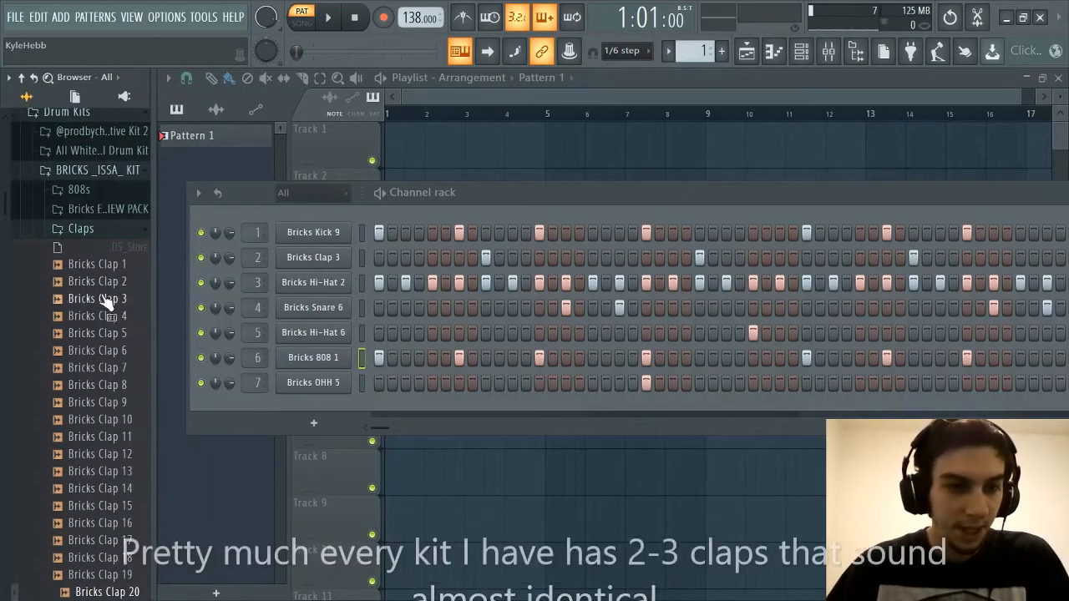
pyautogui.scroll(-2, 107, 305)
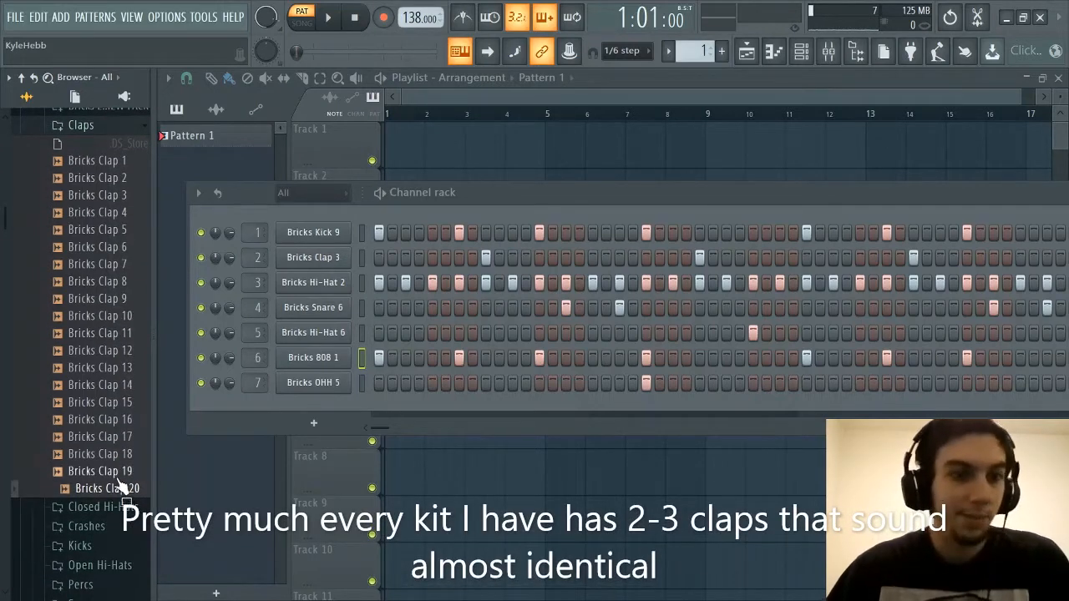
pyautogui.scroll(2, 107, 309)
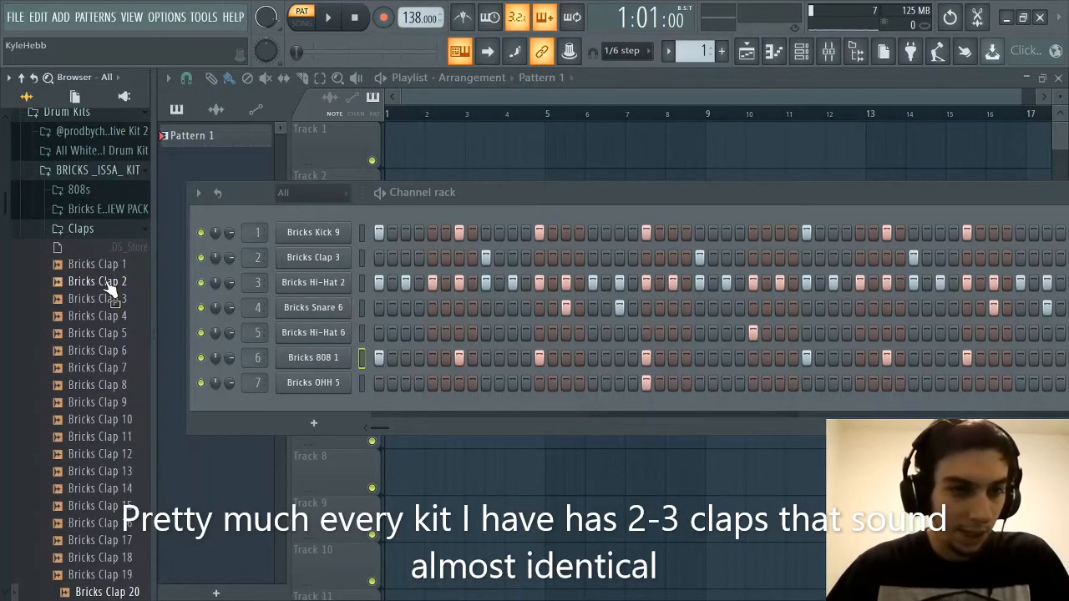
pyautogui.click(106, 265)
pyautogui.click(105, 283)
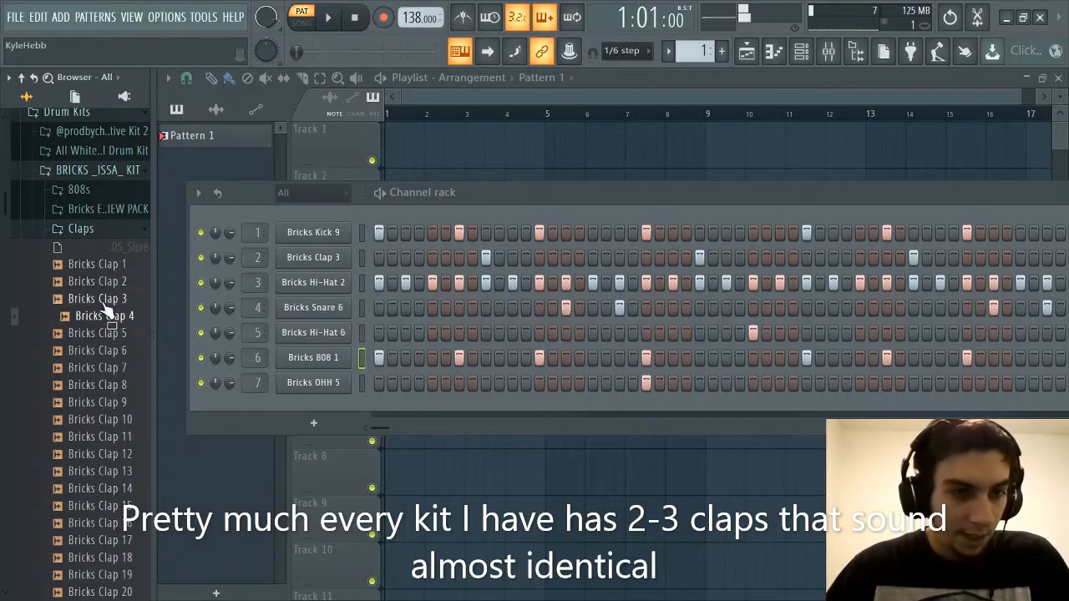
pyautogui.click(106, 300)
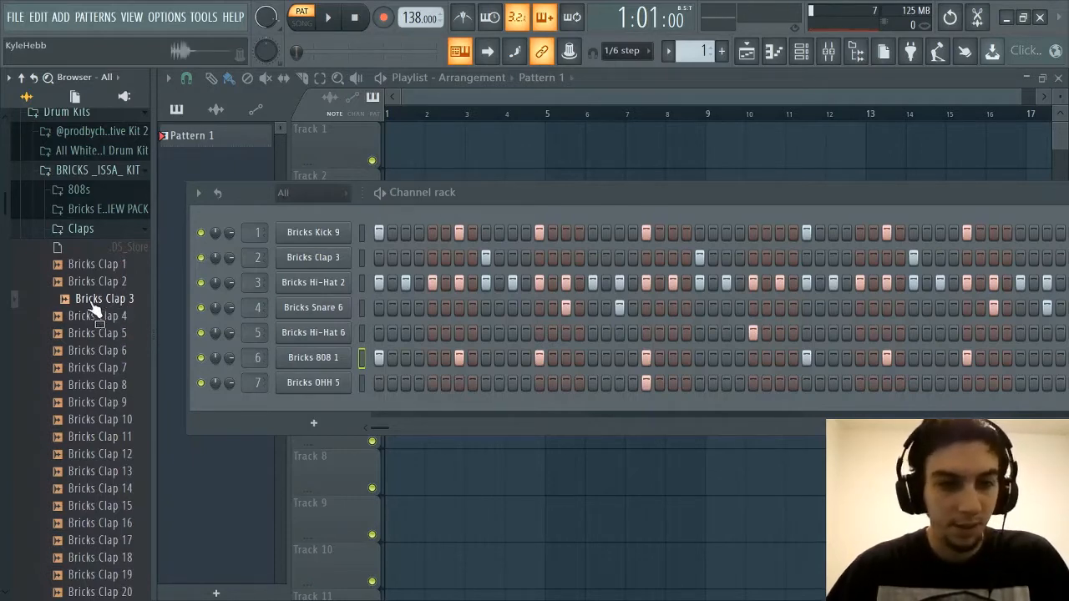
# Switch from the Claps folder to the Closed Hi-Hats folder and audition its samples from Bricks Hi-Hat 1 through Bricks Hi-Hat 20
pyautogui.click(97, 230)
pyautogui.click(90, 249)
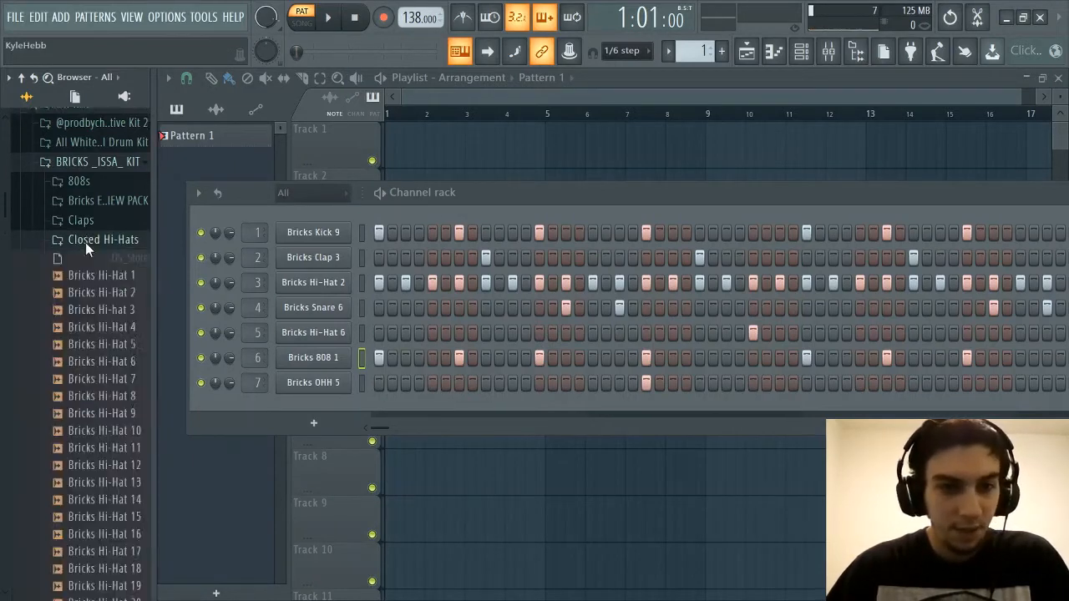
pyautogui.scroll(-3, 101, 276)
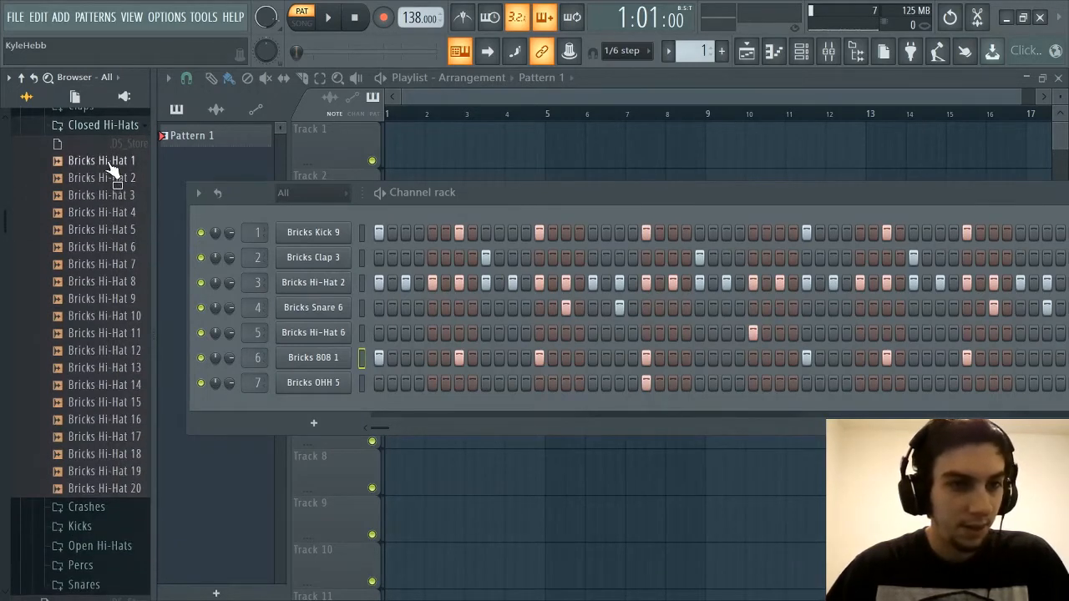
pyautogui.click(108, 162)
pyautogui.click(92, 179)
pyautogui.click(83, 197)
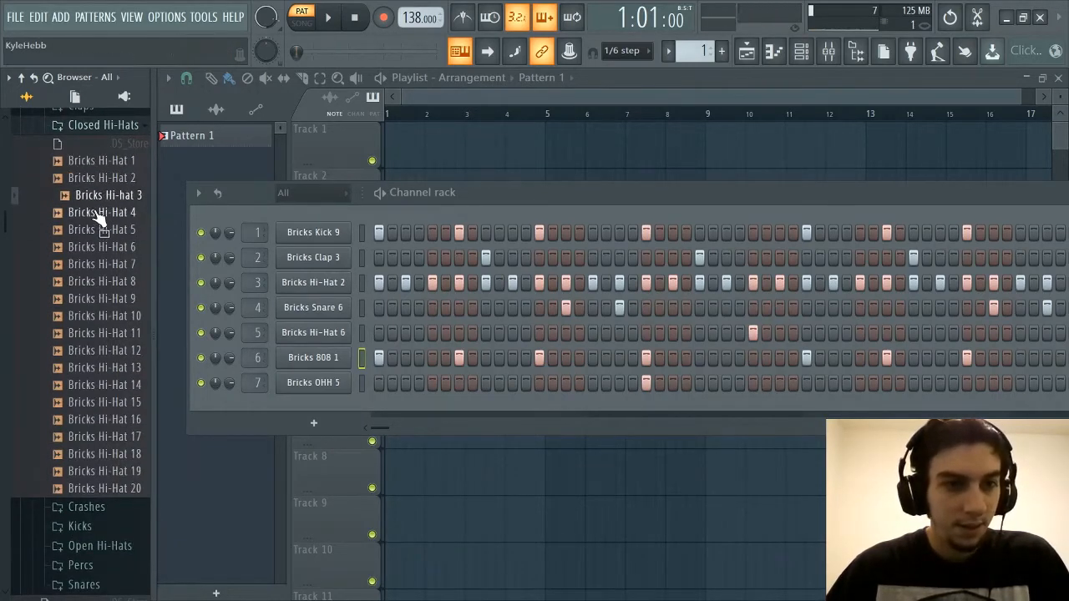
pyautogui.click(88, 213)
pyautogui.click(93, 233)
pyautogui.click(91, 246)
pyautogui.click(91, 266)
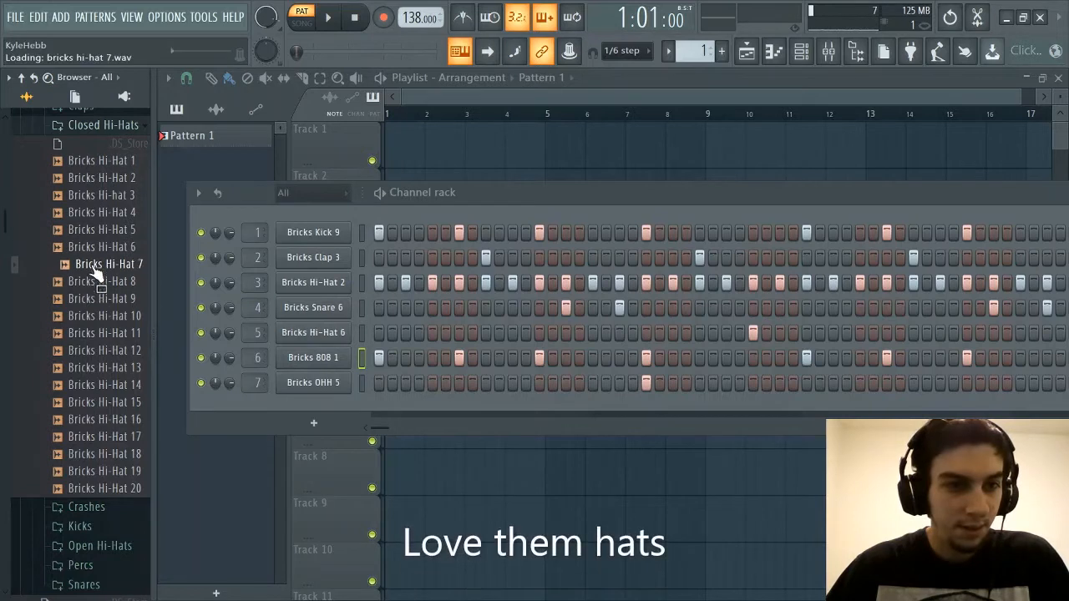
pyautogui.click(93, 253)
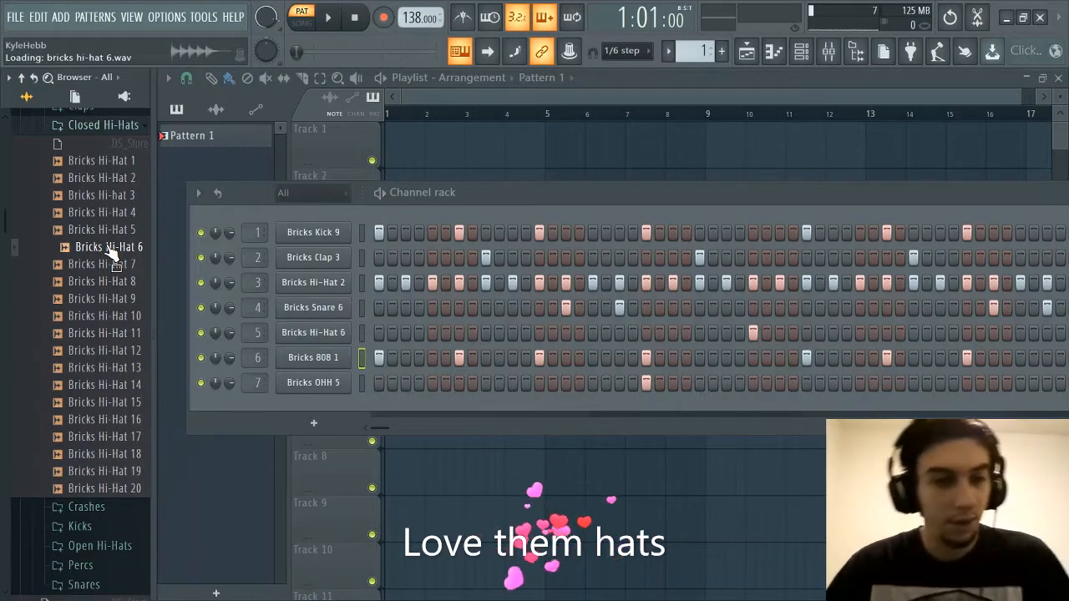
pyautogui.click(106, 282)
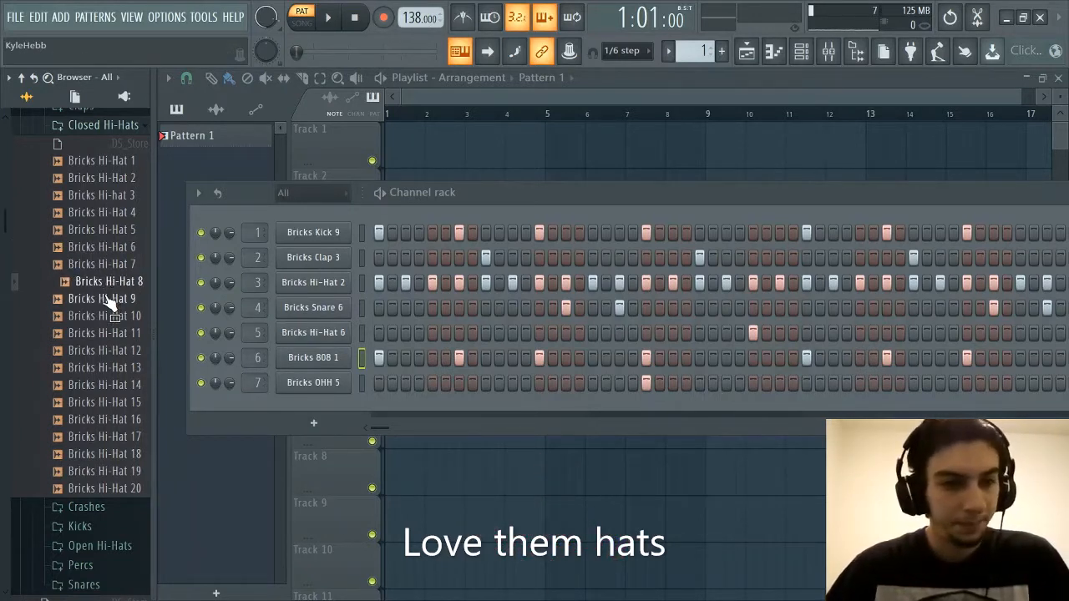
pyautogui.click(107, 316)
pyautogui.click(108, 333)
pyautogui.click(109, 351)
pyautogui.click(106, 368)
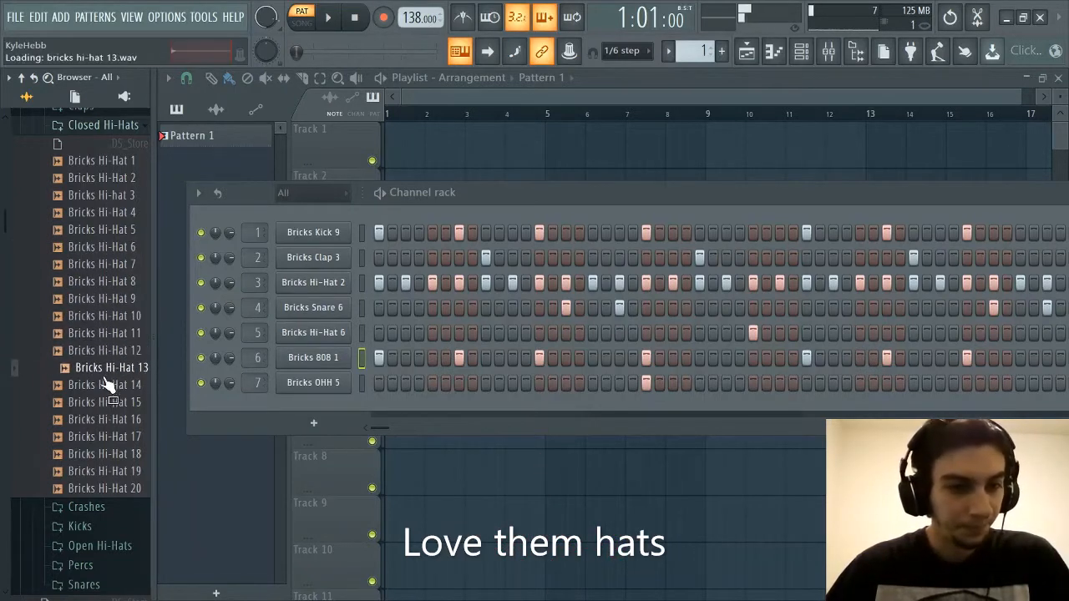
pyautogui.click(107, 385)
pyautogui.click(106, 401)
pyautogui.click(106, 419)
pyautogui.click(104, 438)
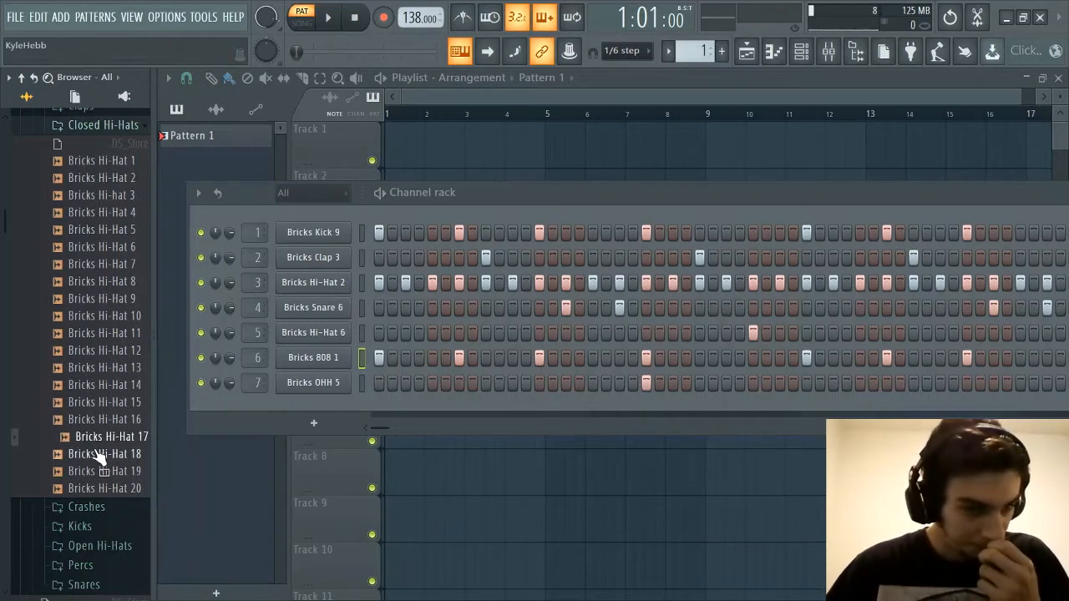
pyautogui.click(104, 455)
pyautogui.click(105, 472)
pyautogui.click(105, 489)
# Replay a few of the closed hi-hats, including Bricks Hi-Hat 5 and Bricks Hi-Hat 2
pyautogui.scroll(3, 97, 452)
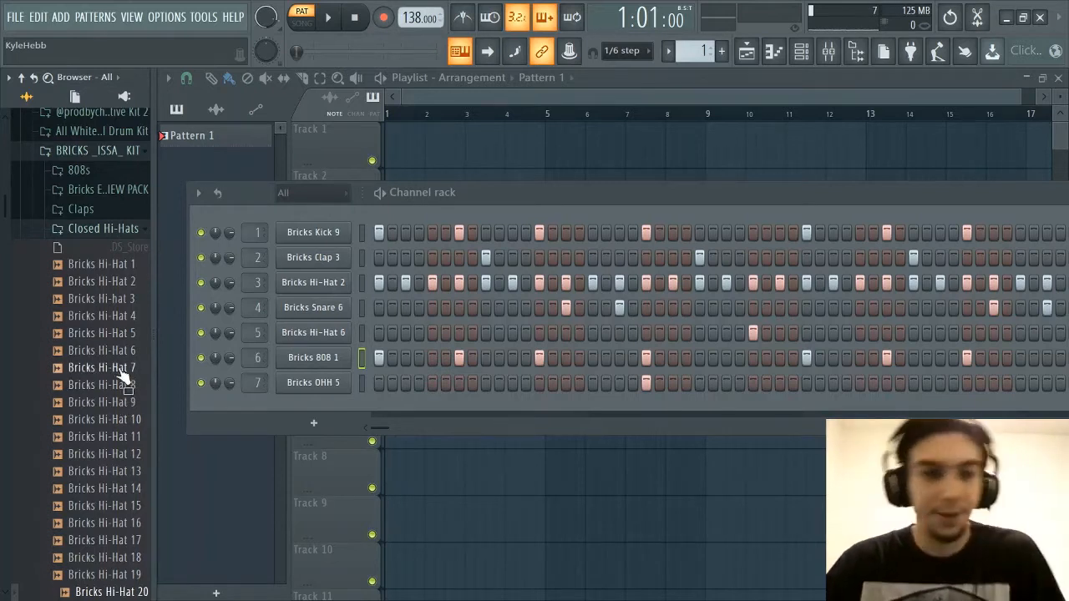
pyautogui.moveTo(122, 378); pyautogui.dragTo(114, 343)
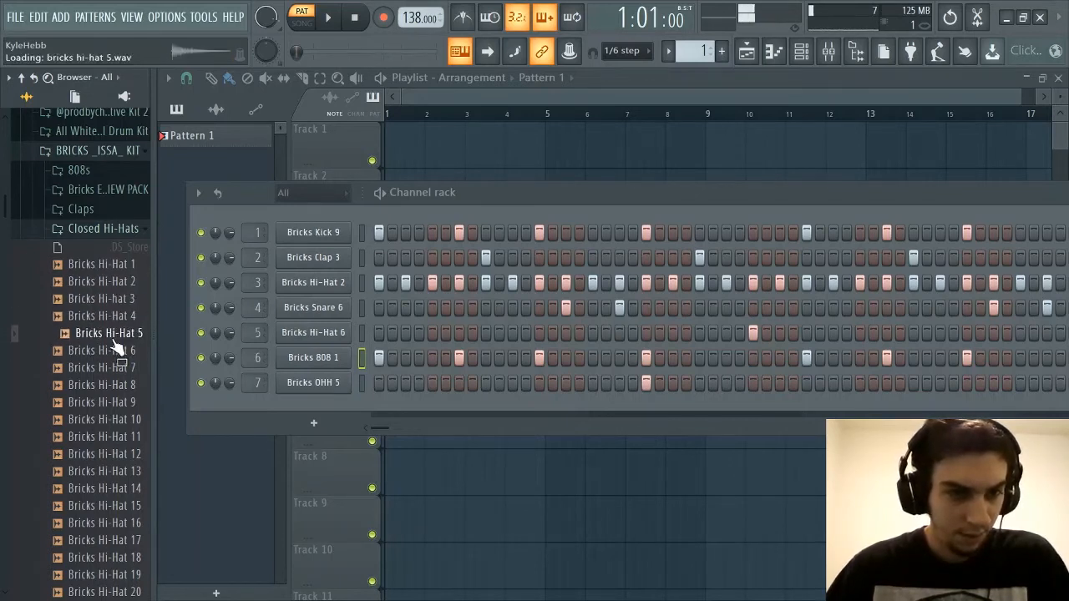
pyautogui.click(109, 286)
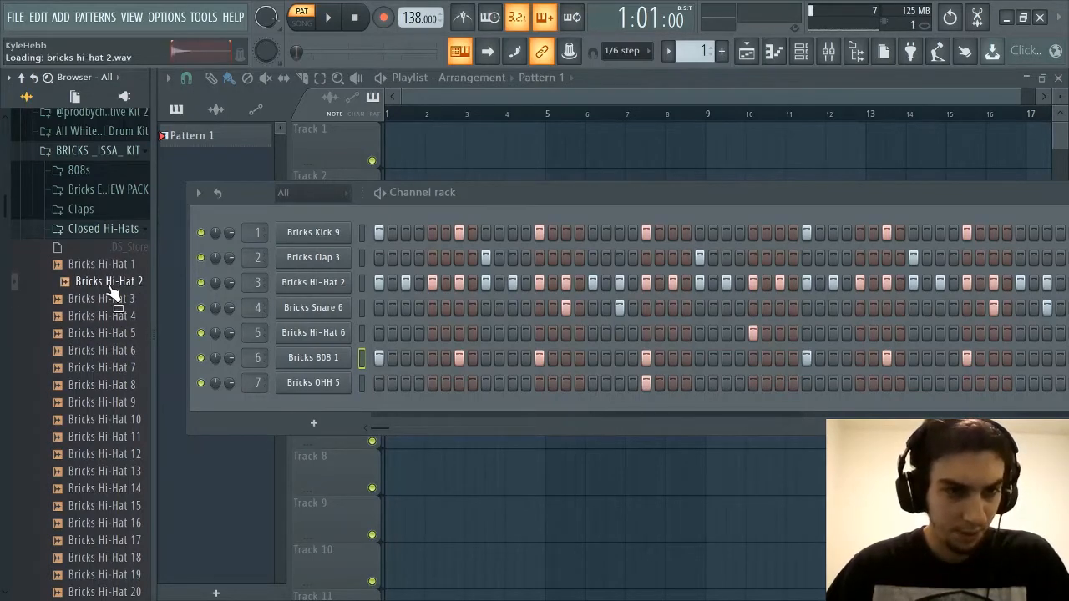
# Collapse the Closed Hi-Hats folder, expand the Crashes folder and audition its crash samples through Bricks Crash 5
pyautogui.click(117, 231)
pyautogui.click(106, 256)
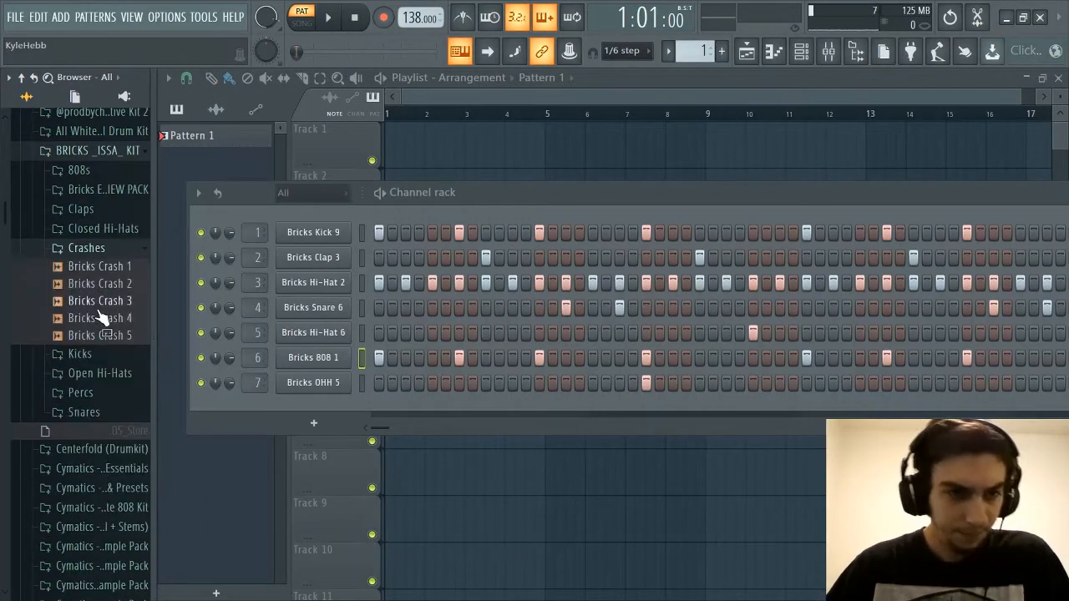
pyautogui.moveTo(112, 278)
pyautogui.mouseDown()
pyautogui.moveTo(102, 344)
pyautogui.moveTo(100, 278)
pyautogui.mouseUp()
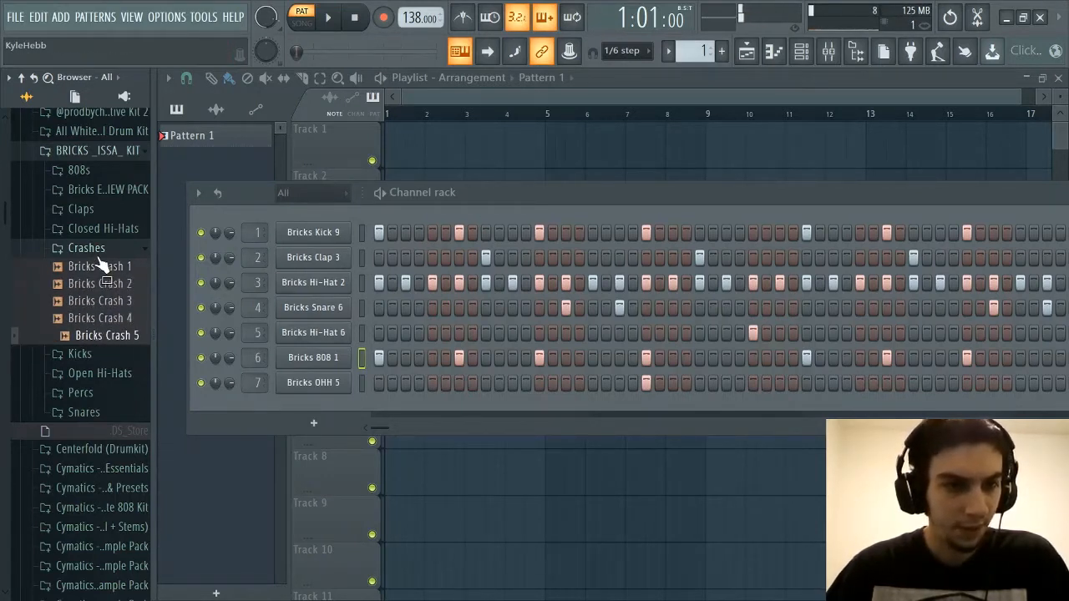
# Switch from the Crashes folder to the Kicks folder, look over its files and audition the kick samples
pyautogui.moveTo(104, 338); pyautogui.dragTo(95, 305)
pyautogui.scroll(-2, 96, 310)
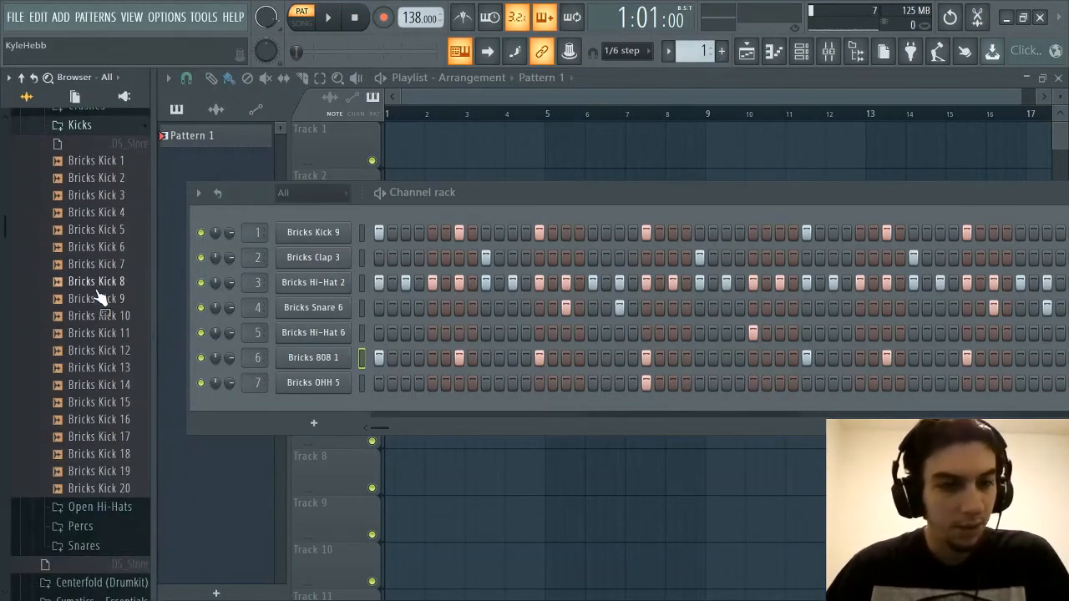
pyautogui.scroll(2, 107, 279)
pyautogui.scroll(-2, 106, 271)
pyautogui.moveTo(102, 172); pyautogui.dragTo(106, 406)
# Compare Bricks Kick 8 and Bricks Kick 9 by playing them alternately
pyautogui.moveTo(100, 242); pyautogui.dragTo(103, 297)
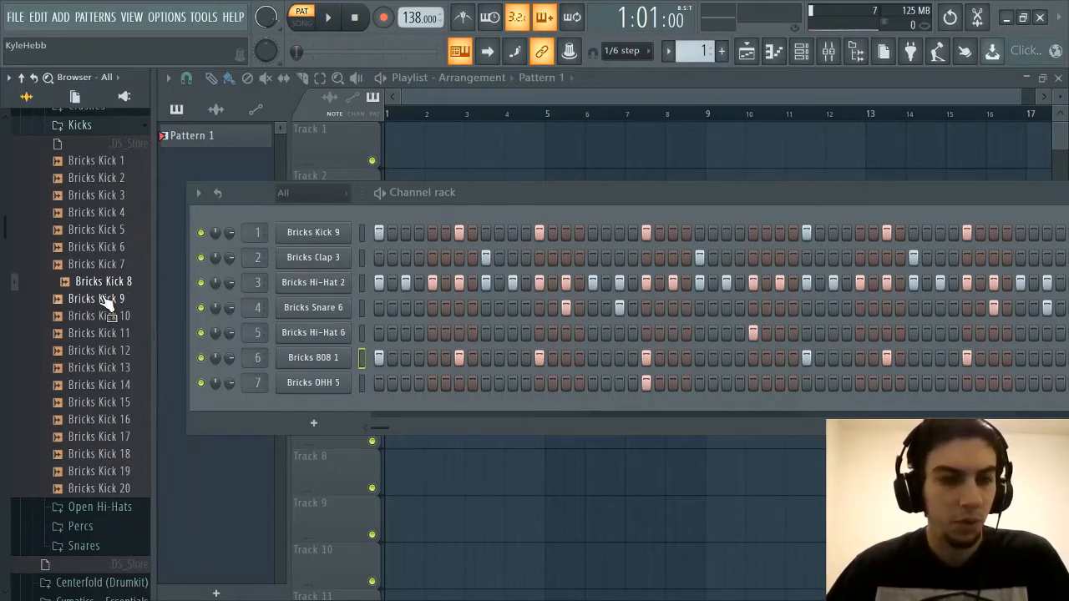
pyautogui.moveTo(105, 298); pyautogui.dragTo(104, 299)
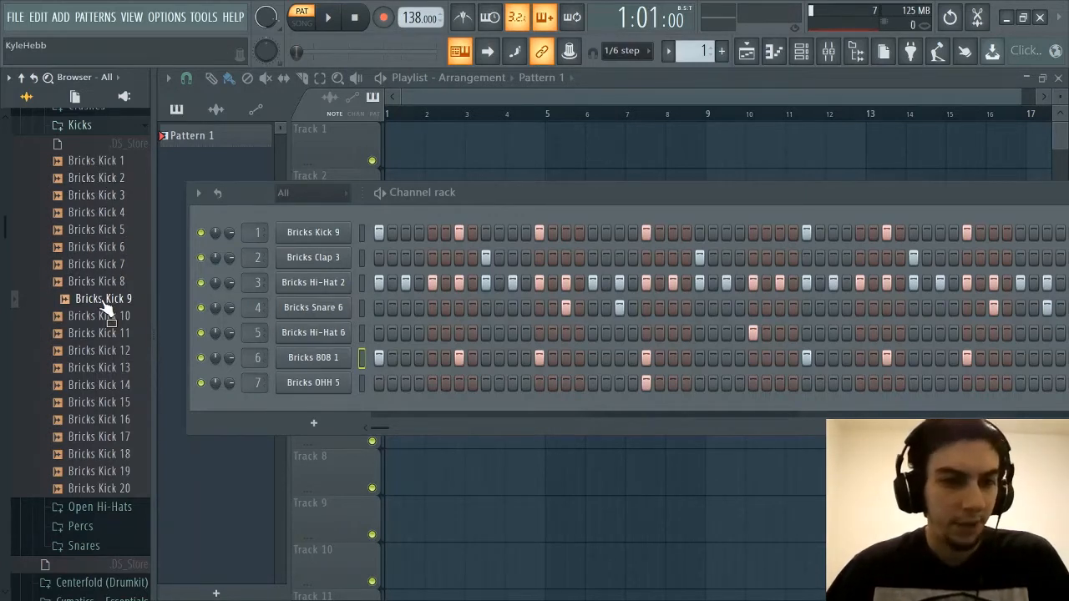
pyautogui.click(106, 294)
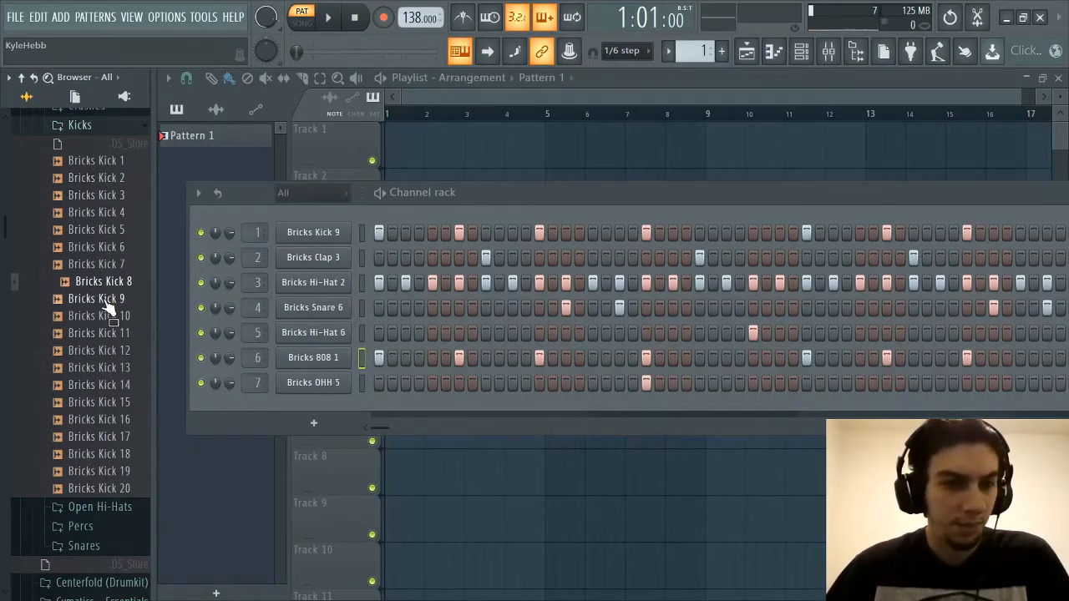
pyautogui.click(108, 303)
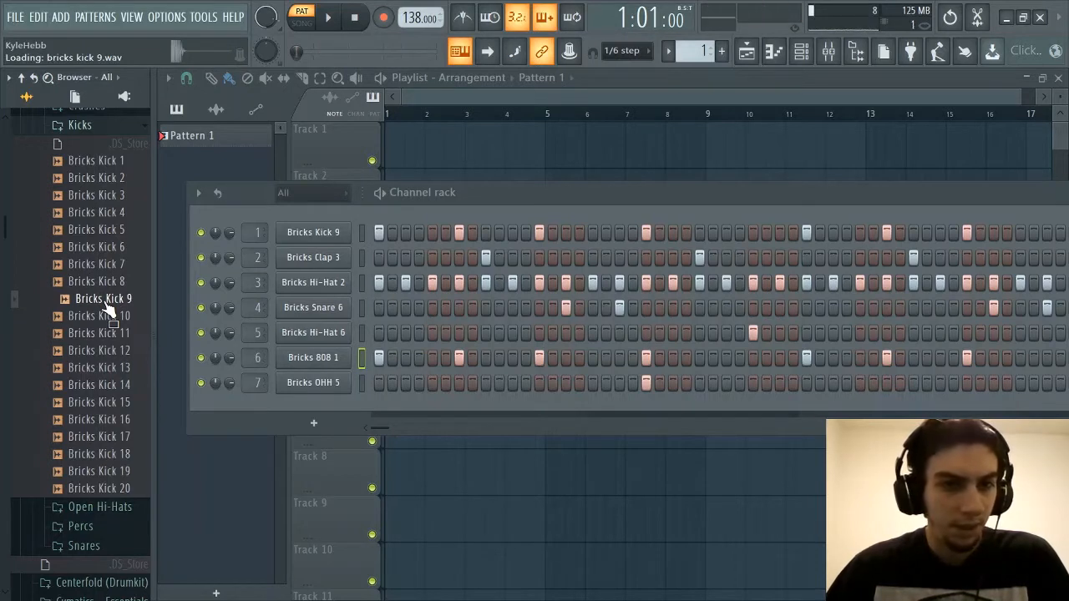
# Replay Bricks Kick 1 through Bricks Kick 5, return to Bricks Kick 4, and collapse the Kicks folder
pyautogui.click(103, 161)
pyautogui.click(99, 178)
pyautogui.click(97, 196)
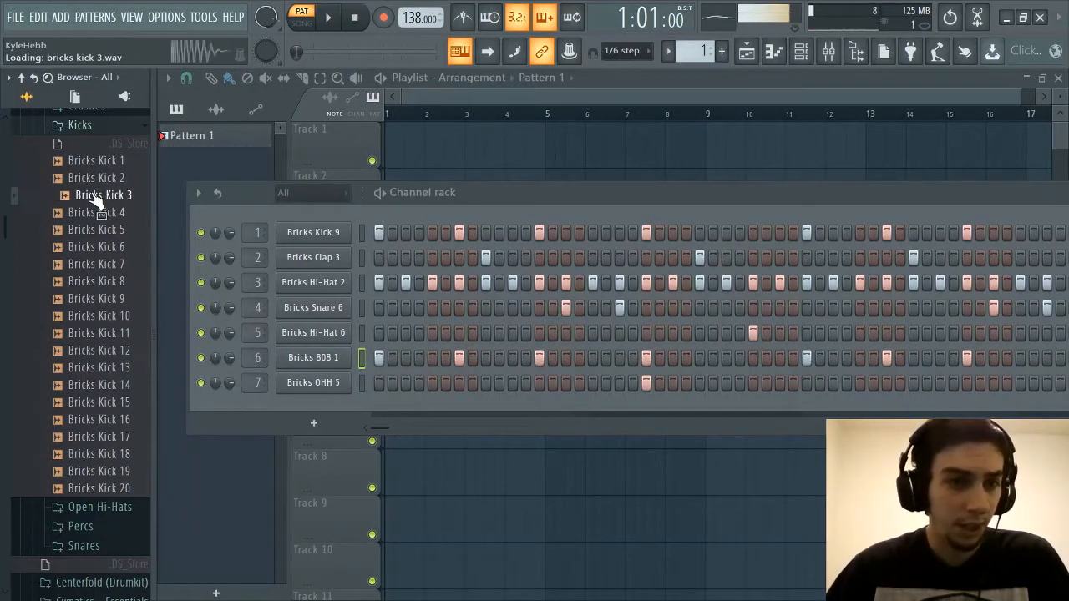
pyautogui.click(98, 213)
pyautogui.click(96, 229)
pyautogui.click(102, 215)
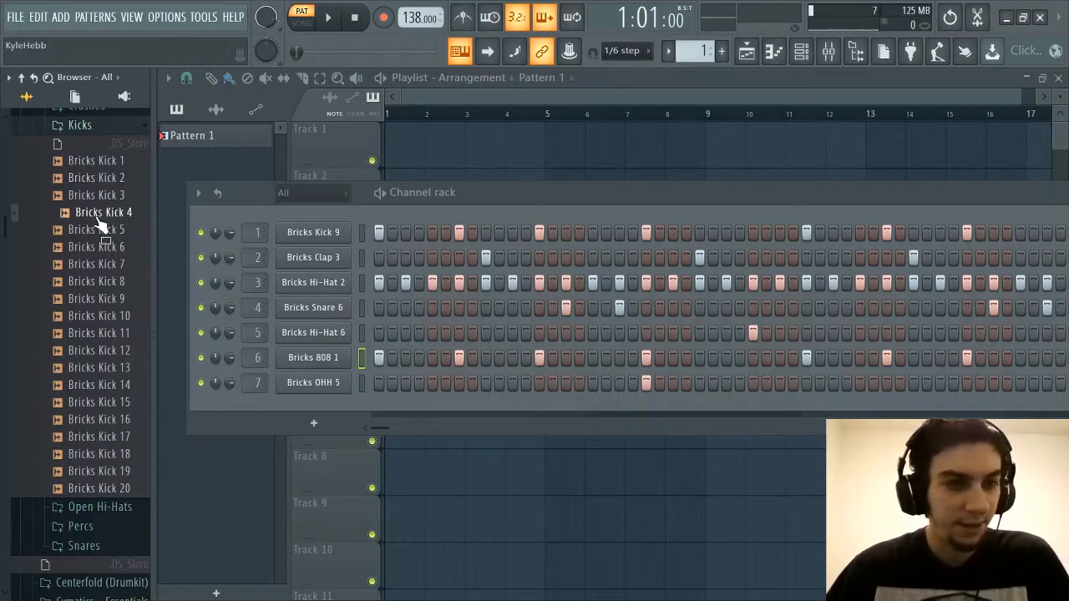
pyautogui.click(116, 132)
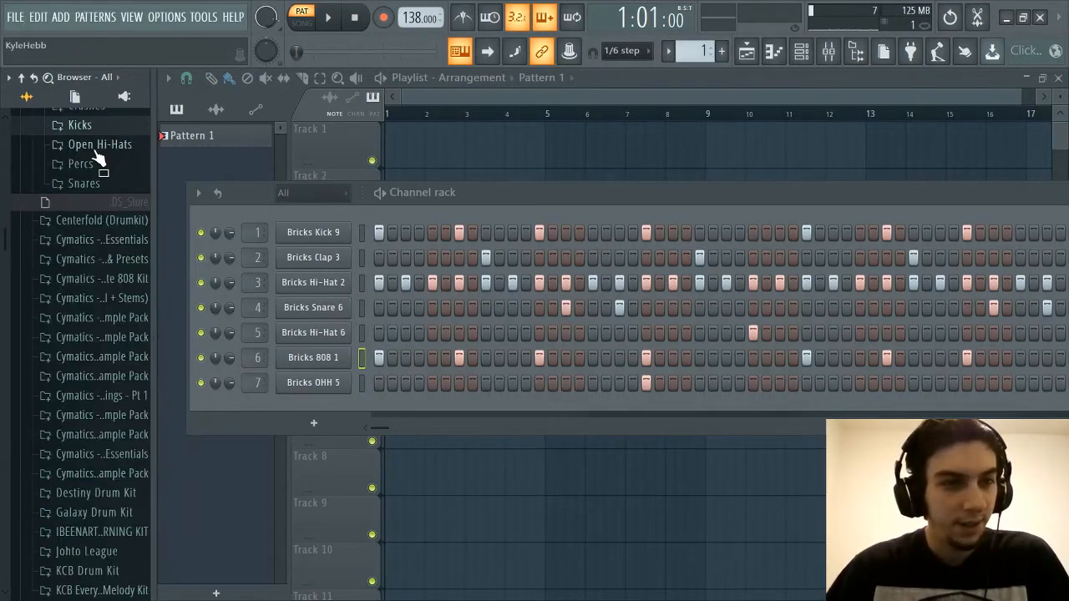
# Expand the Open Hi-Hats folder and audition its samples in order from Bricks OHH 1 through Bricks OHH 20
pyautogui.click(96, 144)
pyautogui.click(101, 164)
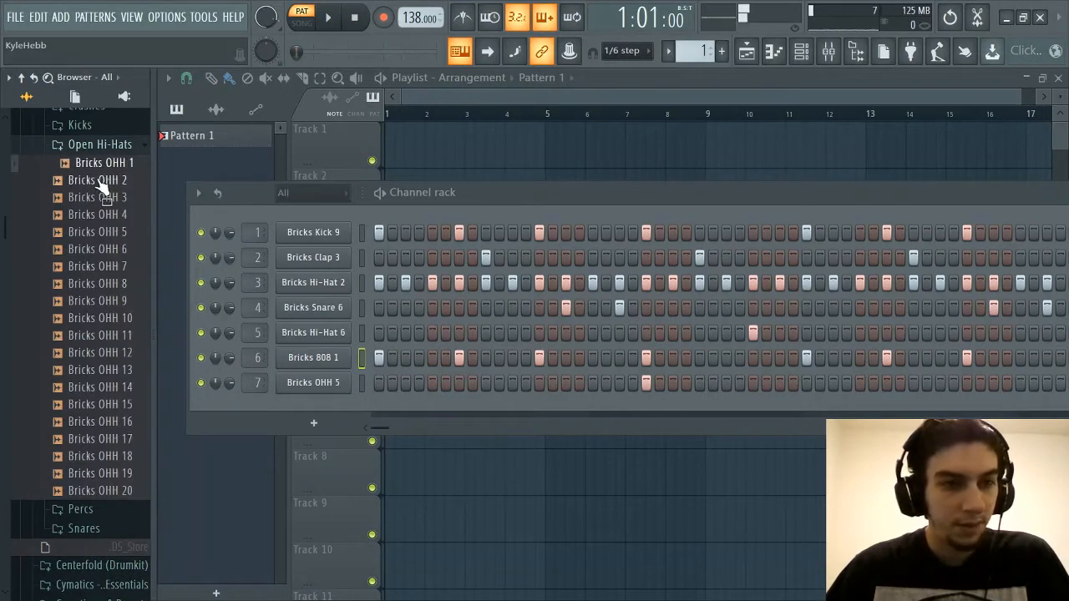
pyautogui.click(101, 181)
pyautogui.click(102, 198)
pyautogui.click(103, 215)
pyautogui.click(104, 234)
pyautogui.click(105, 249)
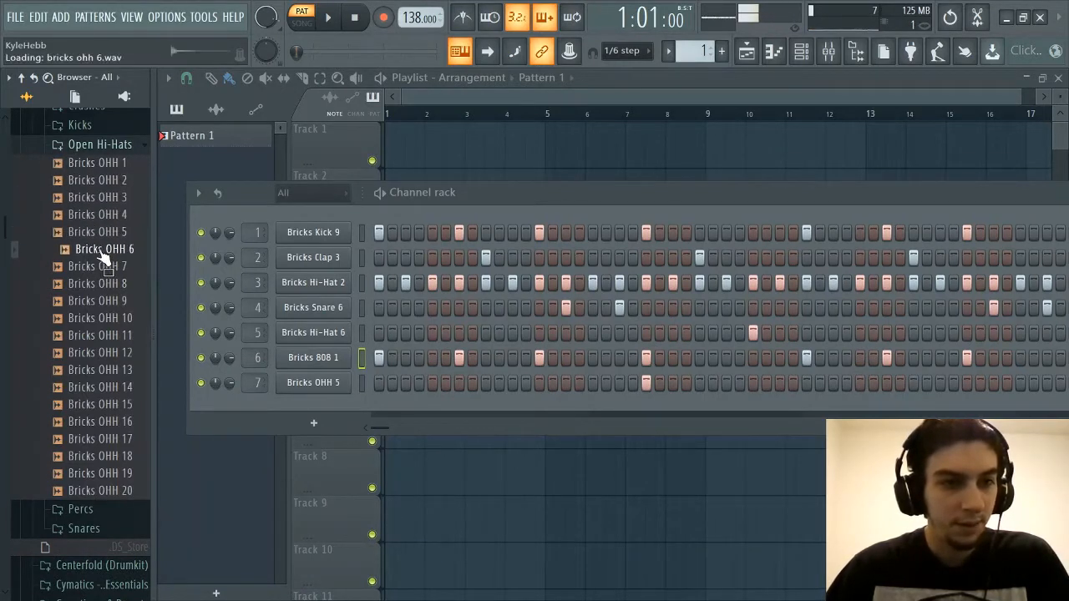
pyautogui.click(106, 266)
pyautogui.click(109, 284)
pyautogui.click(112, 301)
pyautogui.click(109, 318)
pyautogui.click(111, 334)
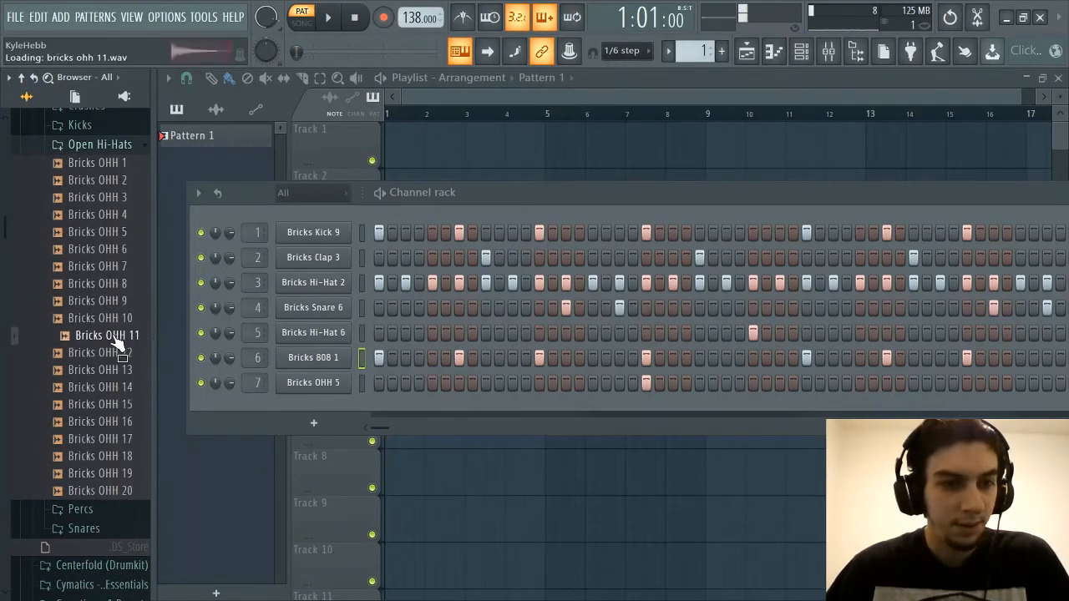
pyautogui.click(113, 352)
pyautogui.click(116, 370)
pyautogui.click(117, 387)
pyautogui.click(119, 405)
pyautogui.click(113, 422)
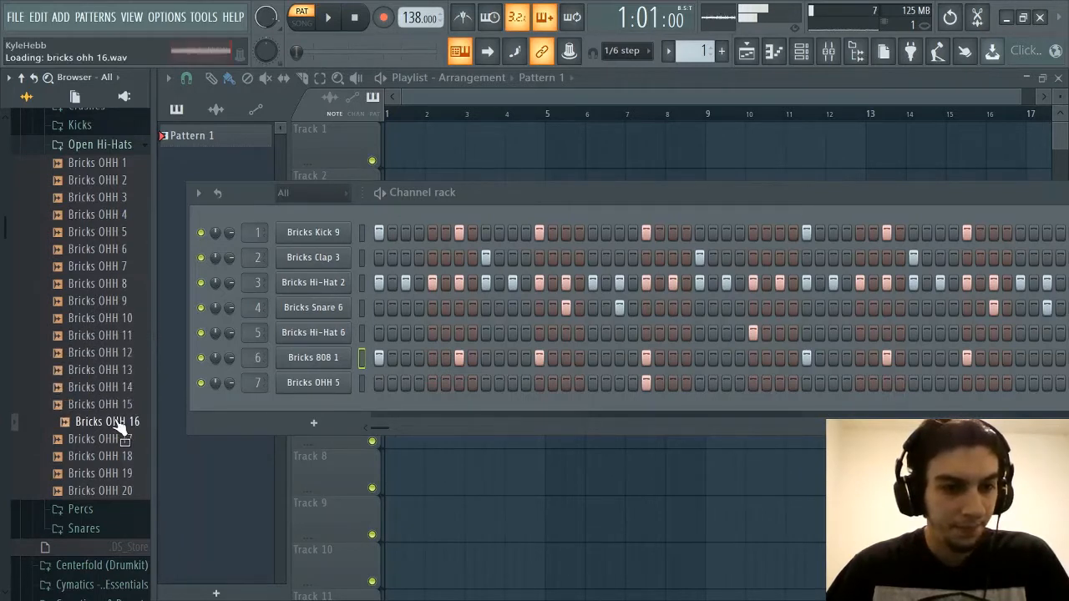
pyautogui.click(107, 439)
pyautogui.click(101, 457)
pyautogui.click(99, 474)
pyautogui.click(101, 491)
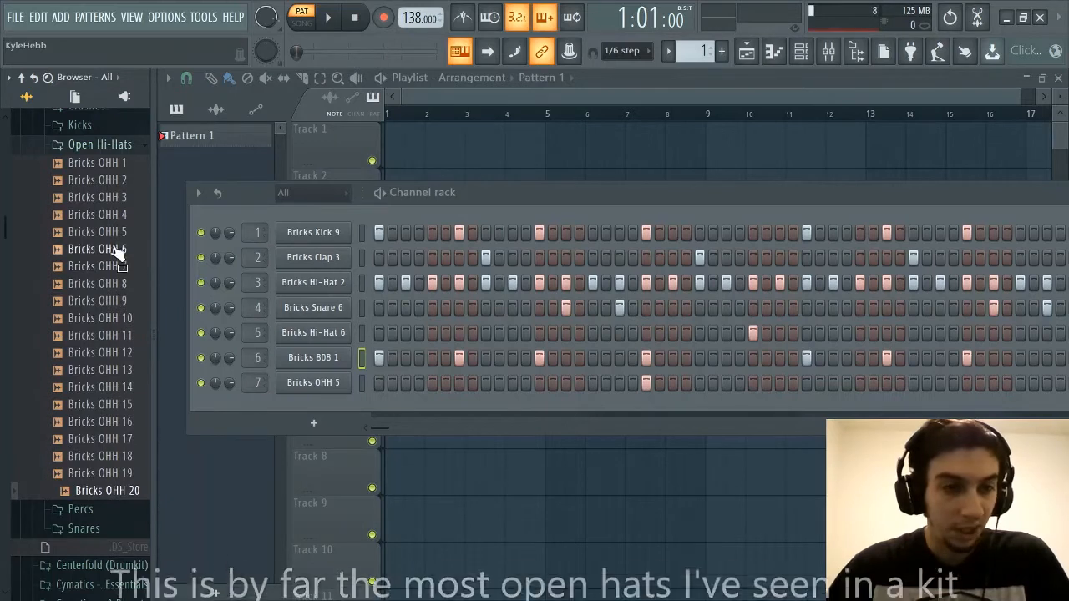
# Replay open hi-hats among Bricks OHH 1 through Bricks OHH 7, return to Bricks OHH 5, and collapse the Open Hi-Hats folder
pyautogui.click(125, 180)
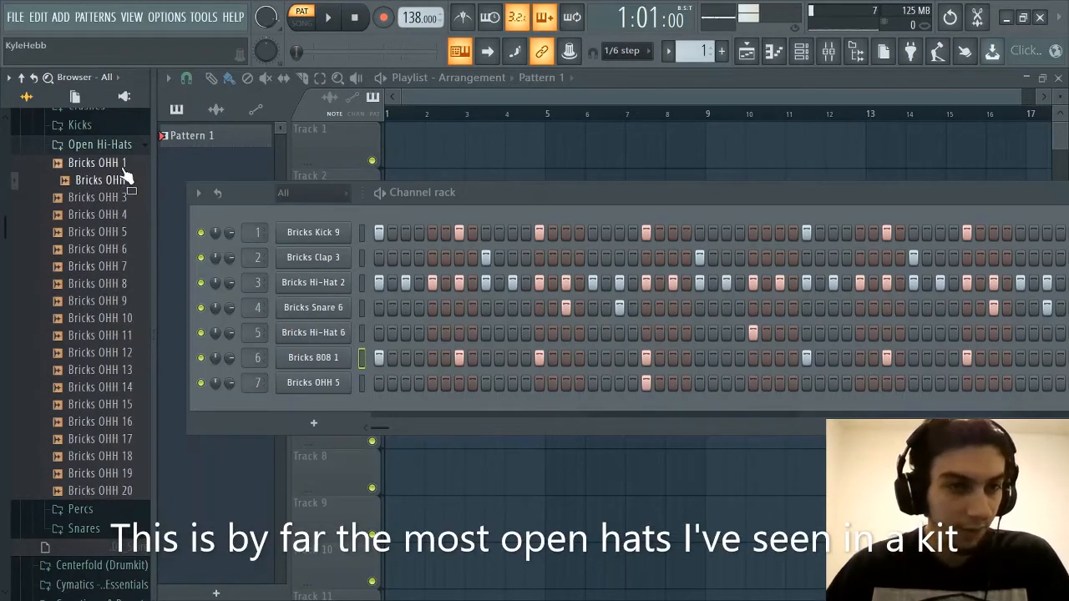
pyautogui.click(123, 164)
pyautogui.click(115, 213)
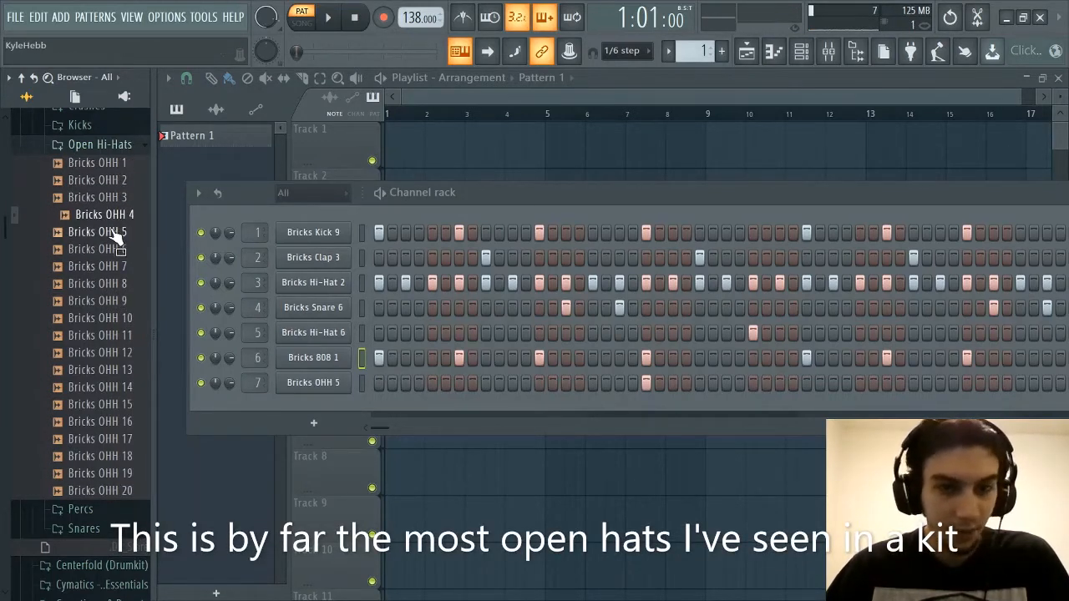
pyautogui.click(111, 233)
pyautogui.click(121, 250)
pyautogui.click(118, 267)
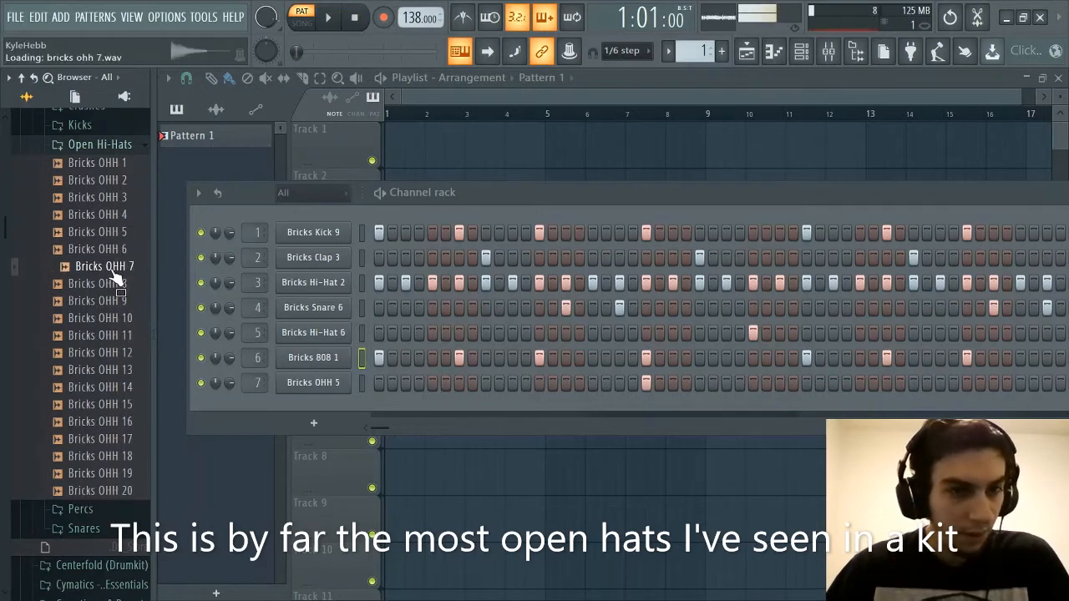
pyautogui.click(124, 233)
pyautogui.click(119, 216)
pyautogui.click(122, 234)
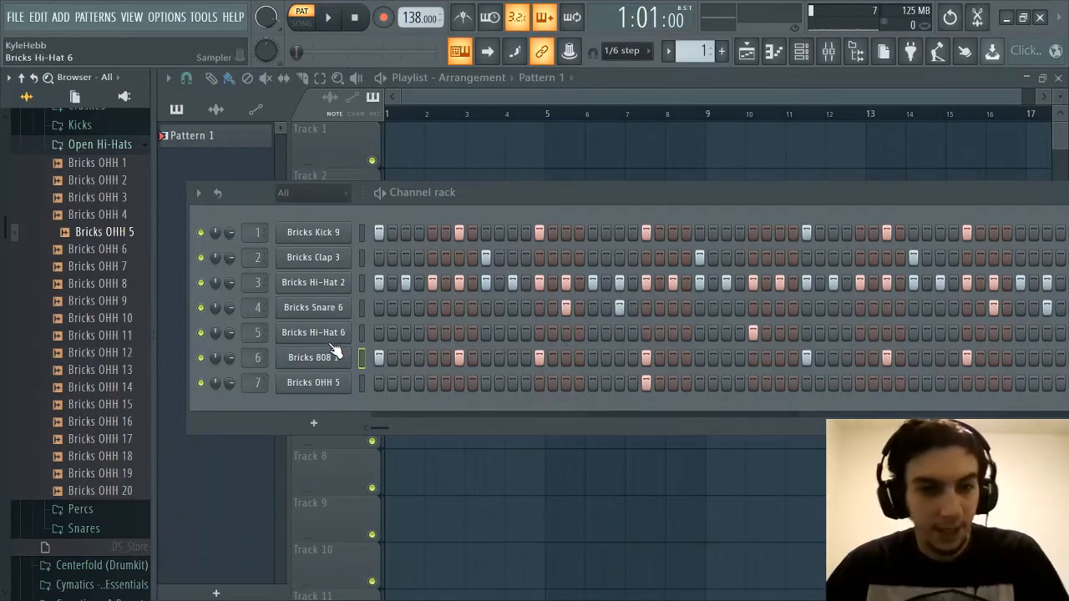
pyautogui.click(113, 149)
# Expand the Percs folder, look over its files and audition the samples from Bricks BaseballBat Perc through Bricks Perc 13
pyautogui.scroll(3, 96, 200)
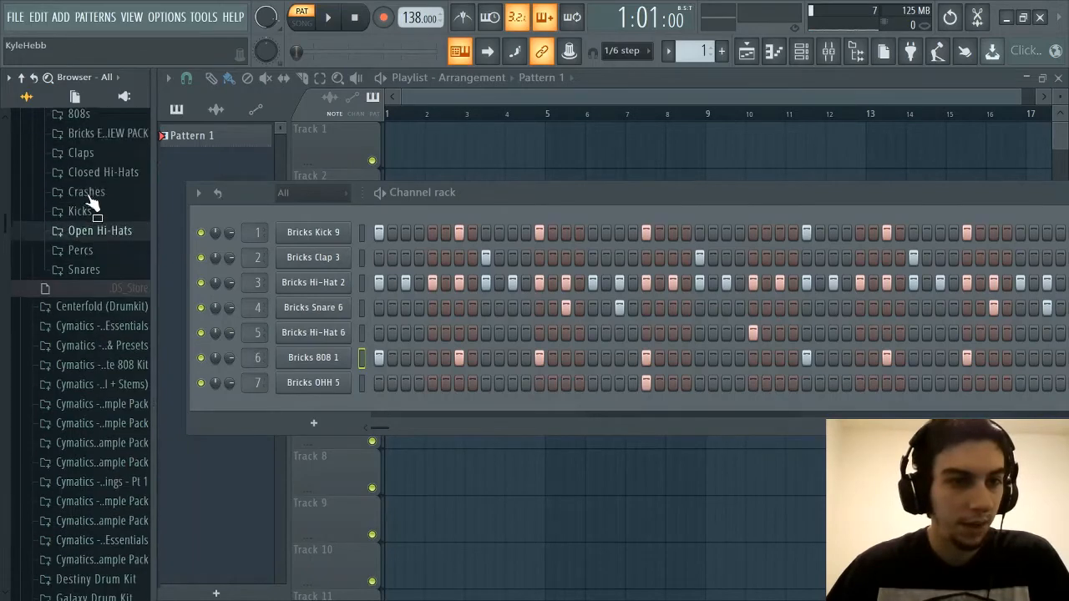
pyautogui.click(94, 266)
pyautogui.scroll(-2, 93, 275)
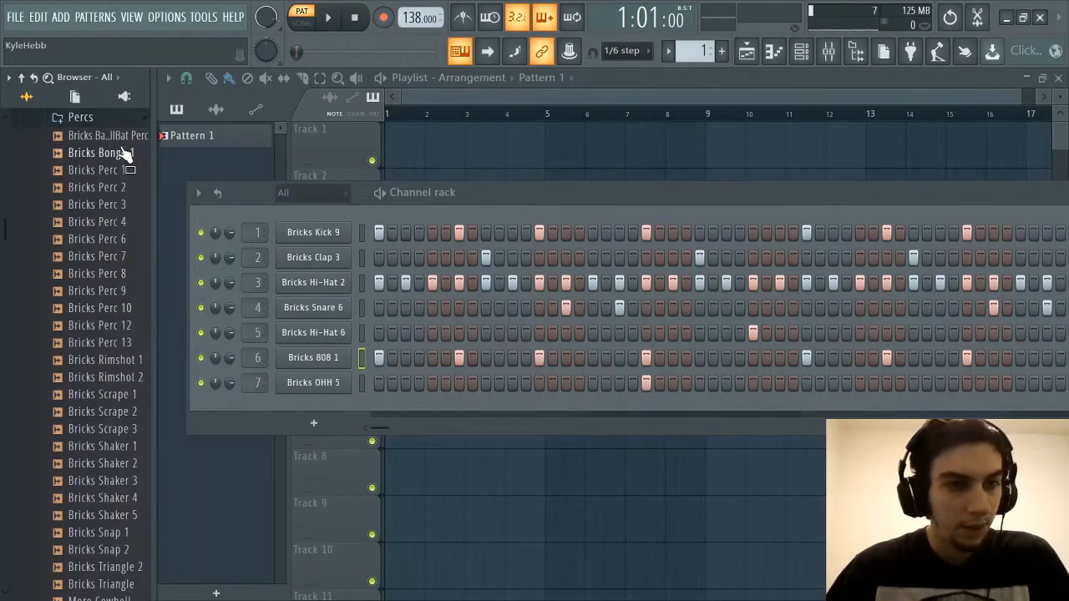
pyautogui.scroll(-4, 104, 209)
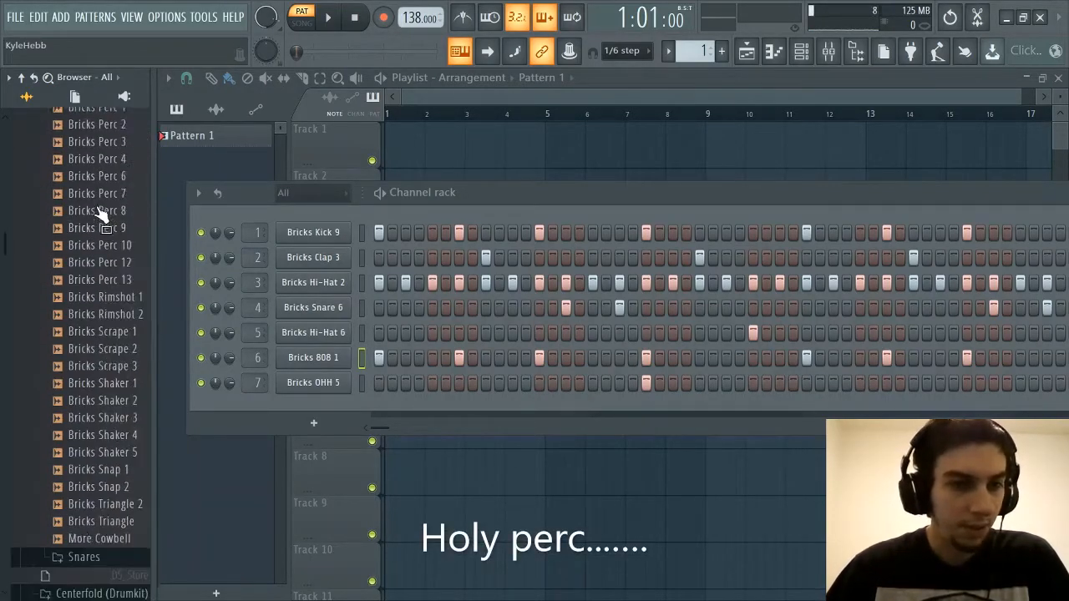
pyautogui.scroll(4, 109, 294)
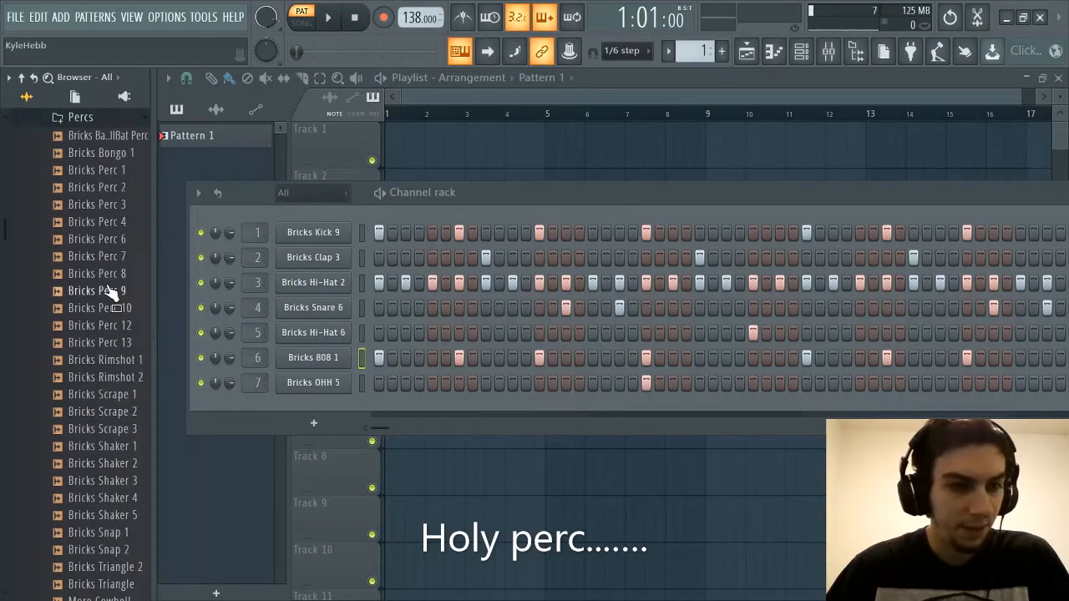
pyautogui.click(126, 139)
pyautogui.click(119, 155)
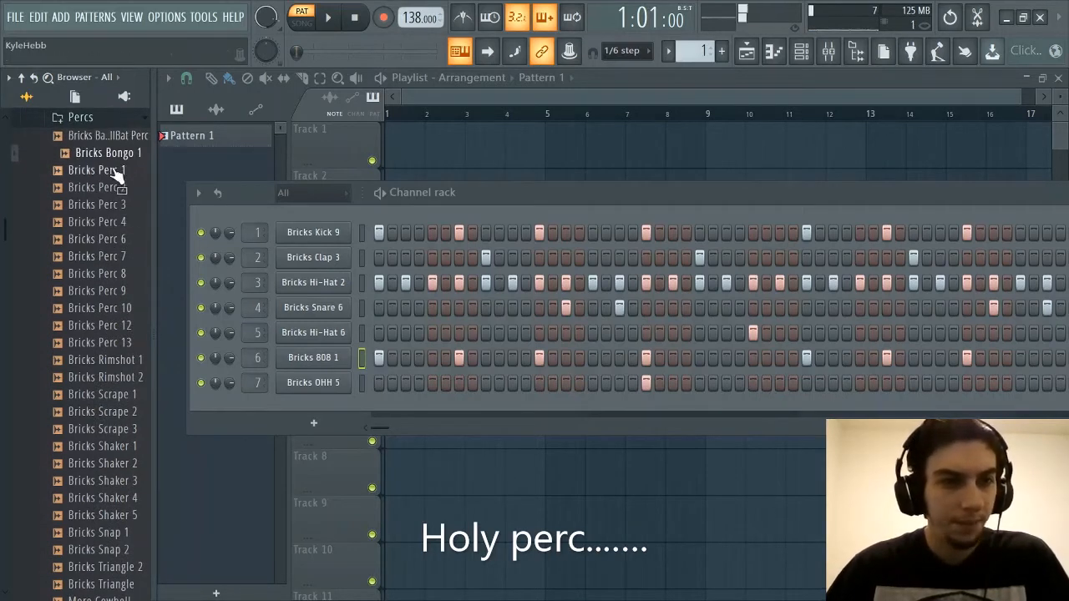
pyautogui.click(113, 172)
pyautogui.click(112, 192)
pyautogui.click(114, 209)
pyautogui.click(117, 239)
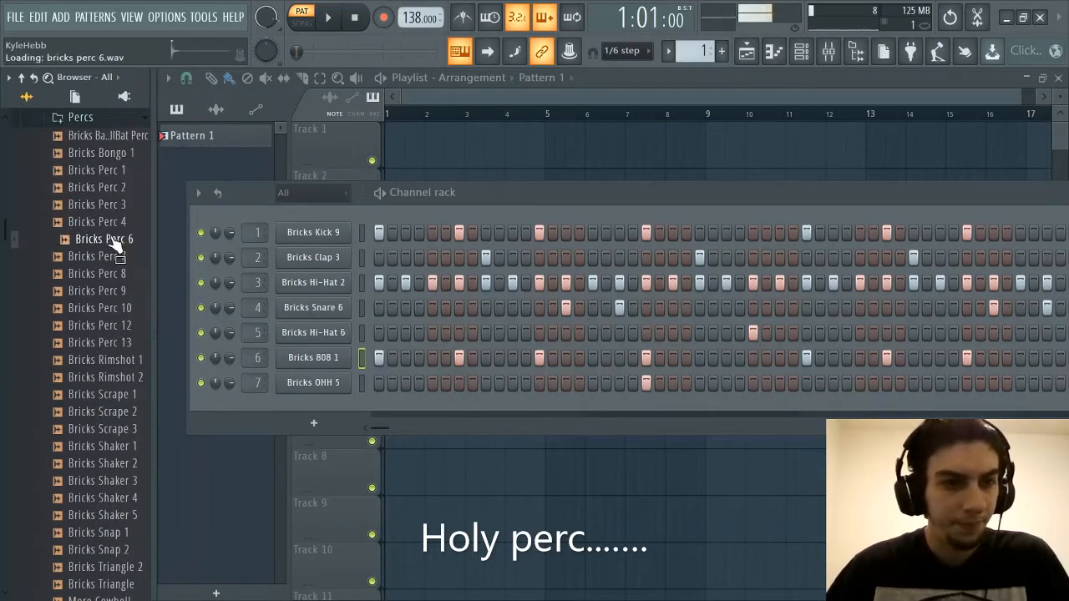
pyautogui.click(113, 257)
pyautogui.click(112, 274)
pyautogui.click(113, 292)
pyautogui.click(115, 309)
pyautogui.click(118, 325)
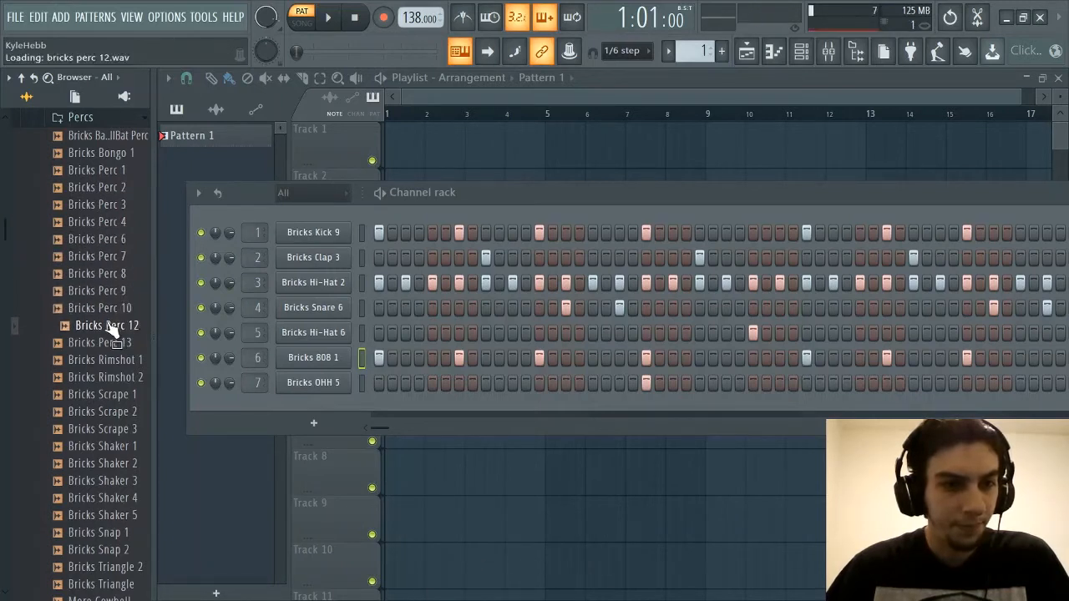
pyautogui.click(112, 342)
# Audition the rimshot, scrape, shaker, snap and triangle samples in the Percs folder
pyautogui.click(117, 361)
pyautogui.click(117, 377)
pyautogui.click(115, 394)
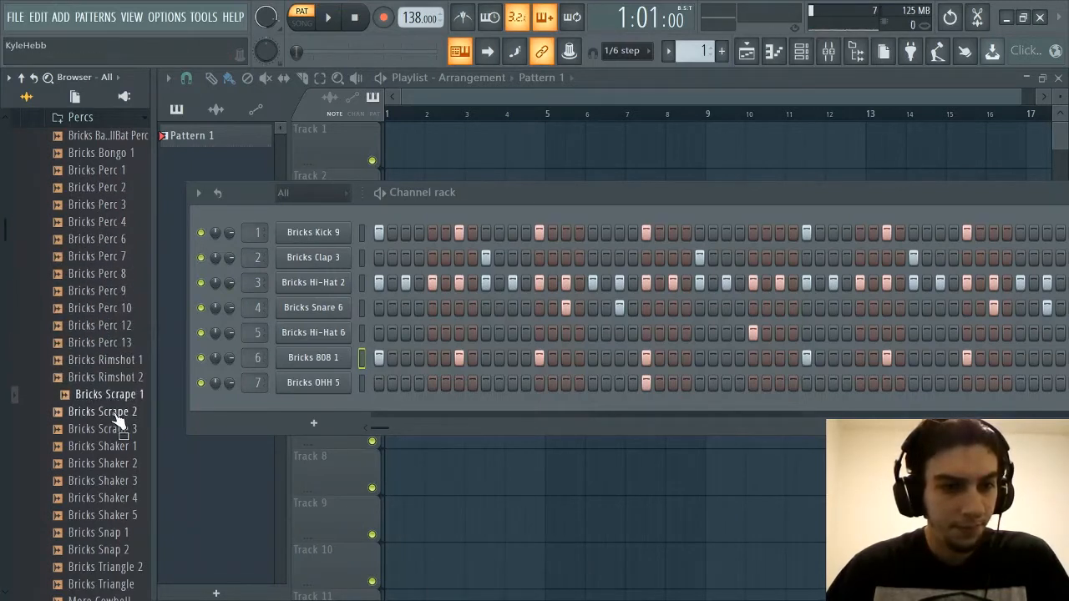
pyautogui.click(117, 412)
pyautogui.click(117, 429)
pyautogui.click(119, 446)
pyautogui.click(113, 463)
pyautogui.scroll(-2, 104, 435)
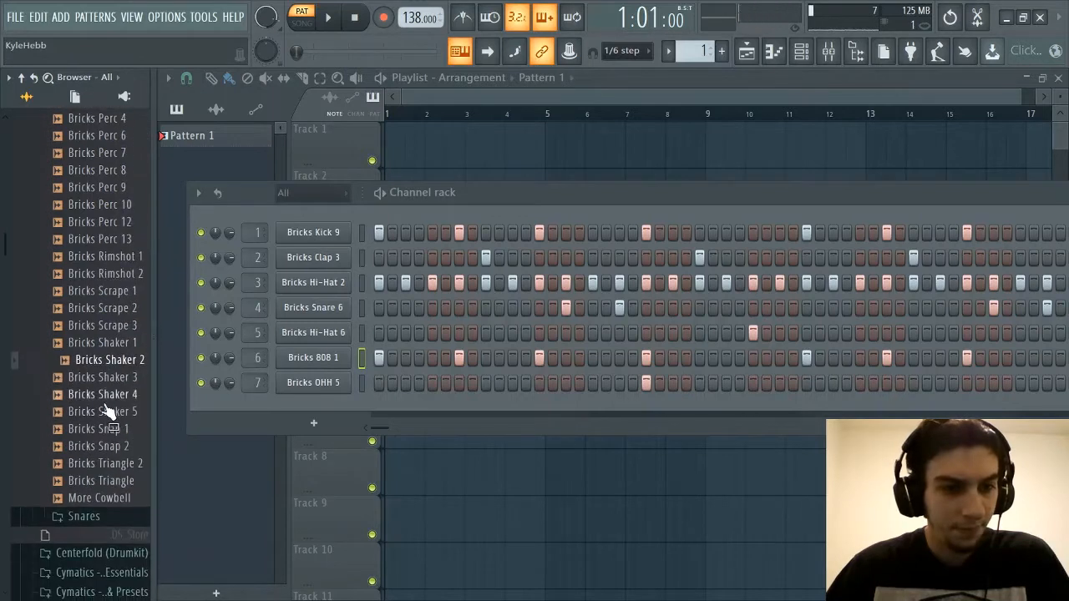
pyautogui.click(104, 378)
pyautogui.click(107, 413)
pyautogui.click(110, 429)
pyautogui.click(111, 446)
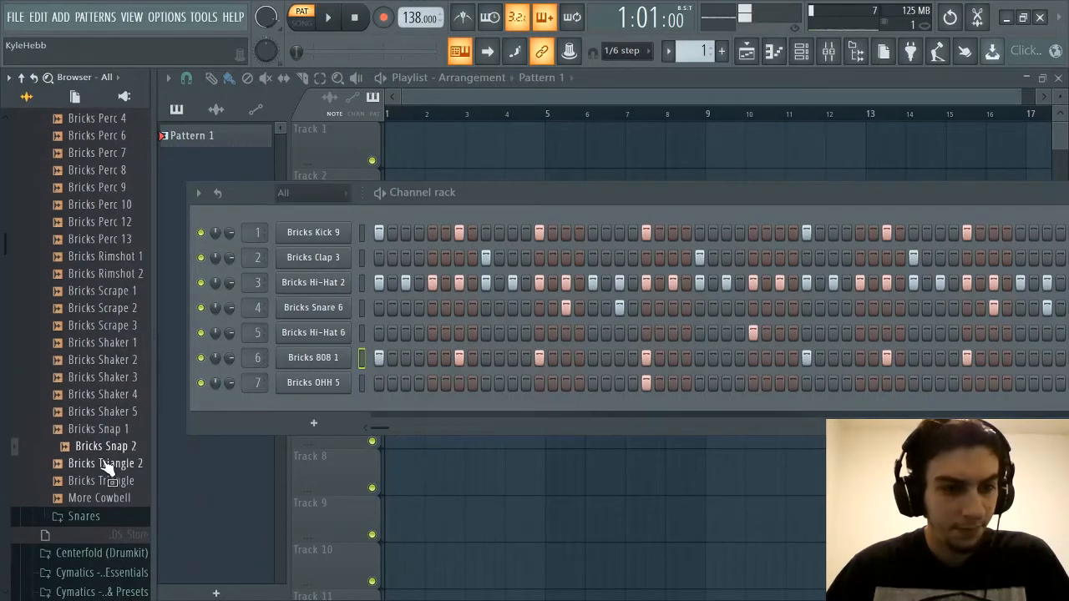
pyautogui.click(107, 463)
pyautogui.click(109, 481)
# Compare Bricks Snap 2 and Bricks Snap 1 by playing them alternately
pyautogui.click(113, 446)
pyautogui.click(114, 429)
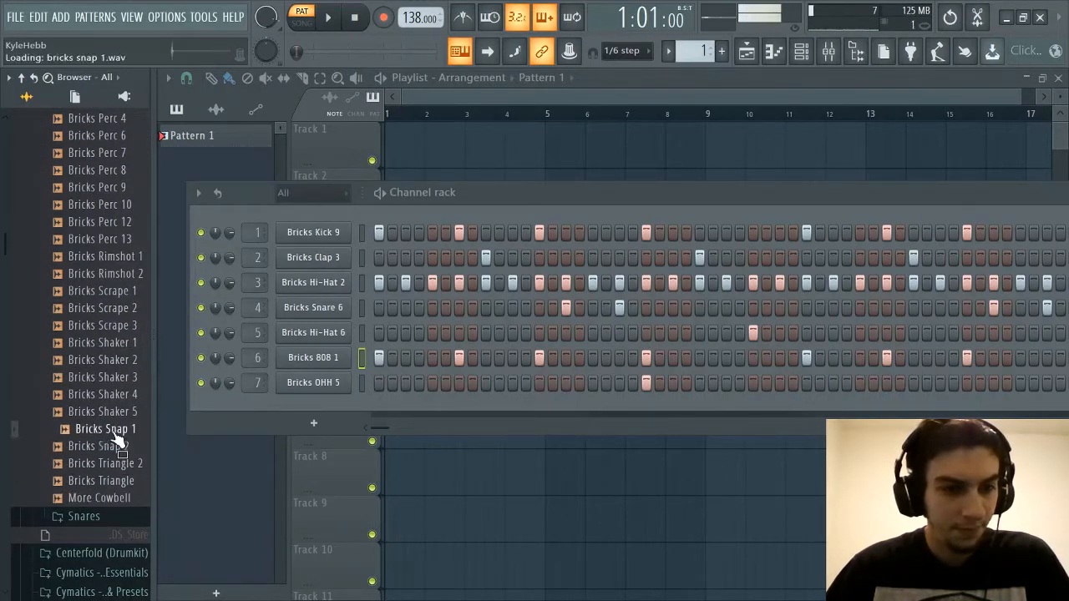
pyautogui.click(116, 448)
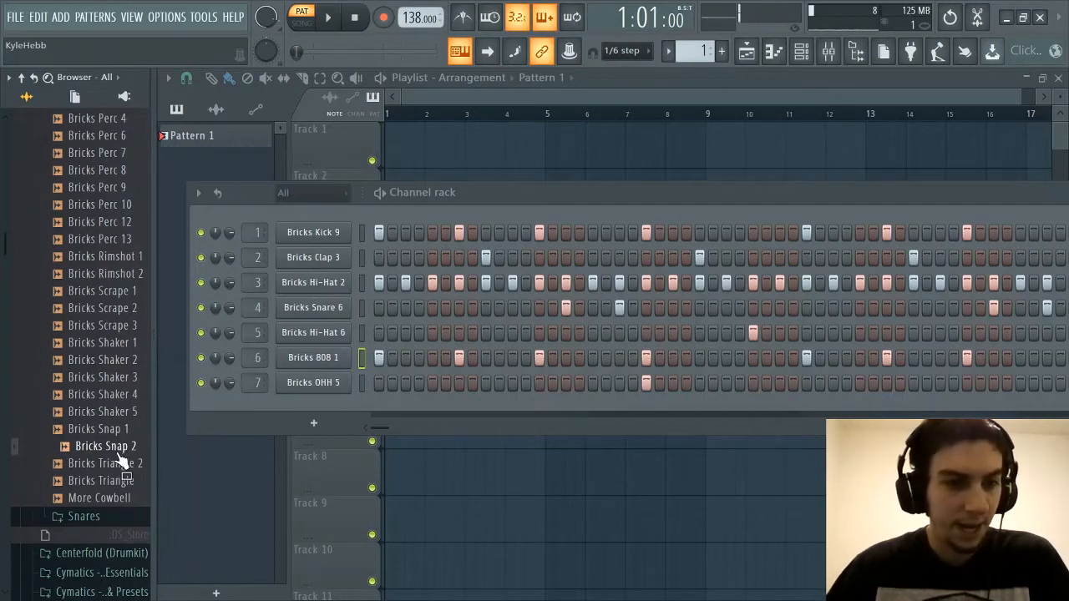
# Collapse and reopen the Percs folder, then replay its rimshots and Bricks Shaker 2 and Bricks Shaker 3
pyautogui.scroll(5, 122, 430)
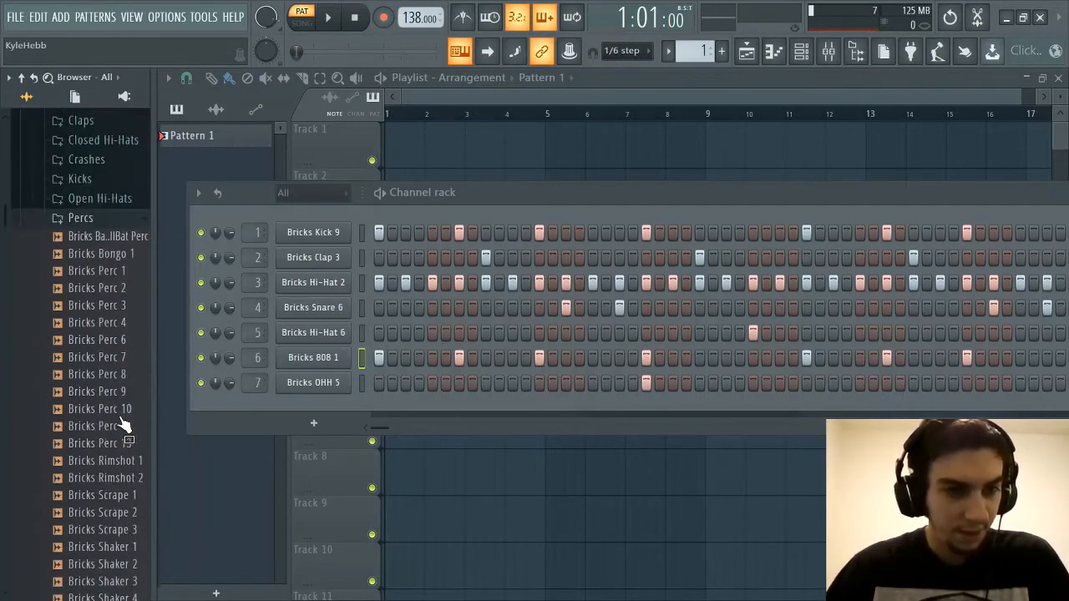
pyautogui.click(109, 226)
pyautogui.click(101, 222)
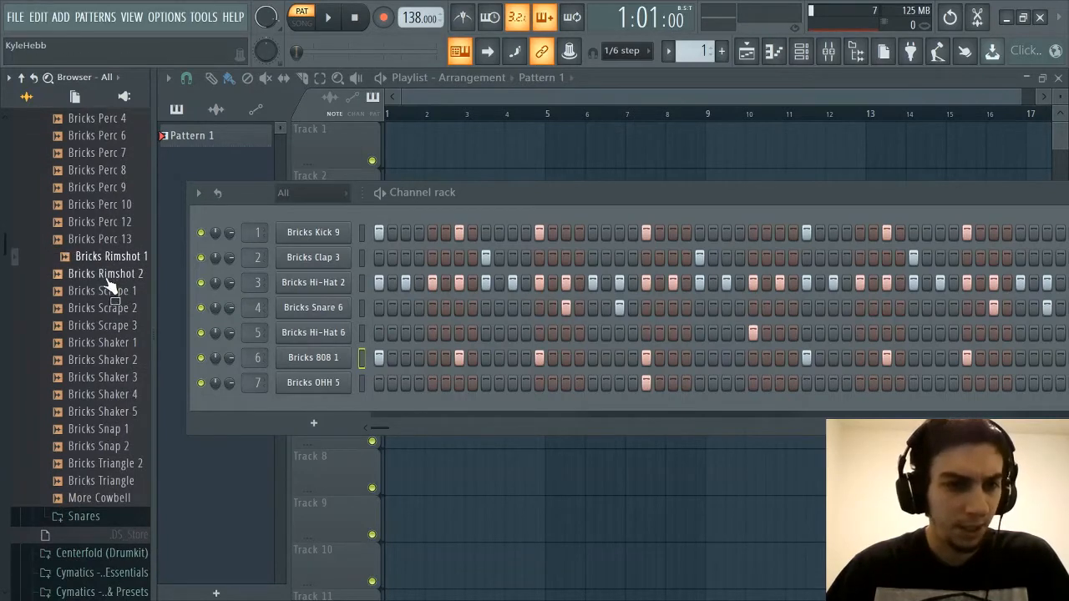
pyautogui.click(107, 274)
pyautogui.click(104, 359)
pyautogui.click(107, 378)
# Look over the full Percs sample list again and collapse the folder
pyautogui.scroll(3, 107, 391)
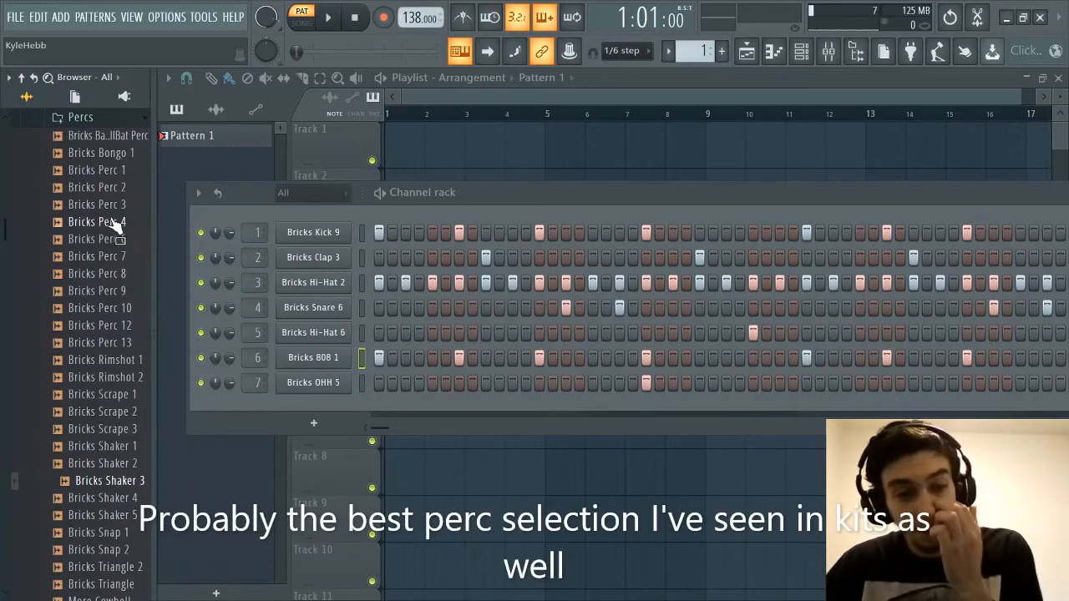
pyautogui.scroll(-3, 108, 219)
pyautogui.scroll(6, 100, 372)
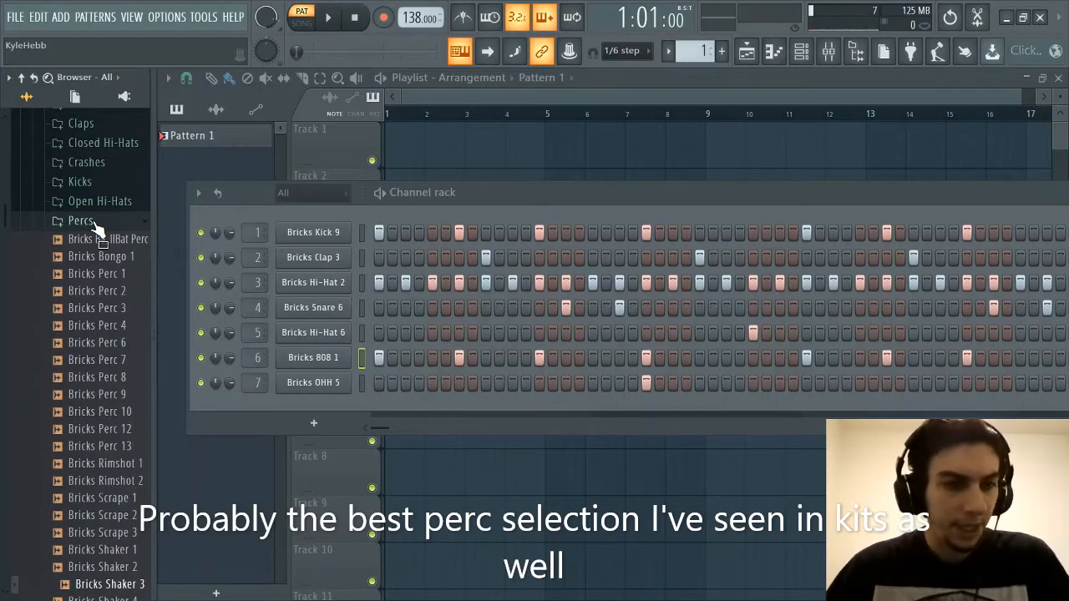
pyautogui.scroll(-4, 125, 397)
pyautogui.scroll(4, 108, 377)
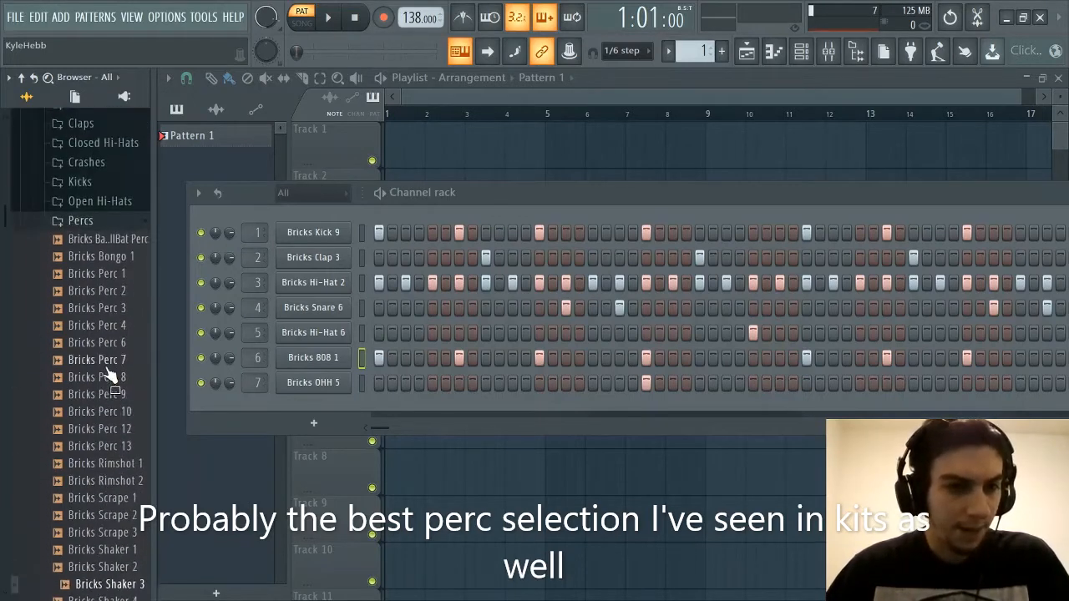
pyautogui.click(95, 224)
# Expand the Snares folder and audition its snare samples in order through Bricks Snare 20
pyautogui.click(84, 241)
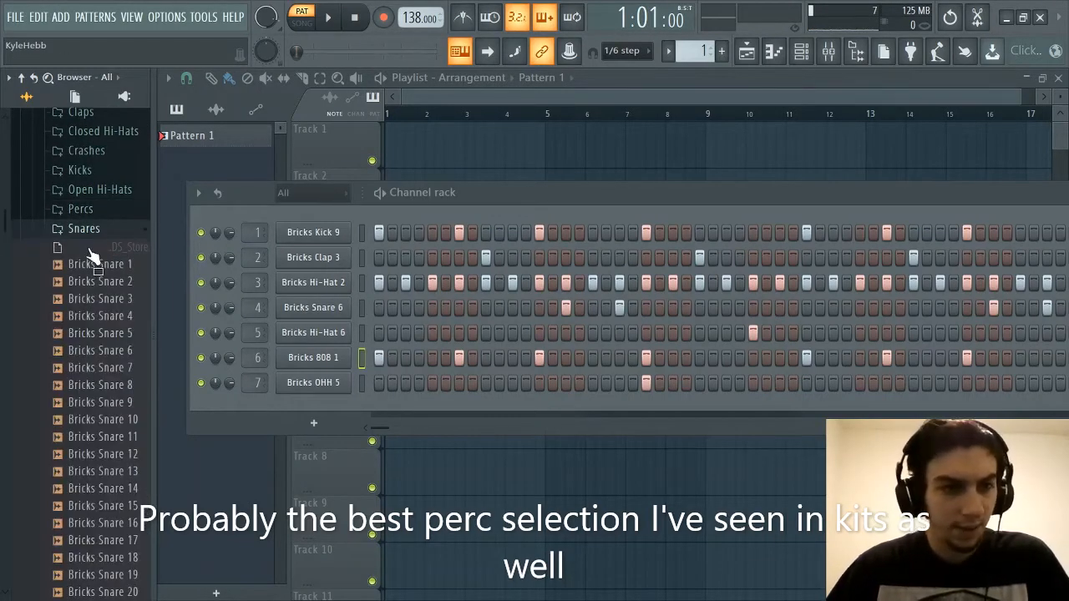
pyautogui.scroll(-3, 92, 250)
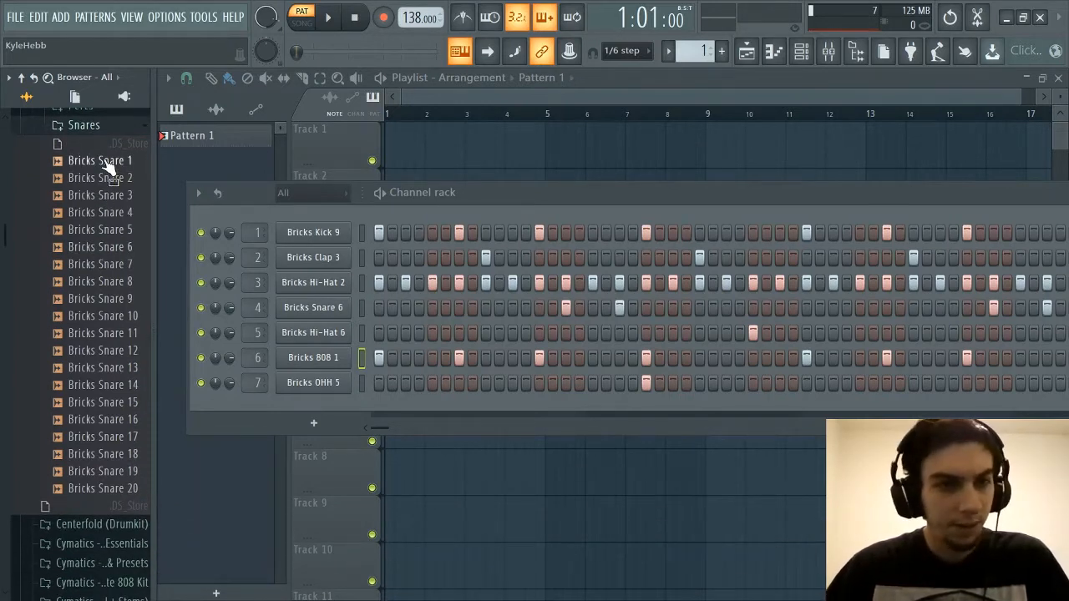
pyautogui.click(100, 178)
pyautogui.click(100, 195)
pyautogui.click(100, 212)
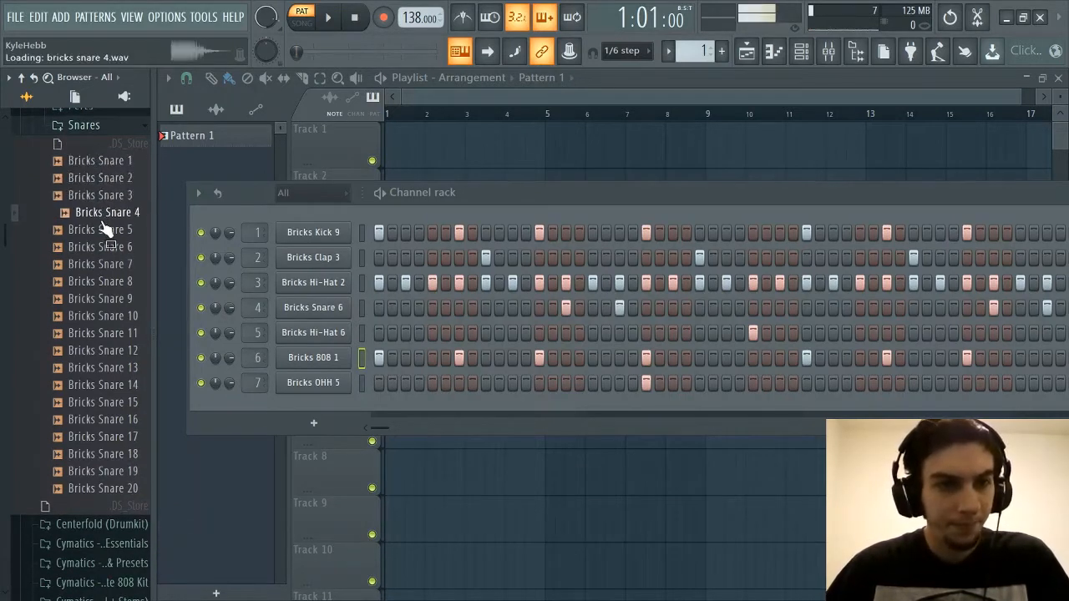
pyautogui.click(100, 229)
pyautogui.click(100, 247)
pyautogui.click(104, 264)
pyautogui.click(107, 282)
pyautogui.click(110, 298)
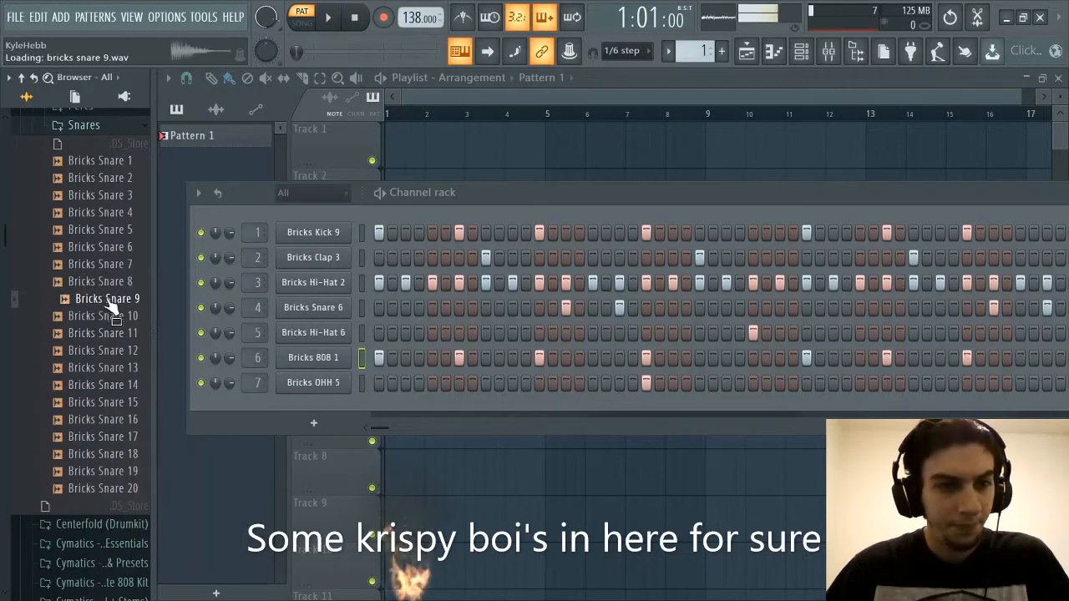
pyautogui.click(115, 316)
pyautogui.click(120, 333)
pyautogui.click(118, 350)
pyautogui.click(116, 368)
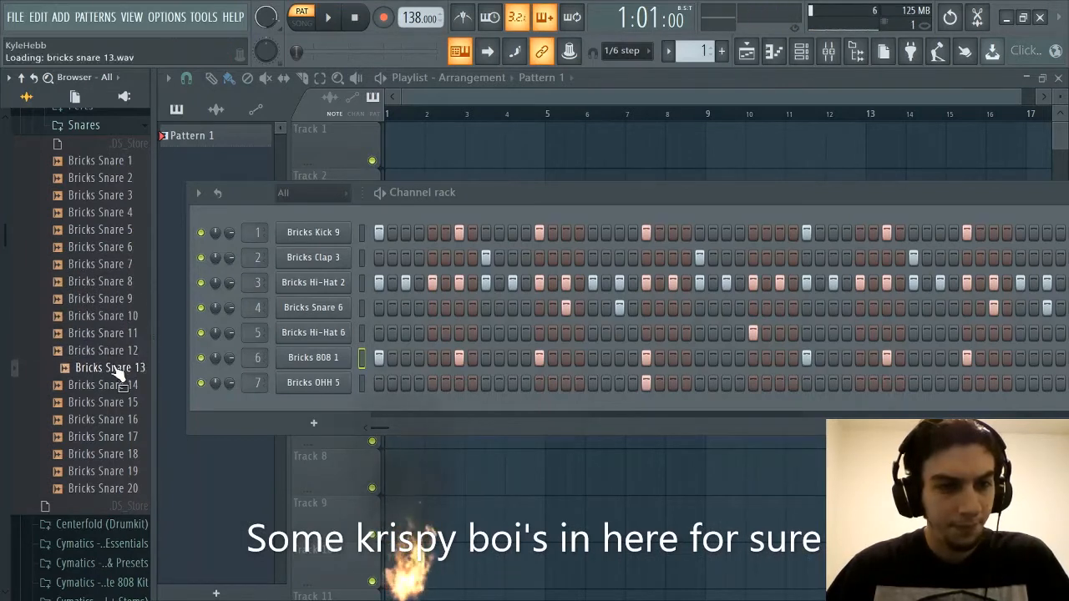
pyautogui.click(115, 385)
pyautogui.click(112, 402)
pyautogui.click(110, 420)
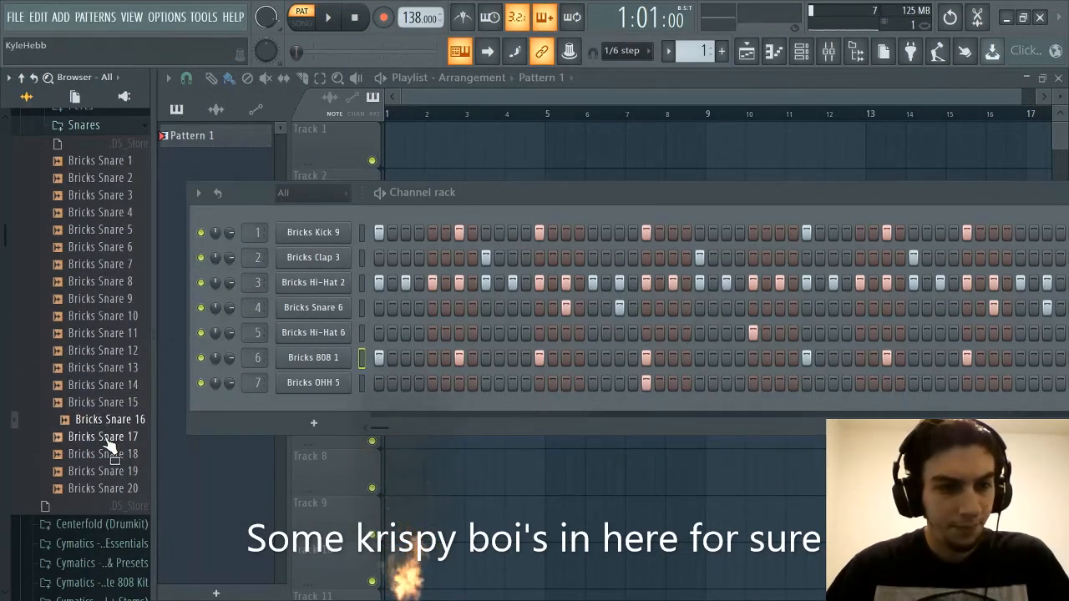
pyautogui.click(106, 437)
pyautogui.click(104, 454)
pyautogui.click(105, 471)
pyautogui.click(106, 489)
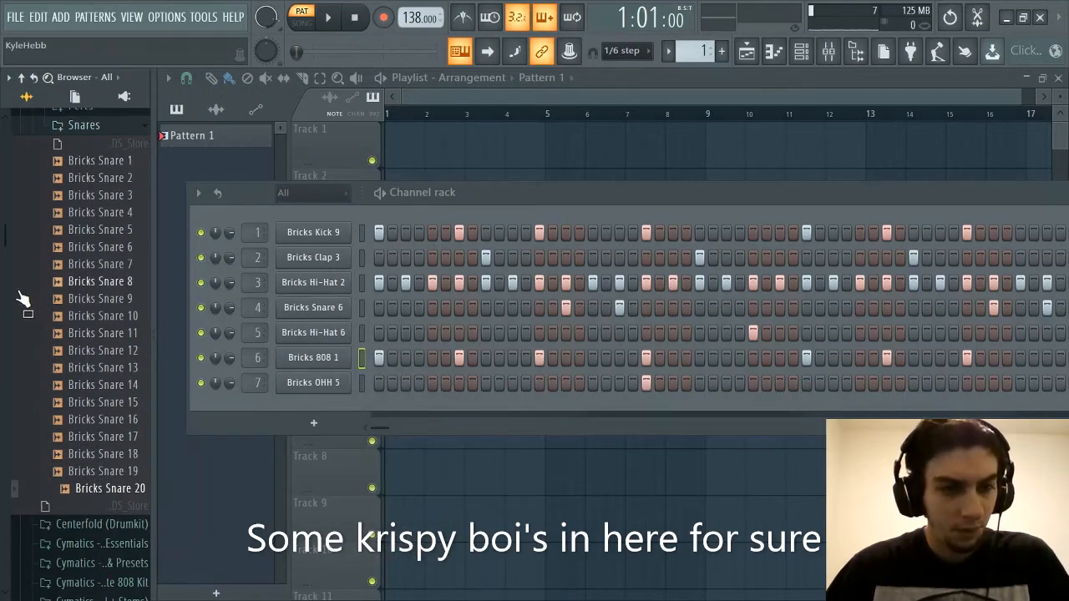
# Replay the snares from Bricks Snare 7 back to Bricks Snare 4
pyautogui.click(121, 265)
pyautogui.click(126, 249)
pyautogui.click(130, 231)
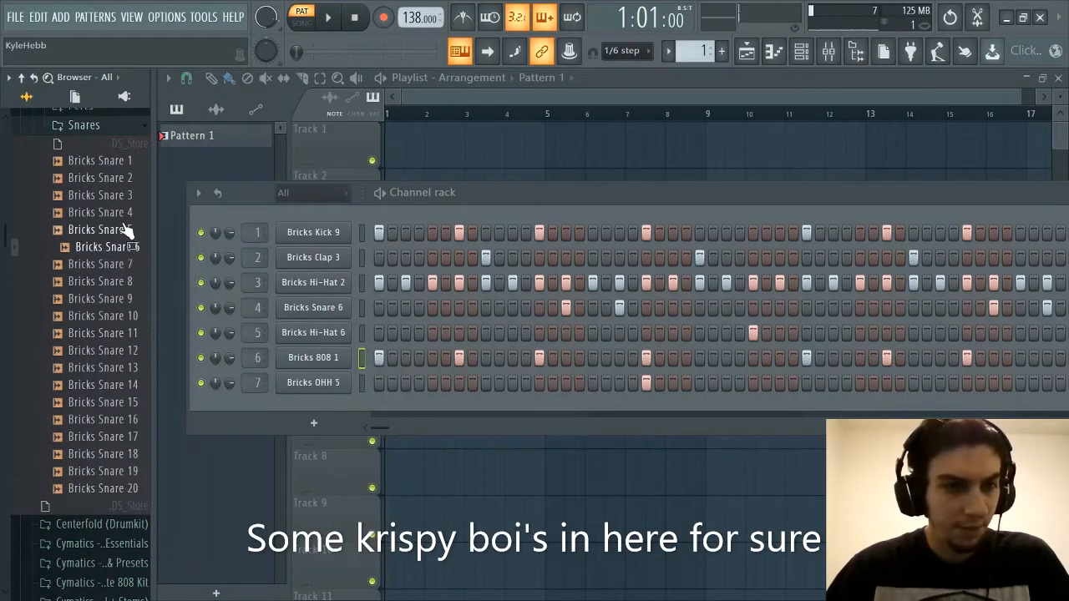
pyautogui.click(127, 215)
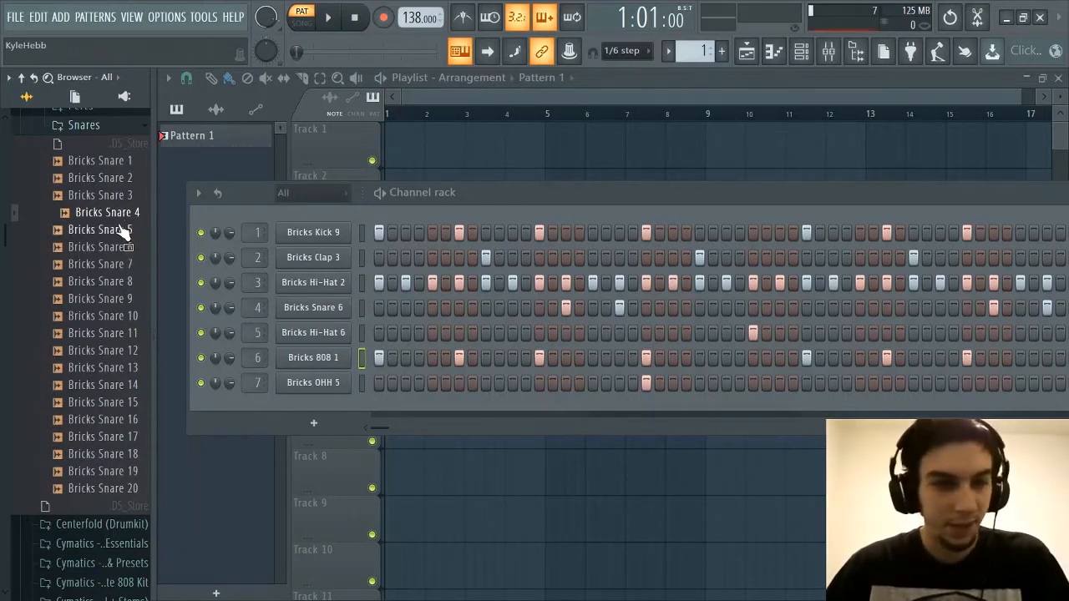
# Replay the snares from Bricks Snare 5 back to Bricks Snare 1
pyautogui.click(119, 232)
pyautogui.click(118, 214)
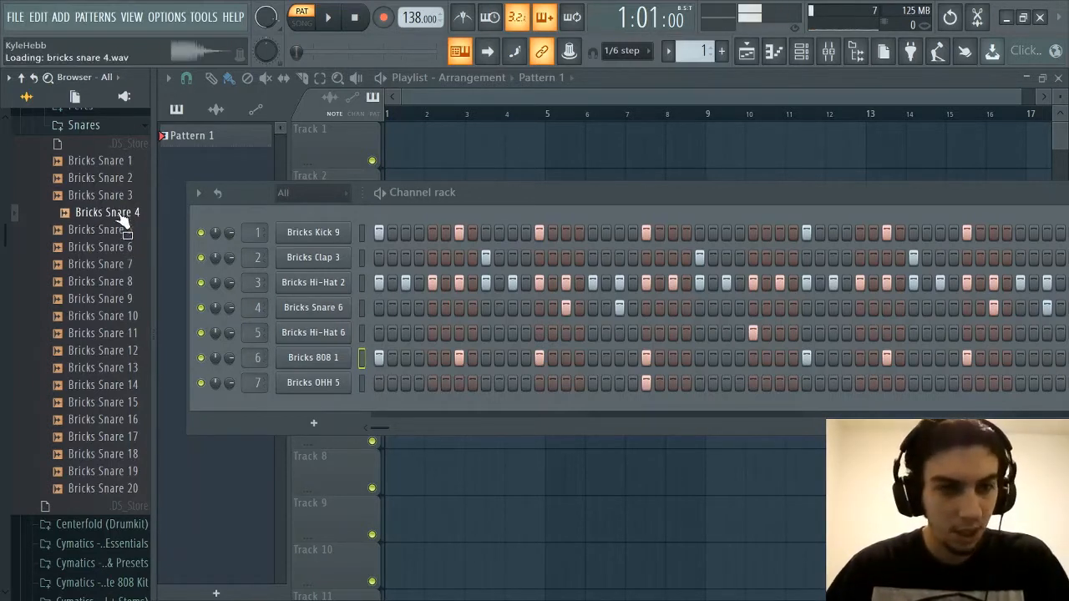
pyautogui.click(118, 199)
pyautogui.click(122, 181)
pyautogui.click(121, 163)
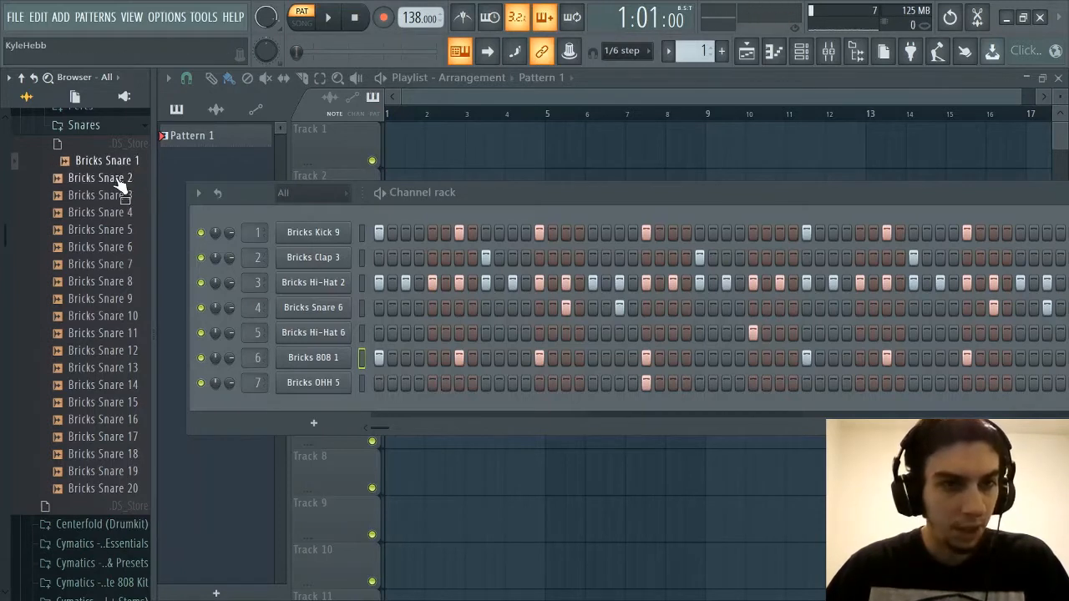
# Replay Bricks Snare 2 and Bricks Snare 4 through 7, repeat Bricks Snare 6, and collapse the Snares folder
pyautogui.click(117, 180)
pyautogui.click(113, 213)
pyautogui.click(112, 231)
pyautogui.click(109, 248)
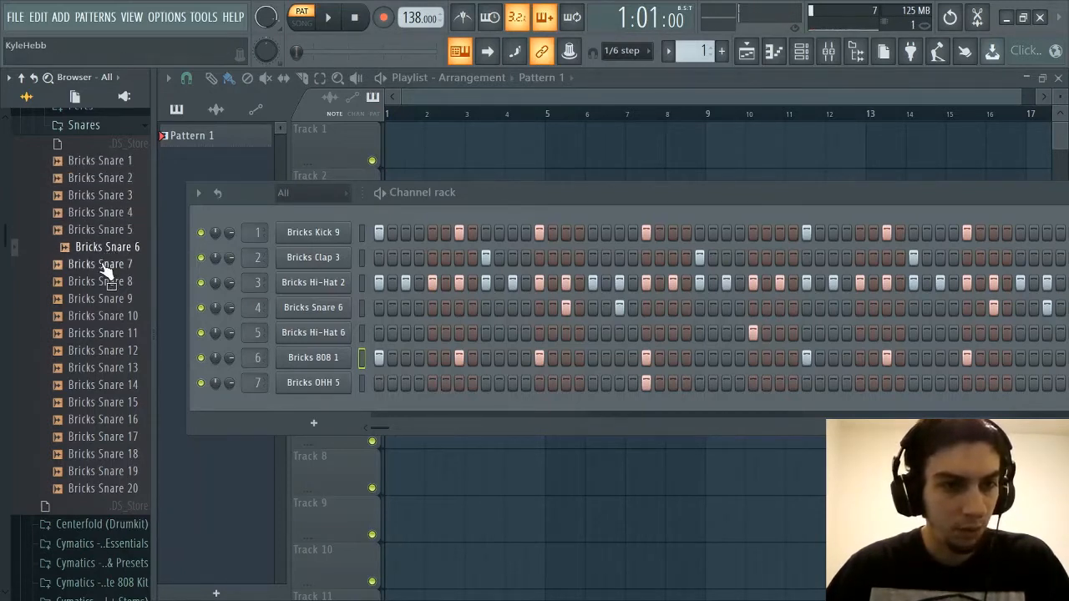
pyautogui.click(107, 266)
pyautogui.click(111, 249)
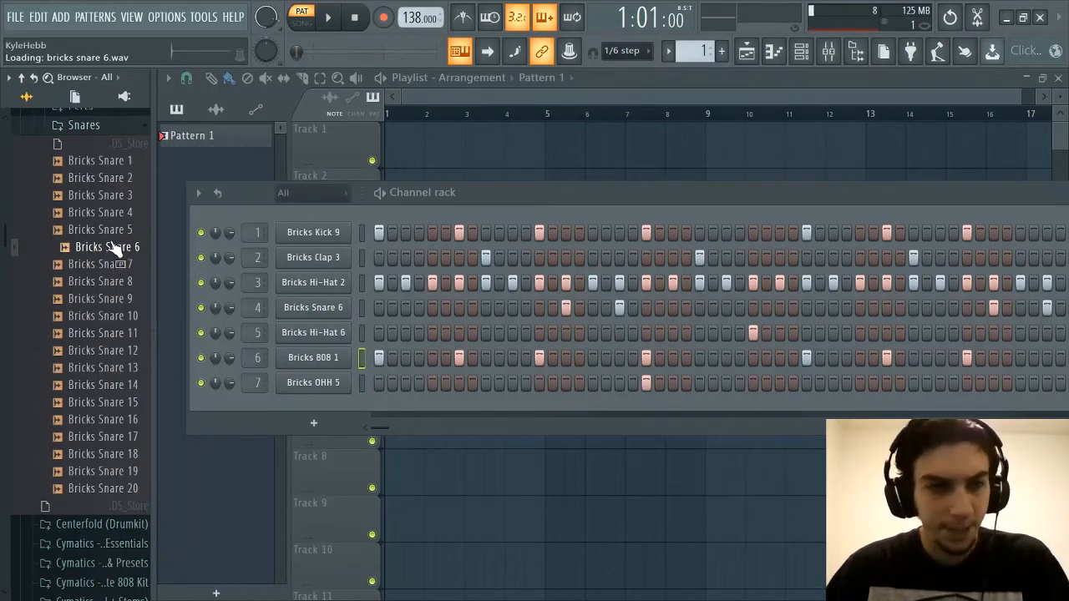
pyautogui.click(83, 125)
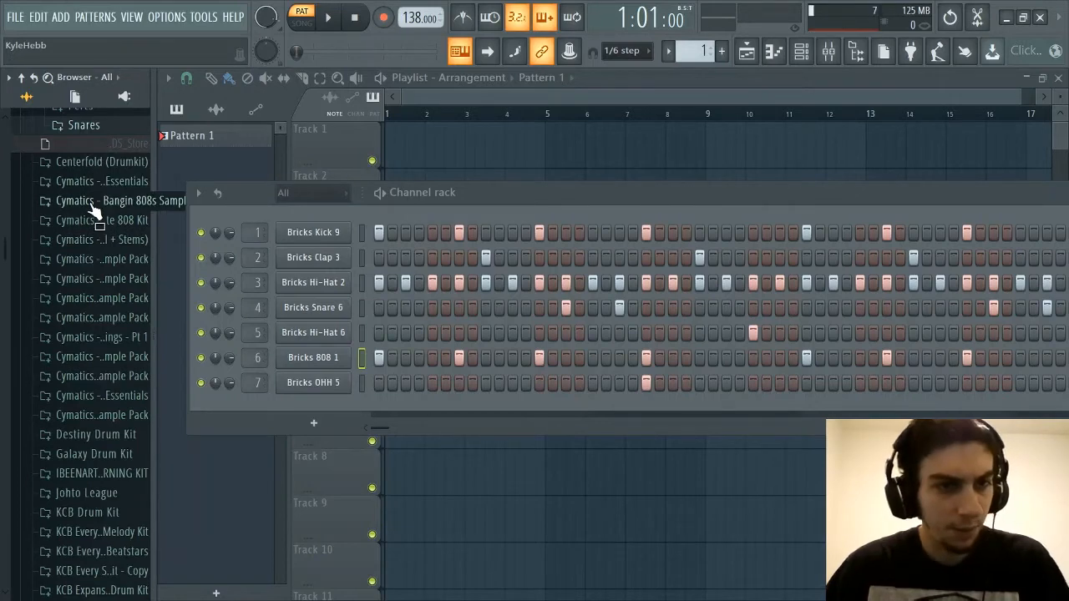
# Swap the channel rack's 808, clap and main hi-hat samples for Bricks 808 11, Bricks Clap 14 and Bricks Hi-Hat 7
pyautogui.scroll(4, 96, 217)
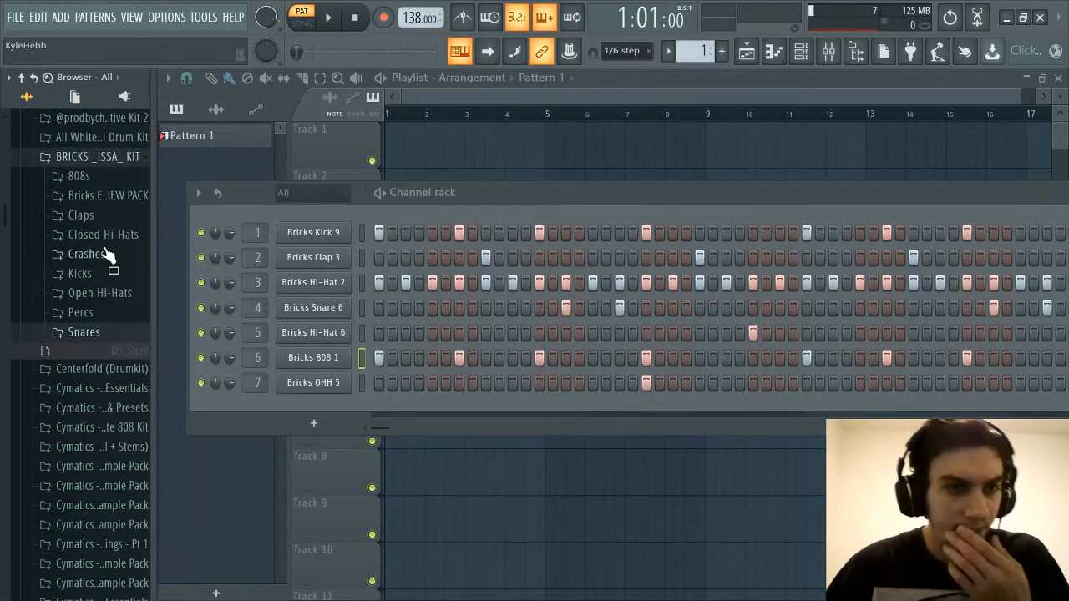
pyautogui.click(94, 184)
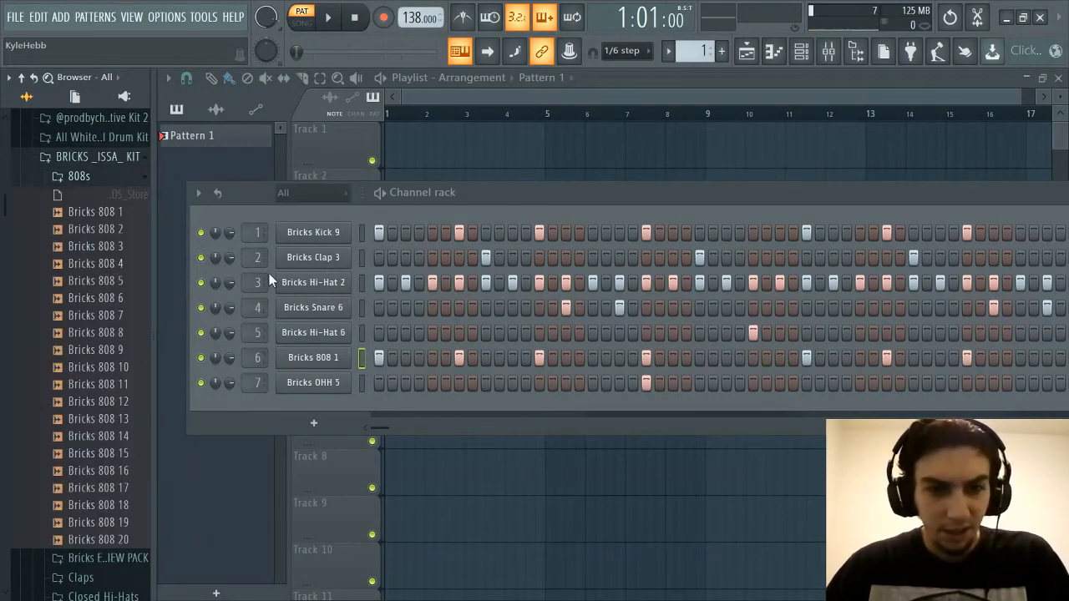
pyautogui.click(110, 386)
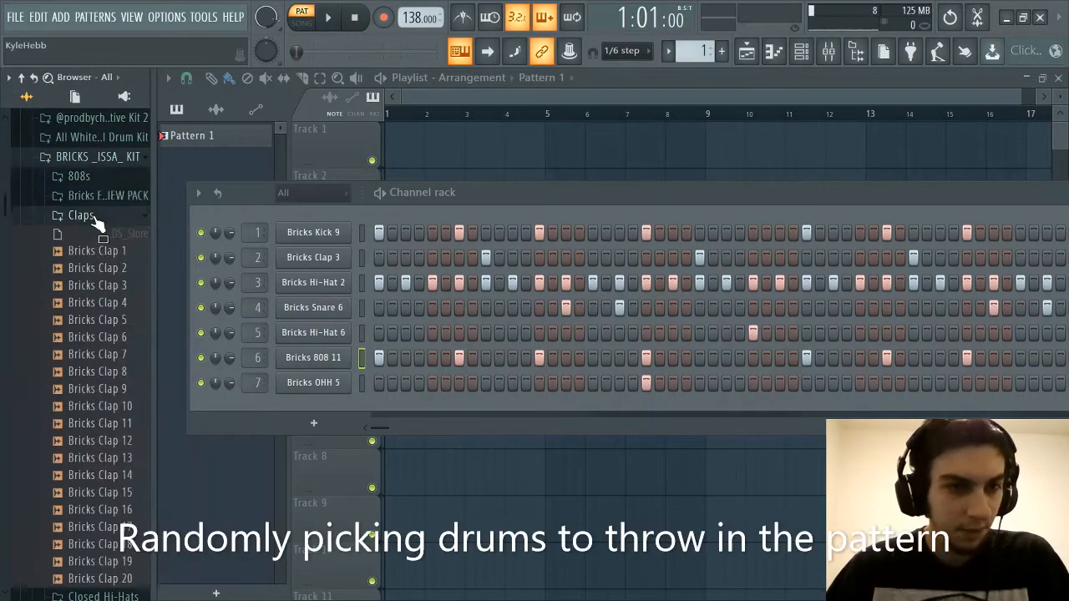
pyautogui.moveTo(100, 476); pyautogui.dragTo(313, 257)
pyautogui.click(103, 497)
pyautogui.moveTo(109, 277); pyautogui.dragTo(362, 282)
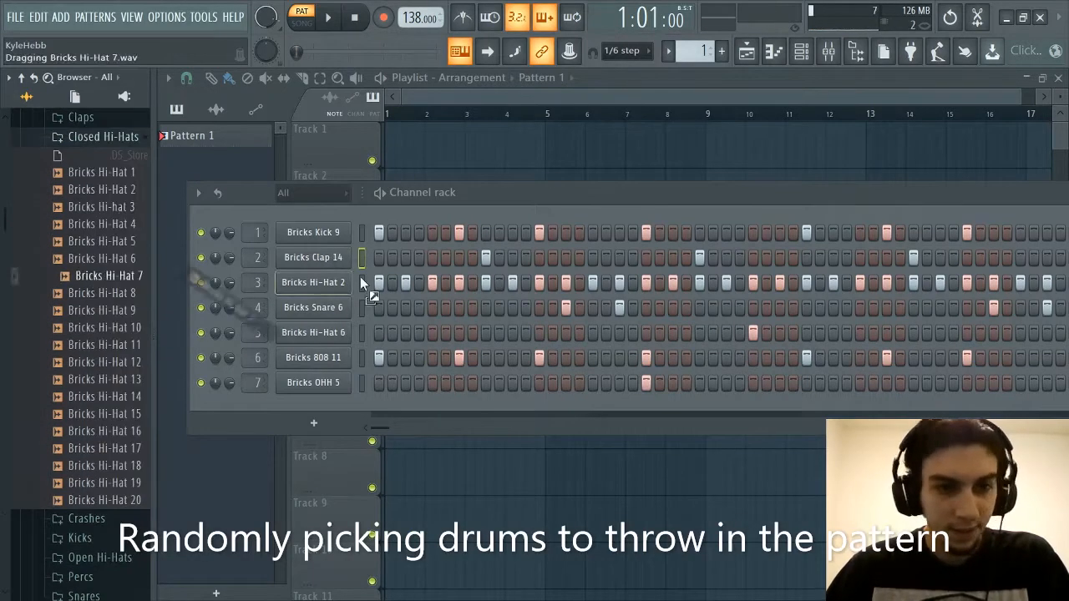
# Swap the channel rack's 808, open hat and kick samples for Bricks 808 14, Bricks OHH 16 and Bricks Kick 11
pyautogui.click(101, 557)
pyautogui.moveTo(104, 315); pyautogui.dragTo(322, 359)
pyautogui.scroll(3, 125, 364)
pyautogui.moveTo(105, 461); pyautogui.dragTo(317, 383)
pyautogui.click(109, 408)
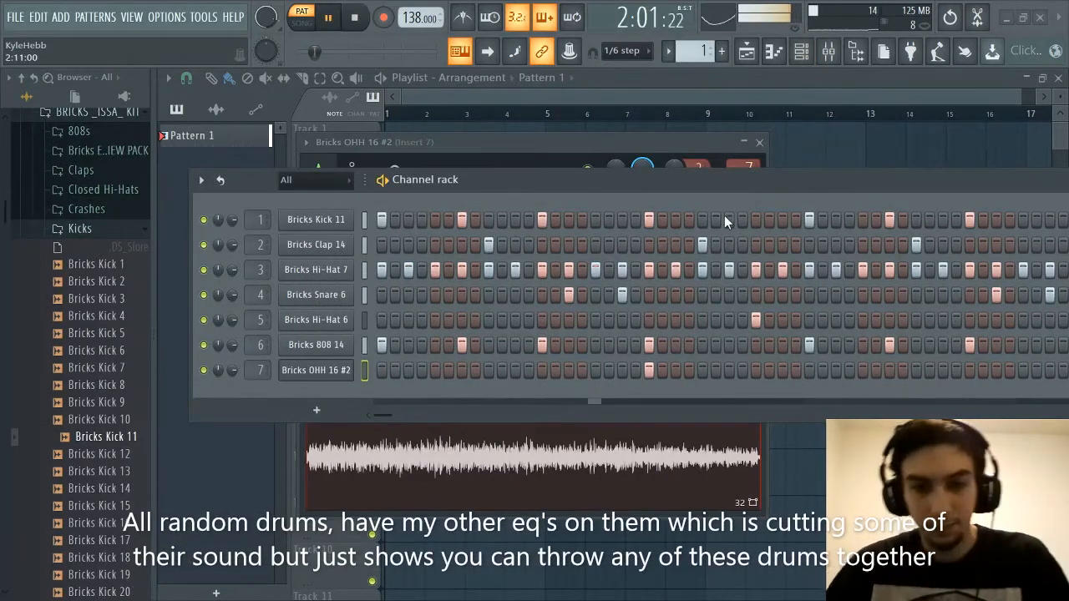
# Raise the hi-hat's volume slightly on mixer Insert 3 while the pattern plays, and return to the channel rack
pyautogui.click(800, 51)
pyautogui.click(828, 51)
pyautogui.click(504, 225)
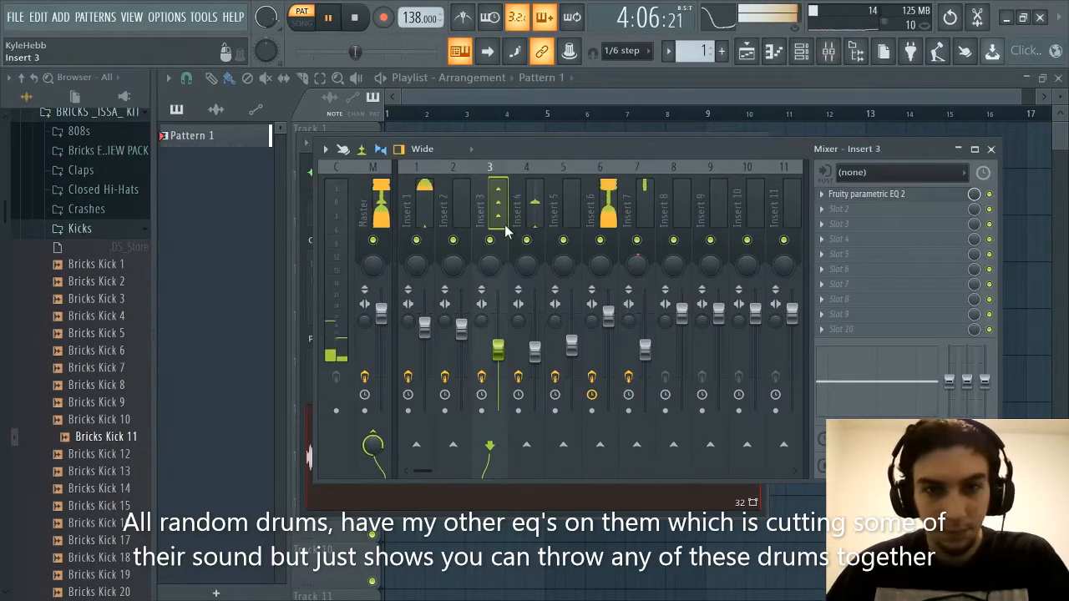
pyautogui.moveTo(498, 351)
pyautogui.mouseDown()
pyautogui.moveTo(498, 338)
pyautogui.moveTo(502, 351)
pyautogui.mouseUp()
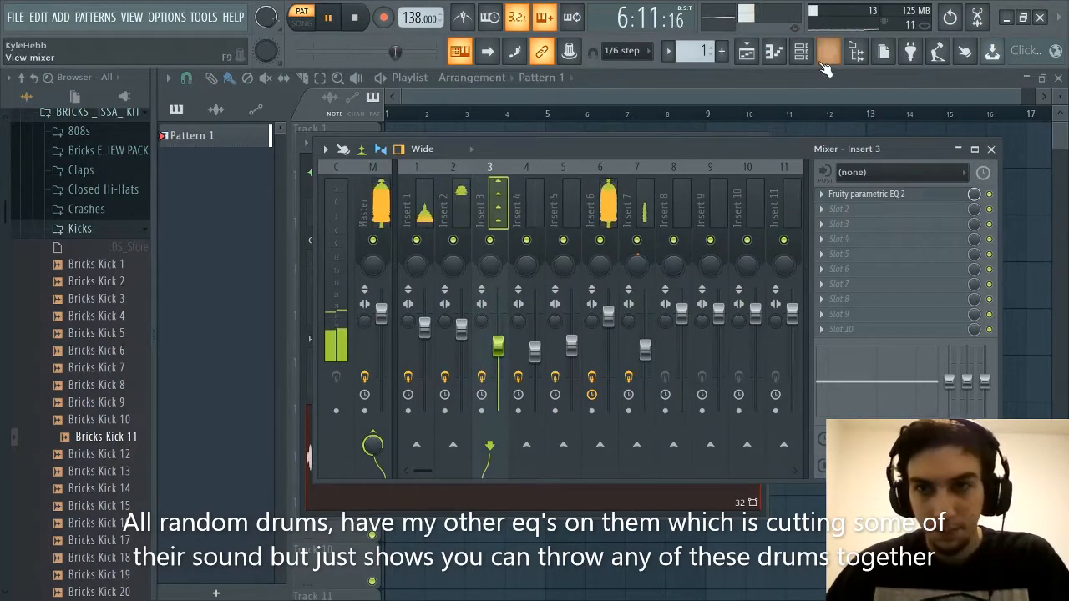
pyautogui.click(828, 51)
pyautogui.click(800, 51)
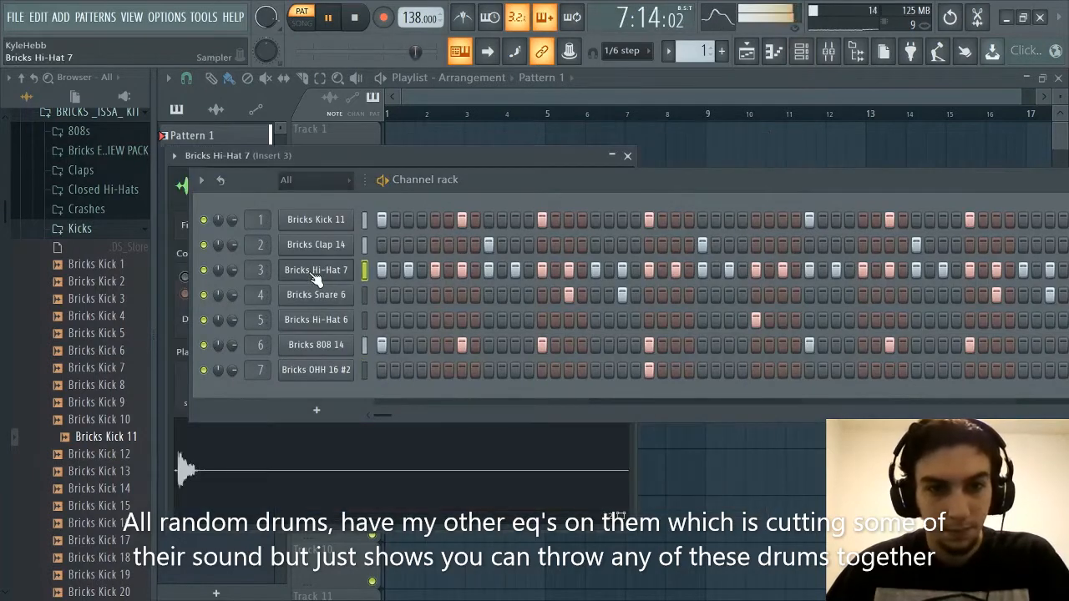
# Stop the pattern playback and collapse the Kicks folder
pyautogui.click(800, 51)
pyautogui.click(800, 51)
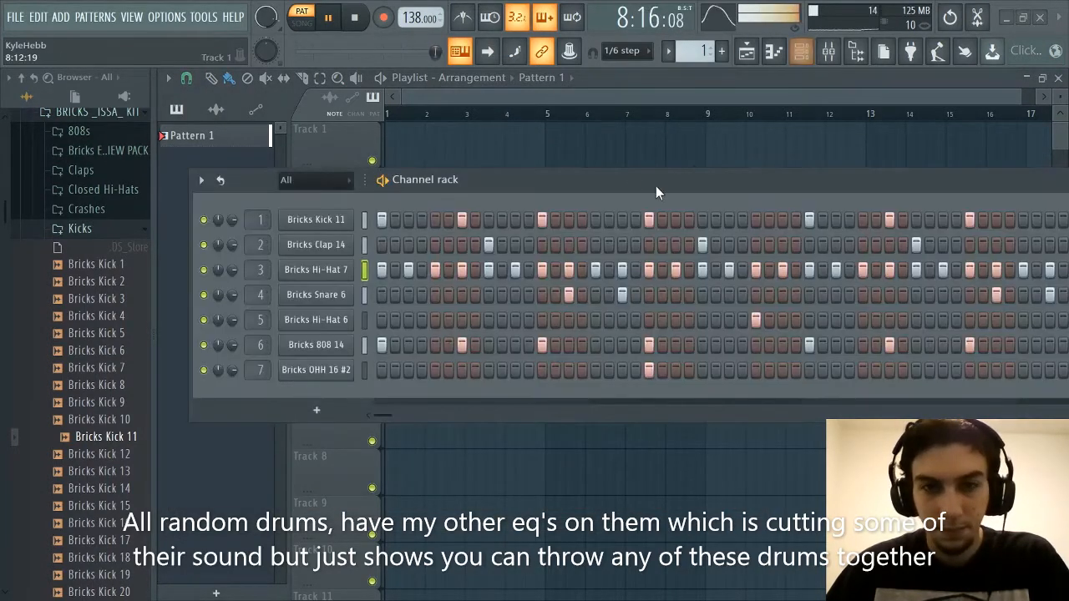
pyautogui.moveTo(655, 185); pyautogui.dragTo(625, 181)
pyautogui.press('space')
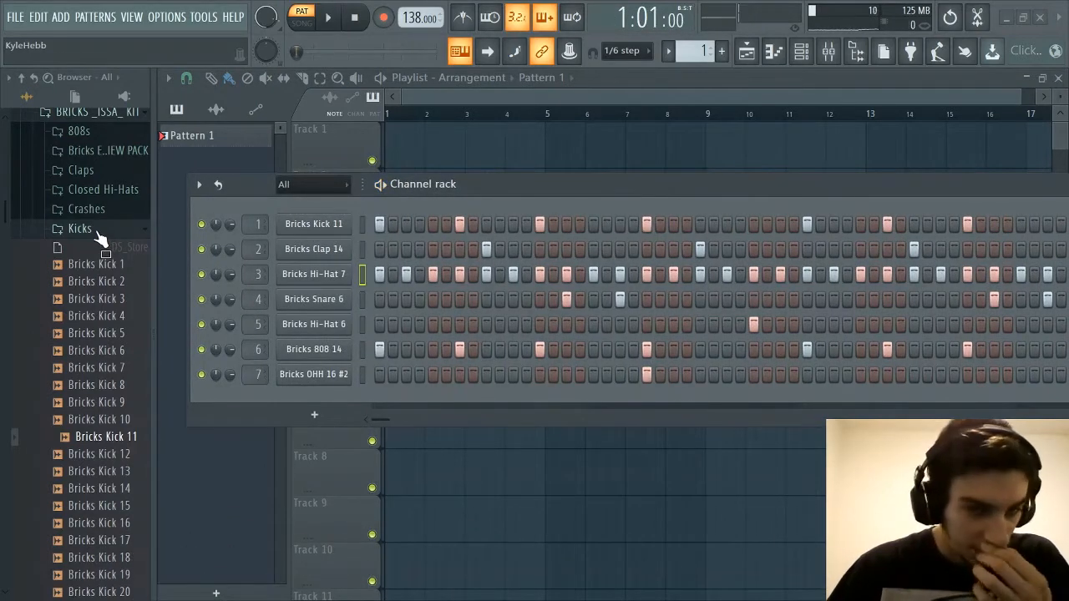
pyautogui.click(96, 233)
pyautogui.scroll(5, 92, 284)
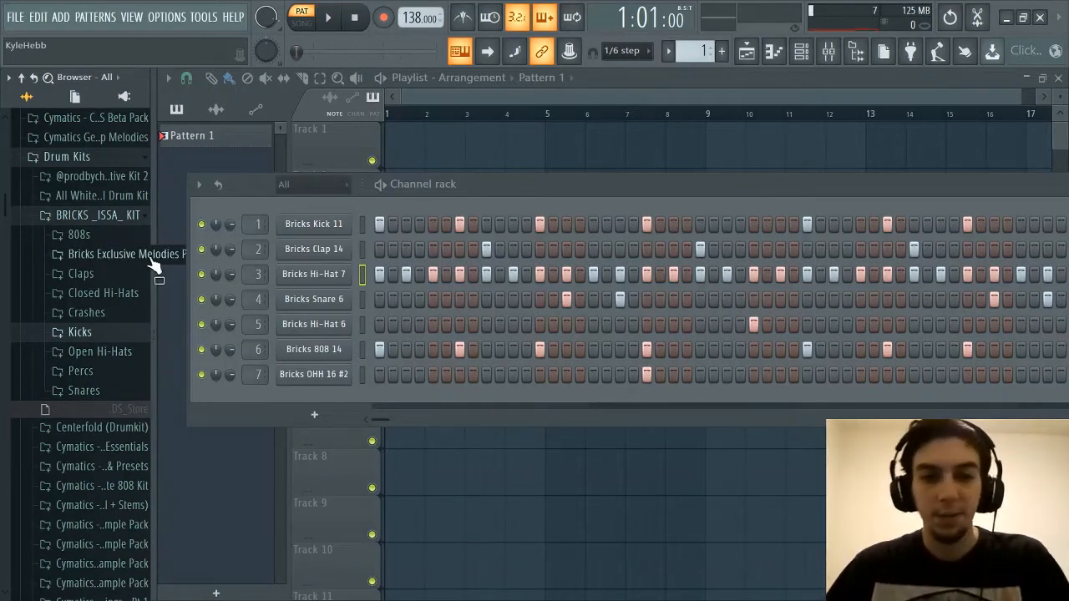
# Expand the Snares folder to look over its samples and collapse it again
pyautogui.moveTo(561, 194)
pyautogui.mouseDown()
pyautogui.moveTo(567, 211)
pyautogui.moveTo(553, 209)
pyautogui.mouseUp()
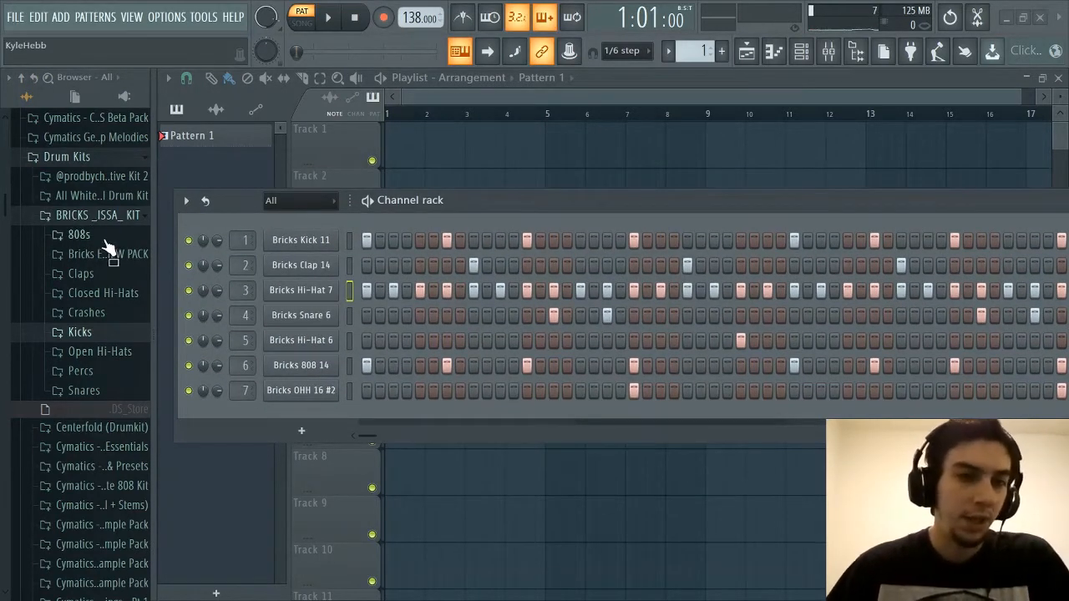
pyautogui.moveTo(495, 197); pyautogui.dragTo(506, 195)
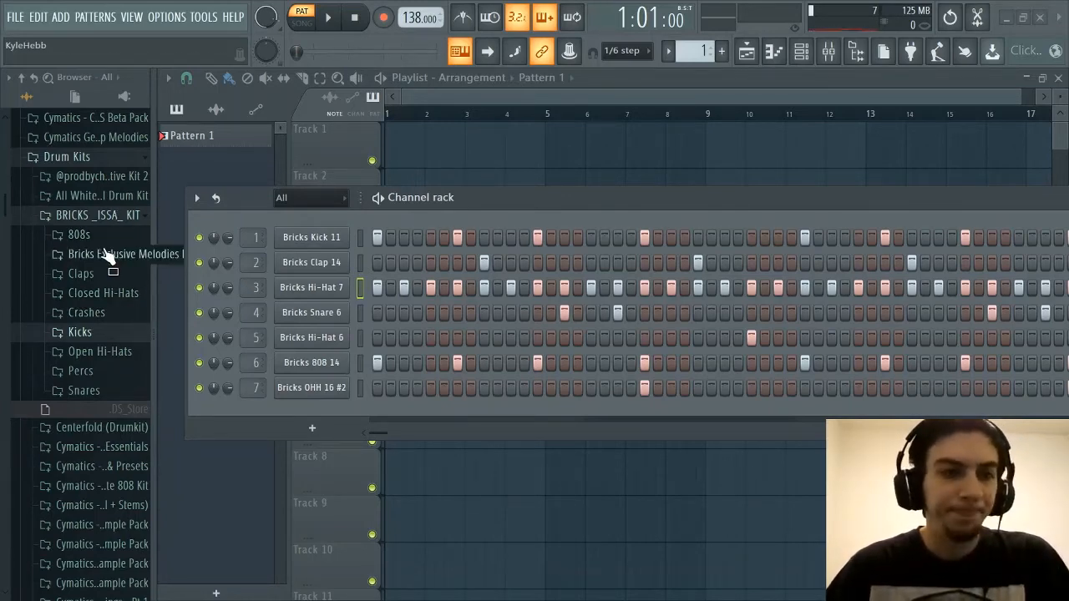
pyautogui.click(99, 389)
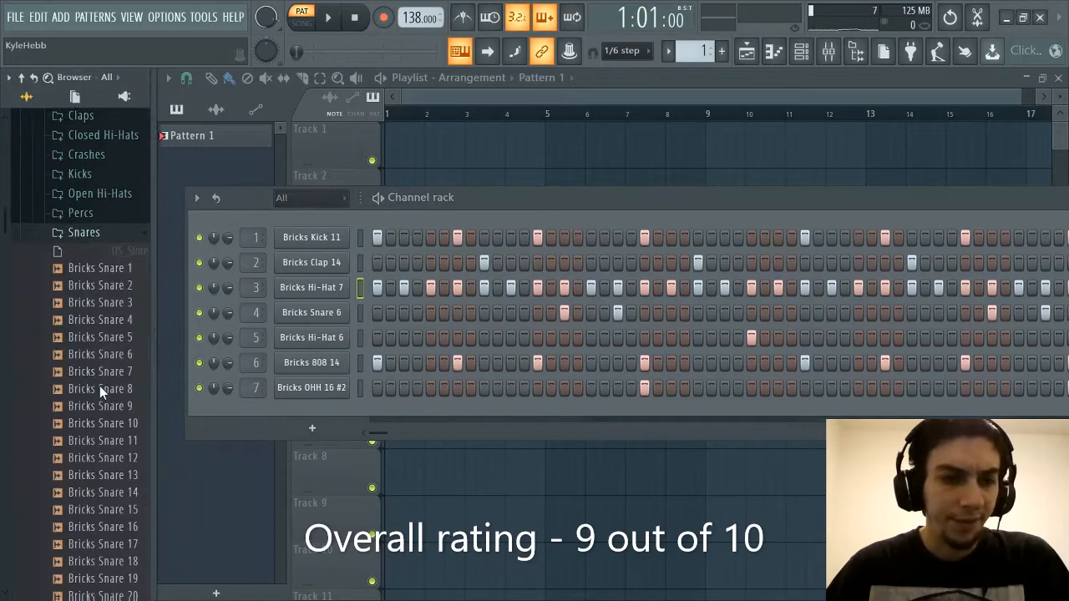
pyautogui.click(100, 236)
pyautogui.scroll(3, 105, 286)
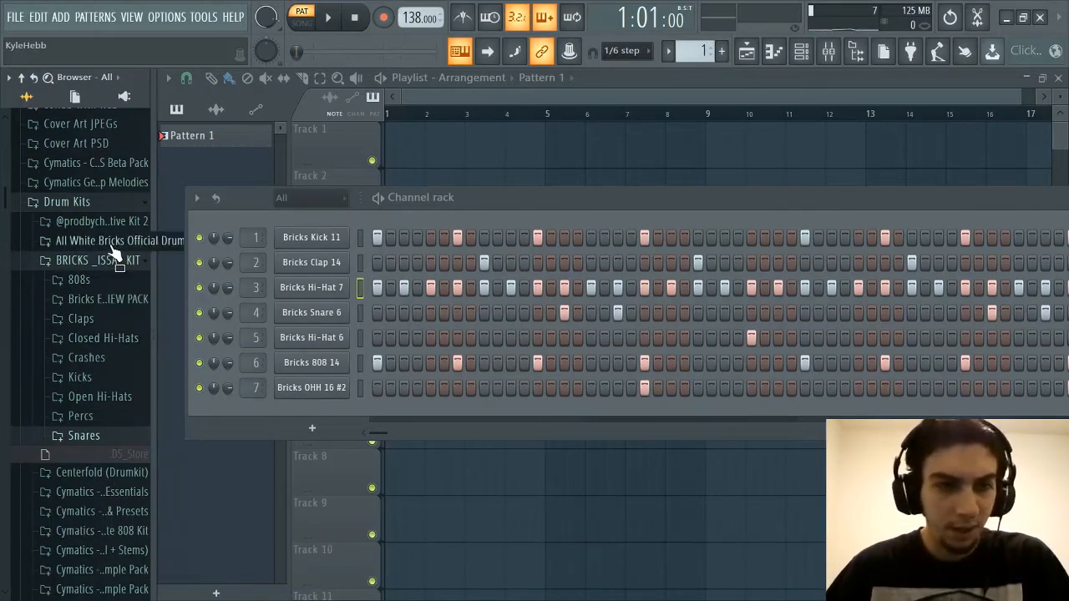
# Open the All White Bricks Official Drum Kit and expand its BricksDaMane 808s folder
pyautogui.moveTo(589, 200); pyautogui.dragTo(597, 187)
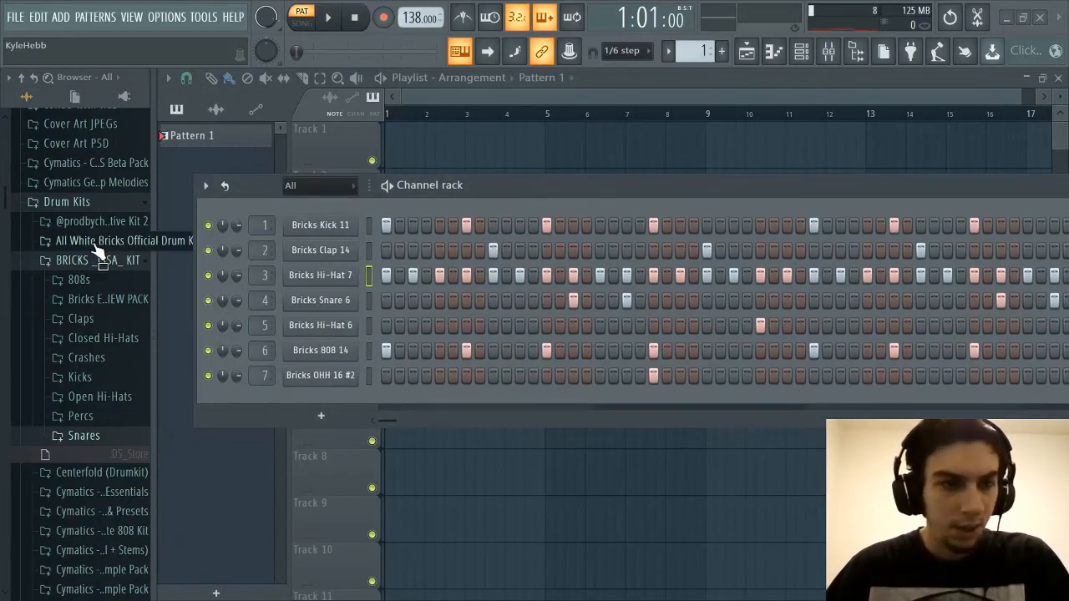
pyautogui.click(829, 50)
pyautogui.click(139, 245)
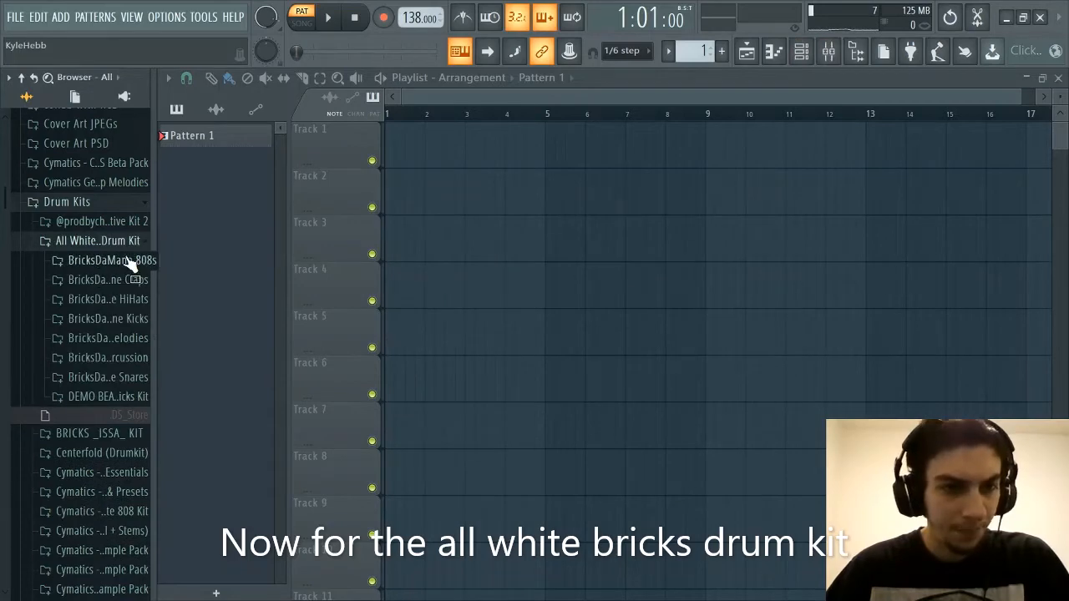
pyautogui.click(818, 55)
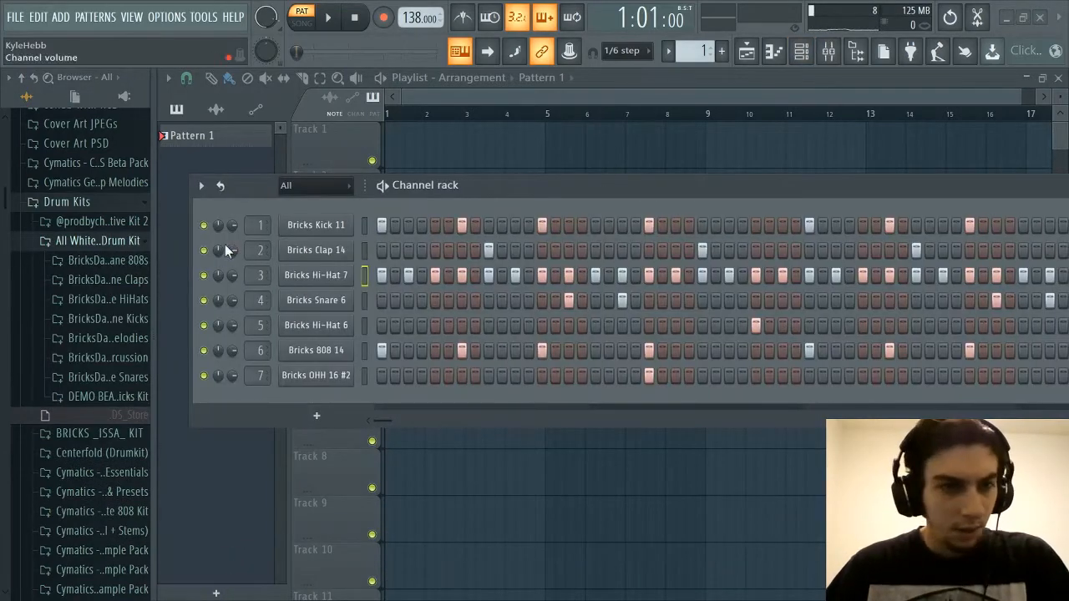
pyautogui.click(106, 260)
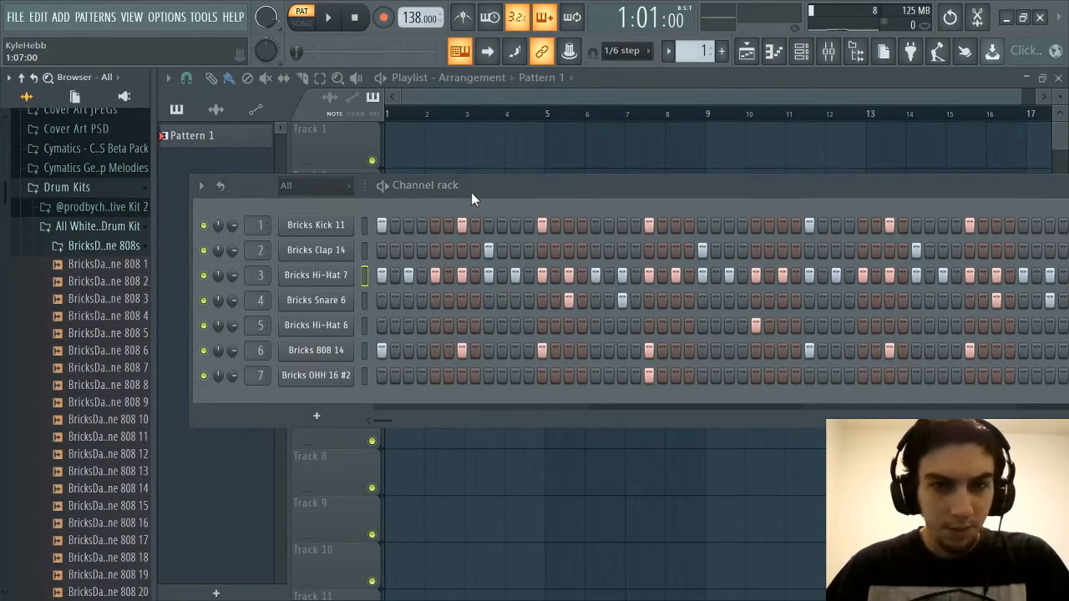
pyautogui.moveTo(471, 193); pyautogui.dragTo(476, 191)
pyautogui.scroll(-3, 125, 375)
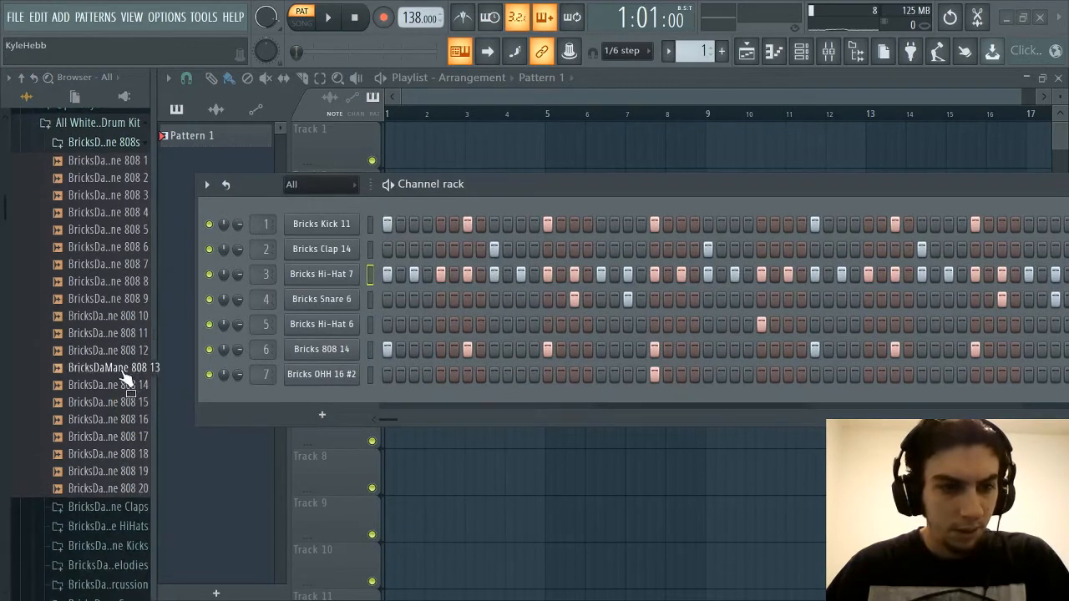
# Audition the 808 samples in order from BricksDaMane 808 1 to BricksDaMane 808 9
pyautogui.click(134, 163)
pyautogui.click(129, 178)
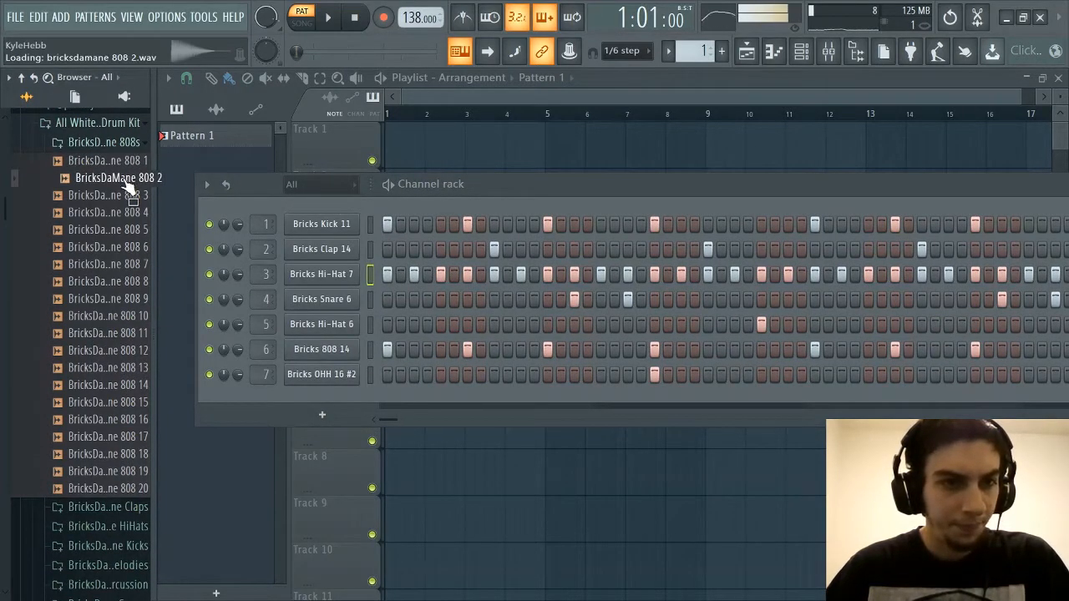
pyautogui.click(121, 194)
pyautogui.click(111, 214)
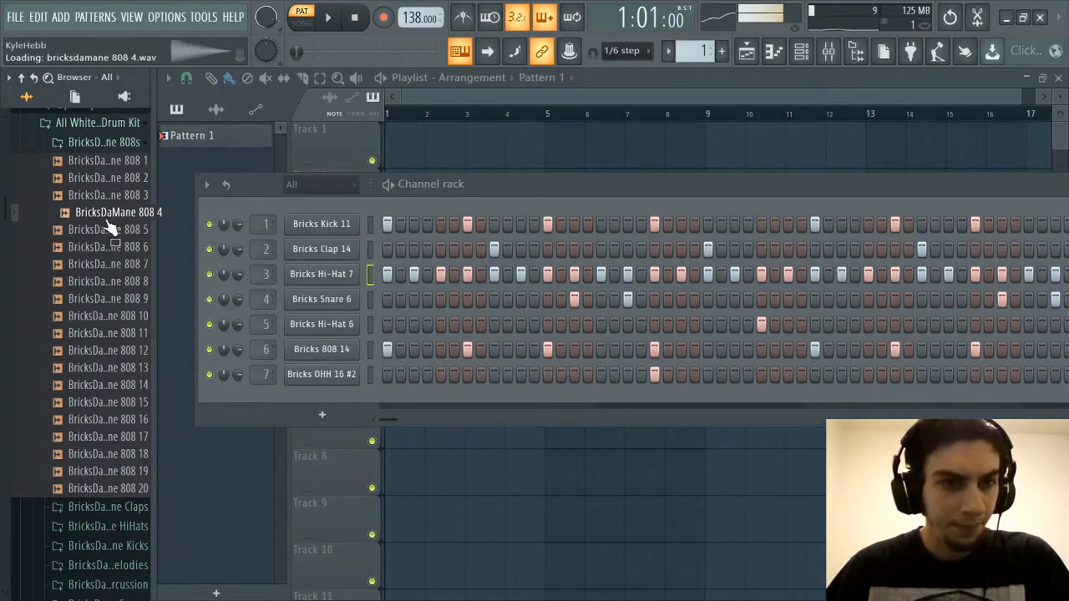
pyautogui.click(110, 230)
pyautogui.click(103, 249)
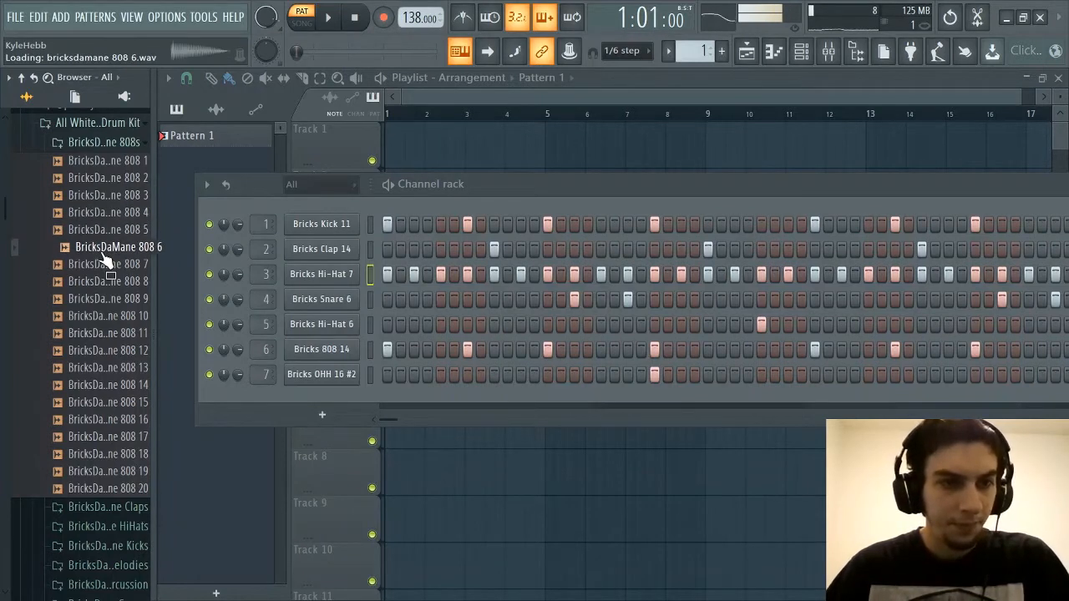
pyautogui.click(109, 266)
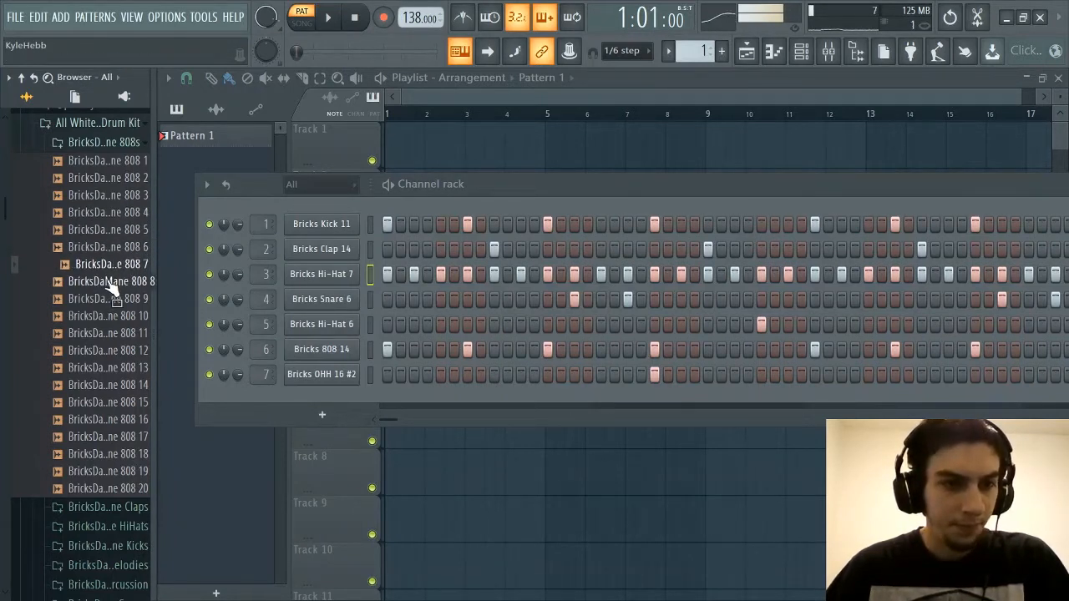
pyautogui.click(109, 283)
pyautogui.click(116, 301)
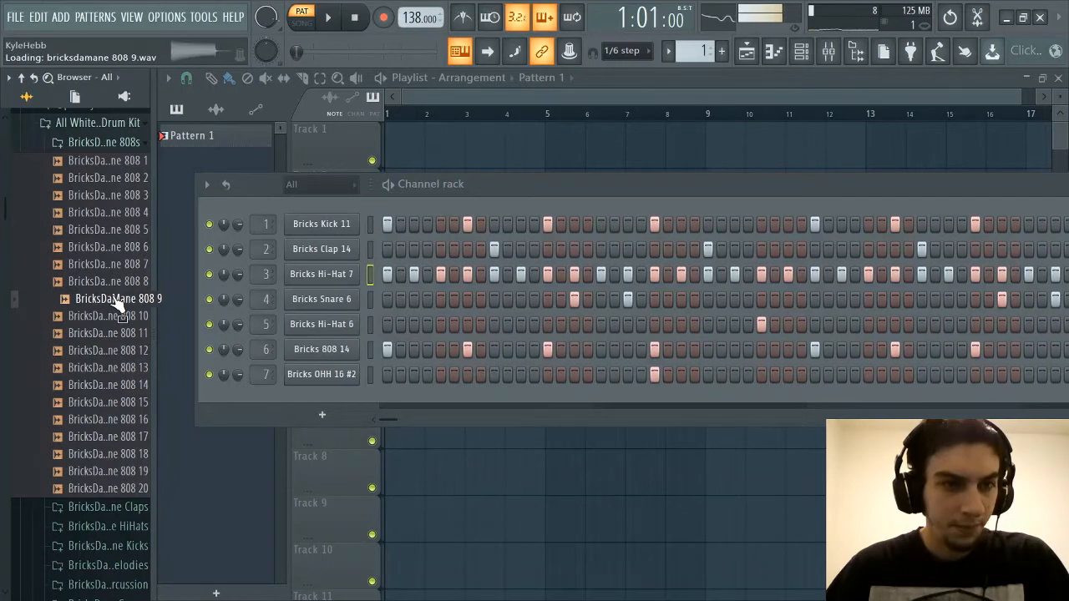
# Audition the remaining 808 samples in order from BricksDaMane 808 10 to BricksDaMane 808 20
pyautogui.click(117, 316)
pyautogui.click(117, 334)
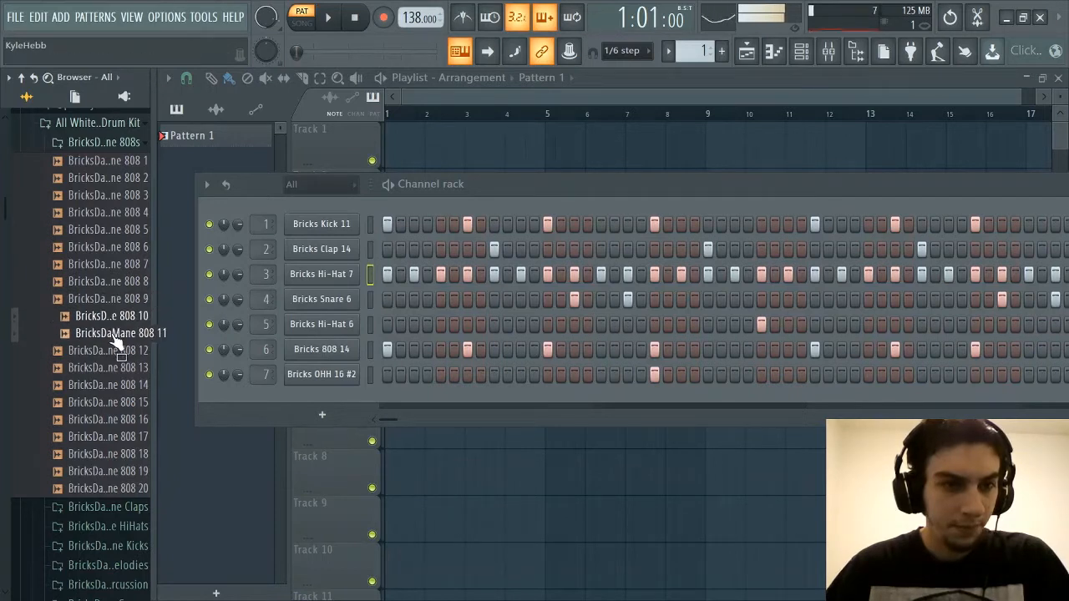
pyautogui.click(121, 351)
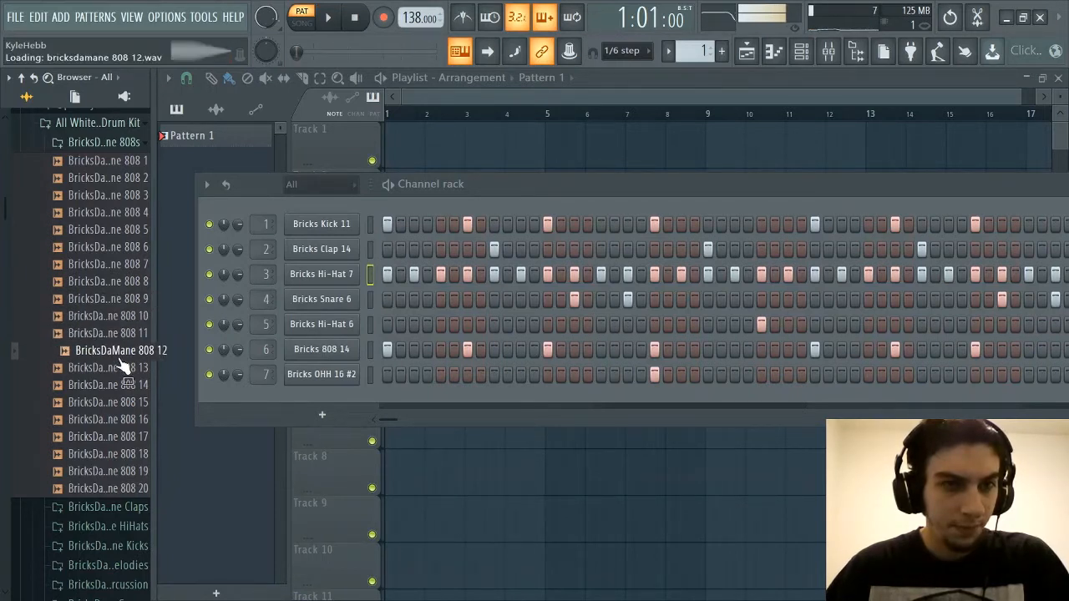
pyautogui.click(121, 368)
pyautogui.click(121, 386)
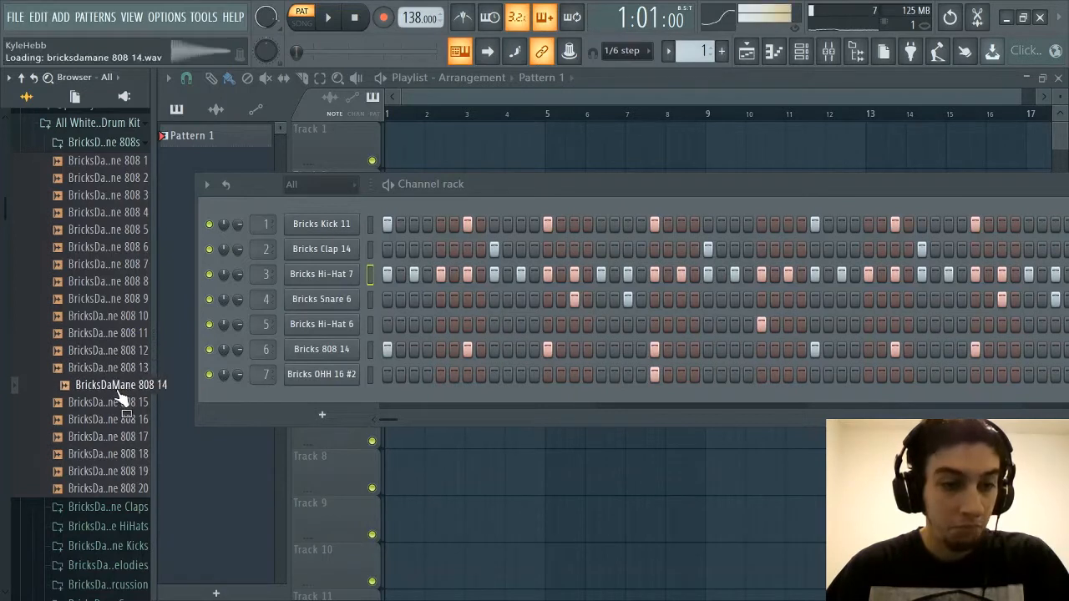
pyautogui.click(119, 404)
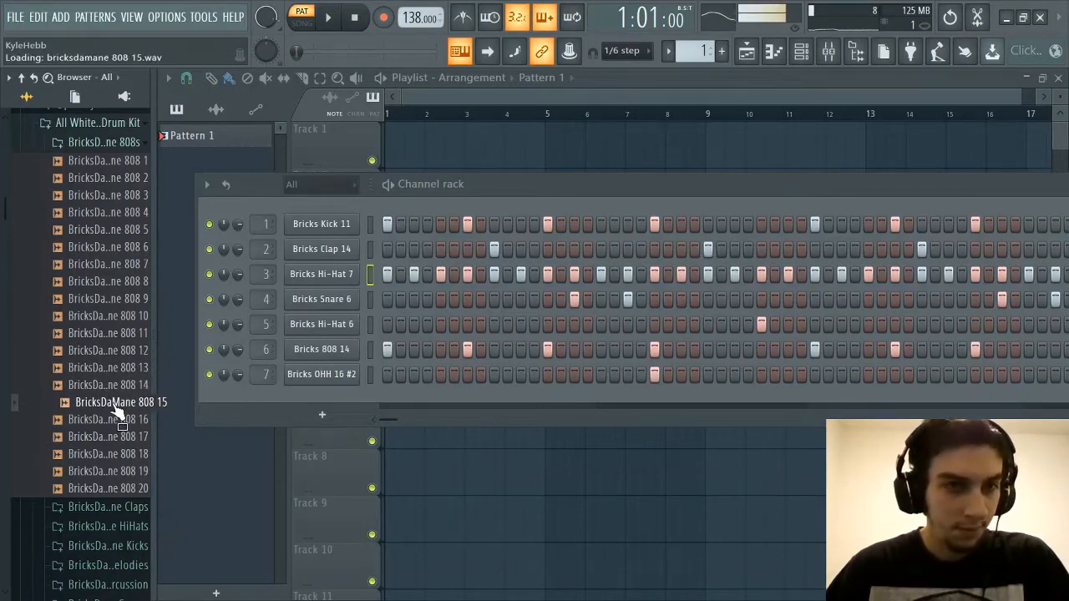
pyautogui.click(119, 419)
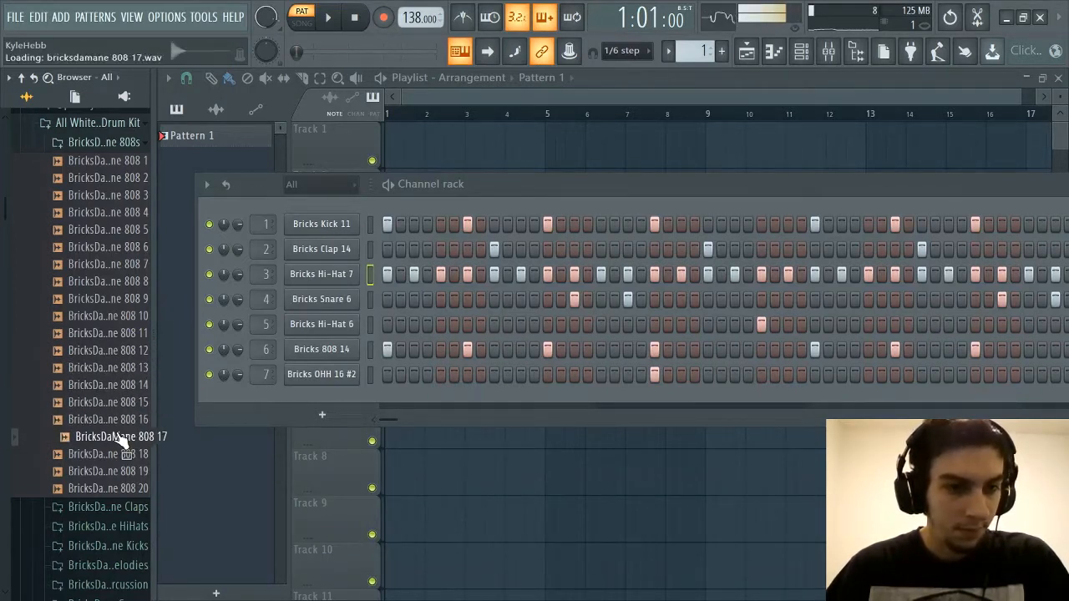
pyautogui.click(124, 455)
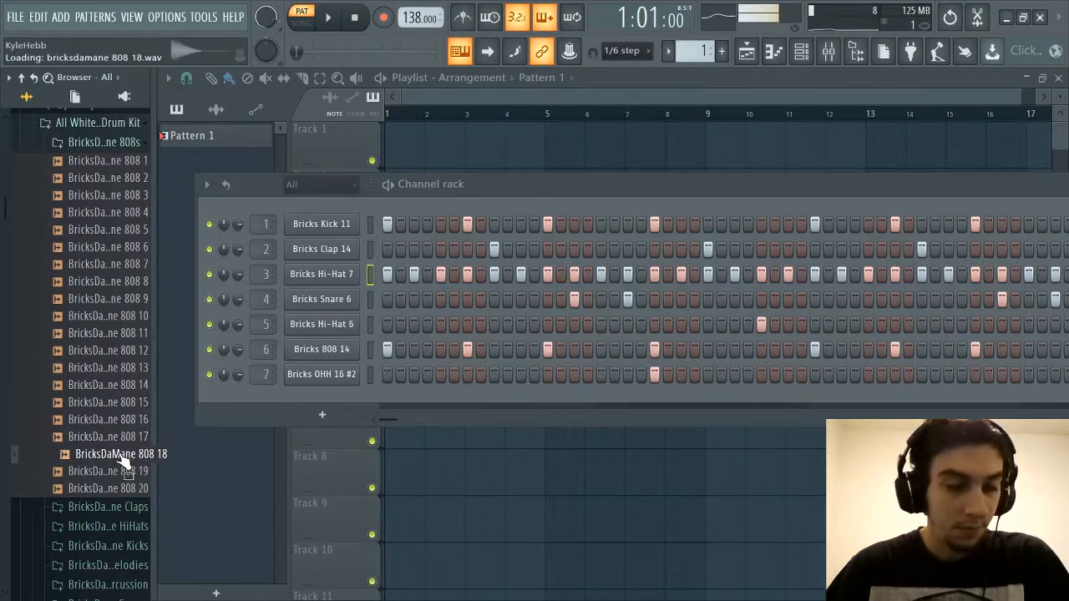
pyautogui.click(109, 472)
pyautogui.click(109, 490)
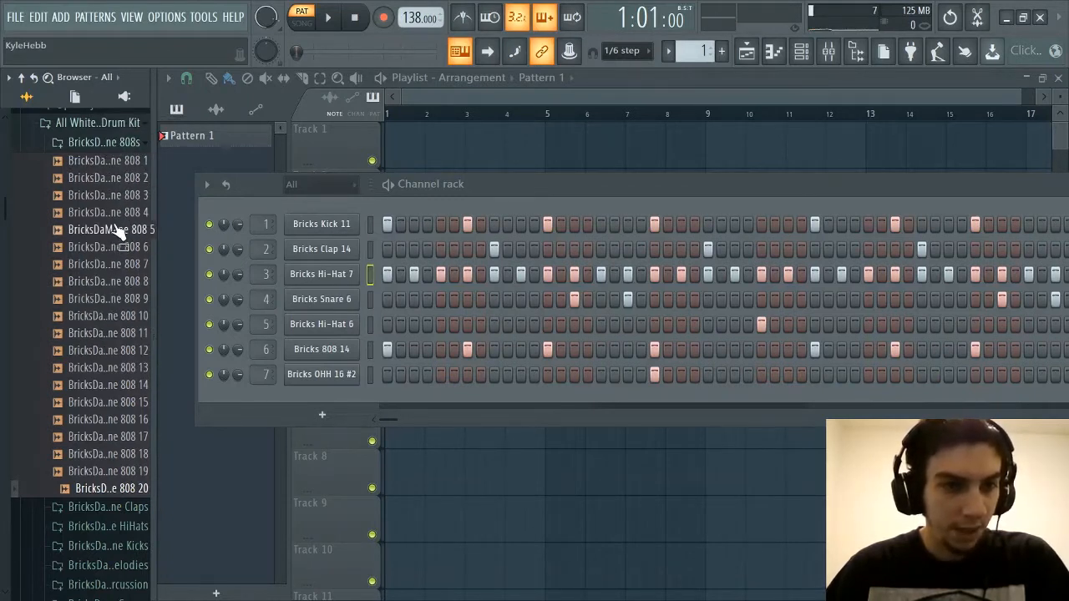
# Replay the first six BricksDaMane 808 samples, comparing 808 1 and 808 2 several times
pyautogui.click(114, 196)
pyautogui.click(105, 178)
pyautogui.click(101, 161)
pyautogui.click(102, 179)
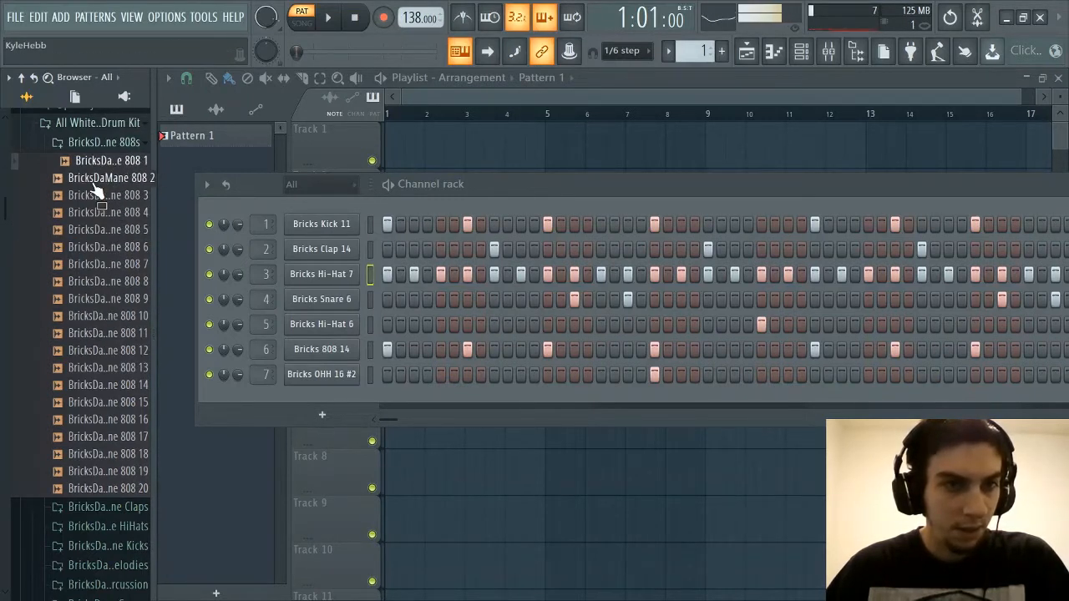
pyautogui.click(100, 161)
pyautogui.click(98, 179)
pyautogui.click(100, 161)
pyautogui.click(100, 178)
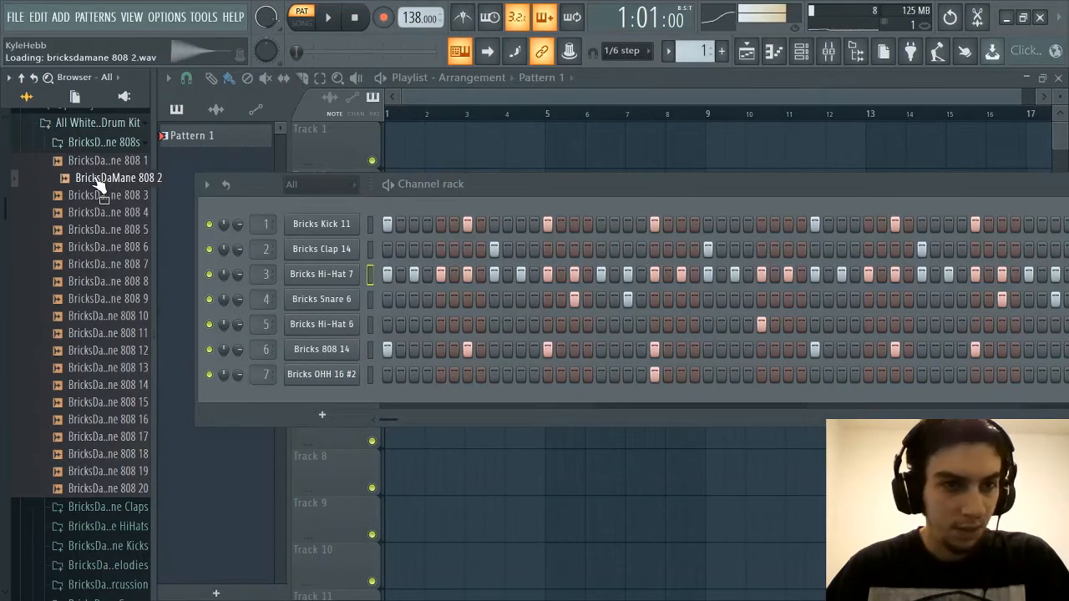
pyautogui.click(98, 195)
pyautogui.click(97, 212)
pyautogui.click(96, 231)
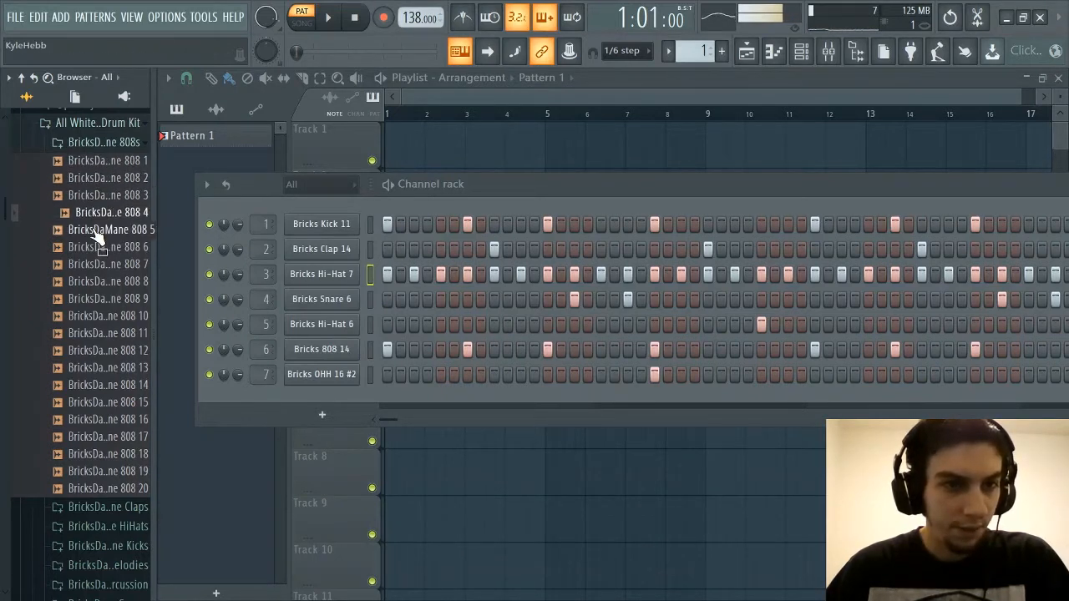
pyautogui.click(100, 247)
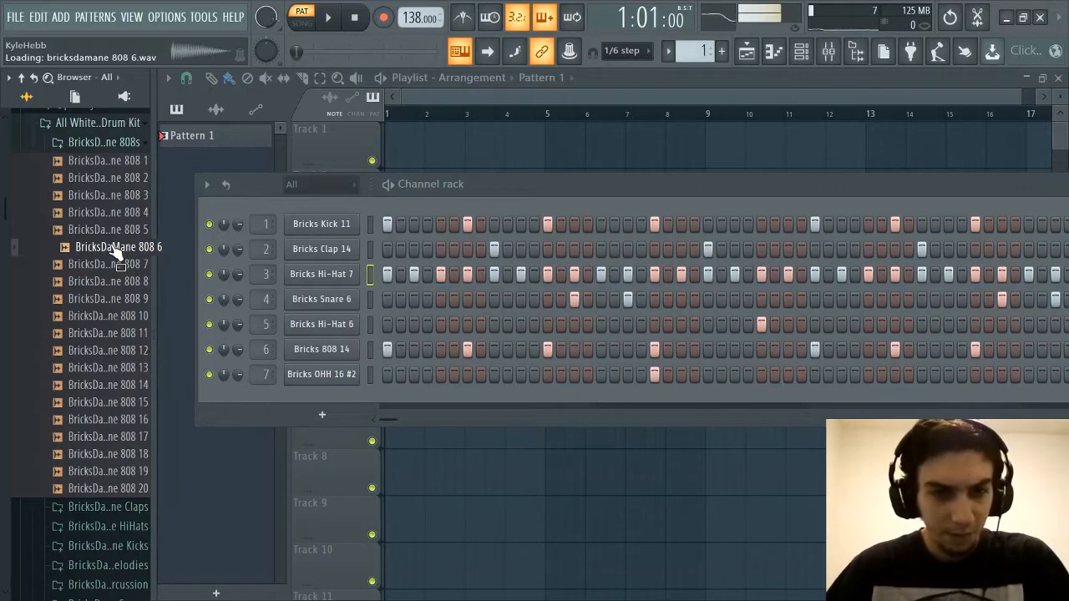
# Replace the Bricks 808 14 sample in the channel rack with BricksDaMane 808 2
pyautogui.click(126, 161)
pyautogui.click(129, 179)
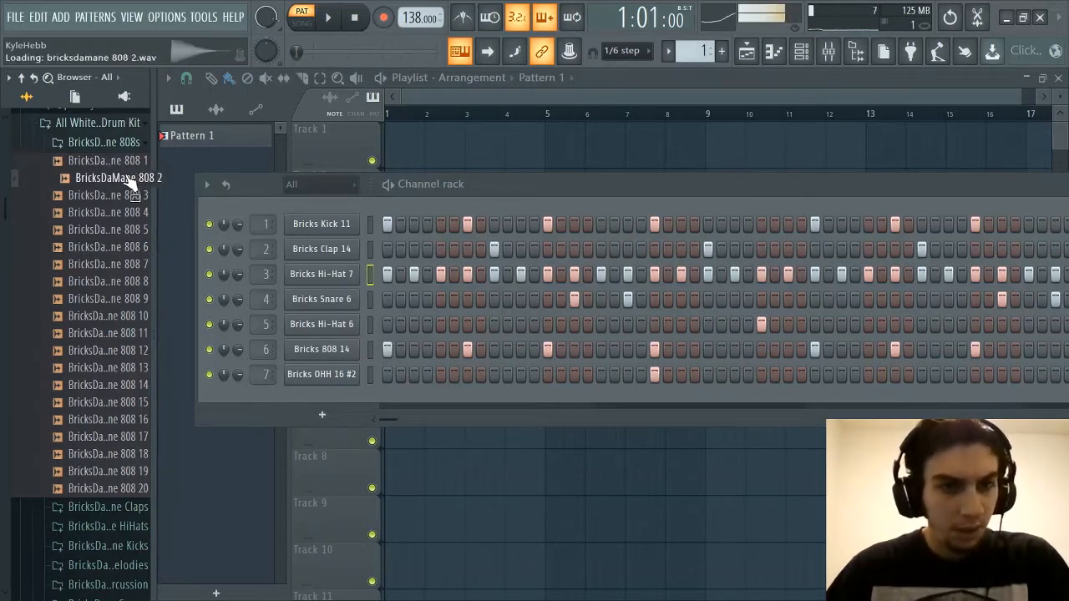
pyautogui.moveTo(130, 180); pyautogui.dragTo(342, 358)
# Look over the BricksDaMane 808s folder once more, collapse it and expand the BricksDaMane Claps folder
pyautogui.click(117, 144)
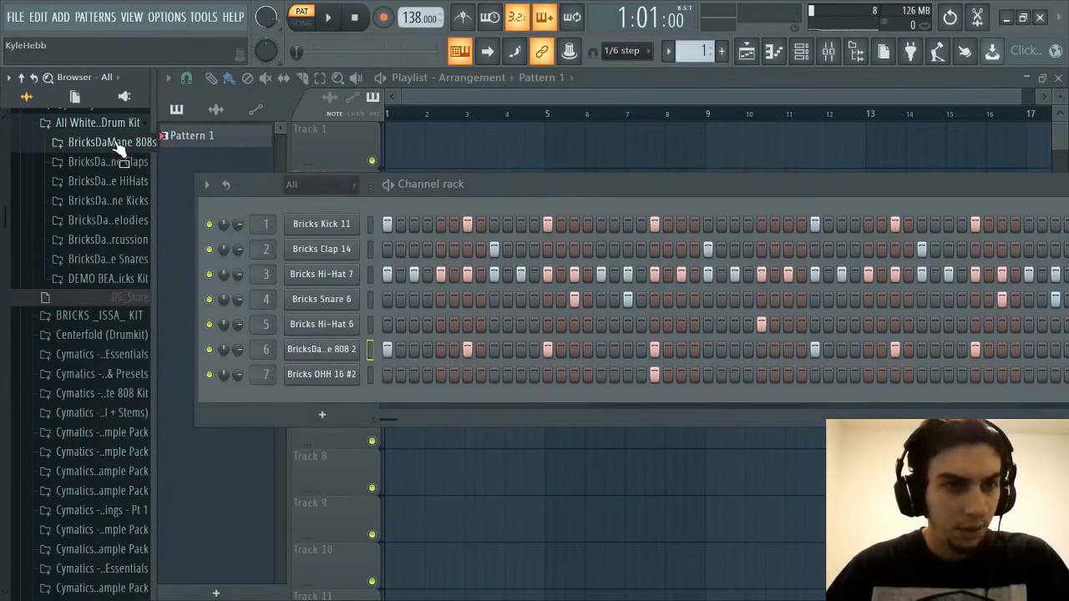
pyautogui.click(118, 145)
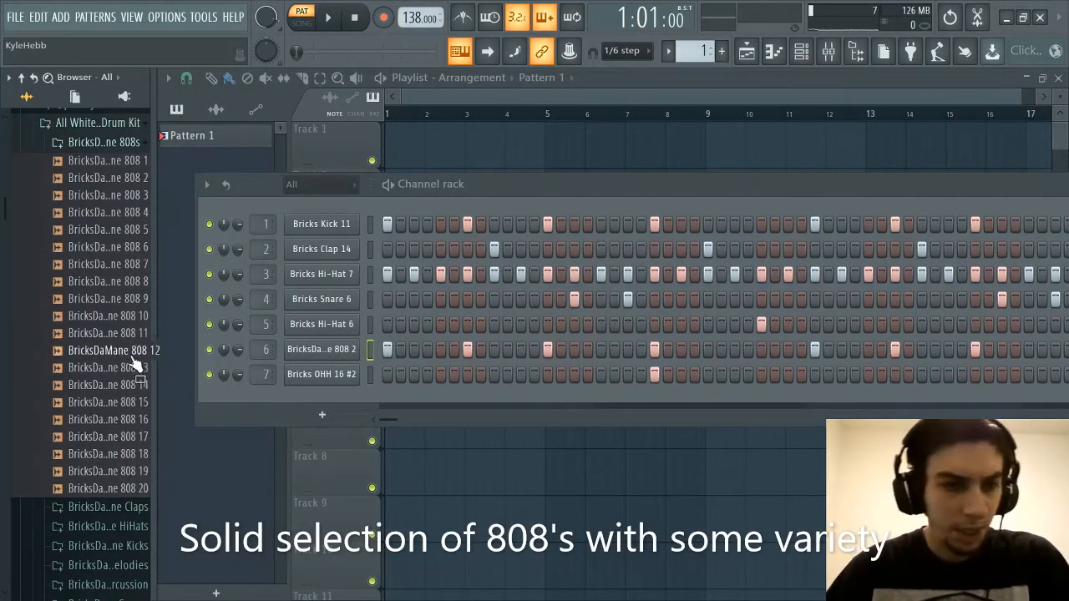
pyautogui.click(136, 145)
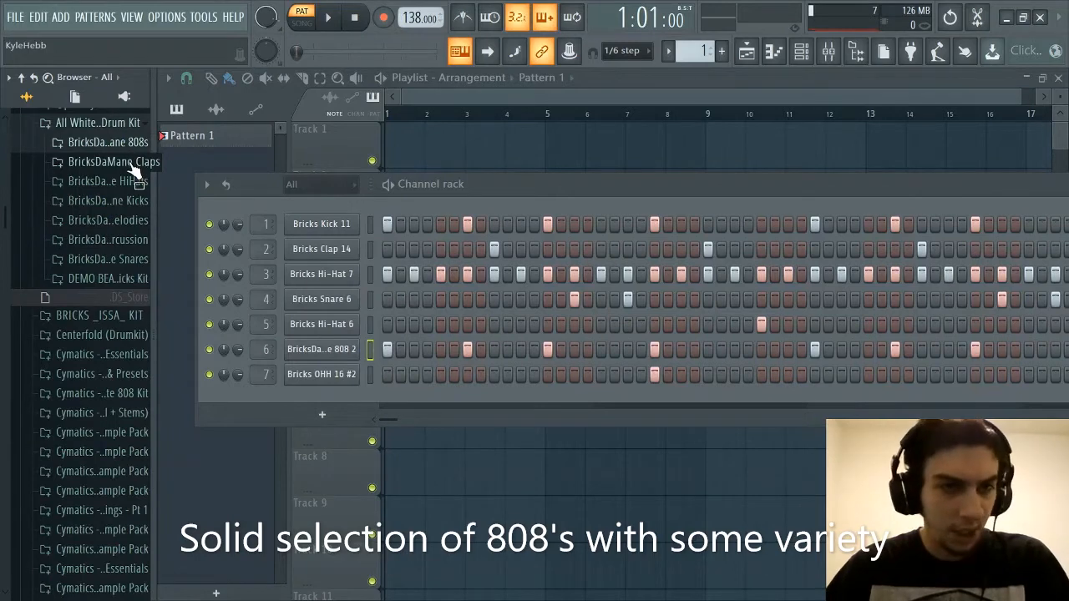
pyautogui.click(132, 163)
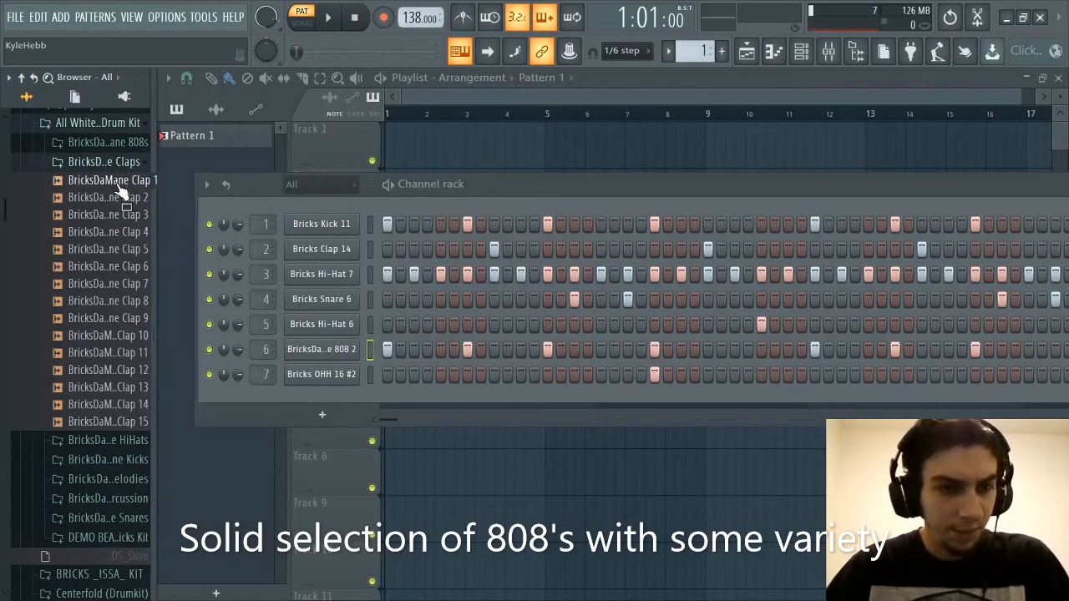
# Audition the clap samples in order from BricksDaMane Clap 1 to BricksDaMane Clap 15
pyautogui.click(117, 184)
pyautogui.click(115, 201)
pyautogui.click(111, 217)
pyautogui.click(110, 235)
pyautogui.click(109, 251)
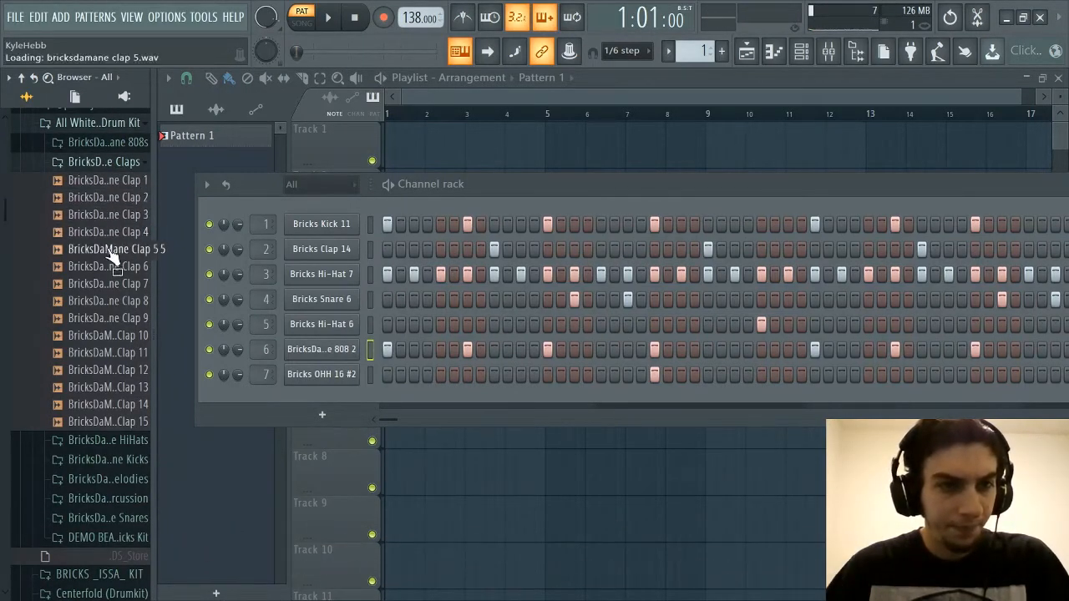
pyautogui.click(112, 267)
pyautogui.click(112, 285)
pyautogui.click(113, 302)
pyautogui.click(114, 319)
pyautogui.click(116, 336)
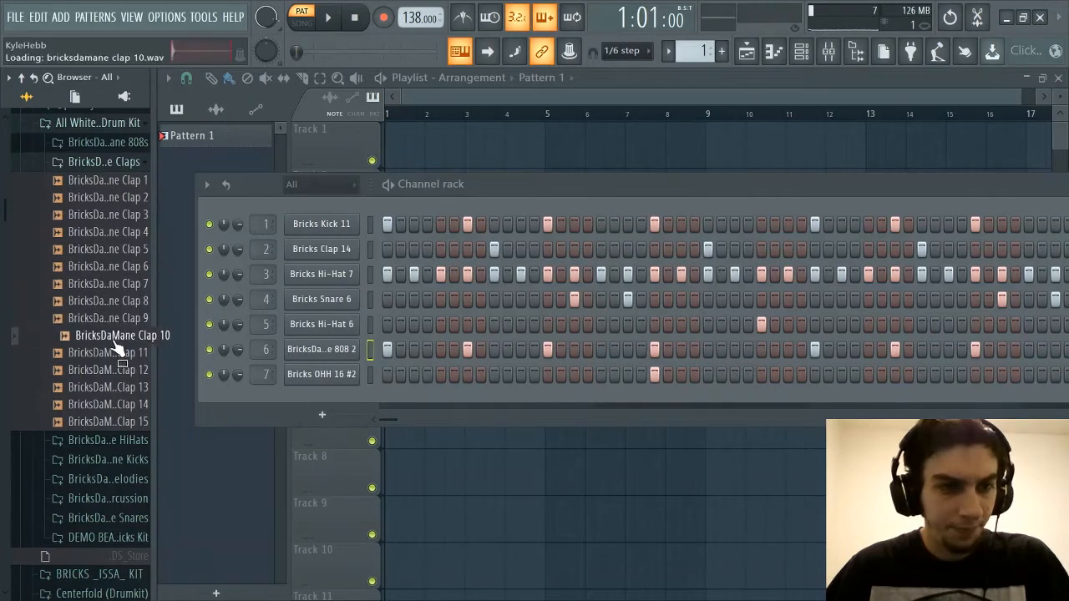
pyautogui.click(115, 352)
pyautogui.click(113, 369)
pyautogui.click(113, 387)
pyautogui.click(113, 404)
pyautogui.click(110, 422)
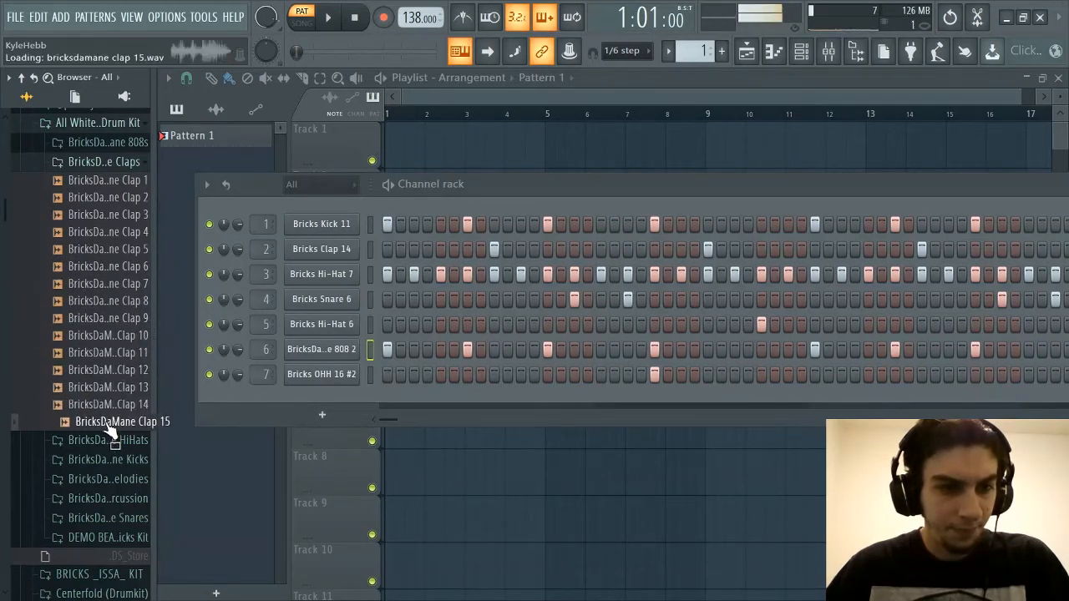
# Replay several of the first BricksDaMane claps, comparing Clap 1 to Clap 4
pyautogui.click(150, 232)
pyautogui.click(130, 217)
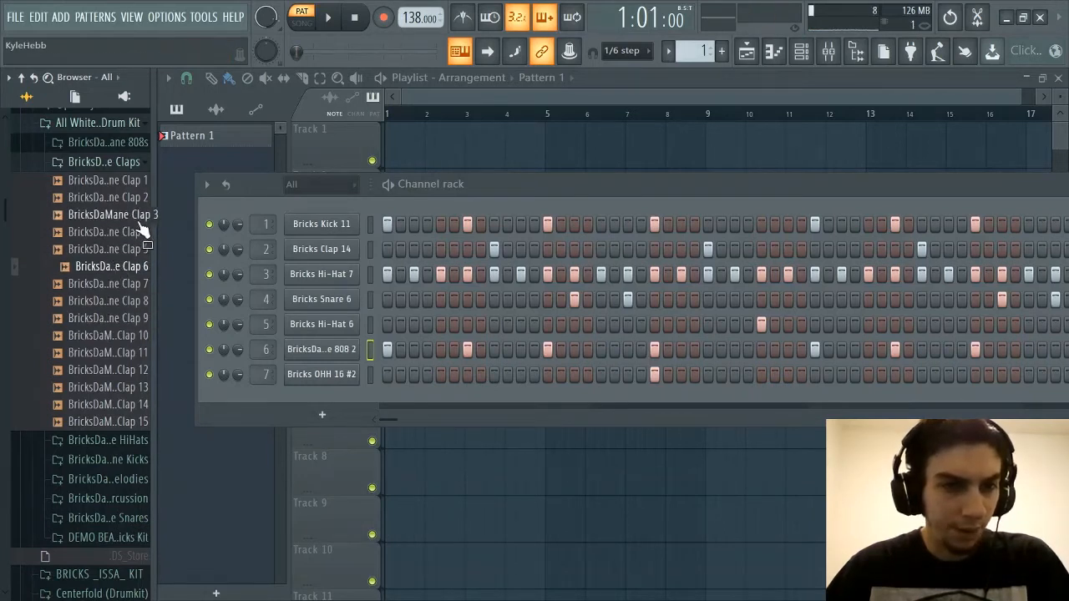
pyautogui.click(131, 216)
pyautogui.click(126, 233)
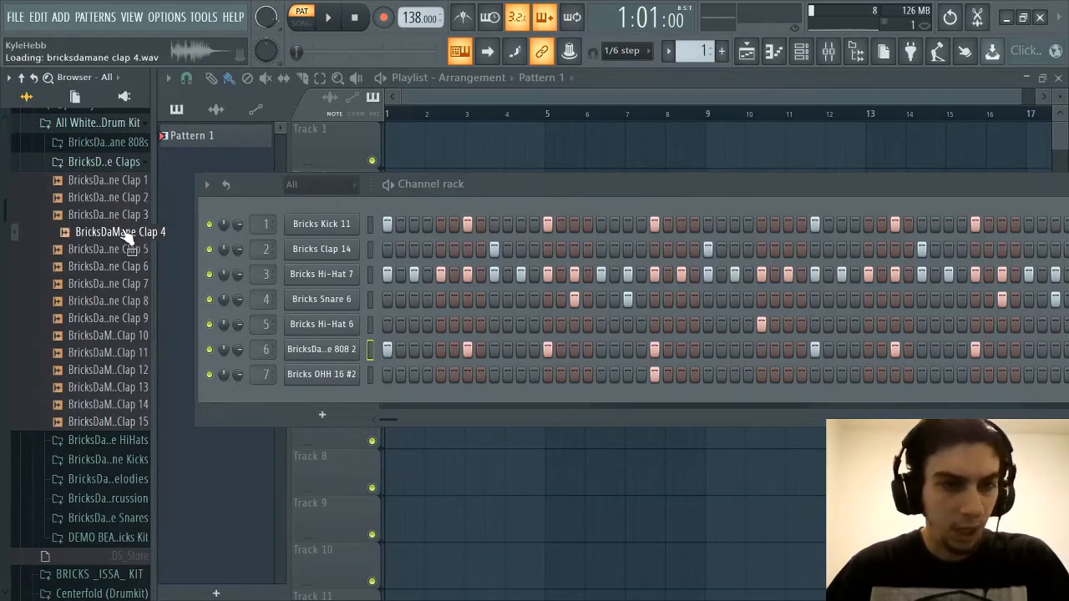
pyautogui.click(126, 200)
pyautogui.click(121, 185)
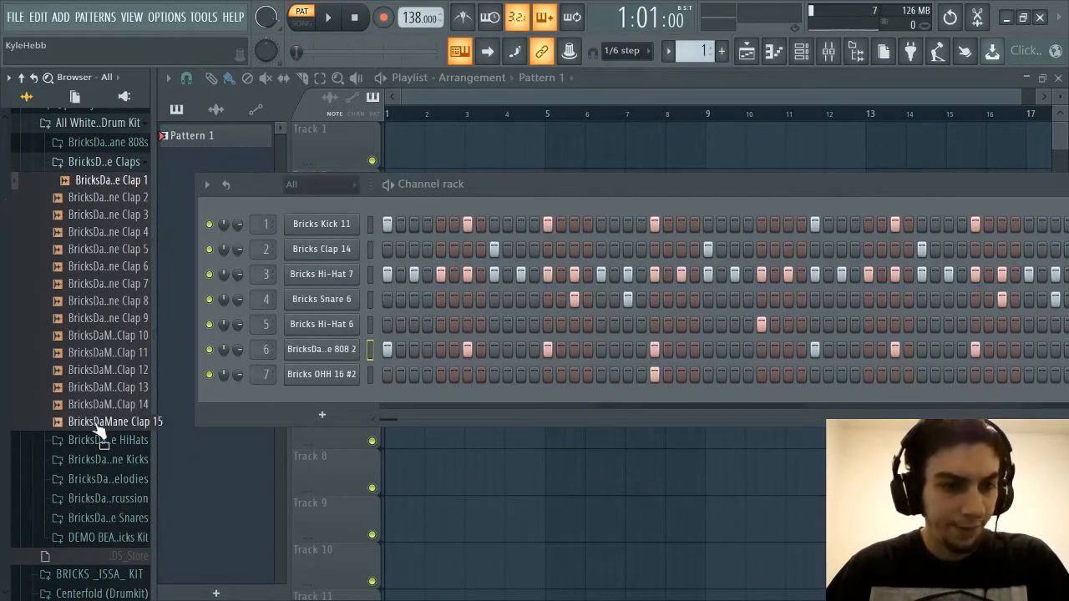
pyautogui.click(119, 181)
pyautogui.click(124, 215)
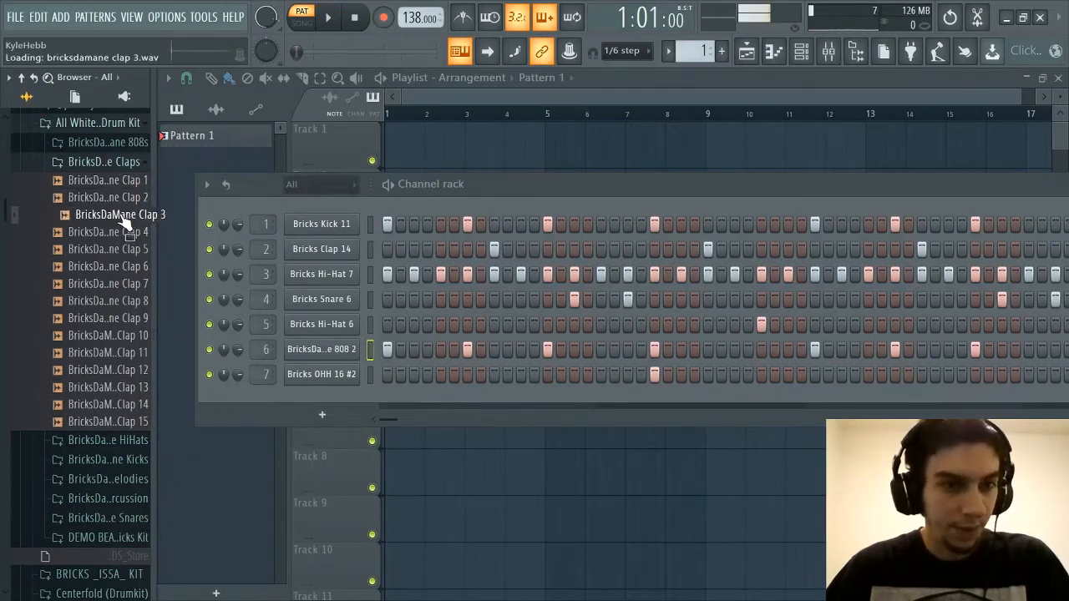
# Replace the Bricks Clap 14 sample in the channel rack with BricksDaMane Clap 1
pyautogui.click(121, 233)
pyautogui.click(127, 181)
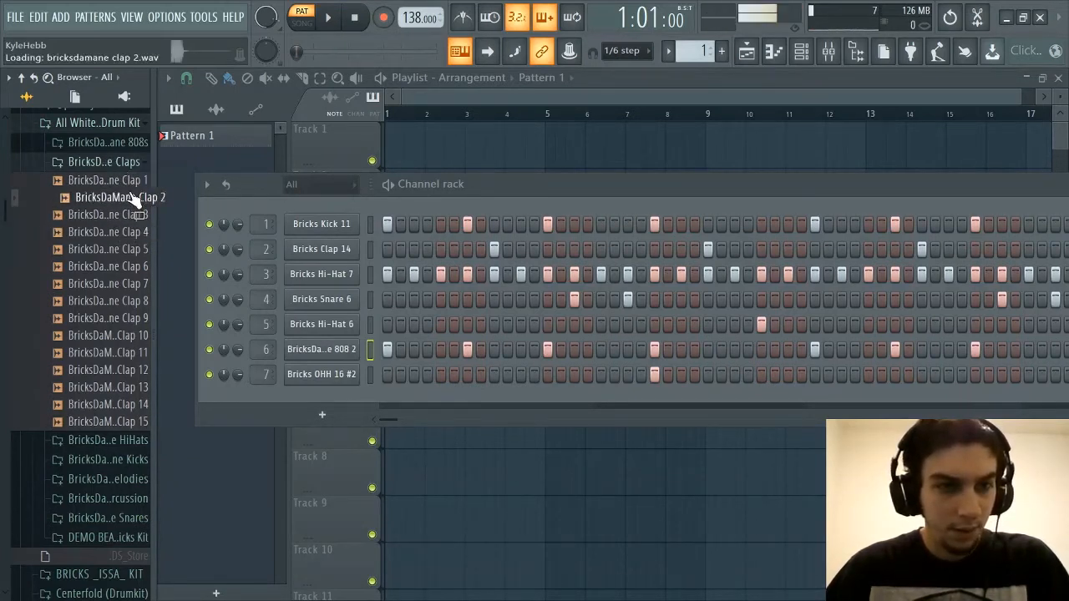
pyautogui.moveTo(132, 189); pyautogui.dragTo(325, 249)
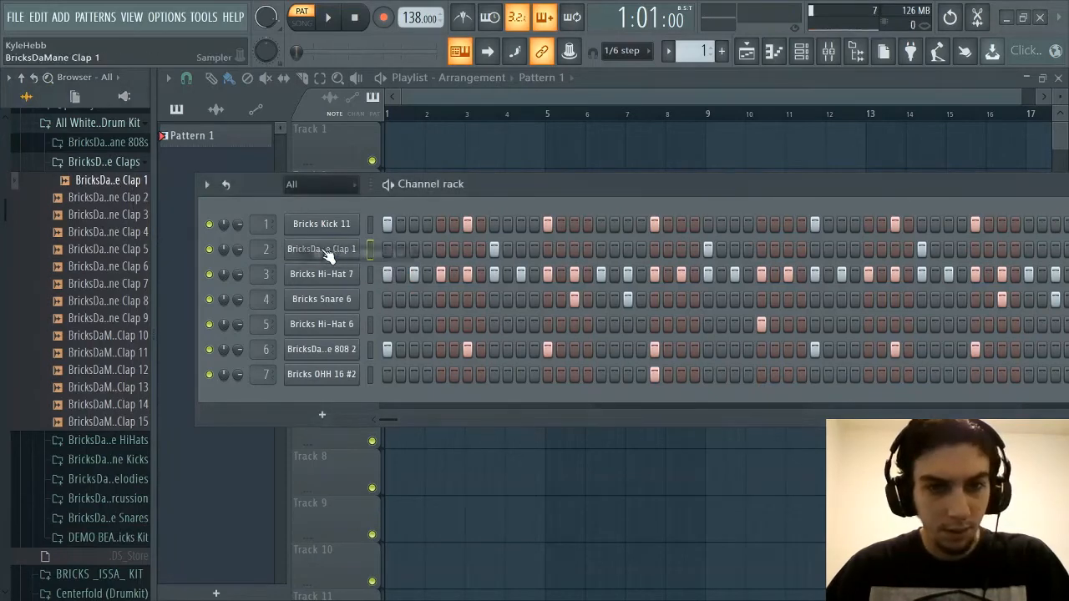
# Collapse the BricksDaMane Claps folder and expand the BricksDaMane HiHats folder down to its first subfolder
pyautogui.click(115, 163)
pyautogui.click(110, 182)
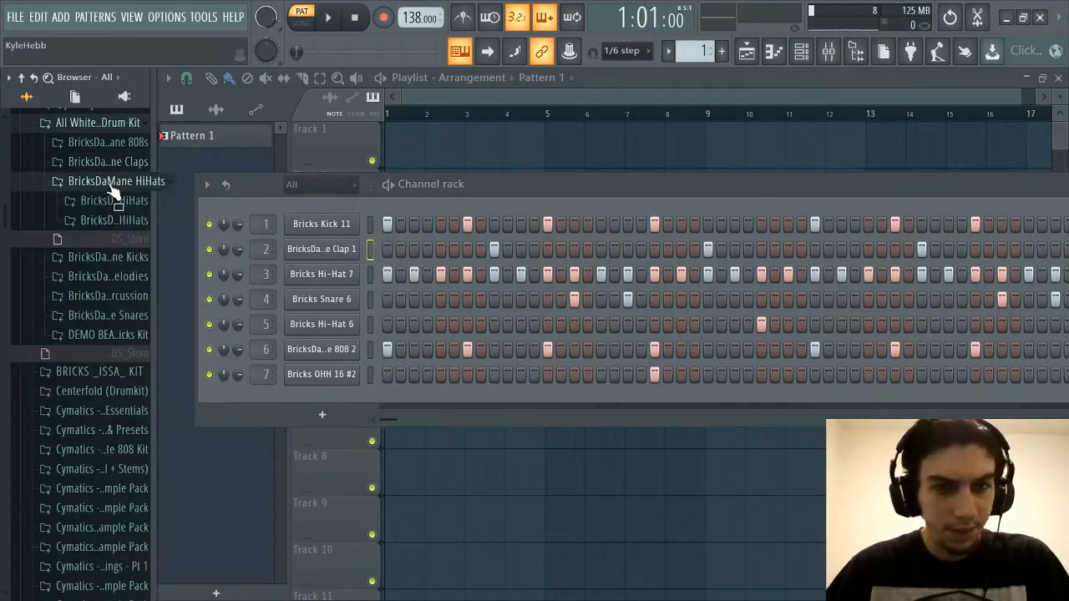
pyautogui.click(102, 202)
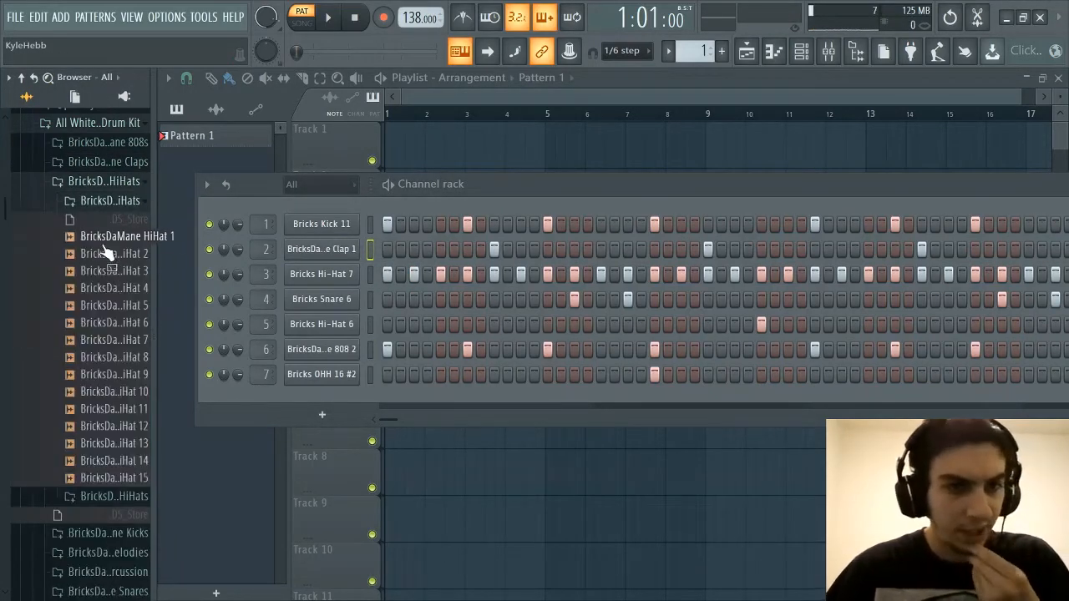
# Audition the first BricksDaMane hi-hats, comparing HiHat 2 and HiHat 3 repeatedly
pyautogui.click(103, 242)
pyautogui.click(103, 256)
pyautogui.click(102, 274)
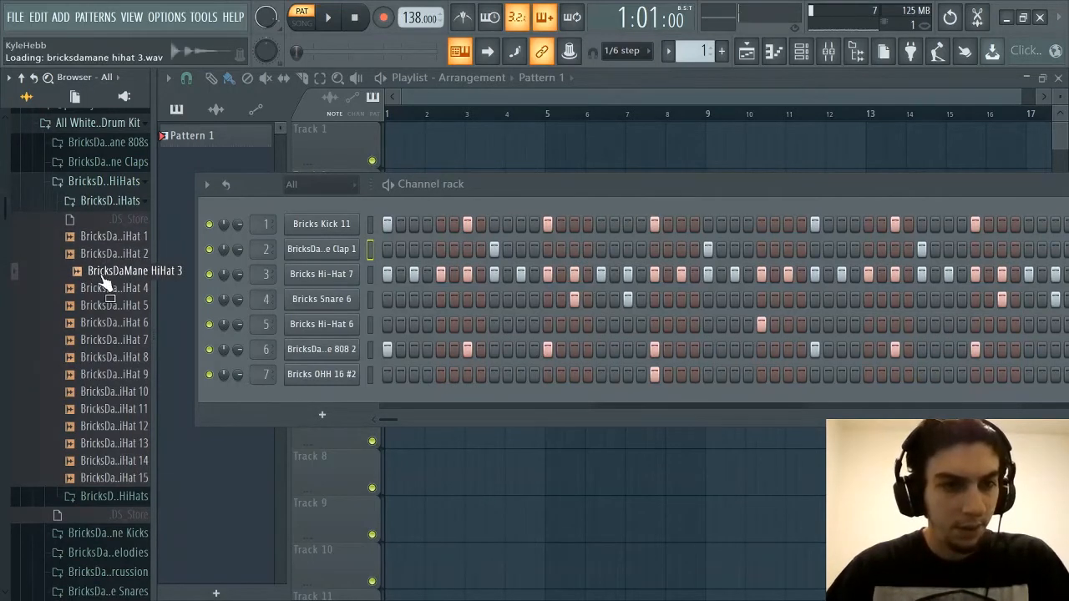
pyautogui.click(101, 261)
pyautogui.click(102, 291)
pyautogui.click(100, 276)
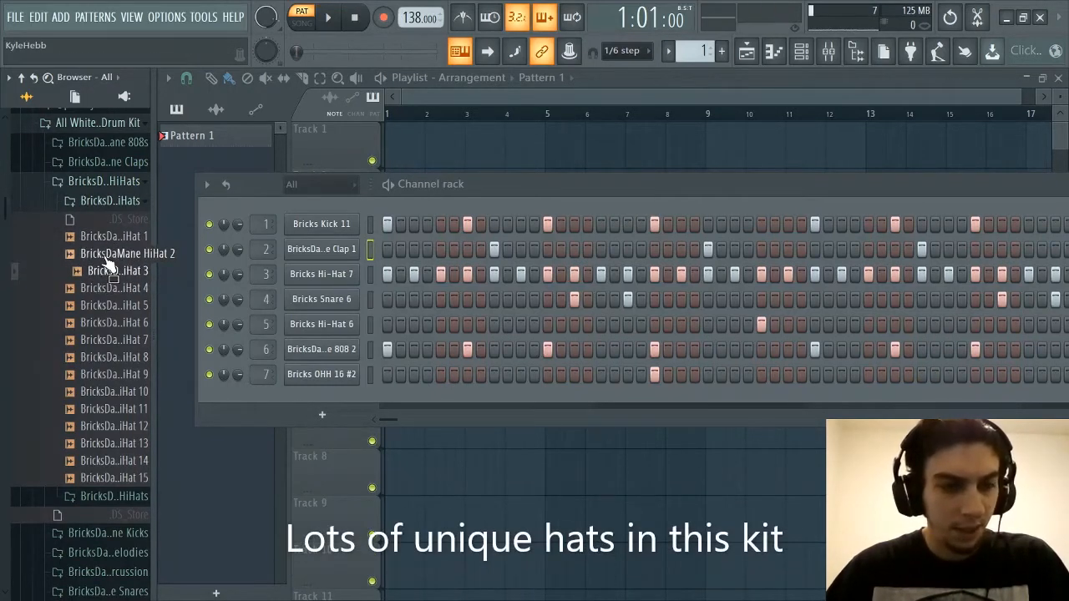
pyautogui.click(106, 261)
pyautogui.click(112, 271)
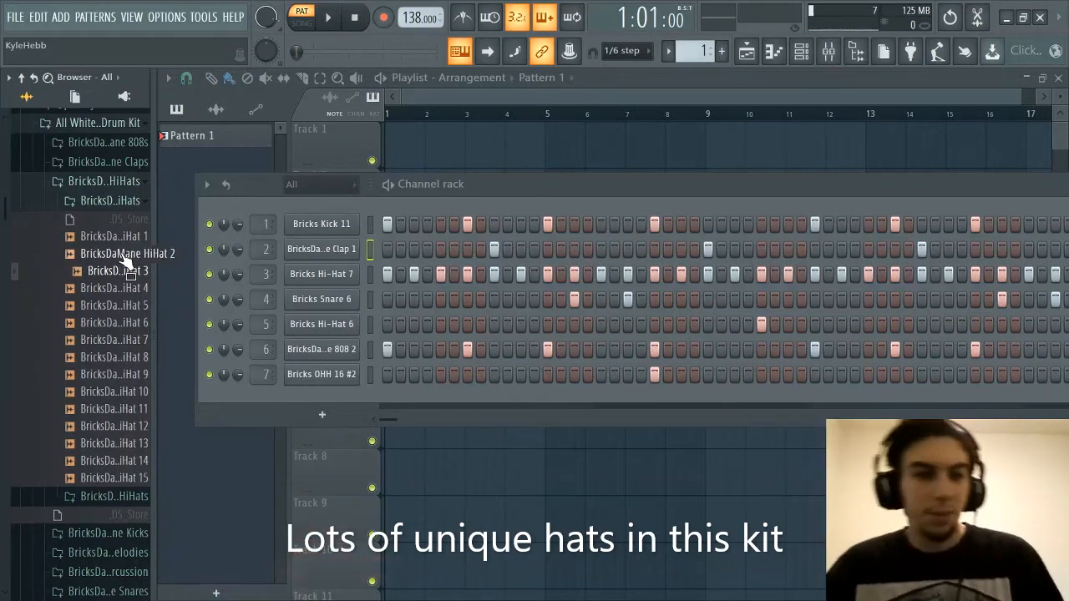
pyautogui.click(123, 257)
pyautogui.click(122, 270)
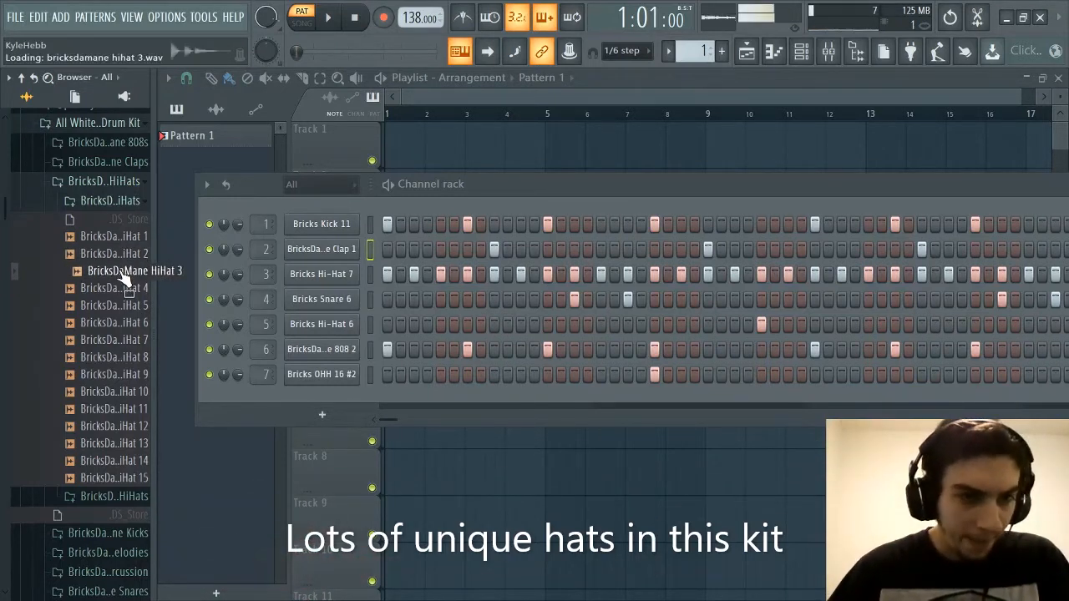
pyautogui.click(128, 257)
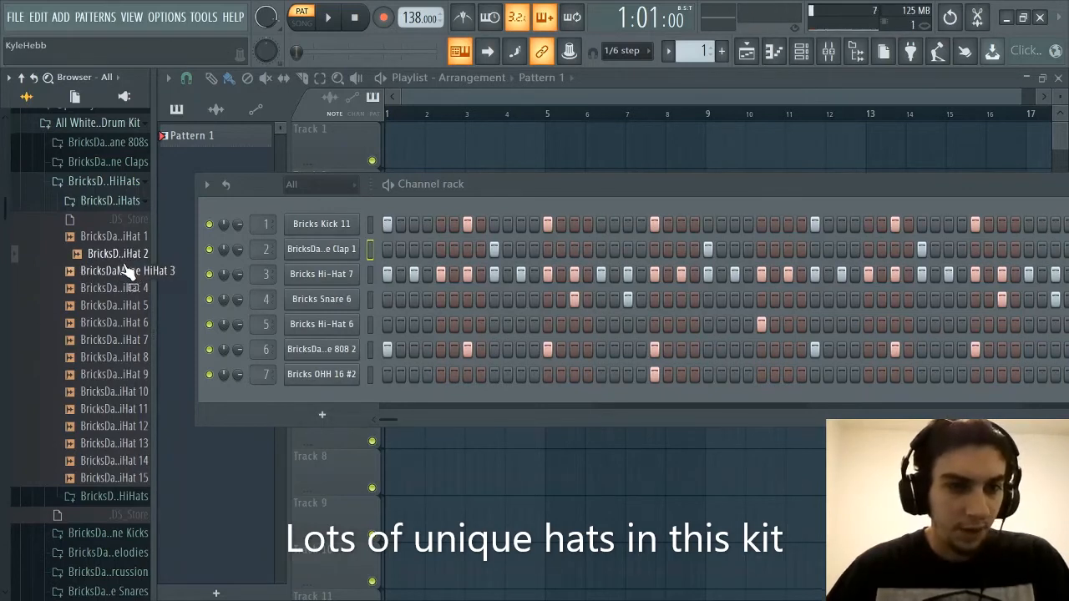
pyautogui.click(129, 271)
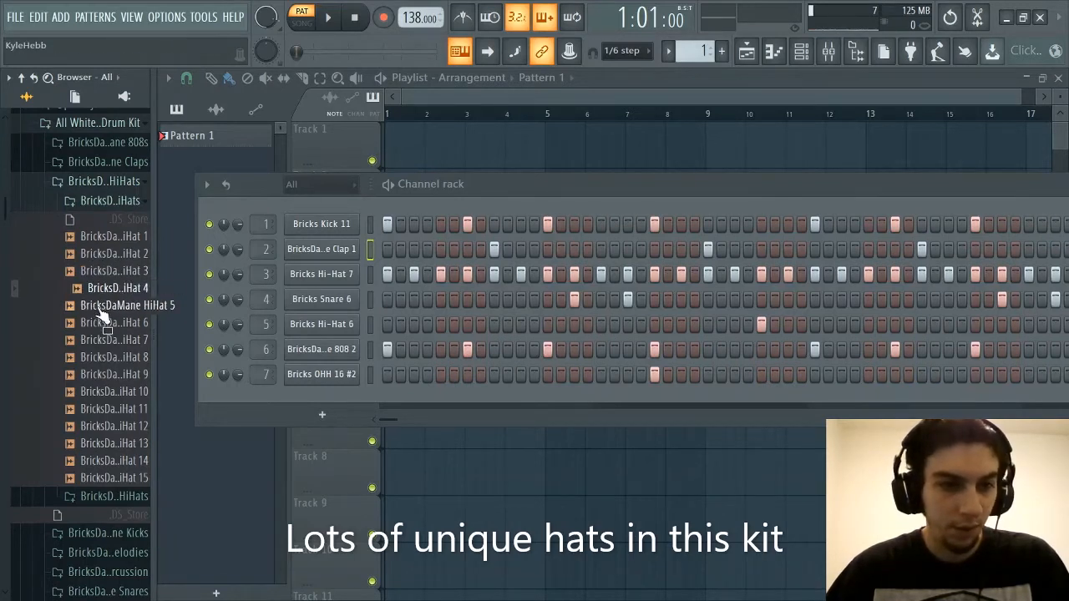
# Audition the hi-hat samples in order from BricksDaMane HiHat 5 to BricksDaMane HiHat 14
pyautogui.click(108, 305)
pyautogui.click(104, 323)
pyautogui.click(96, 340)
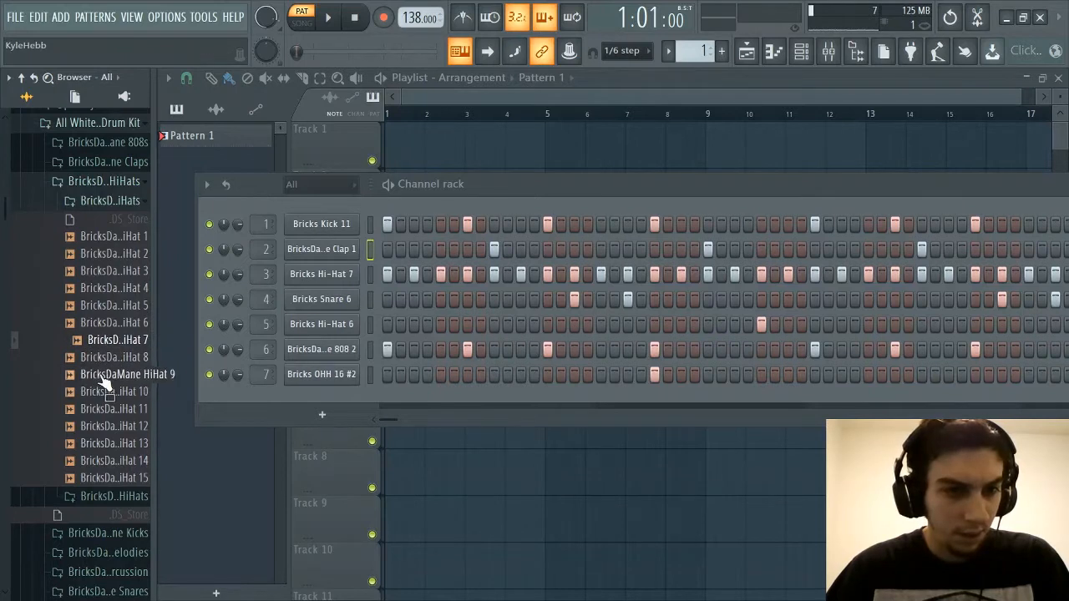
pyautogui.click(102, 376)
pyautogui.click(107, 392)
pyautogui.click(107, 410)
pyautogui.click(105, 427)
pyautogui.click(98, 444)
pyautogui.click(94, 461)
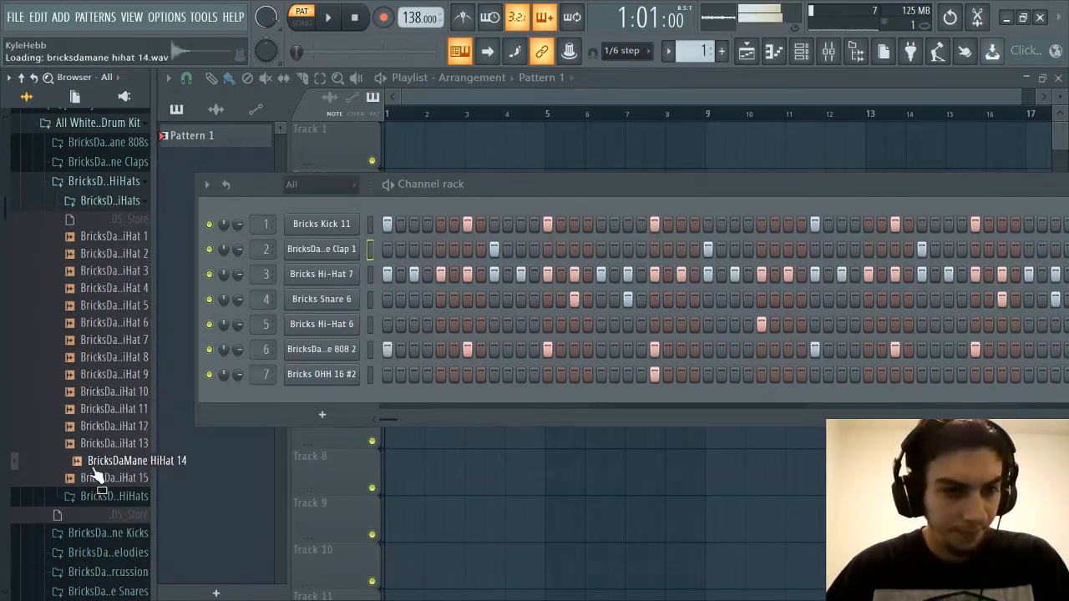
# Audition BricksDaMane HiHat 15, then compare closed hi-hats 2 and 3 with HiHat 7 through HiHat 11
pyautogui.click(92, 478)
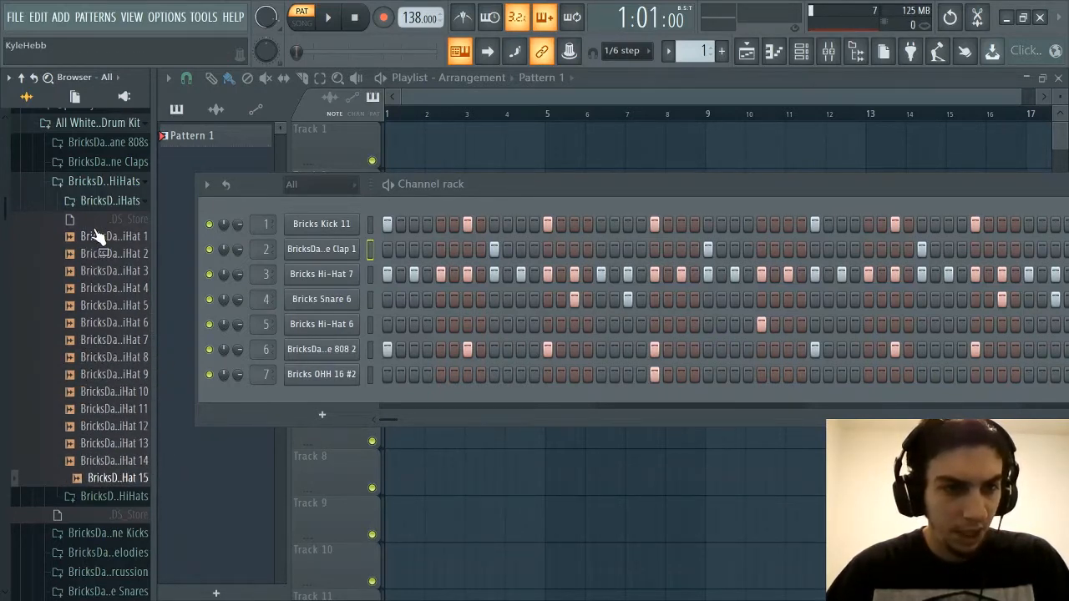
pyautogui.click(112, 271)
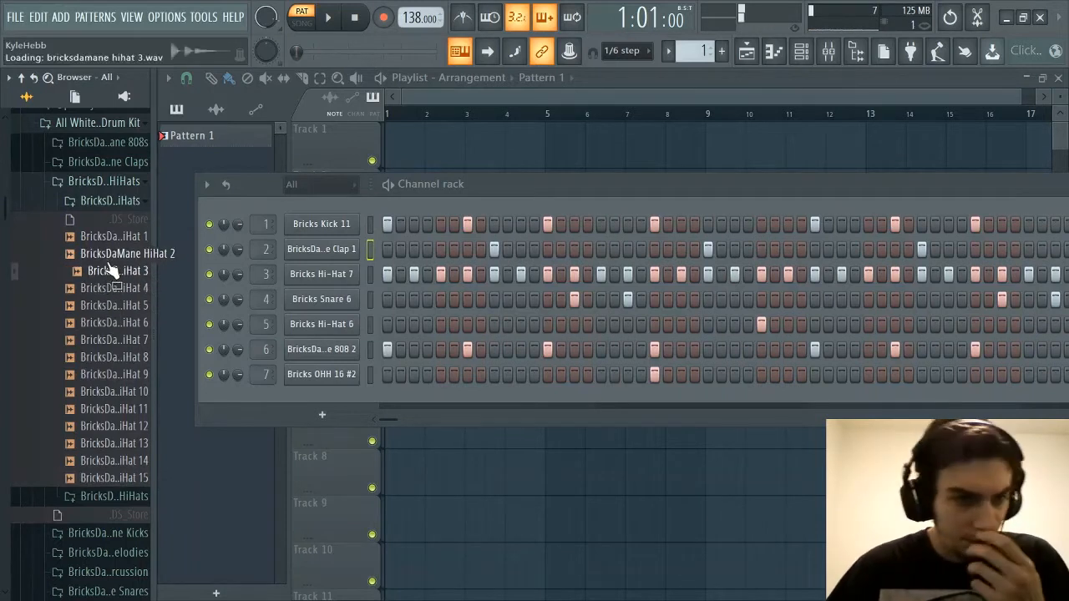
pyautogui.click(109, 258)
pyautogui.click(111, 271)
pyautogui.click(100, 409)
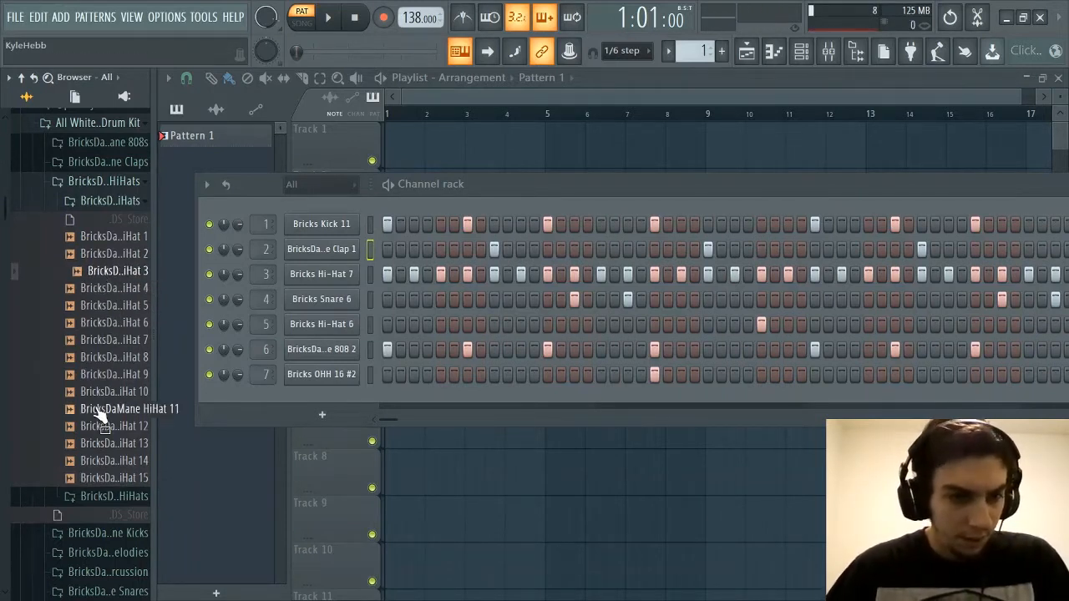
pyautogui.click(92, 376)
pyautogui.click(111, 395)
pyautogui.click(108, 409)
pyautogui.click(118, 357)
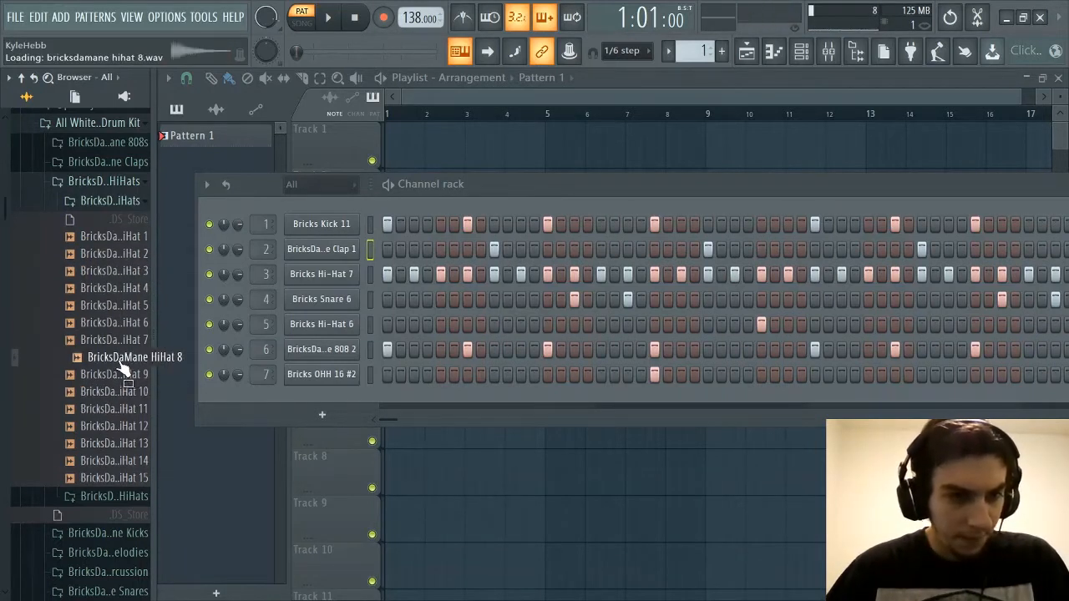
pyautogui.click(117, 342)
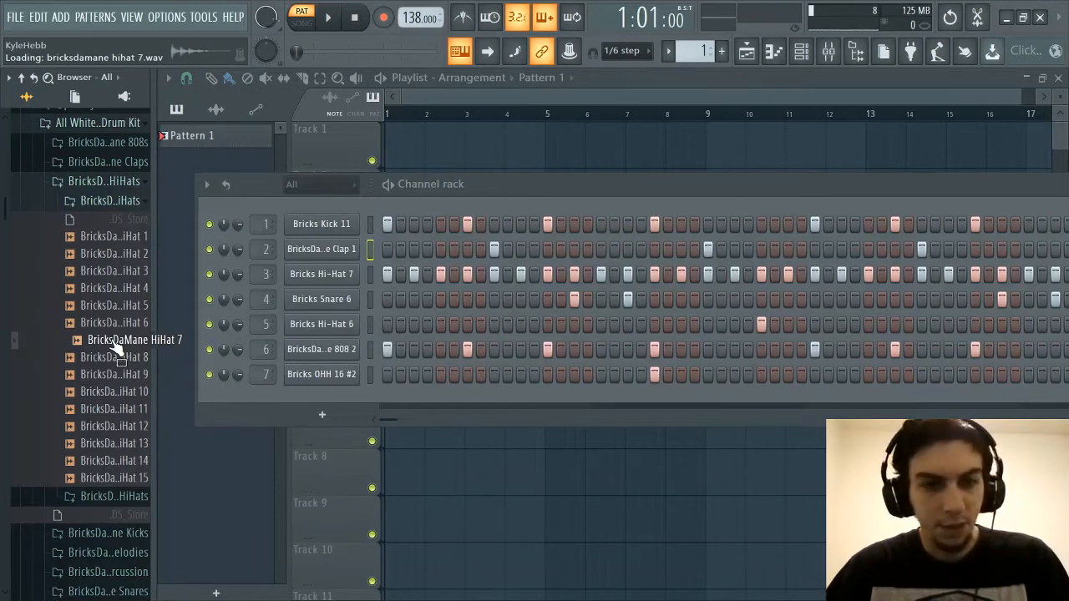
# Compare BricksDaMane HiHat 2 and HiHat 3 once more and add HiHat 3 to the channel rack as a new channel
pyautogui.click(136, 272)
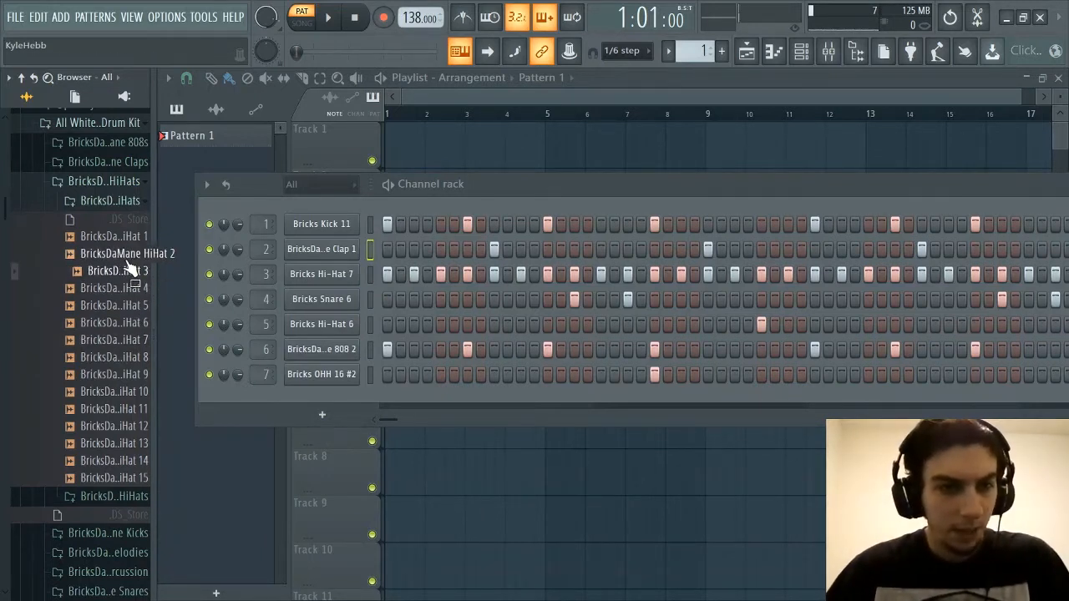
pyautogui.click(125, 256)
pyautogui.click(123, 272)
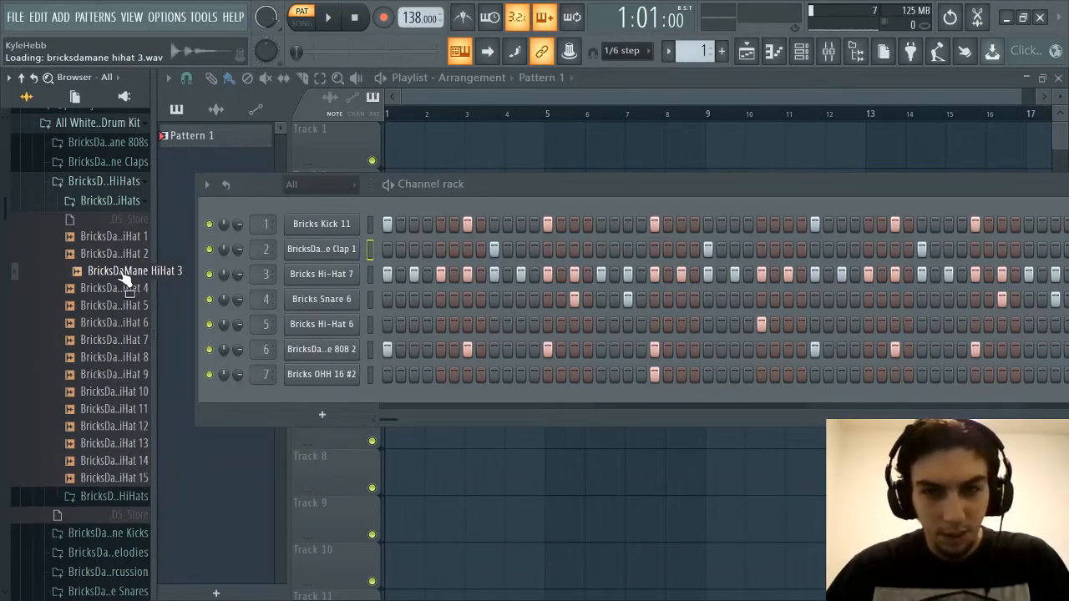
pyautogui.moveTo(123, 276); pyautogui.dragTo(317, 401)
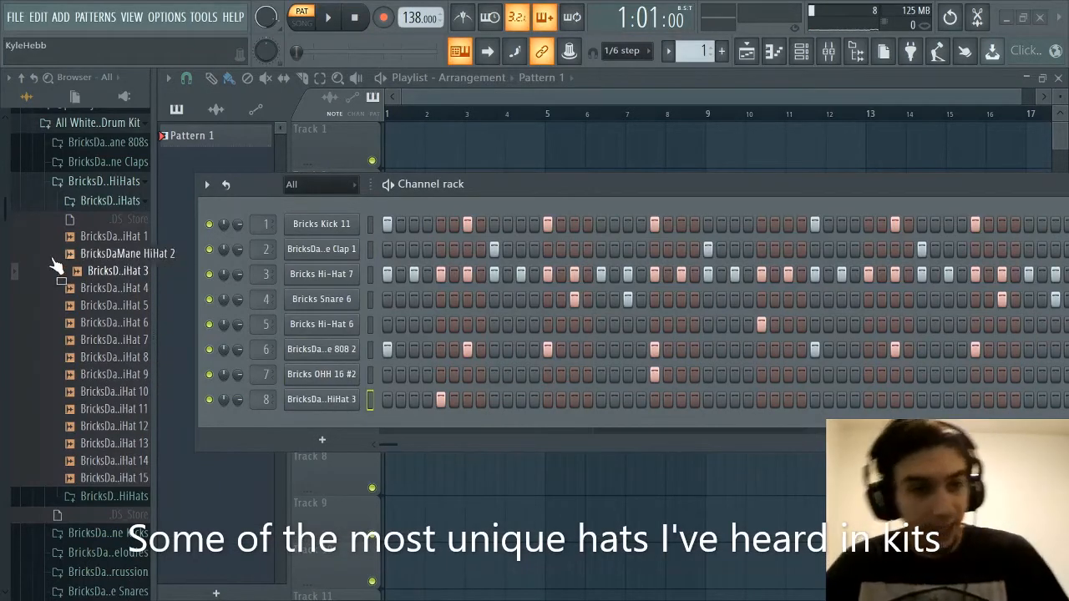
# Audition the remaining early closed hi-hats: BricksDaMane HiHat 1, HiHat 2 and HiHat 4 through HiHat 8
pyautogui.click(142, 241)
pyautogui.click(138, 255)
pyautogui.click(132, 289)
pyautogui.click(127, 306)
pyautogui.click(127, 325)
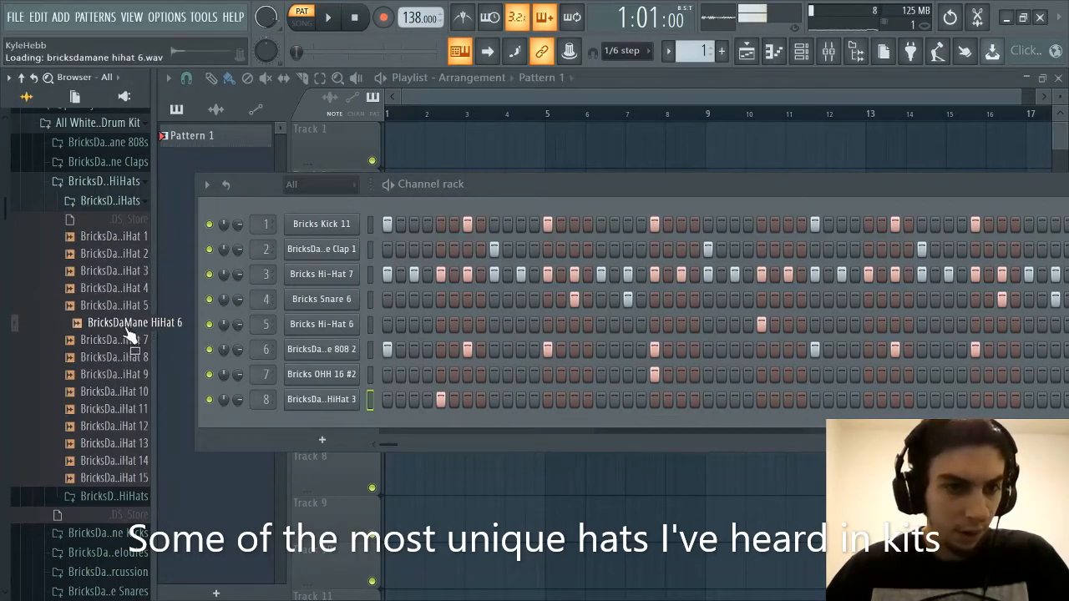
pyautogui.click(126, 340)
pyautogui.click(123, 357)
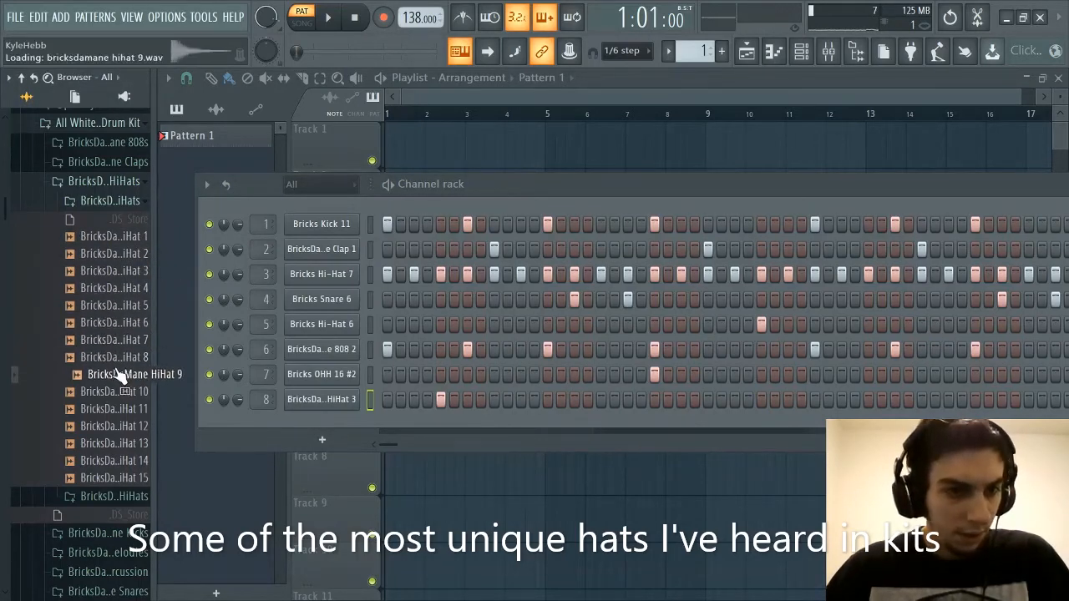
# Switch from the closed to the open hi-hats subfolder and audition BricksDaMane Open HiHat 1 through Open HiHat 10 in order
pyautogui.click(124, 202)
pyautogui.click(121, 219)
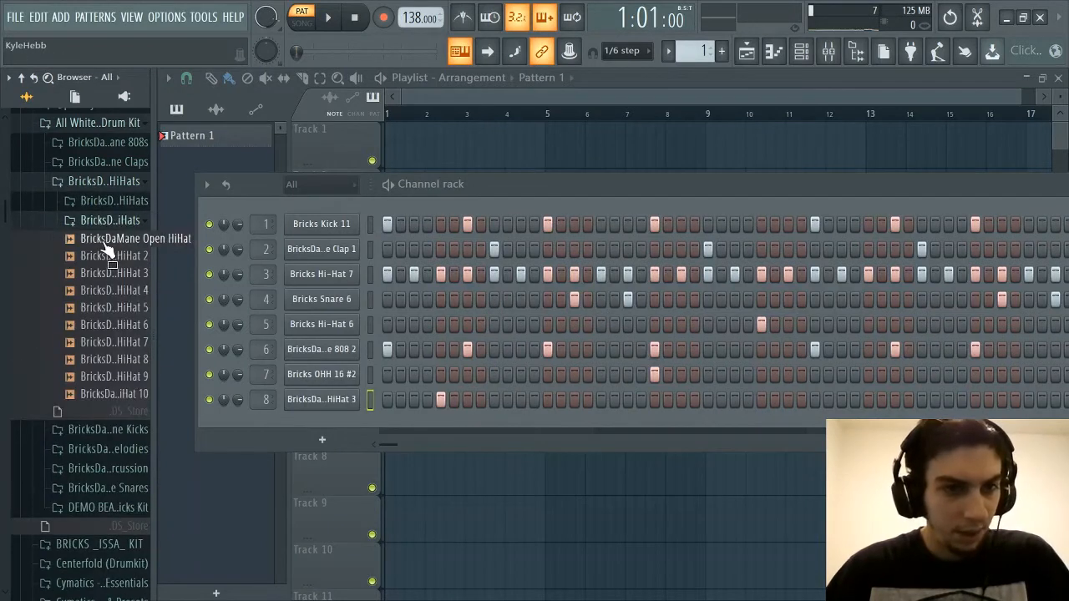
pyautogui.click(105, 240)
pyautogui.click(106, 257)
pyautogui.click(106, 273)
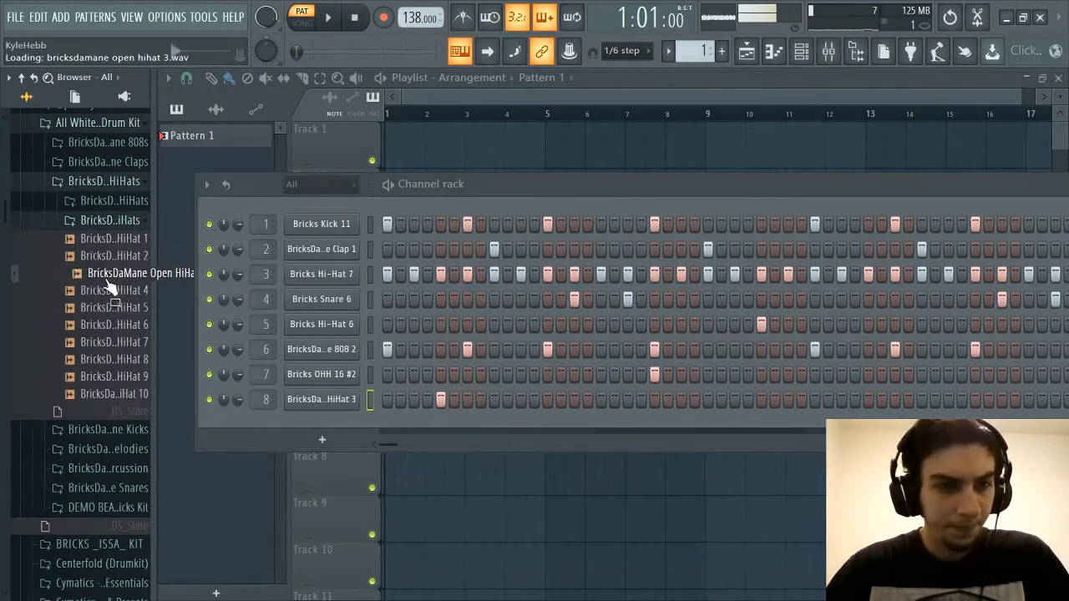
pyautogui.click(107, 291)
pyautogui.click(107, 307)
pyautogui.click(109, 325)
pyautogui.click(109, 342)
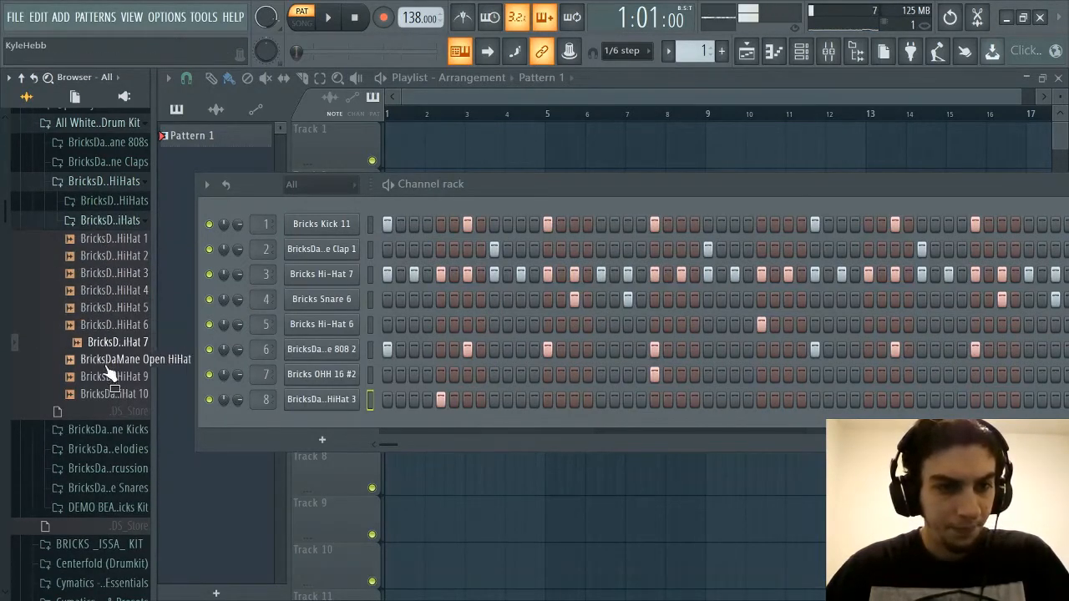
pyautogui.click(111, 359)
pyautogui.click(107, 377)
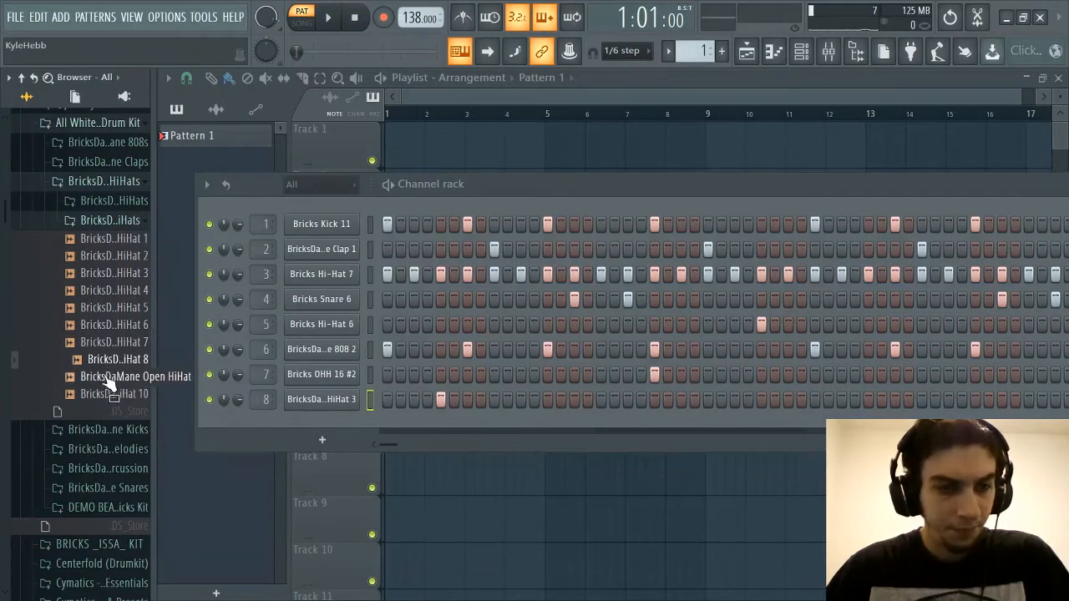
pyautogui.click(109, 394)
# Replay BricksDaMane Open HiHat 9, 8, 2 and 1 for comparison
pyautogui.click(110, 377)
pyautogui.click(111, 360)
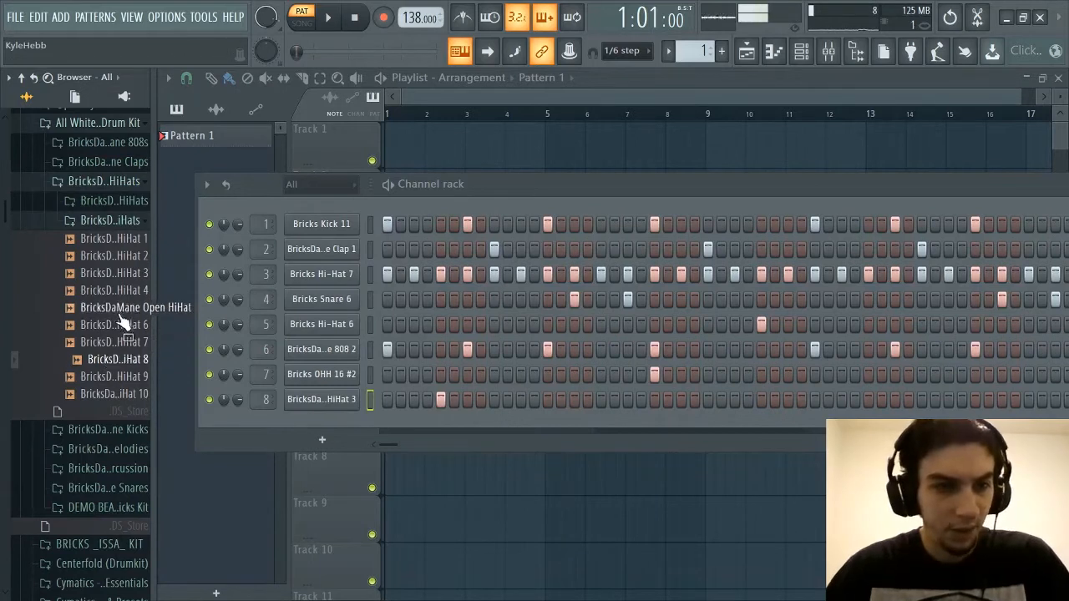
pyautogui.click(122, 258)
pyautogui.click(124, 242)
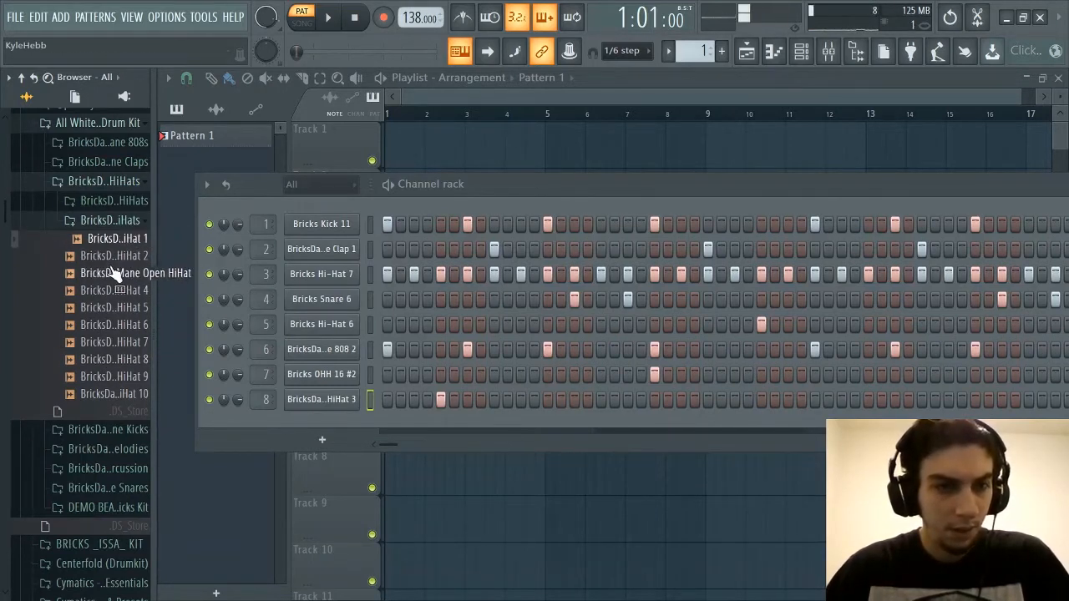
# Compare BricksDaMane Open HiHat 3, 4 and 5, and replace the Bricks OHH 16 #2 sample in the channel rack with Open HiHat 3
pyautogui.click(111, 274)
pyautogui.click(107, 290)
pyautogui.click(105, 309)
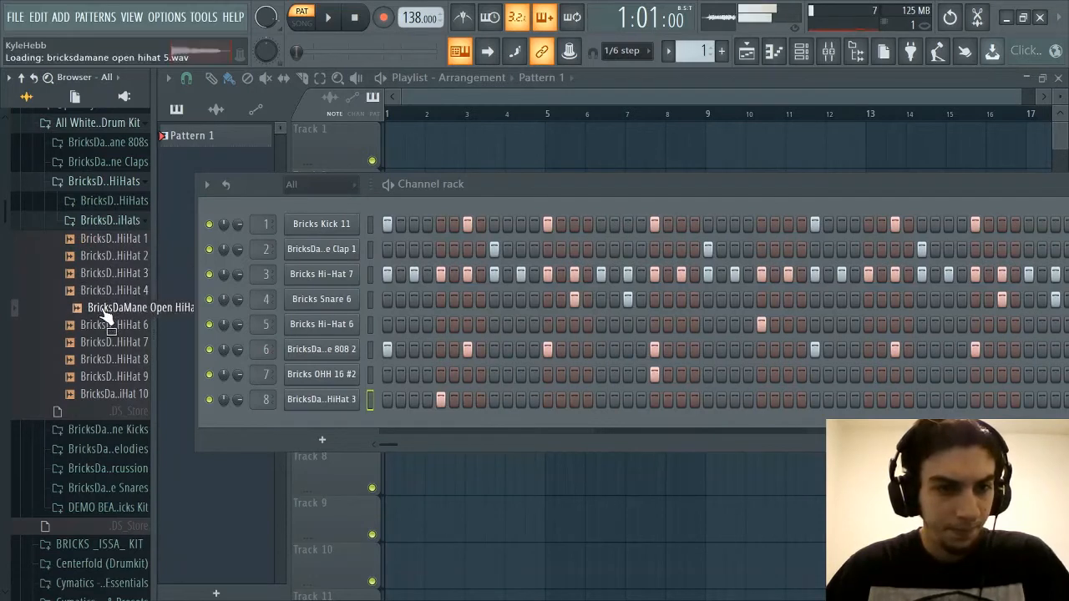
pyautogui.click(109, 276)
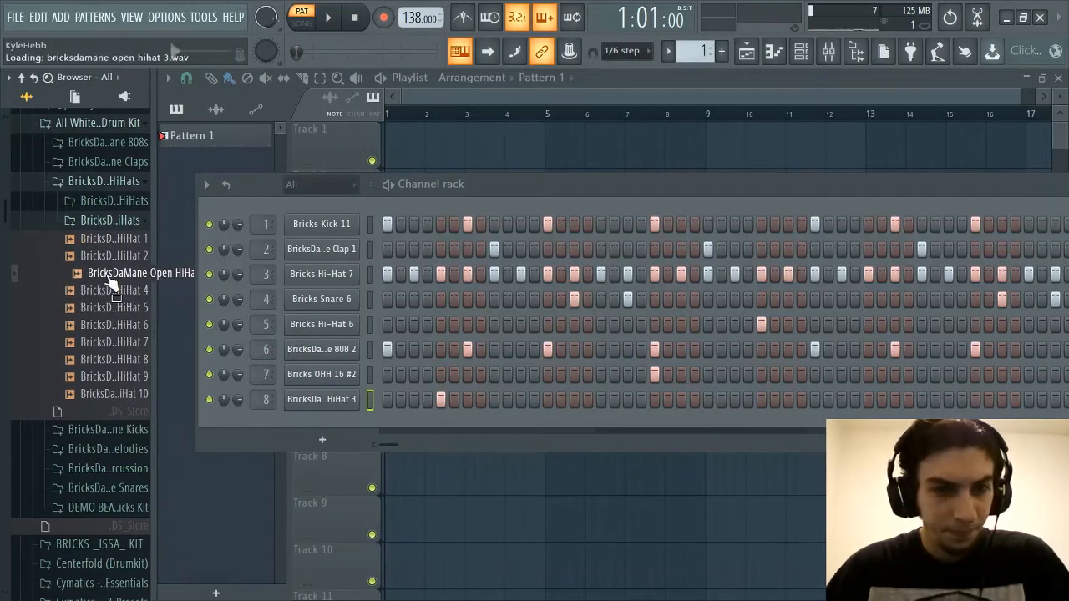
pyautogui.moveTo(109, 278); pyautogui.dragTo(335, 378)
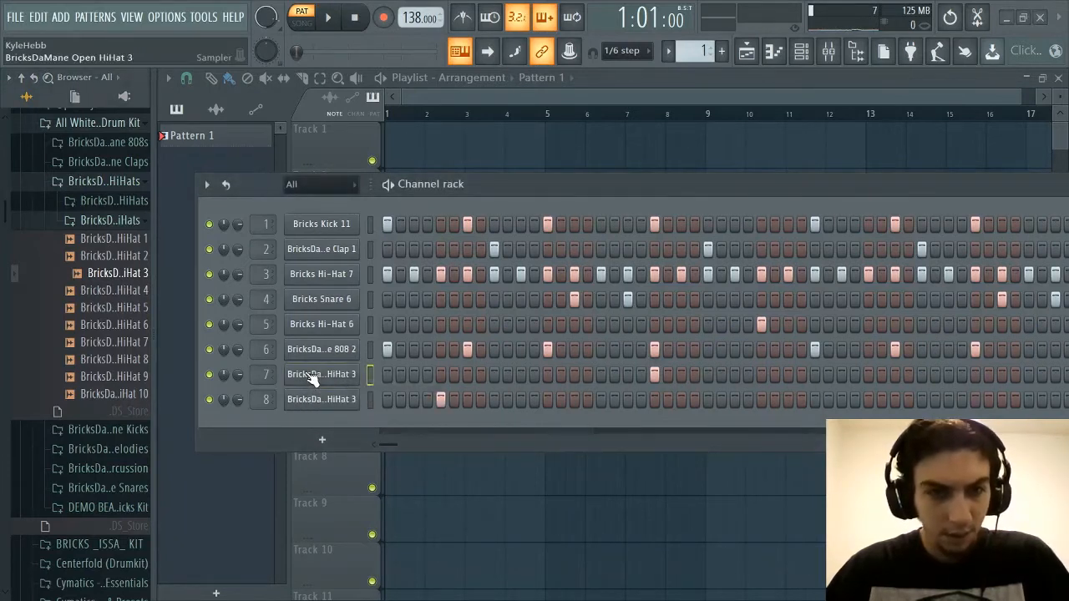
# Replay the other open hi-hats, covering BricksDaMane Open HiHat 6 through 10 plus Open HiHat 2 and 1
pyautogui.click(102, 327)
pyautogui.click(103, 380)
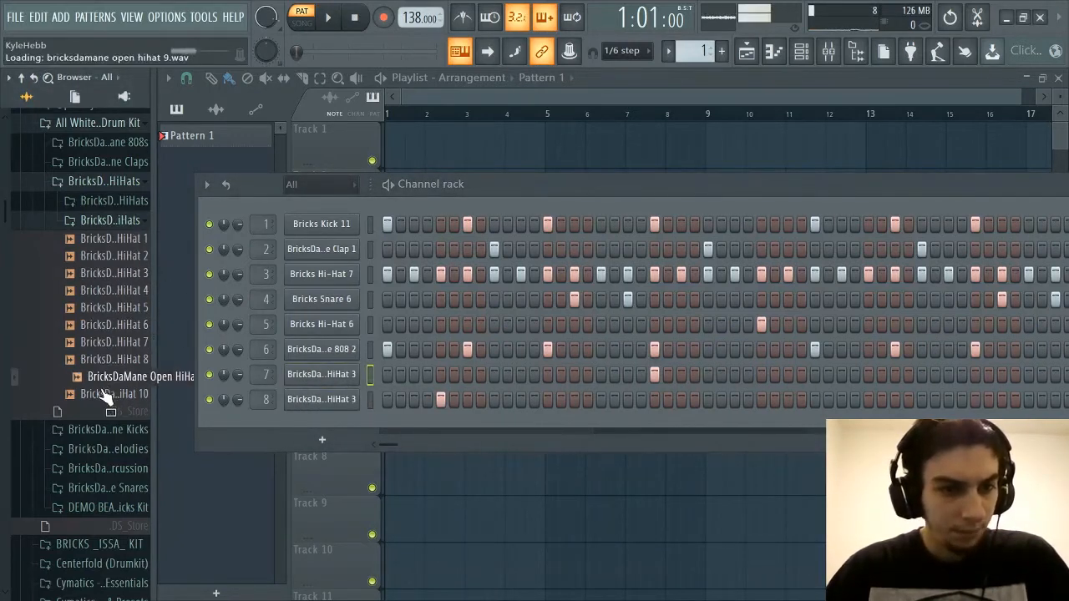
pyautogui.click(100, 397)
pyautogui.click(108, 343)
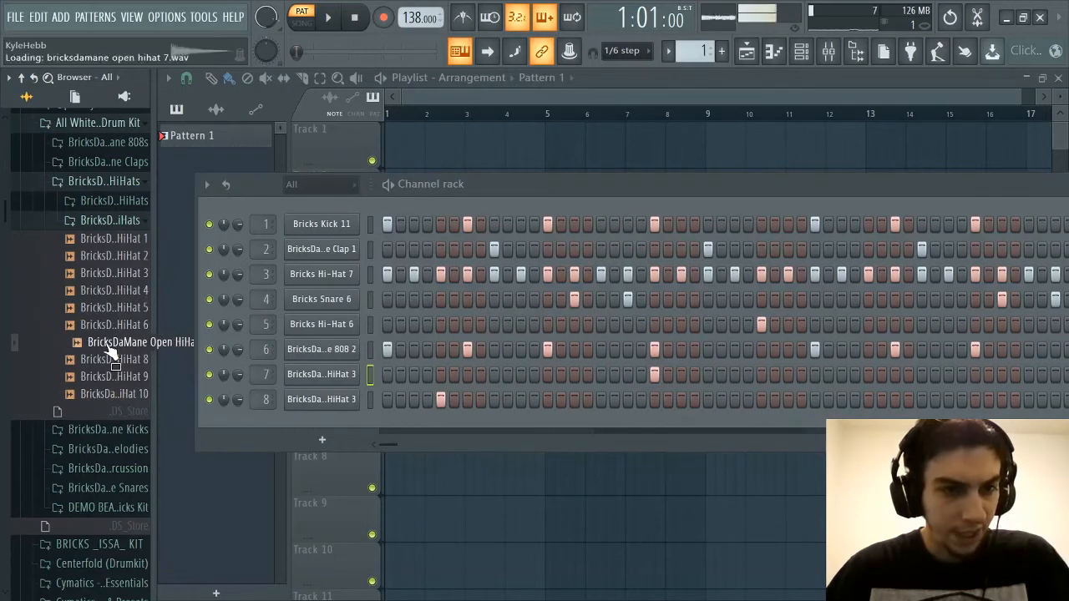
pyautogui.click(117, 380)
pyautogui.click(109, 361)
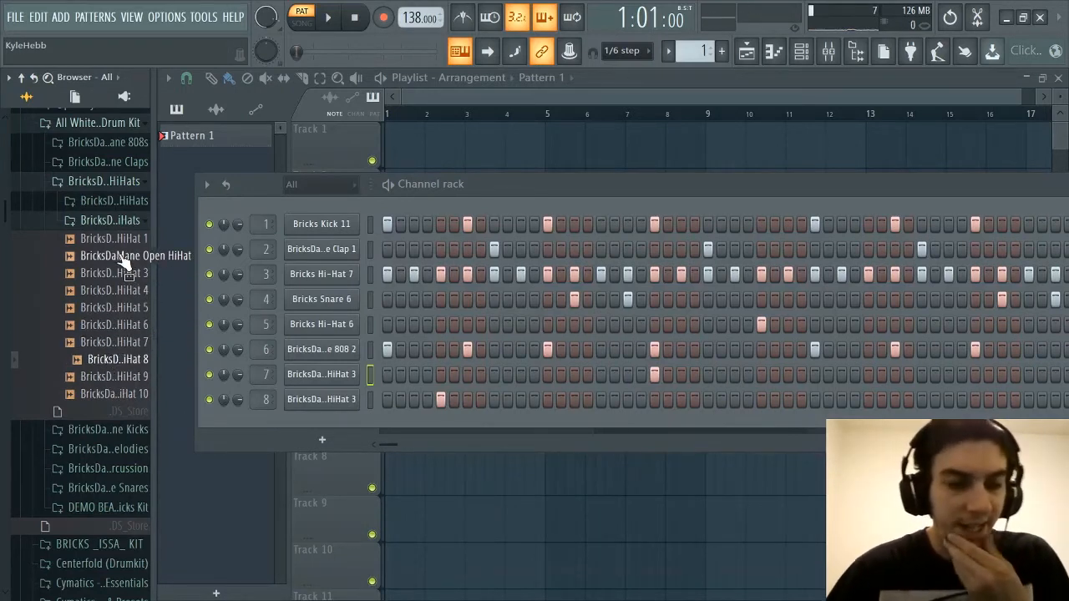
pyautogui.click(123, 258)
pyautogui.click(125, 239)
# Switch from the open hi-hats to the BricksDaMane Kicks folder and audition its kick samples in order up to BricksDaMane Kick 15
pyautogui.click(127, 222)
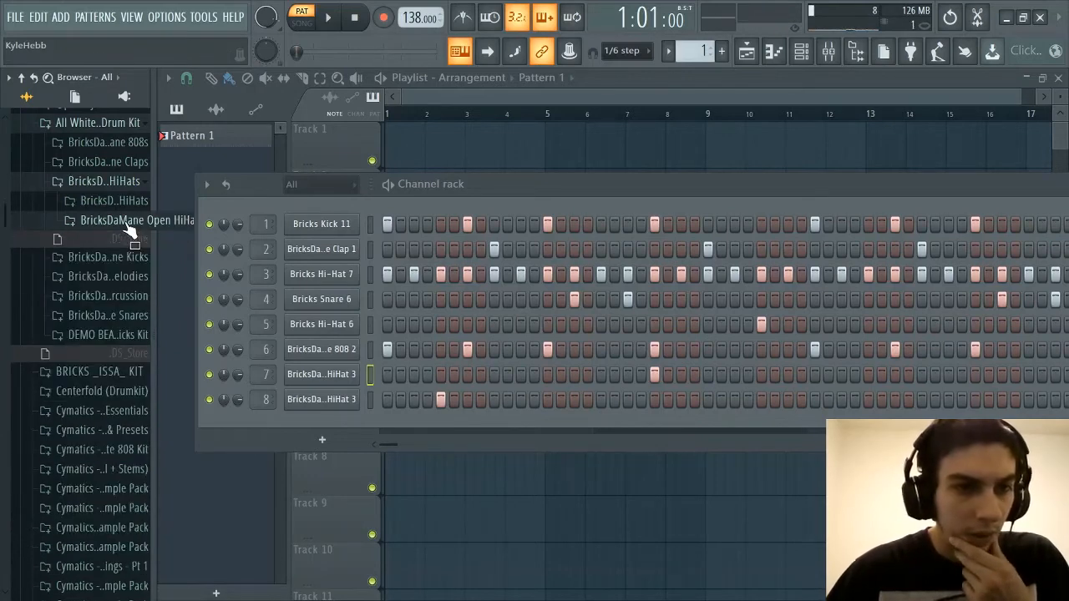
pyautogui.click(121, 256)
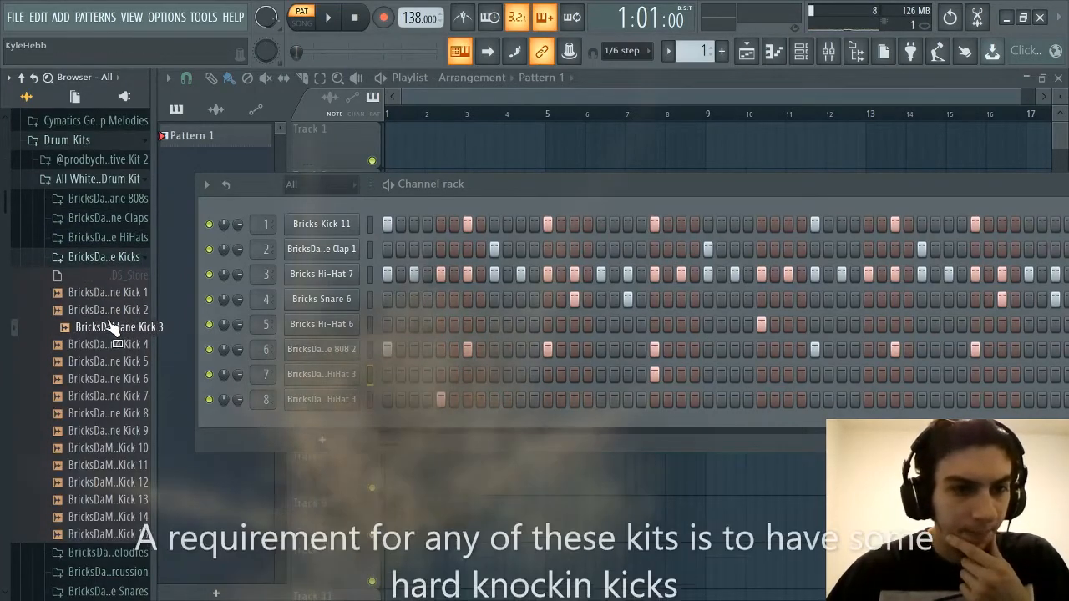
pyautogui.click(106, 311)
pyautogui.click(104, 326)
pyautogui.click(102, 344)
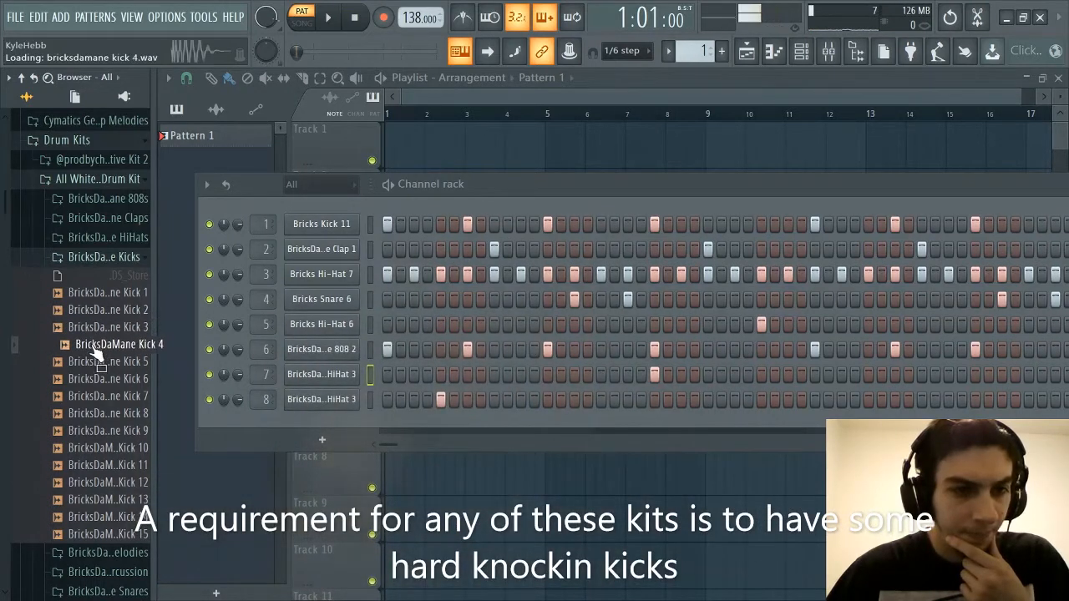
pyautogui.click(99, 361)
pyautogui.click(96, 378)
pyautogui.click(93, 396)
pyautogui.click(93, 413)
pyautogui.click(93, 430)
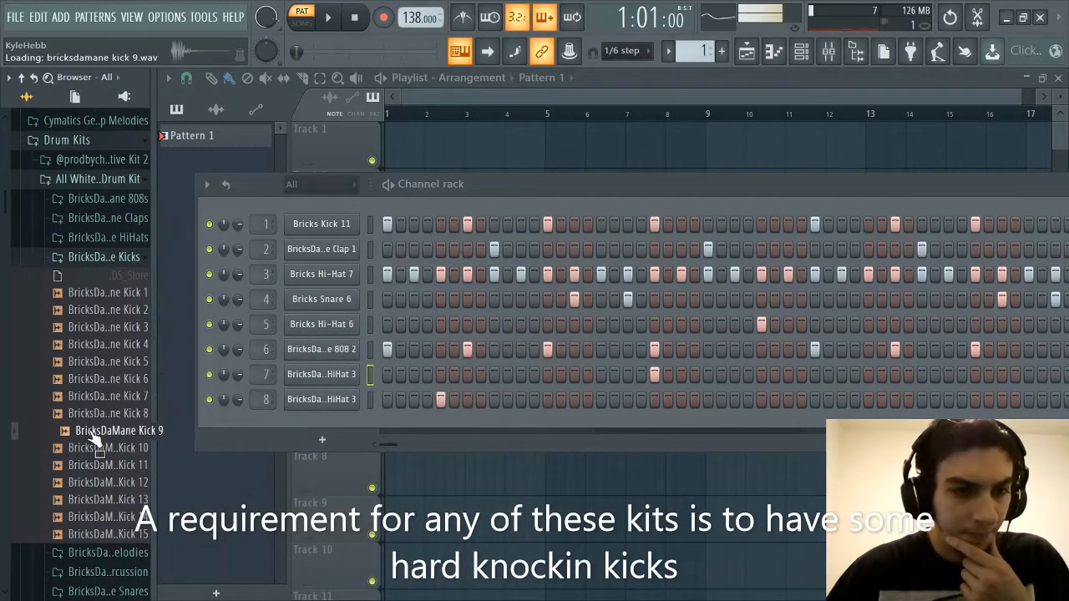
pyautogui.click(93, 448)
pyautogui.click(93, 464)
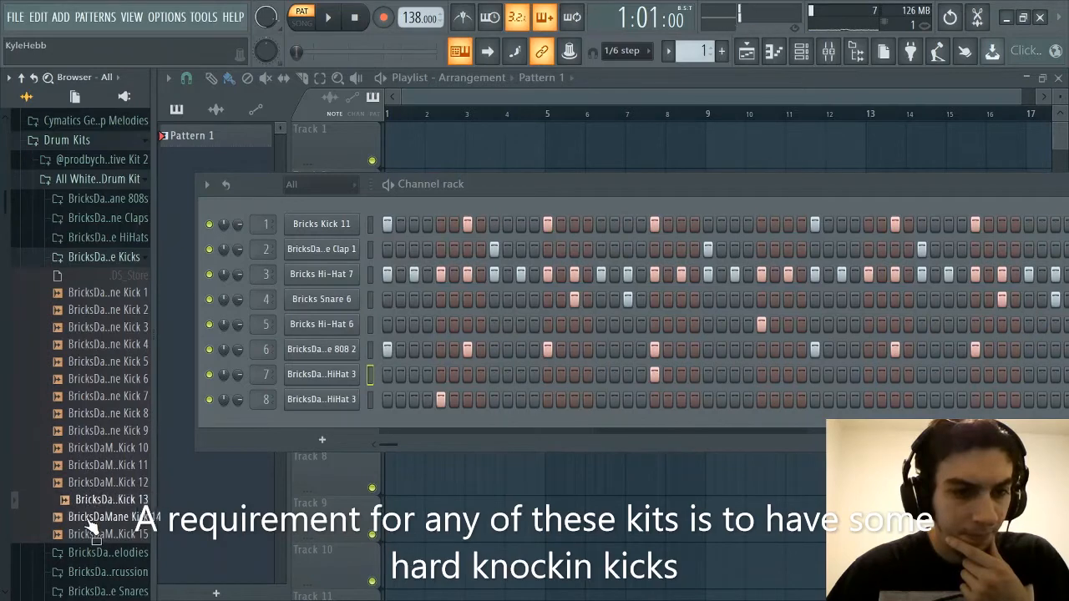
pyautogui.click(87, 519)
pyautogui.click(85, 536)
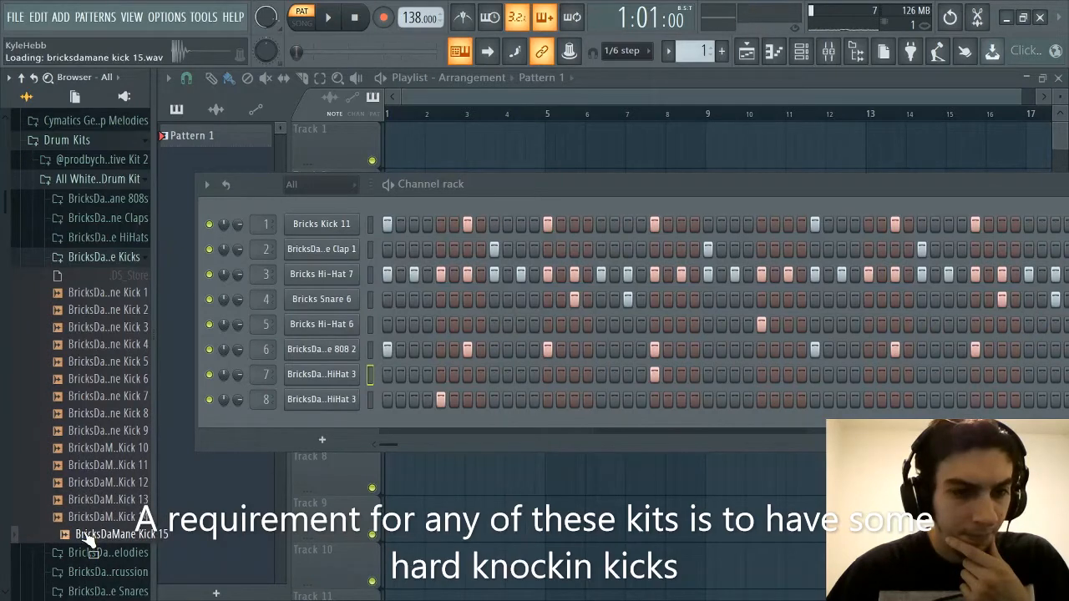
# Compare BricksDaMane Kick 1 against Kick 14 and Kick 15
pyautogui.click(134, 294)
pyautogui.click(83, 518)
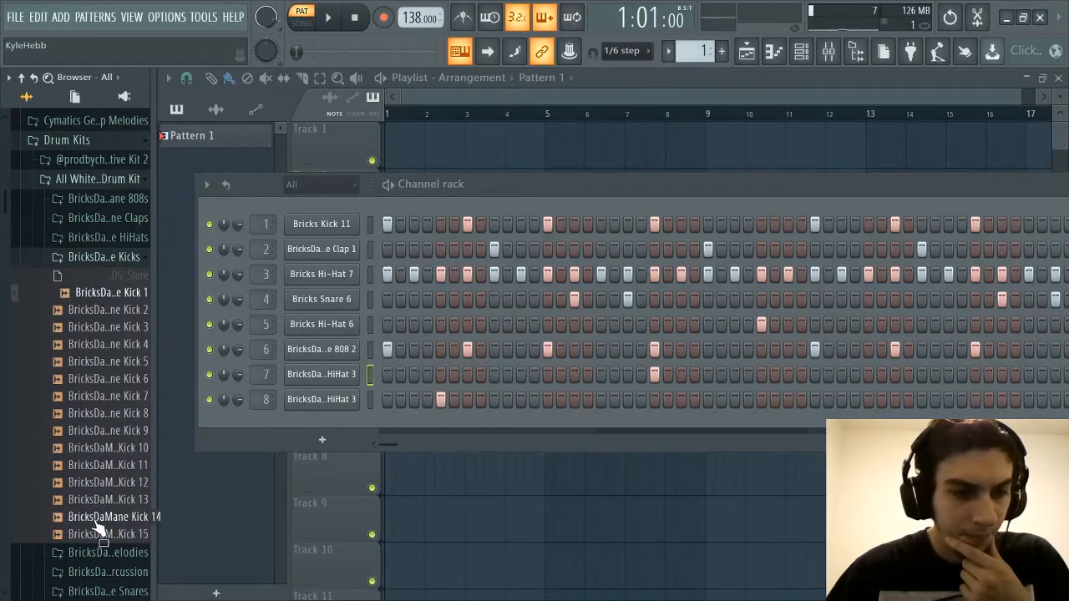
pyautogui.click(92, 536)
pyautogui.click(137, 294)
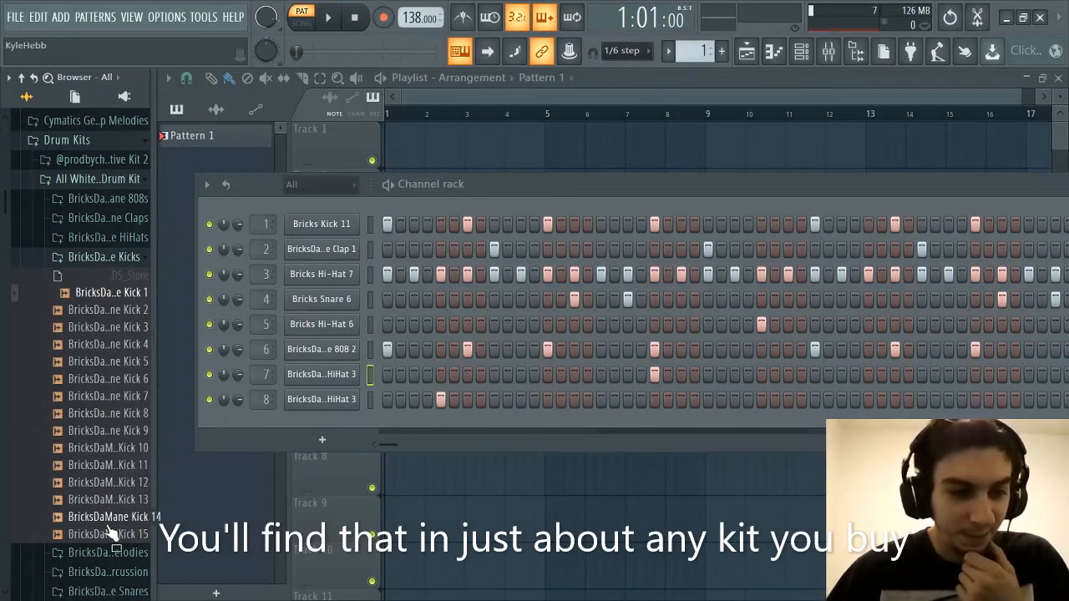
# Audition BricksDaMane Kick 8, 6, 5, 4 and 2, and replace the Bricks Kick 11 sample in the channel rack with BricksDaMane Kick 1
pyautogui.click(105, 413)
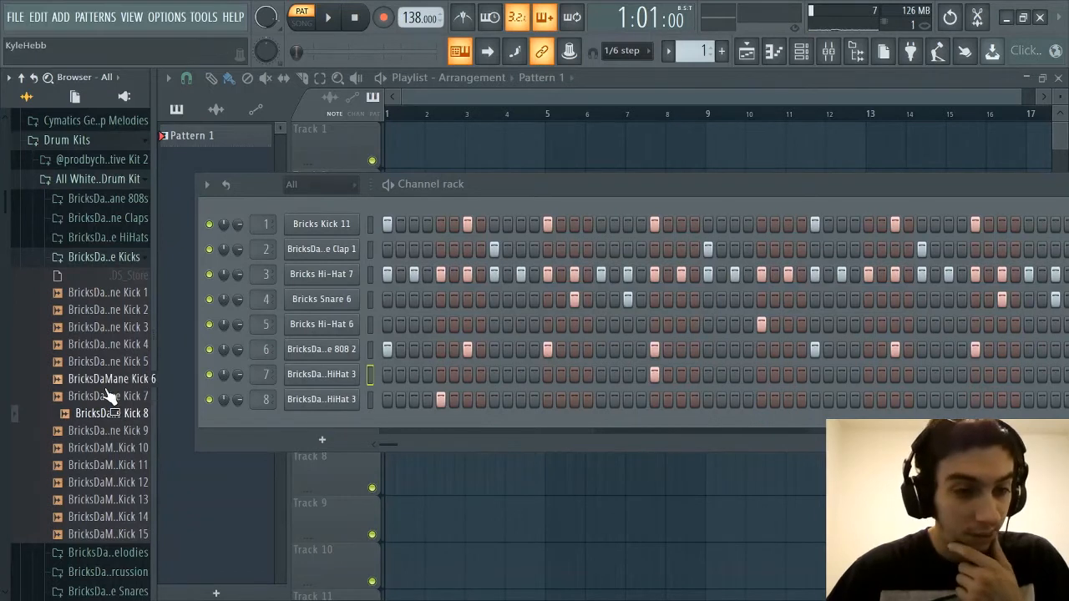
pyautogui.click(107, 381)
pyautogui.click(118, 363)
pyautogui.click(122, 344)
pyautogui.click(130, 310)
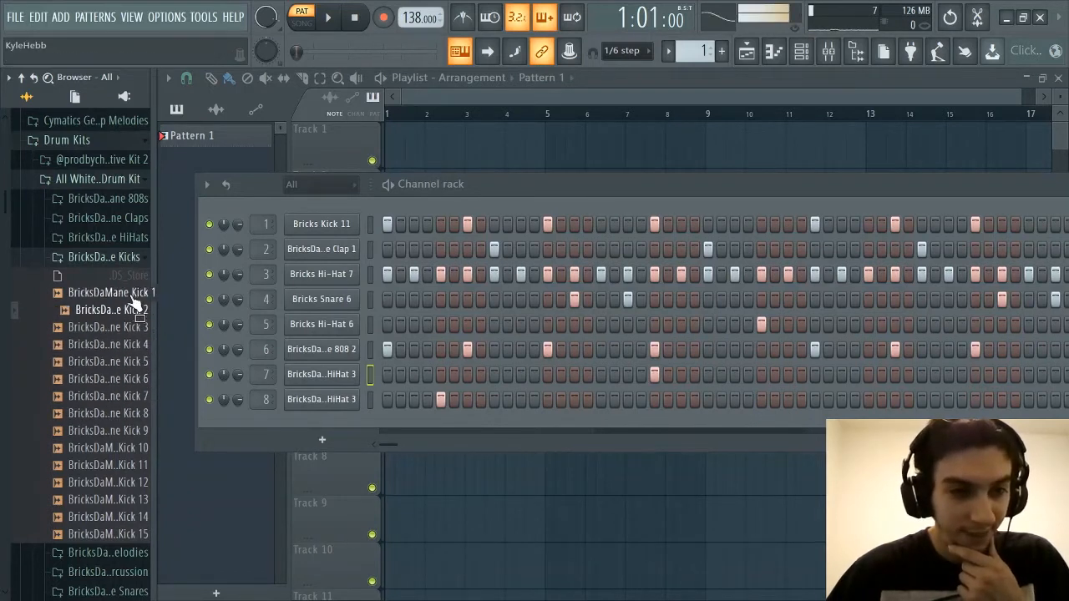
pyautogui.moveTo(134, 294); pyautogui.dragTo(274, 223)
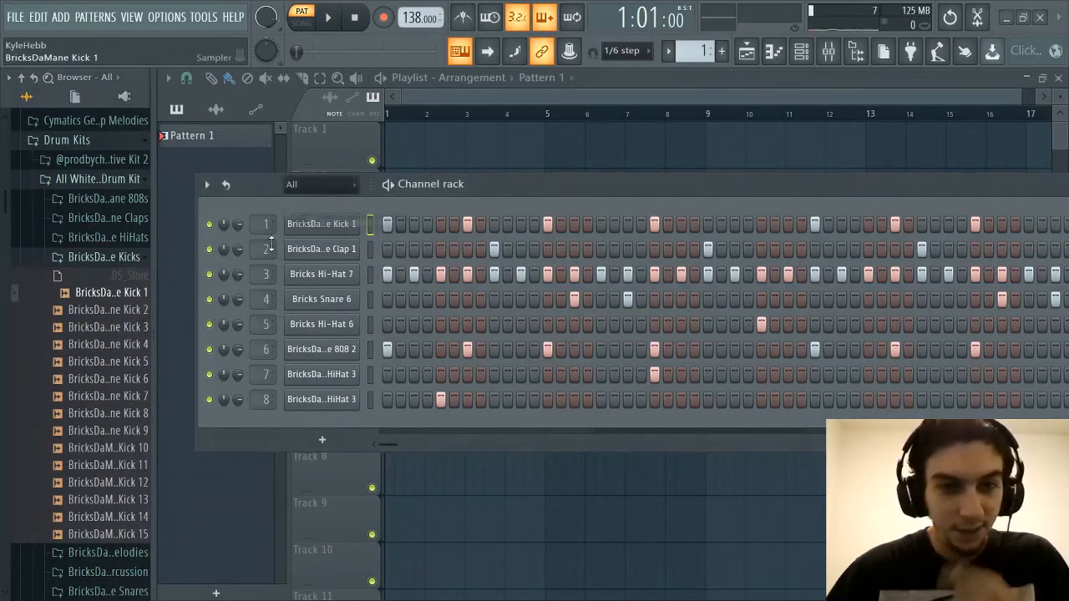
# Collapse and reopen the BricksDaMane Kicks folder and audition BricksDaMane Kick 5
pyautogui.click(120, 264)
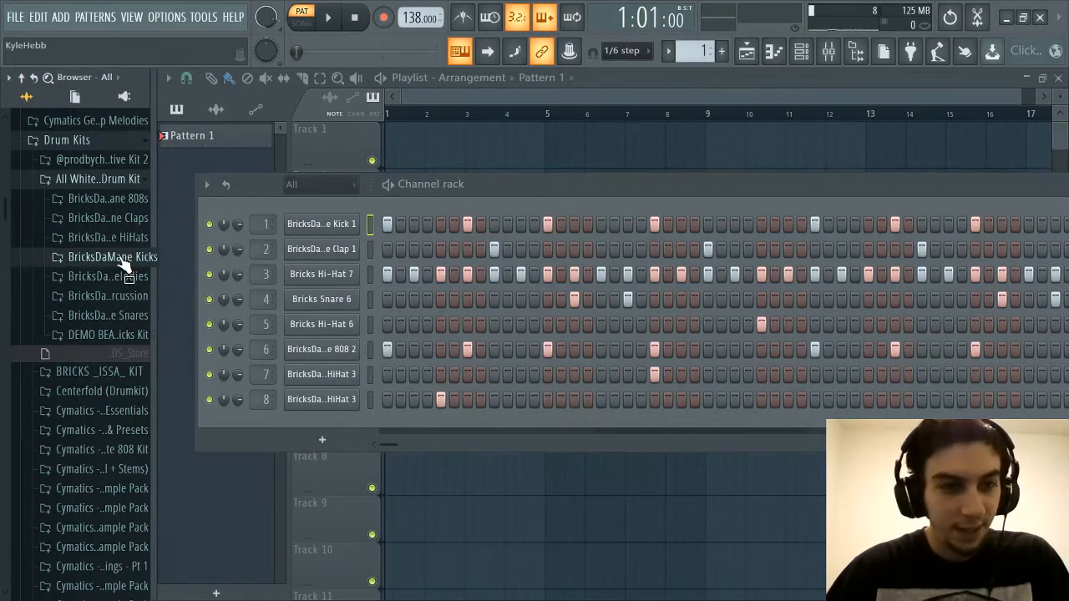
pyautogui.click(121, 264)
pyautogui.click(111, 364)
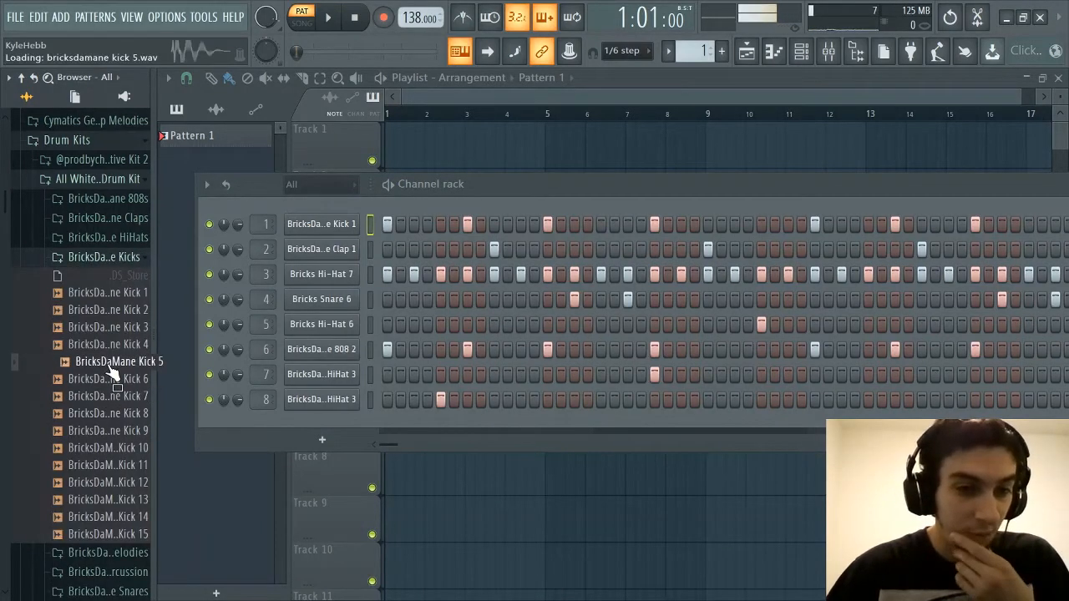
# Audition BricksDaMane Kick 2, Kick 8 and Kick 12, and collapse the BricksDaMane Kicks folder
pyautogui.click(111, 310)
pyautogui.click(112, 418)
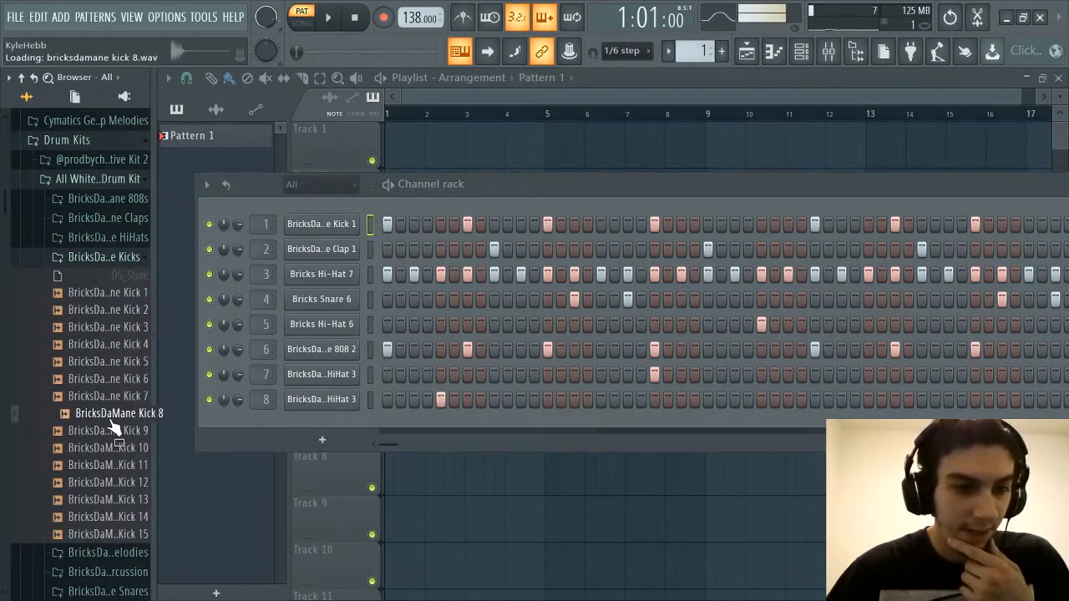
pyautogui.click(108, 483)
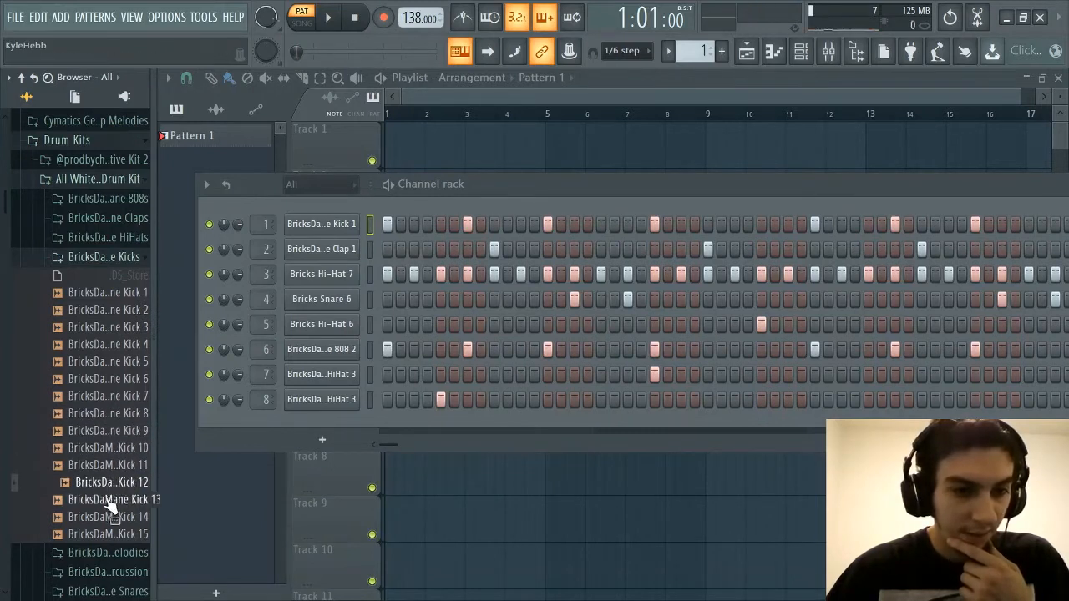
pyautogui.click(117, 259)
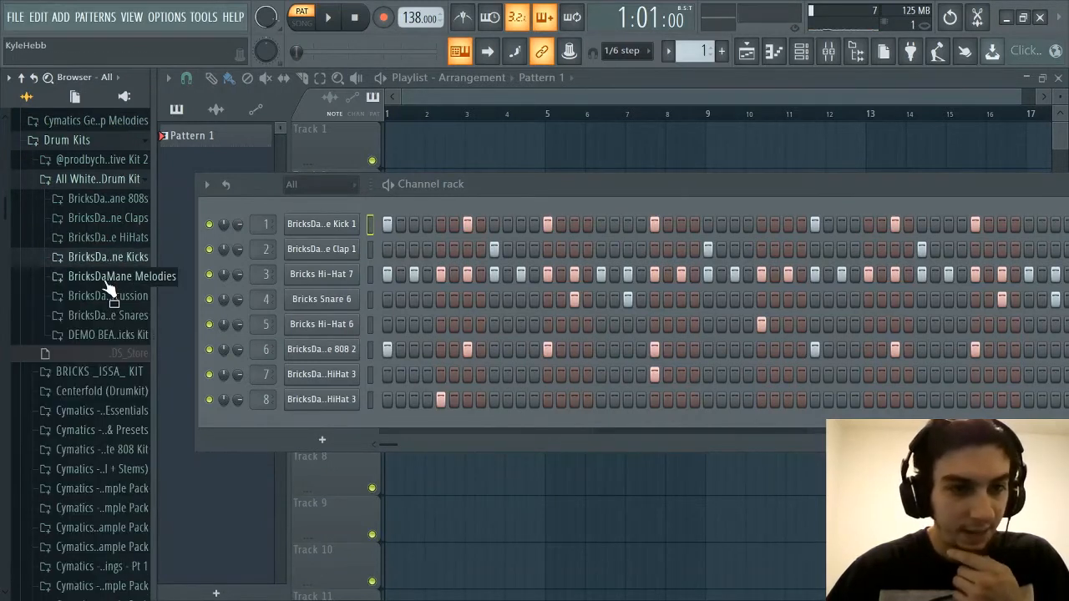
# Open the BricksDaMane Melodies folder and audition its loops in order from Check Melody through Indian Melody
pyautogui.click(105, 280)
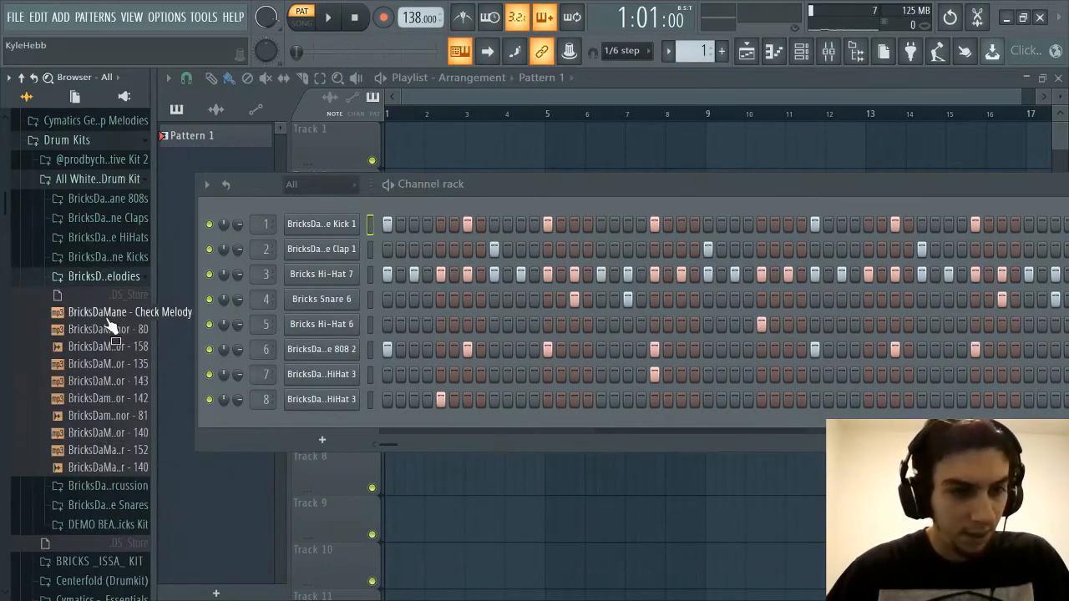
pyautogui.click(106, 316)
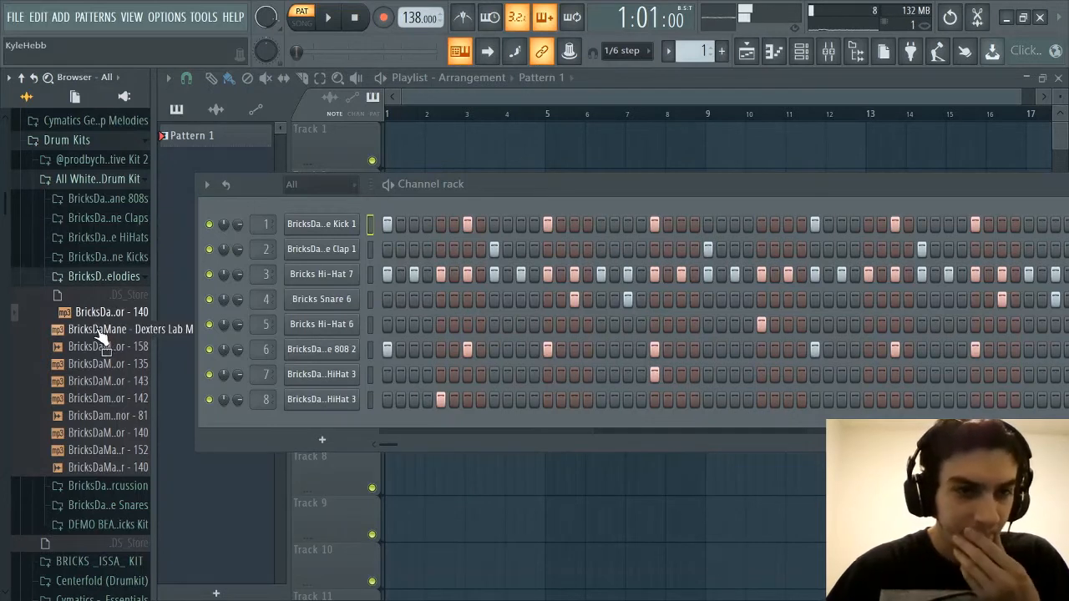
pyautogui.click(99, 332)
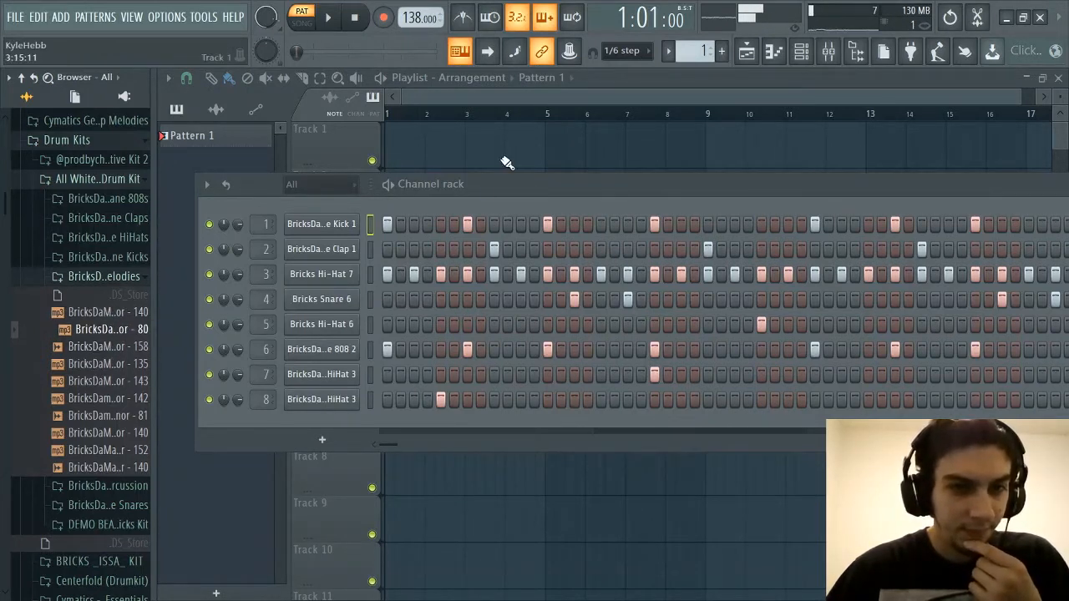
pyautogui.click(122, 345)
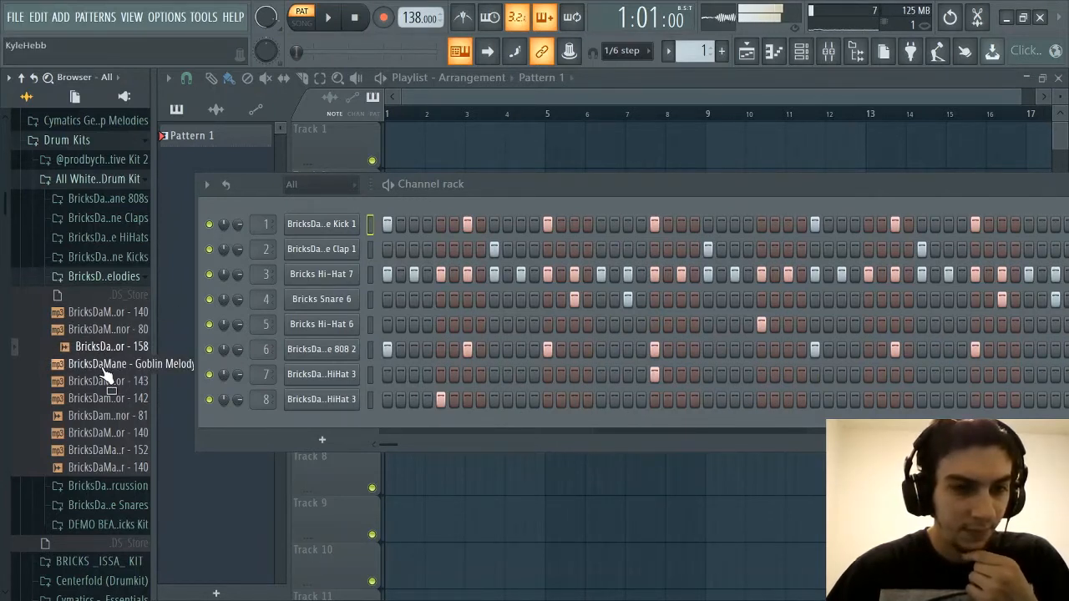
pyautogui.click(103, 367)
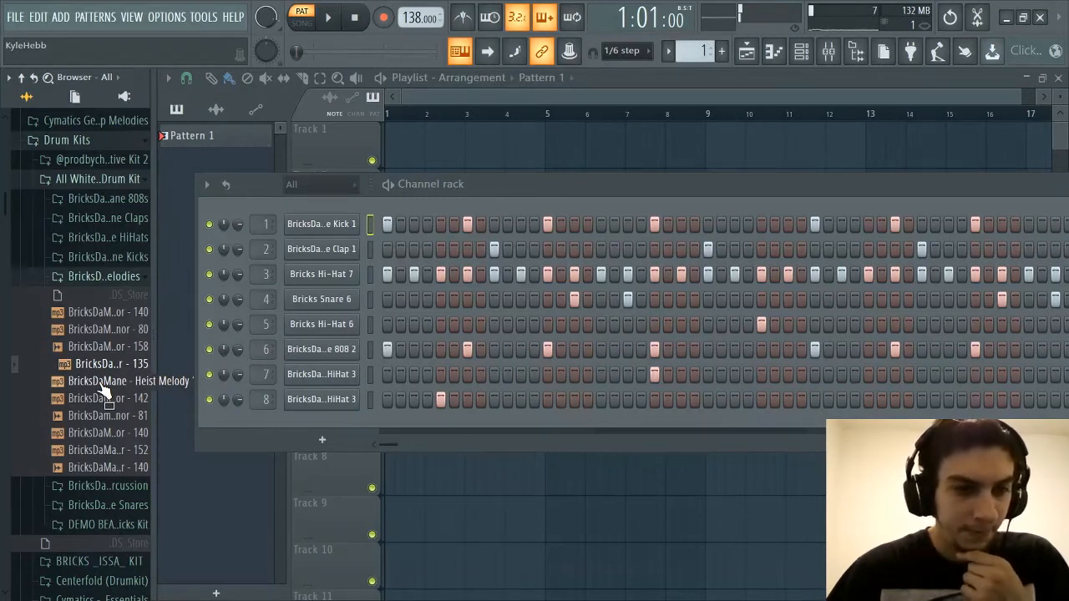
pyautogui.click(101, 384)
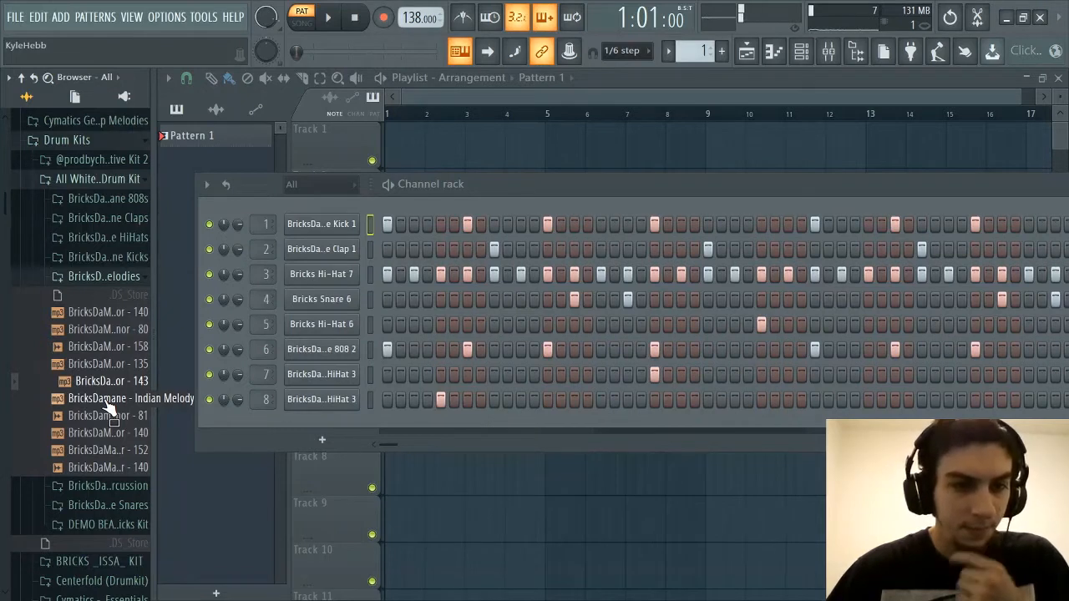
pyautogui.click(106, 401)
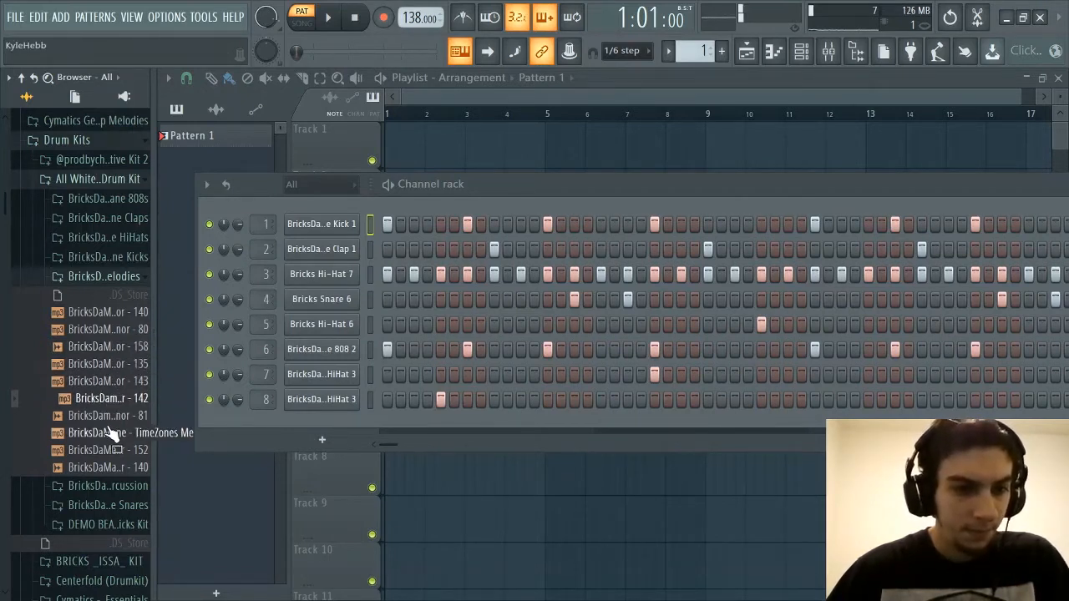
# Audition the Survival, TimeZones, Wreckless and Bank Accounts melodies, and collapse the BricksDaMane Melodies folder
pyautogui.press('Down')
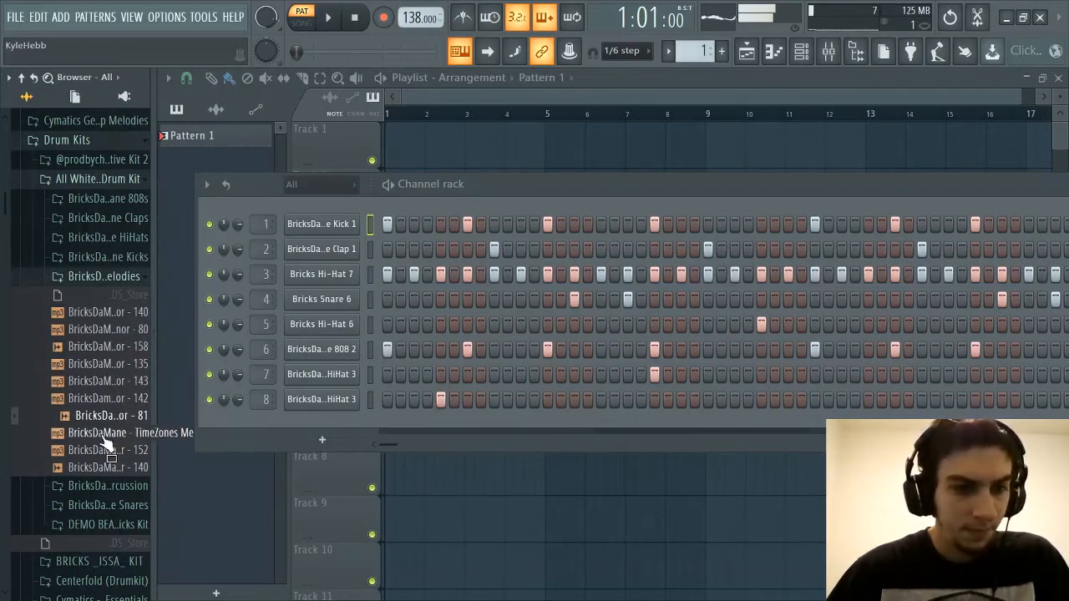
pyautogui.click(124, 279)
pyautogui.click(123, 279)
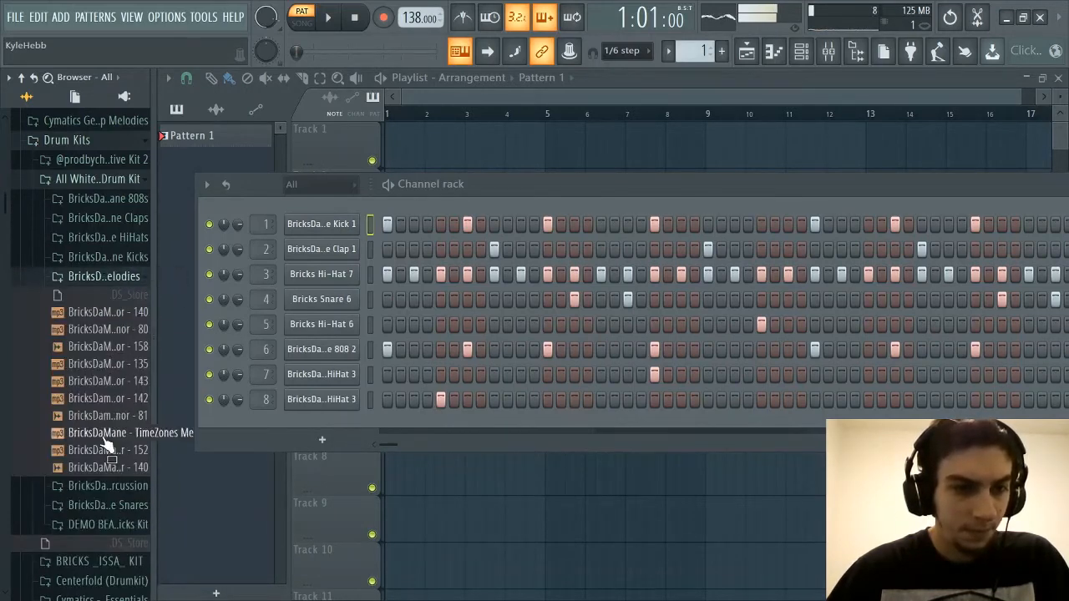
pyautogui.click(105, 433)
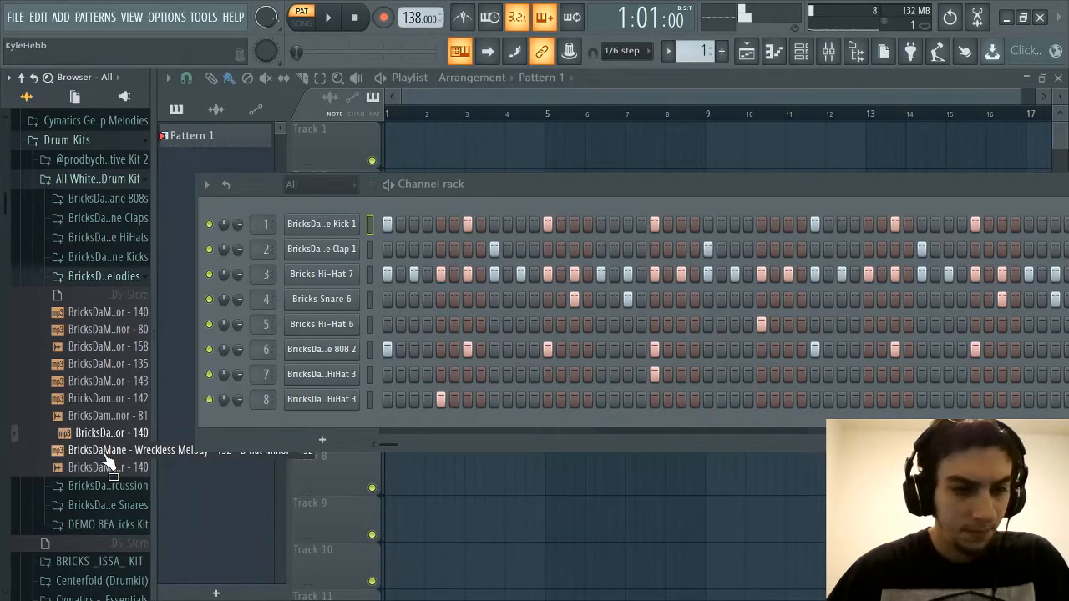
pyautogui.click(104, 453)
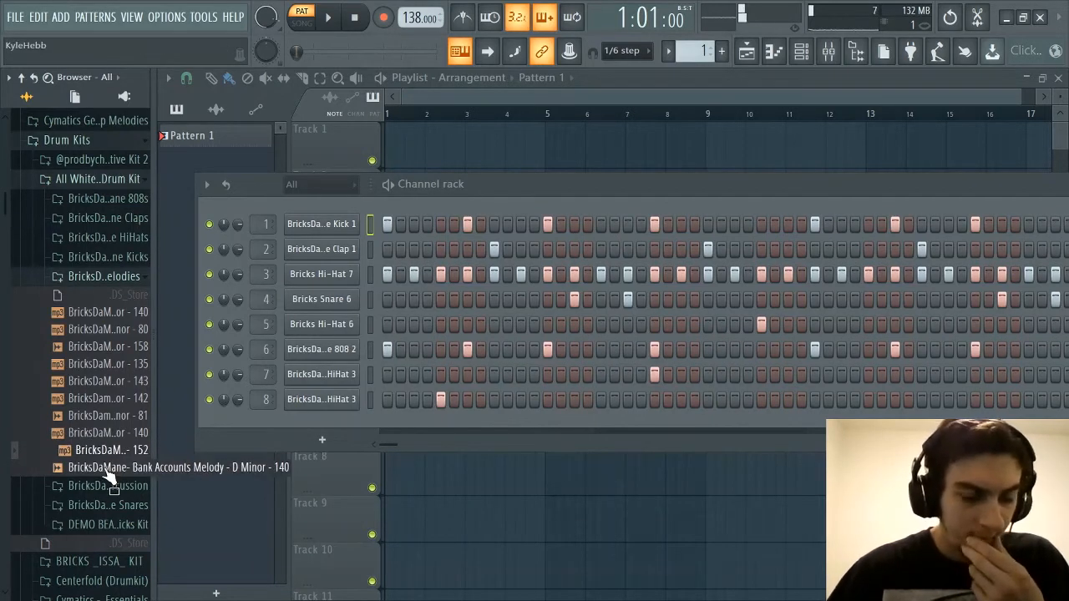
pyautogui.click(103, 472)
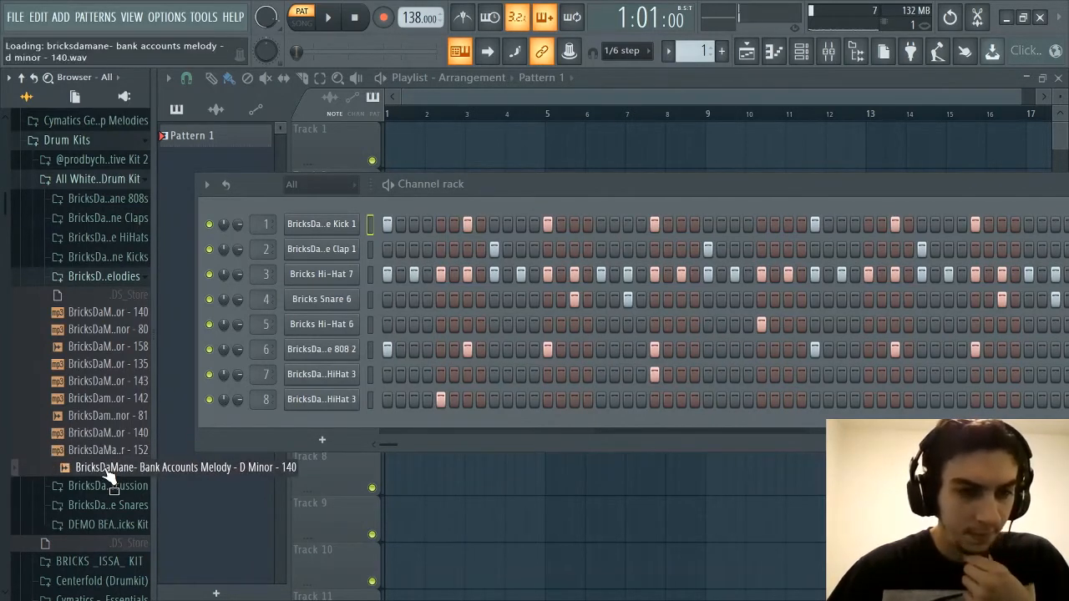
pyautogui.click(117, 279)
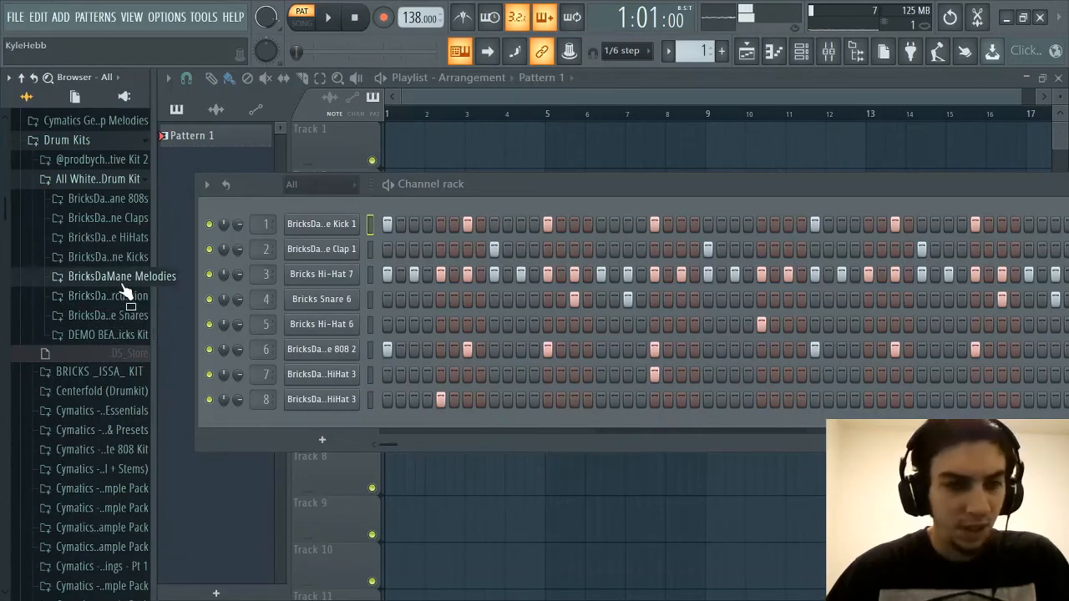
# Play the pattern briefly and move the channel rack up and away from the browser, leaving the BricksDaMane Melodies folder collapsed
pyautogui.click(119, 277)
pyautogui.press('space')
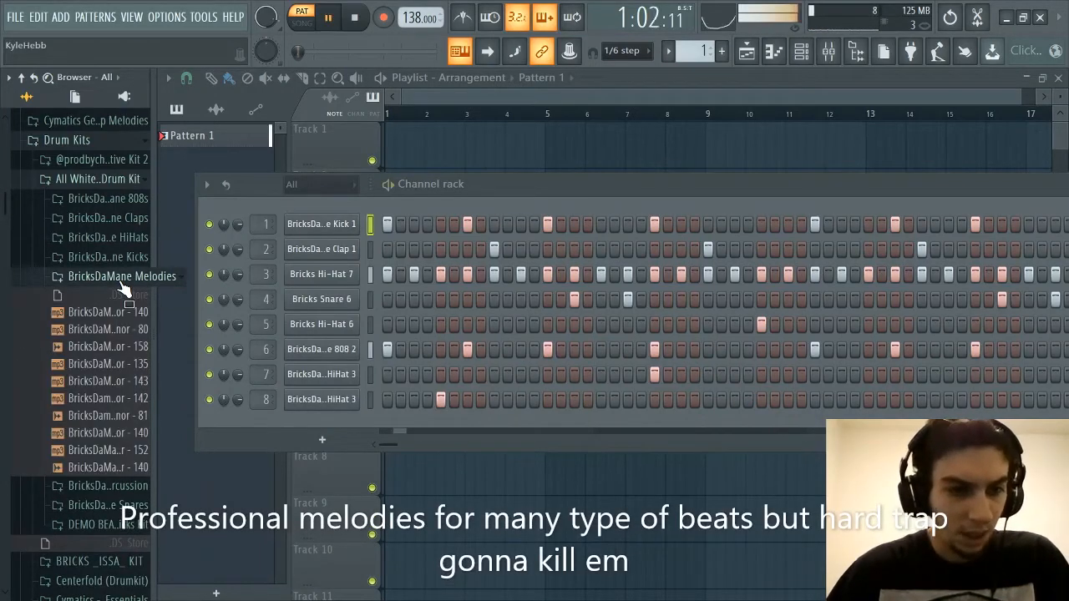
pyautogui.click(120, 283)
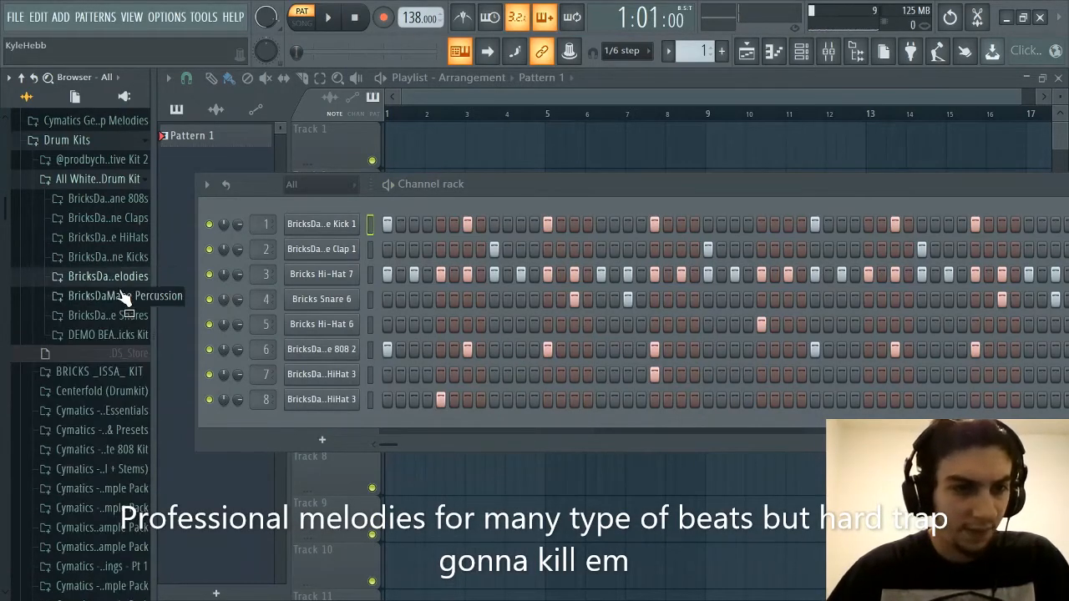
pyautogui.click(126, 283)
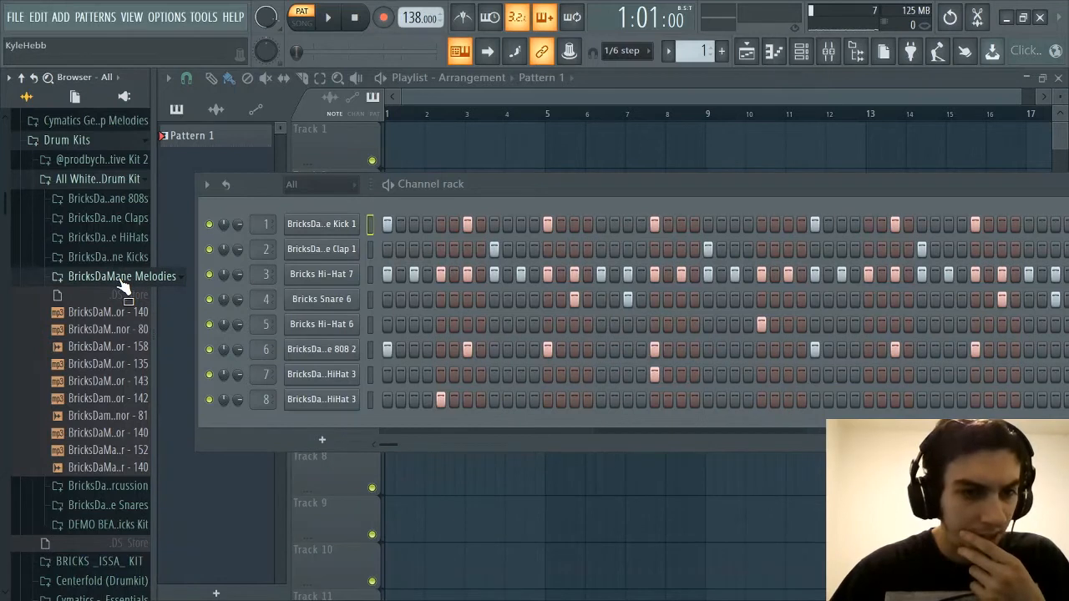
pyautogui.moveTo(487, 185); pyautogui.dragTo(556, 114)
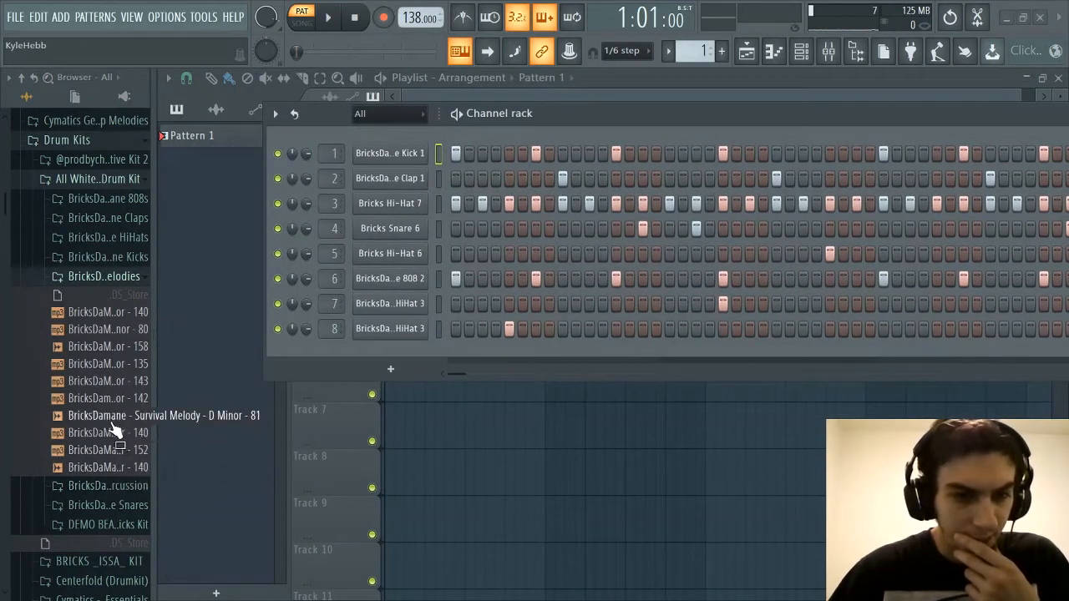
pyautogui.click(106, 282)
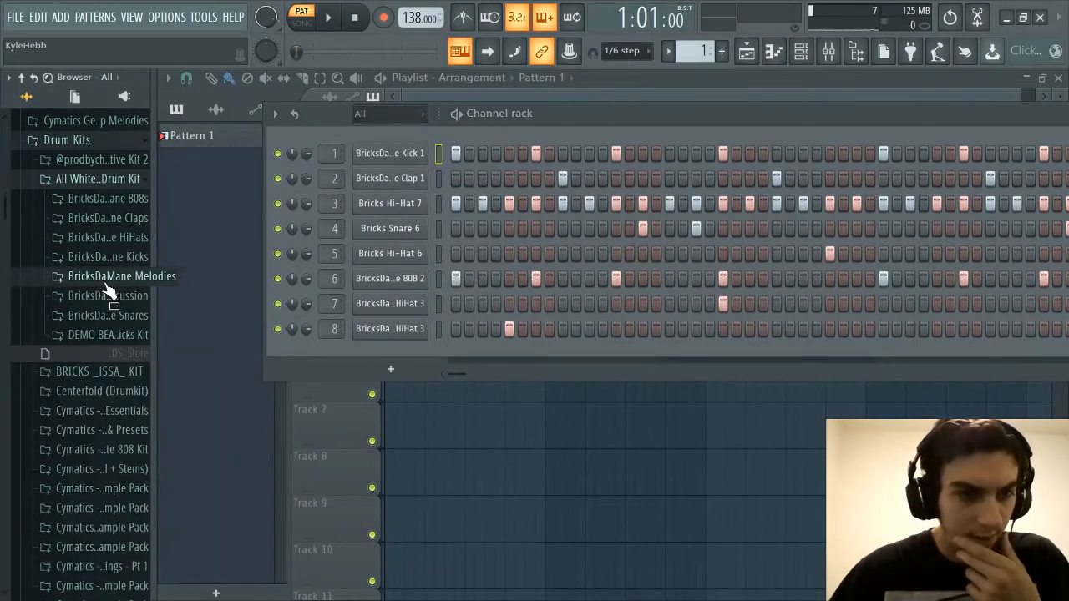
# Open the BricksDaMane Percussion folder and audition its samples in order from Percussion 1 to Percussion 15
pyautogui.click(99, 297)
pyautogui.scroll(-3, 113, 343)
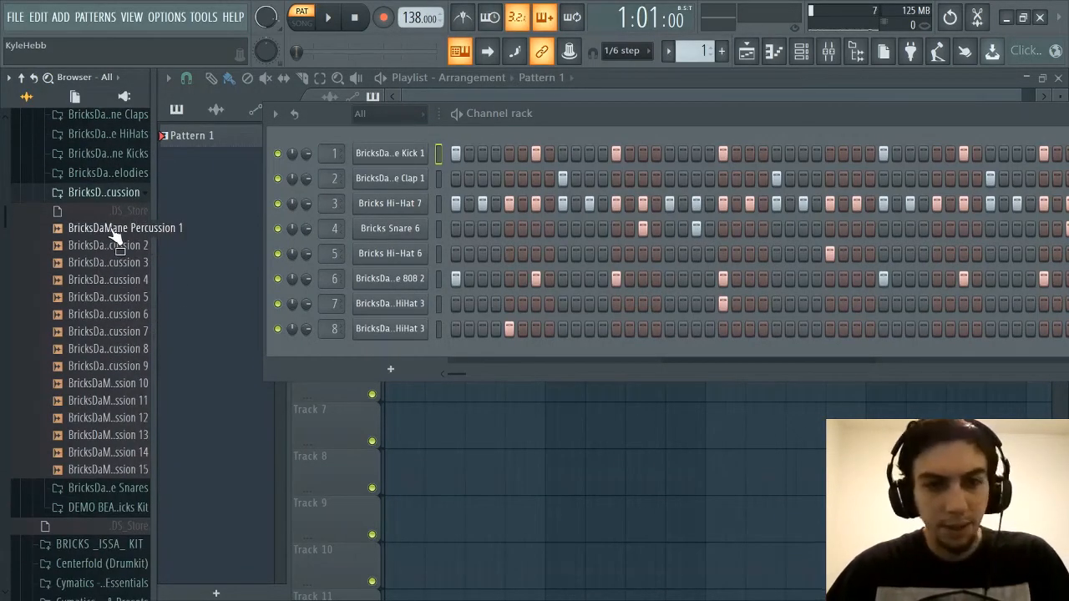
pyautogui.click(113, 232)
pyautogui.click(113, 248)
pyautogui.click(111, 264)
pyautogui.click(110, 282)
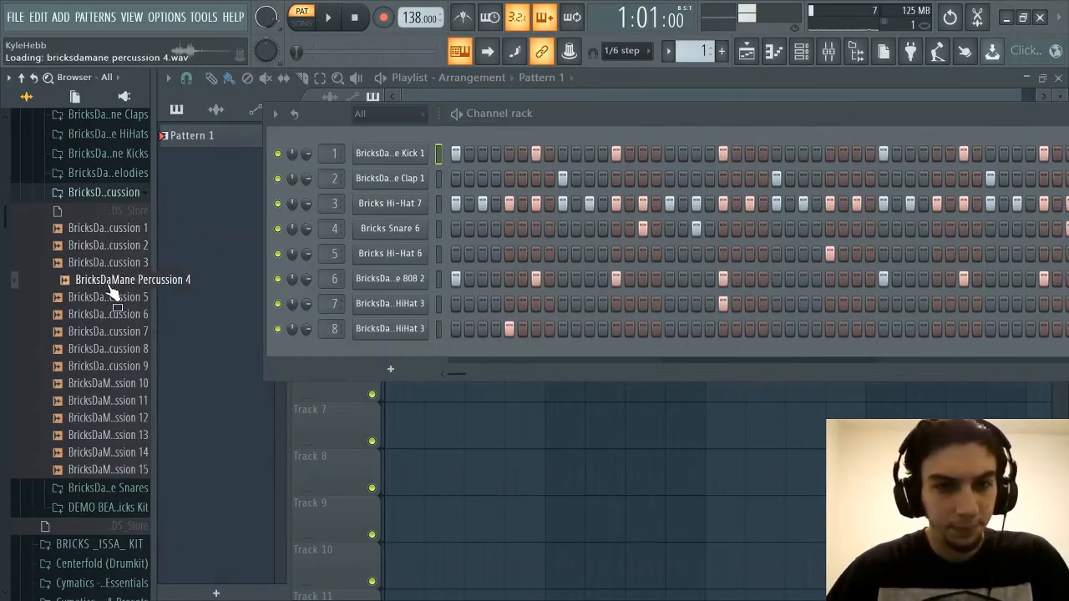
pyautogui.click(108, 299)
pyautogui.click(108, 315)
pyautogui.click(108, 331)
pyautogui.click(108, 348)
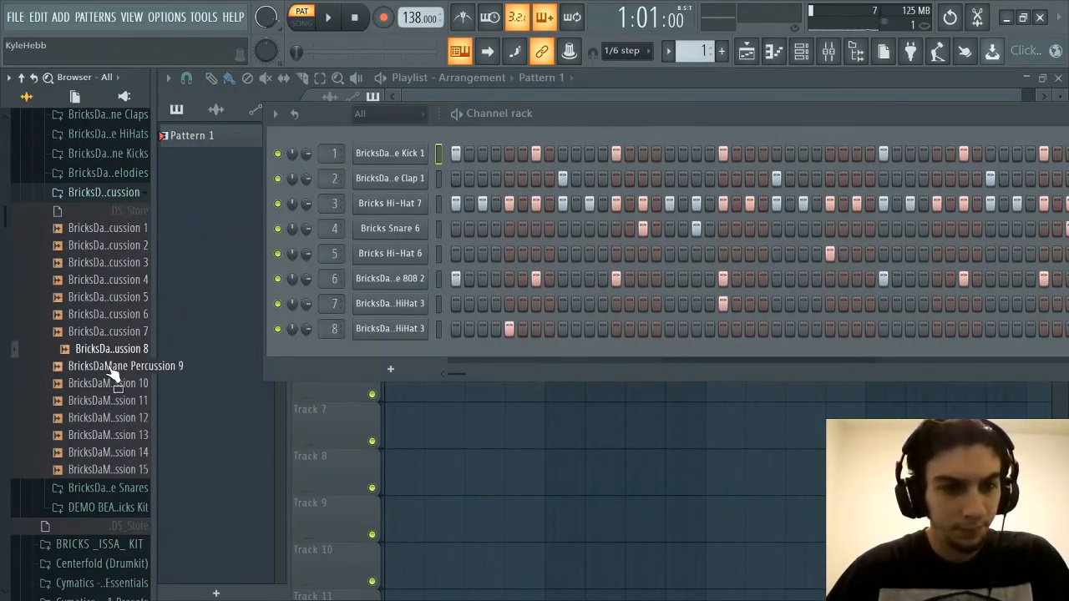
pyautogui.click(108, 365)
pyautogui.click(107, 383)
pyautogui.click(104, 400)
pyautogui.click(106, 417)
pyautogui.click(103, 435)
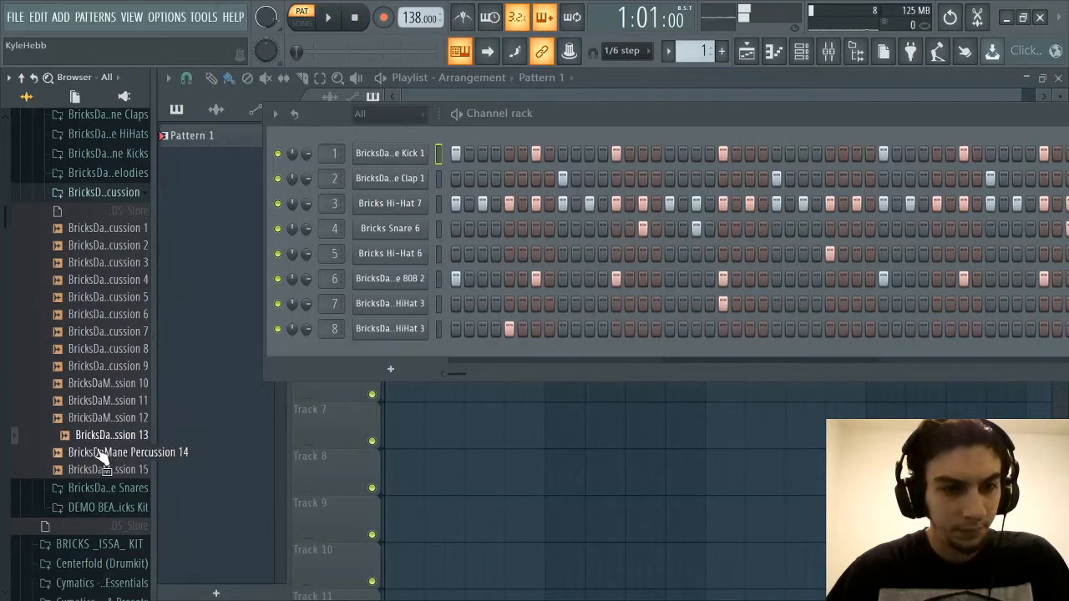
pyautogui.click(101, 452)
pyautogui.click(105, 470)
# Audition BricksDaMane Percussion 8 again, go back through Percussion 6 to 2, and replay Percussion 3
pyautogui.click(117, 349)
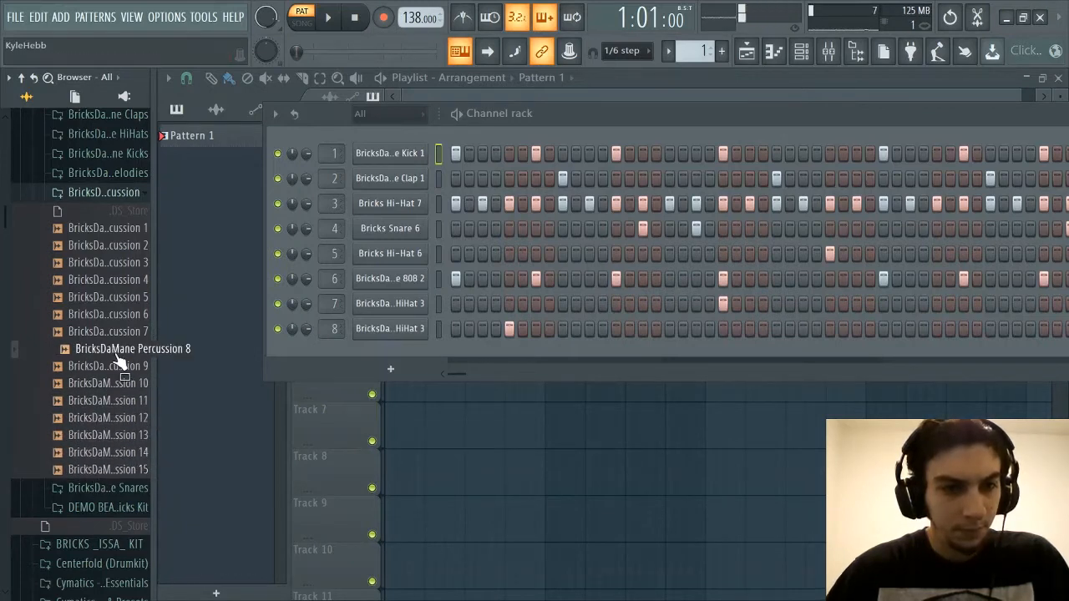
pyautogui.click(121, 314)
pyautogui.click(119, 297)
pyautogui.click(117, 280)
pyautogui.click(117, 262)
pyautogui.click(117, 246)
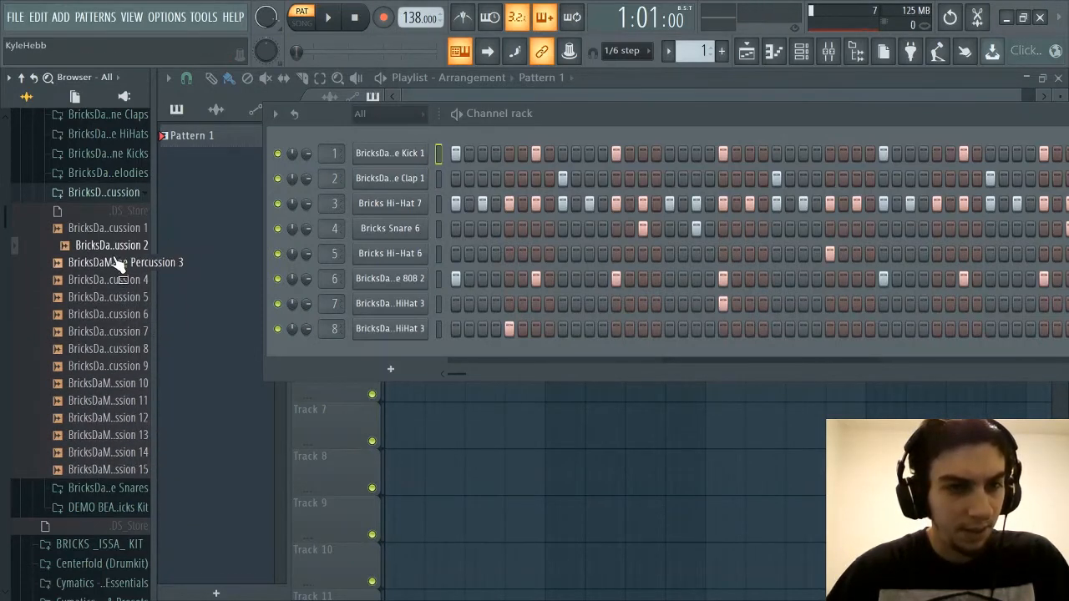
pyautogui.click(117, 263)
# Compare BricksDaMane Percussion 8, 9 and 10 by auditioning them again
pyautogui.click(124, 351)
pyautogui.click(125, 367)
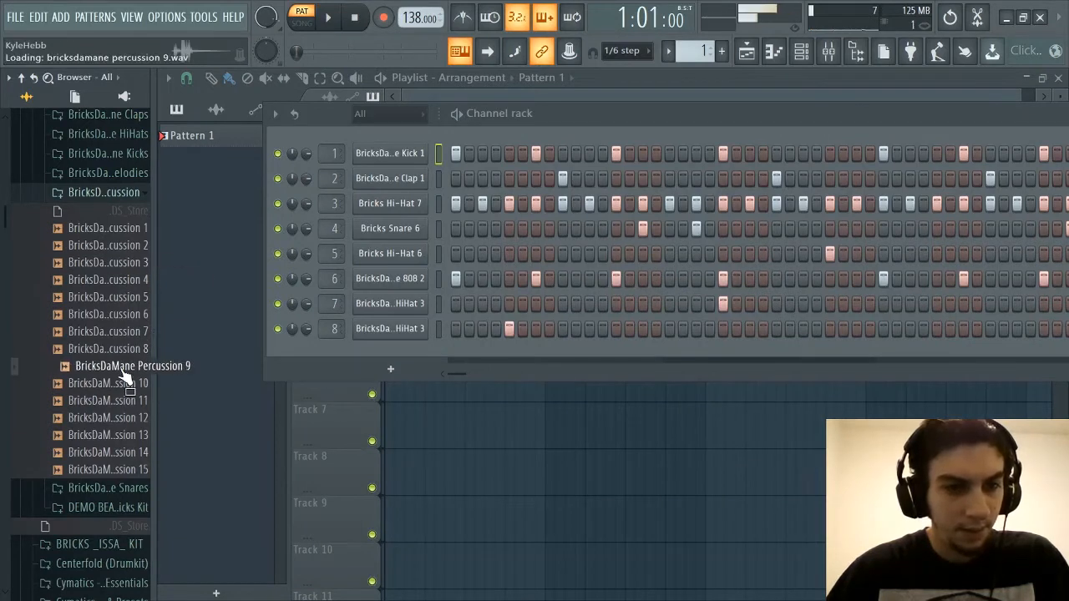
pyautogui.click(121, 383)
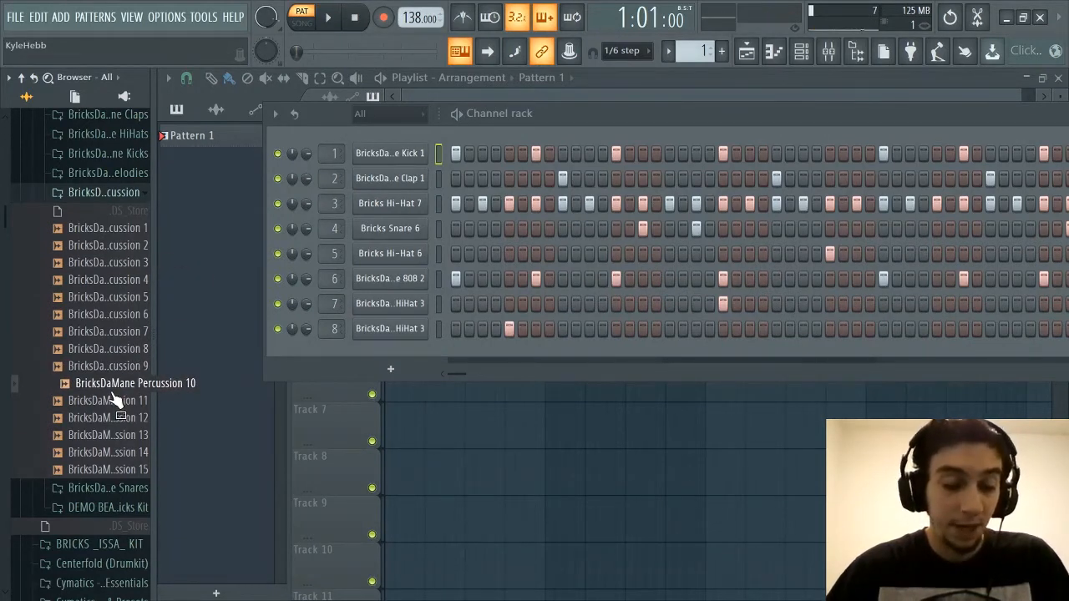
pyautogui.click(108, 401)
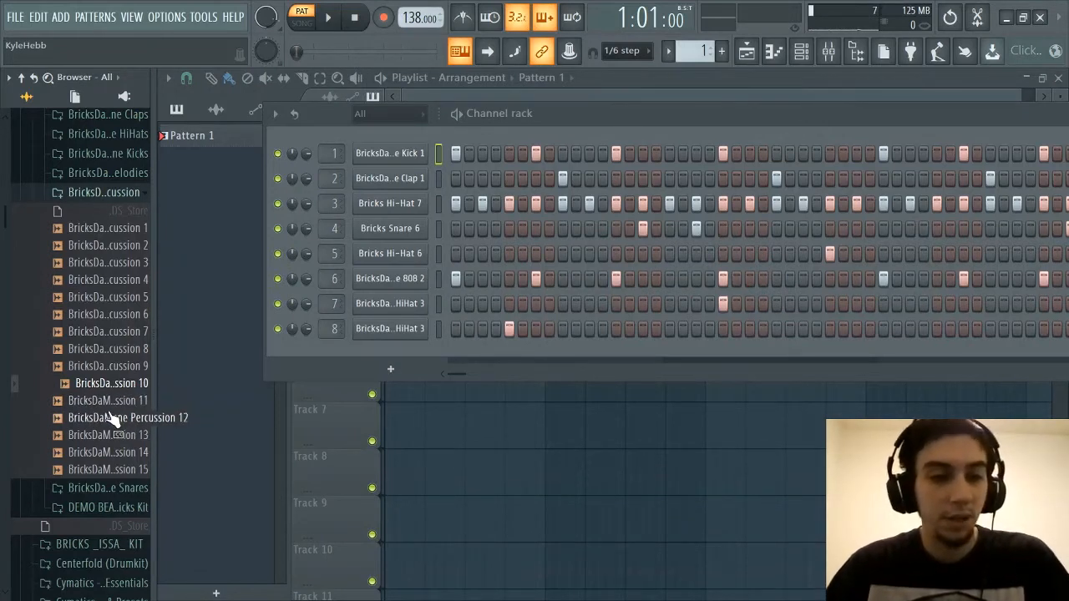
pyautogui.click(110, 389)
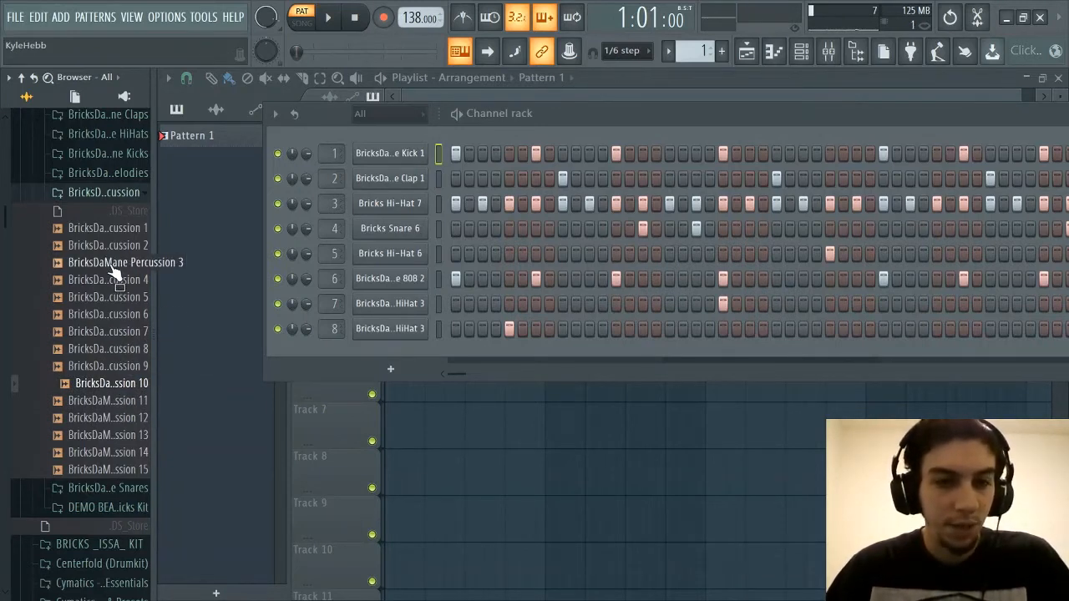
# Audition BricksDaMane Percussion 15, 14 and 13, replay Percussion 14, and collapse the BricksDaMane Percussion folder
pyautogui.click(97, 471)
pyautogui.click(101, 455)
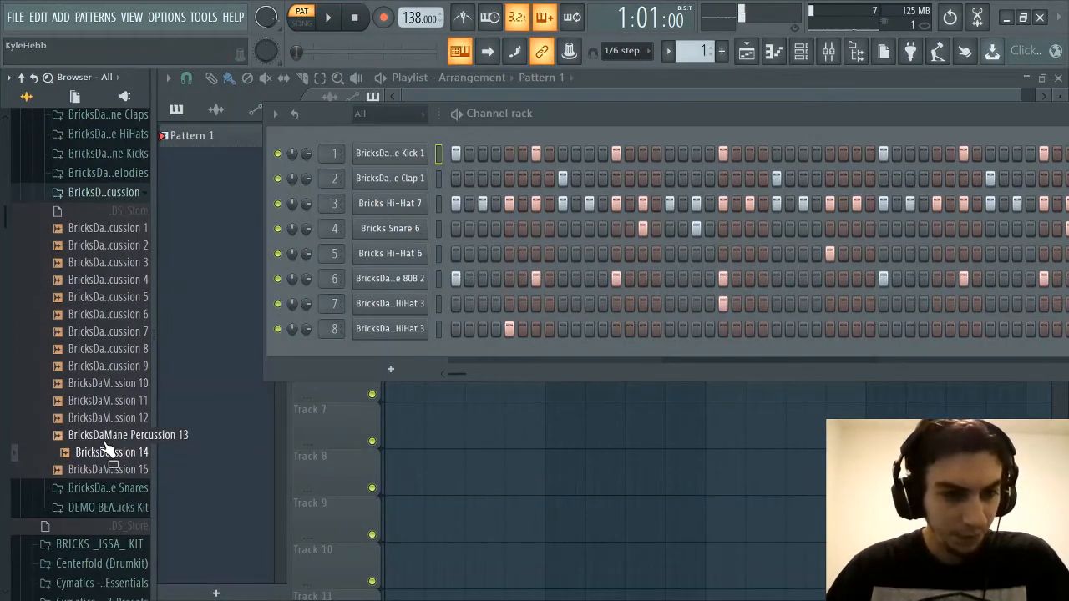
pyautogui.click(104, 435)
pyautogui.click(99, 455)
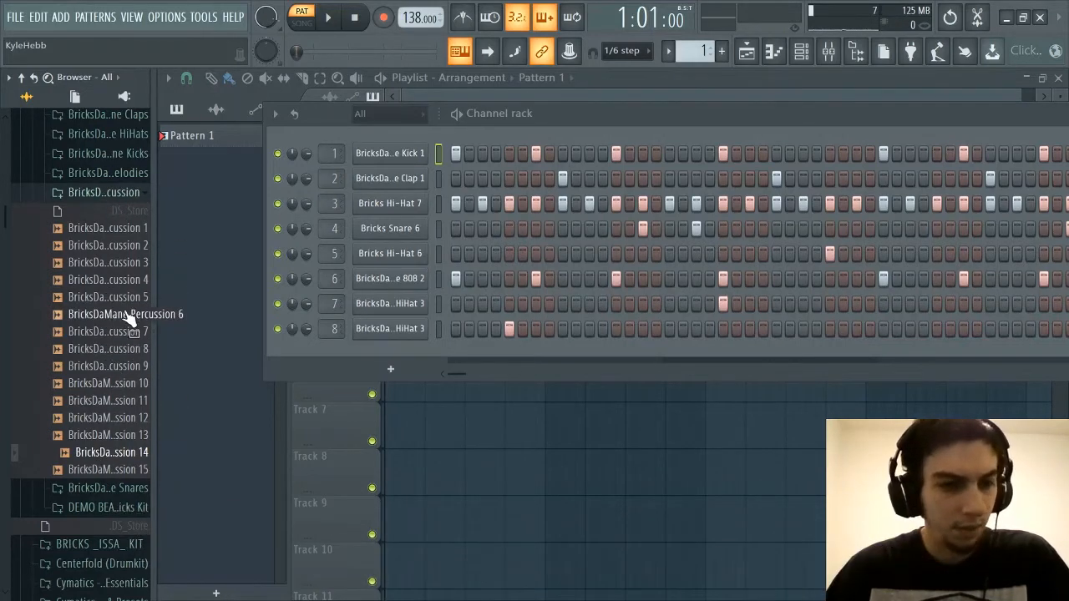
pyautogui.click(124, 199)
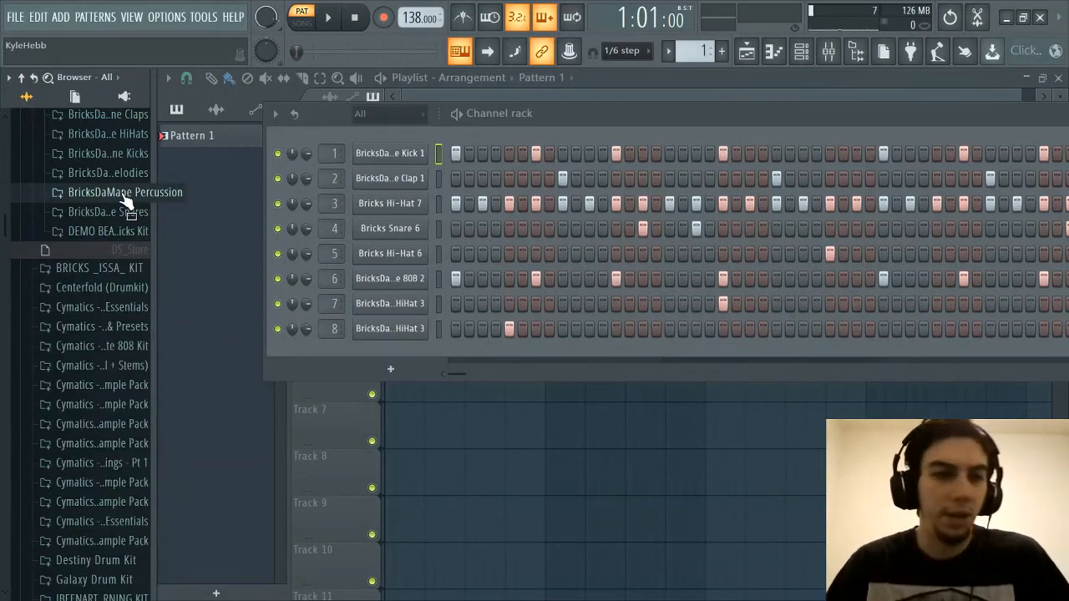
# Open the BricksDaMane Snares folder and audition its samples in order from Snare 1 to Snare 21
pyautogui.click(120, 211)
pyautogui.scroll(-2, 112, 242)
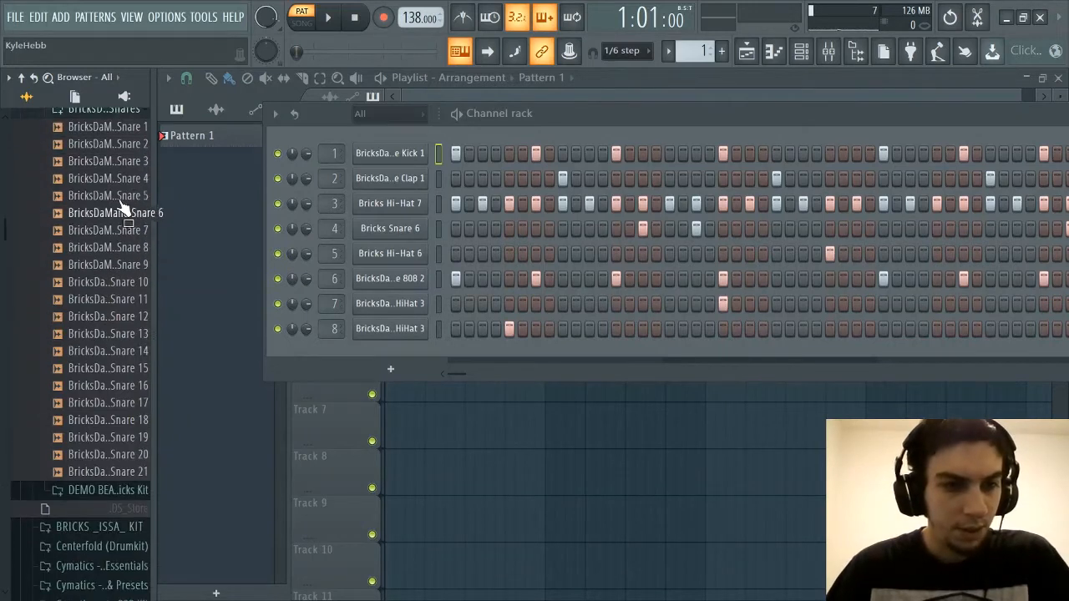
pyautogui.click(124, 130)
pyautogui.click(119, 146)
pyautogui.click(112, 163)
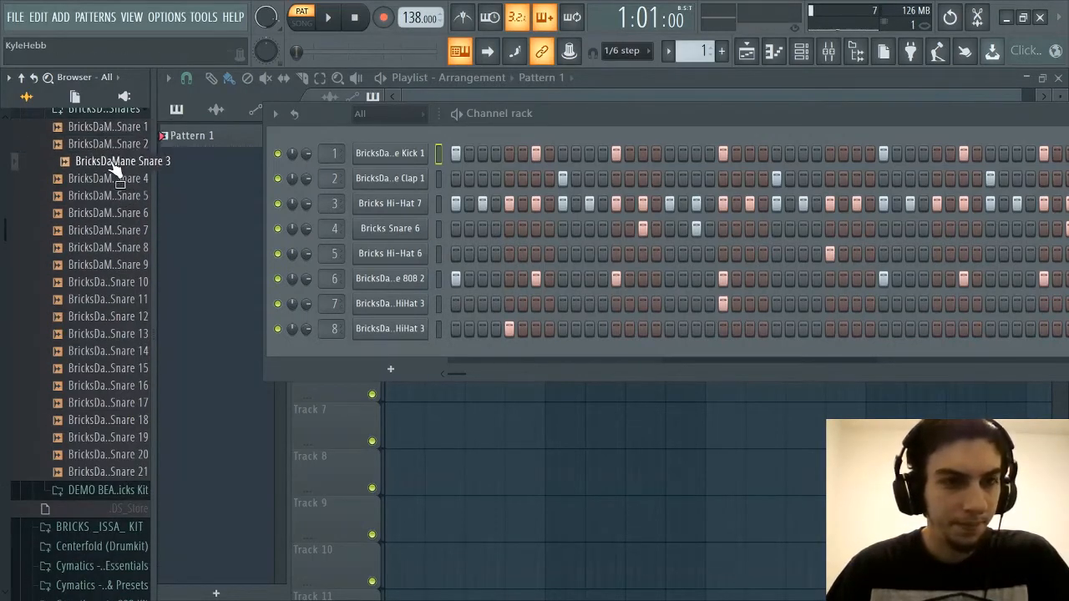
pyautogui.click(111, 179)
pyautogui.click(104, 196)
pyautogui.click(99, 213)
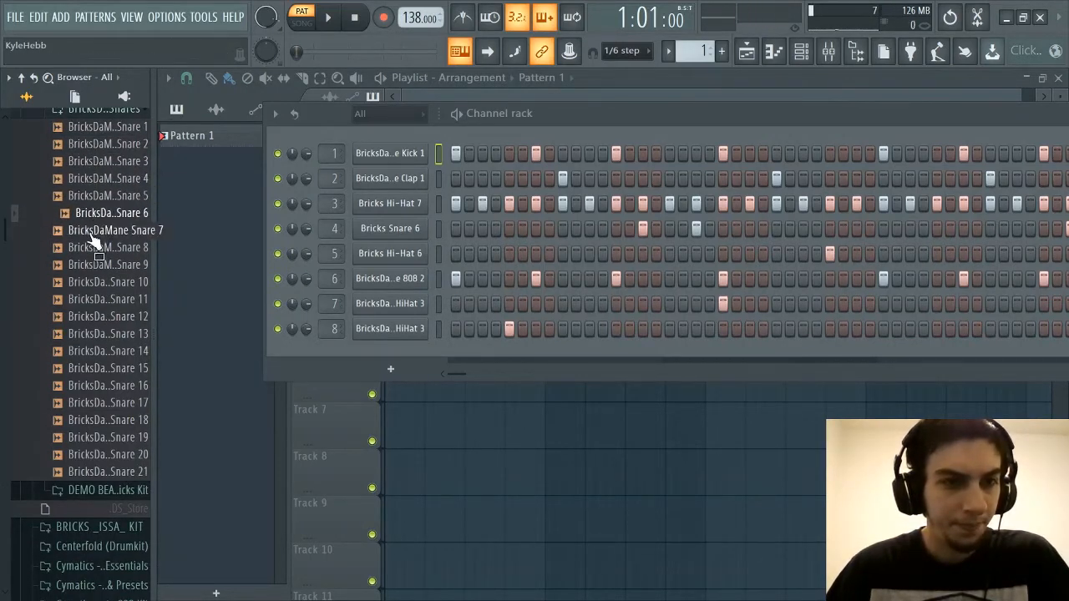
pyautogui.click(91, 233)
pyautogui.click(89, 247)
pyautogui.click(90, 265)
pyautogui.click(90, 282)
pyautogui.click(90, 300)
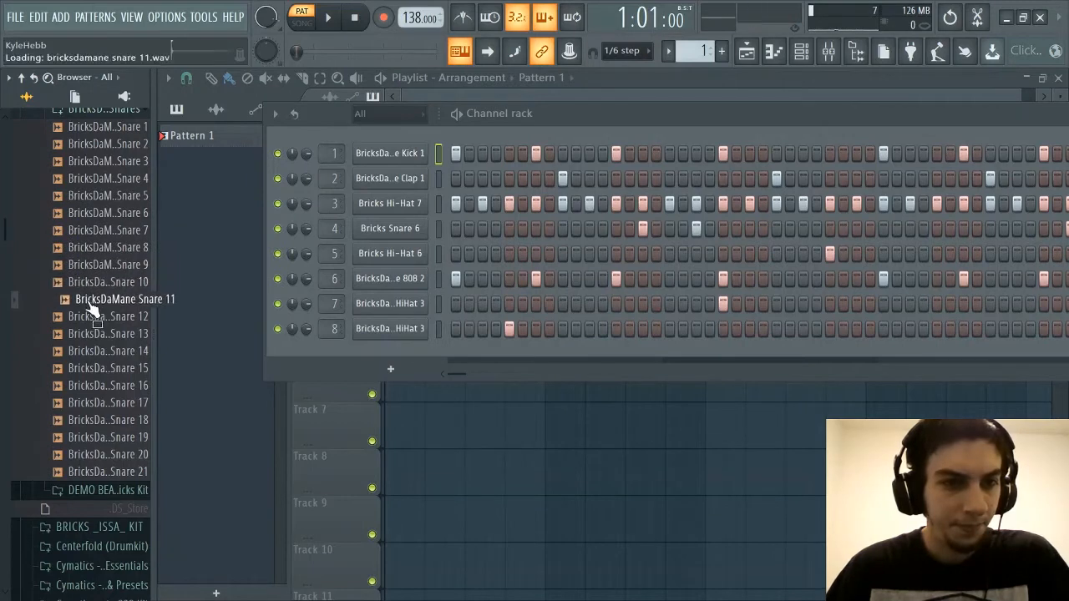
pyautogui.click(88, 317)
pyautogui.click(87, 334)
pyautogui.click(85, 351)
pyautogui.click(83, 368)
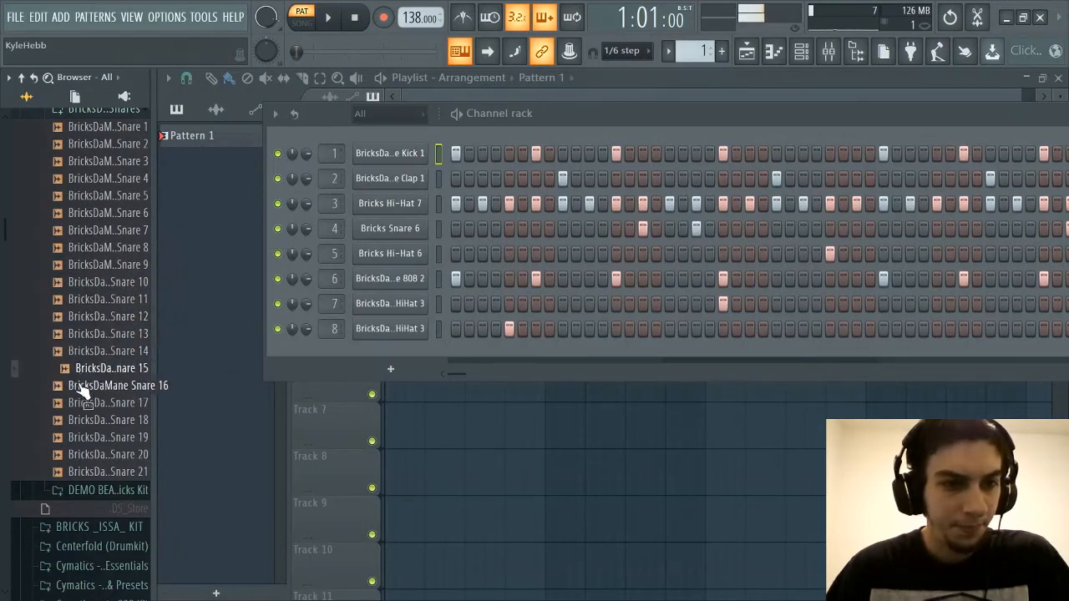
pyautogui.click(83, 386)
pyautogui.click(84, 402)
pyautogui.click(85, 420)
pyautogui.click(86, 436)
pyautogui.click(89, 454)
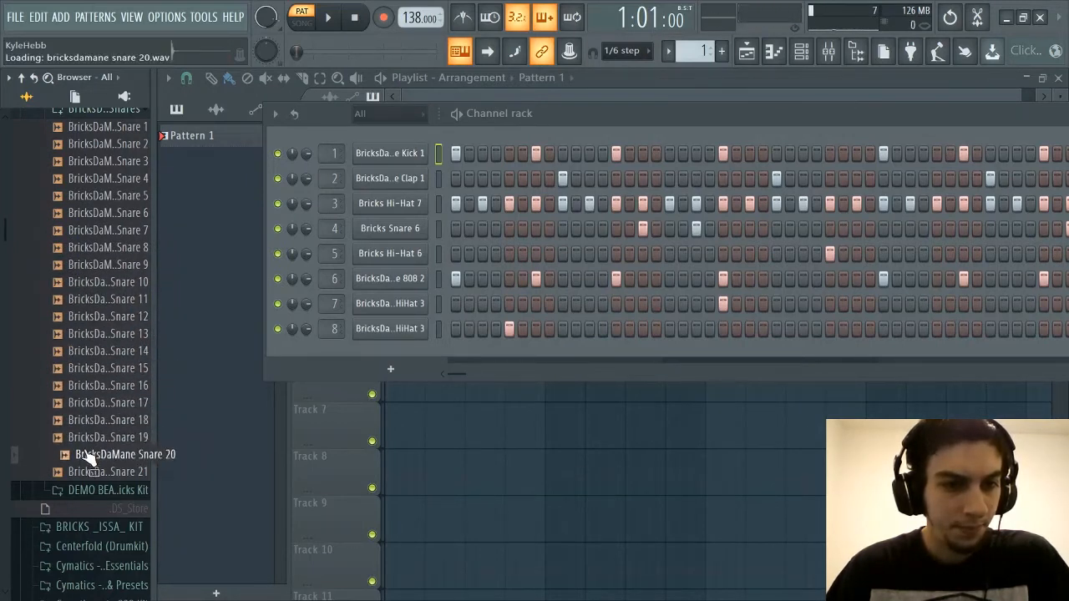
pyautogui.click(90, 472)
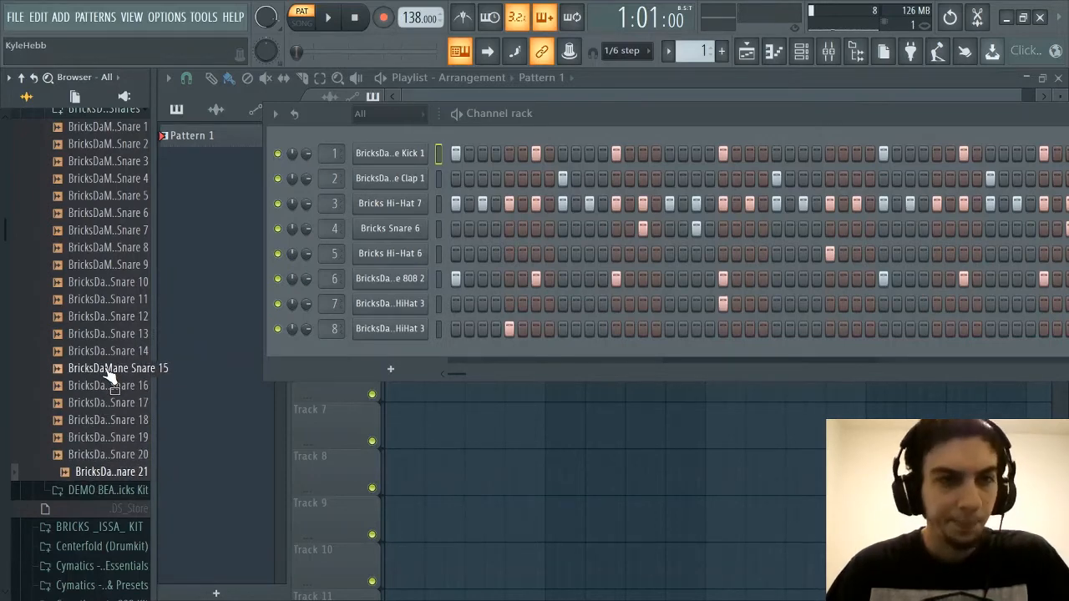
# Audition BricksDaMane Snare 17, 18 and 19 again
pyautogui.scroll(2, 106, 370)
pyautogui.scroll(-2, 105, 371)
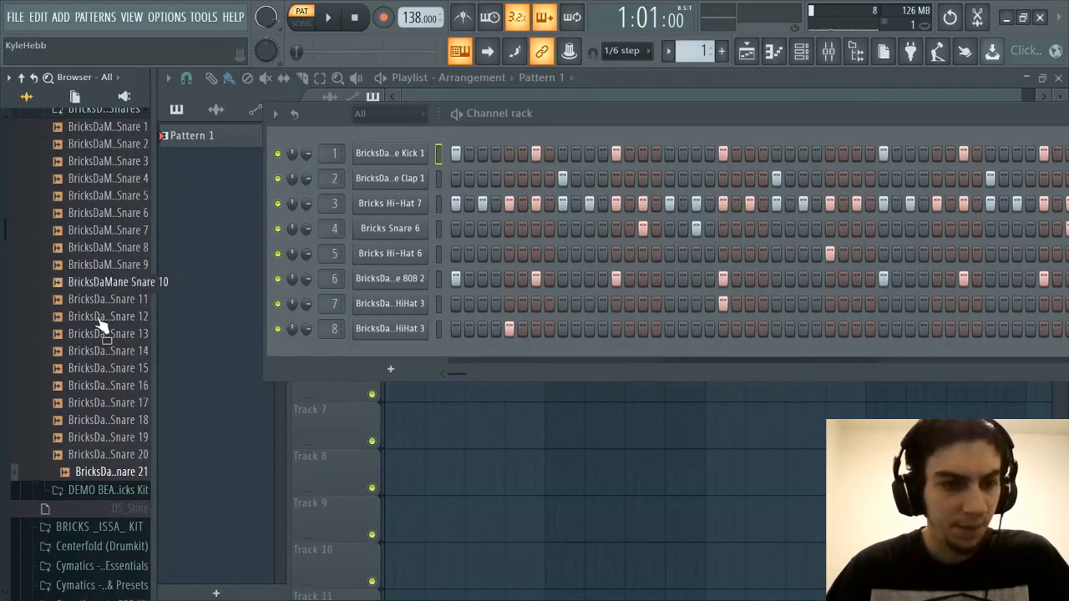
pyautogui.click(84, 402)
pyautogui.click(85, 421)
pyautogui.click(92, 437)
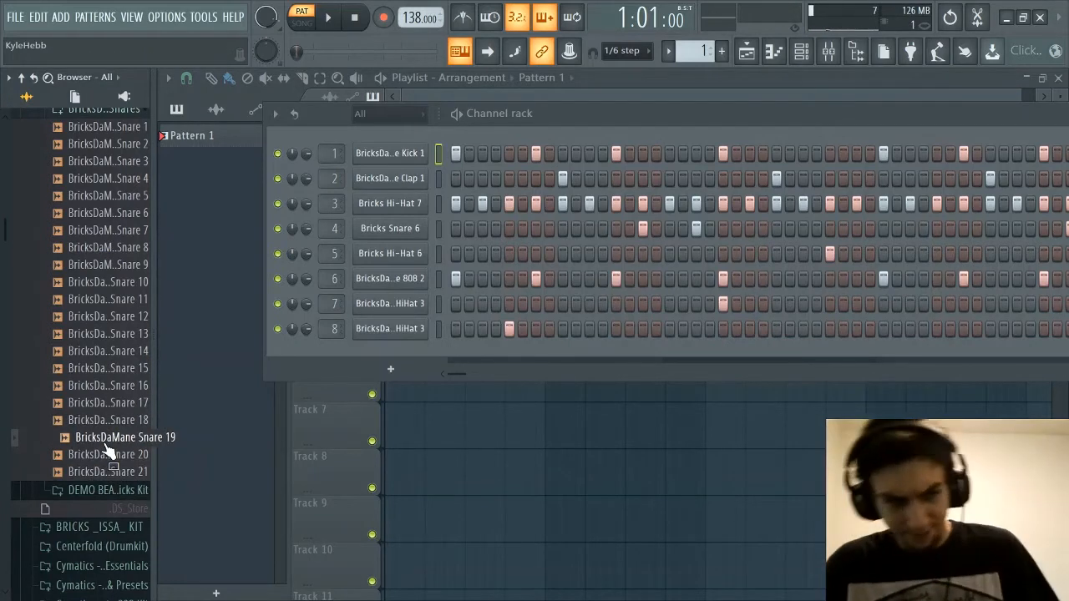
# Audition BricksDaMane Snare 5 through Snare 11 again in order
pyautogui.scroll(2, 109, 438)
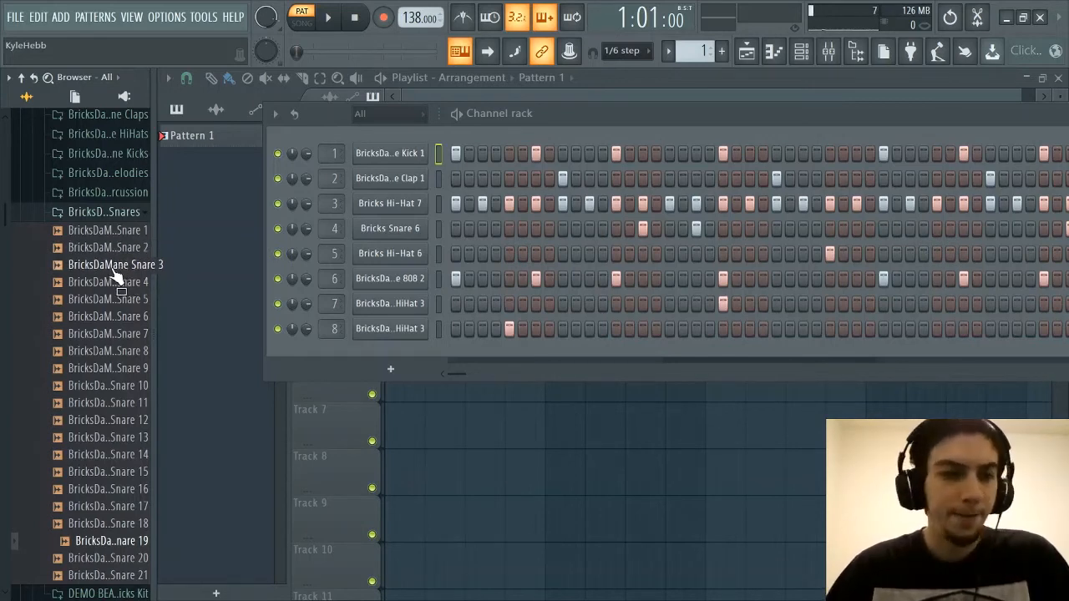
pyautogui.click(110, 299)
pyautogui.click(104, 317)
pyautogui.click(96, 334)
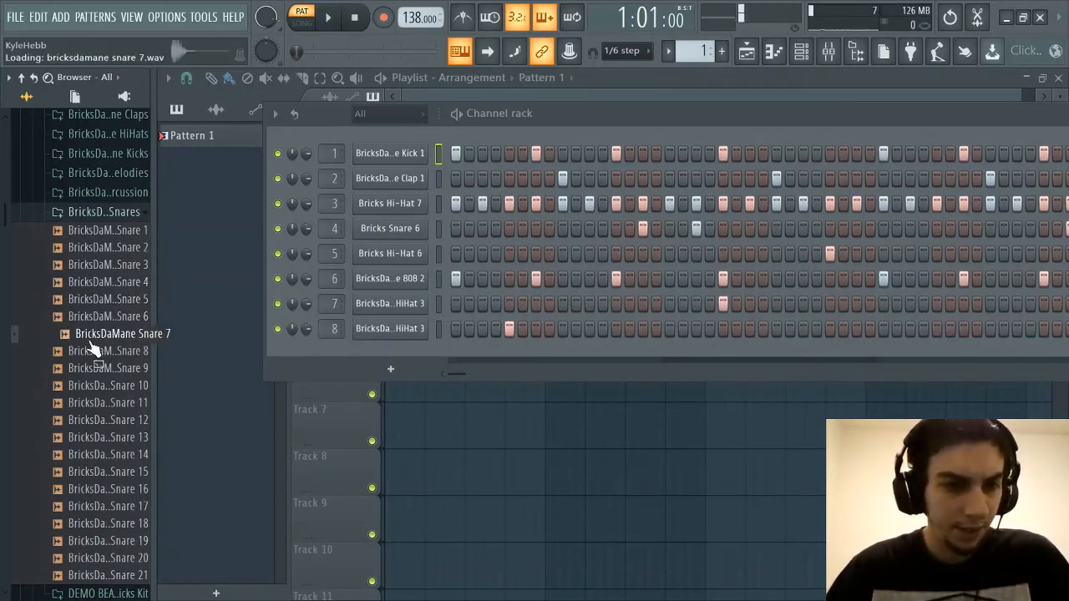
pyautogui.click(92, 351)
pyautogui.click(88, 369)
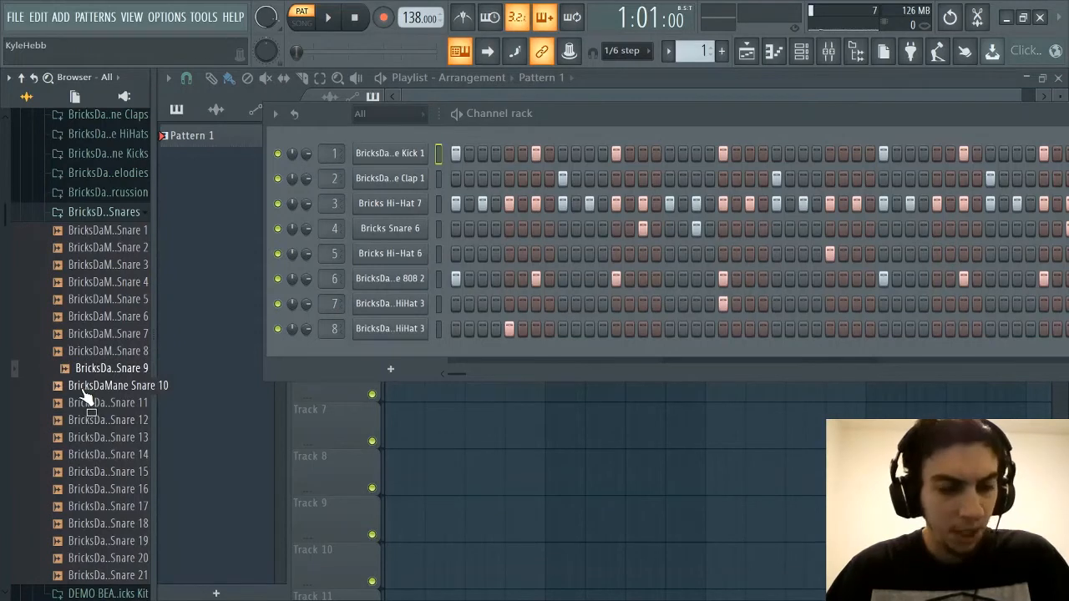
pyautogui.click(83, 388)
pyautogui.click(87, 403)
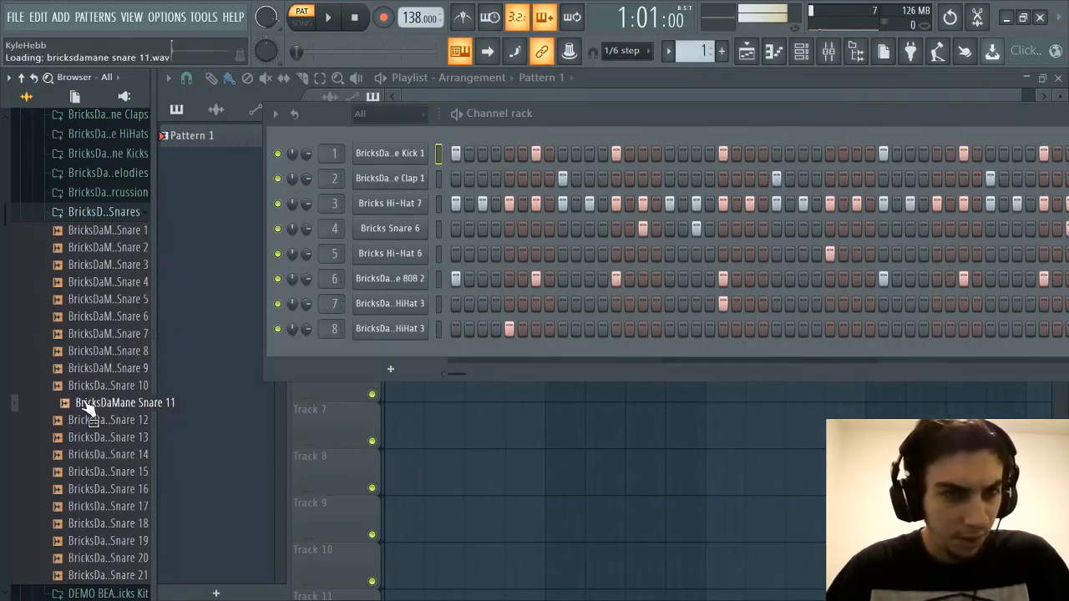
# Compare BricksDaMane Snare 17, 18, 19 and 20 by auditioning them once more
pyautogui.scroll(-3, 86, 407)
pyautogui.click(88, 404)
pyautogui.click(89, 420)
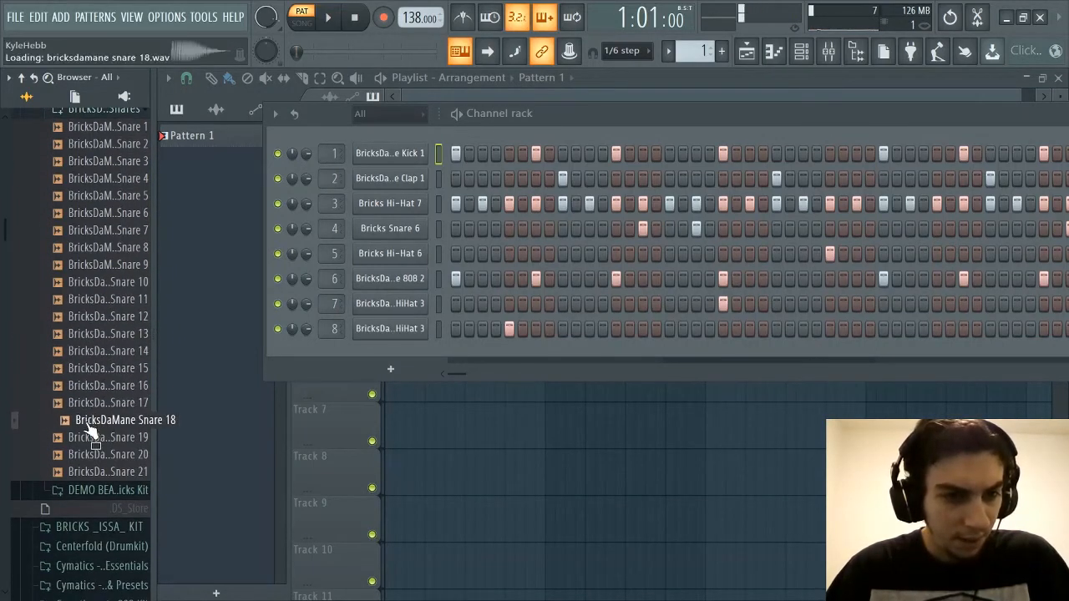
pyautogui.click(92, 438)
pyautogui.click(90, 456)
# Audition BricksDaMane Snare 19 and swap it in for the Bricks Snare 6 sample on channel 4
pyautogui.scroll(5, 79, 397)
pyautogui.scroll(-2, 109, 334)
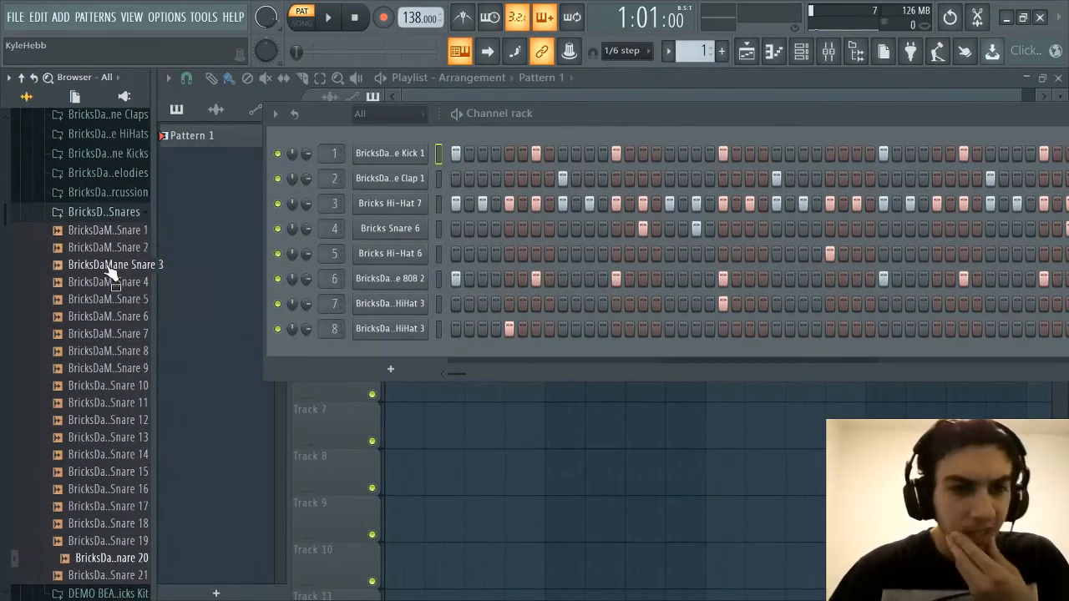
pyautogui.scroll(-3, 105, 375)
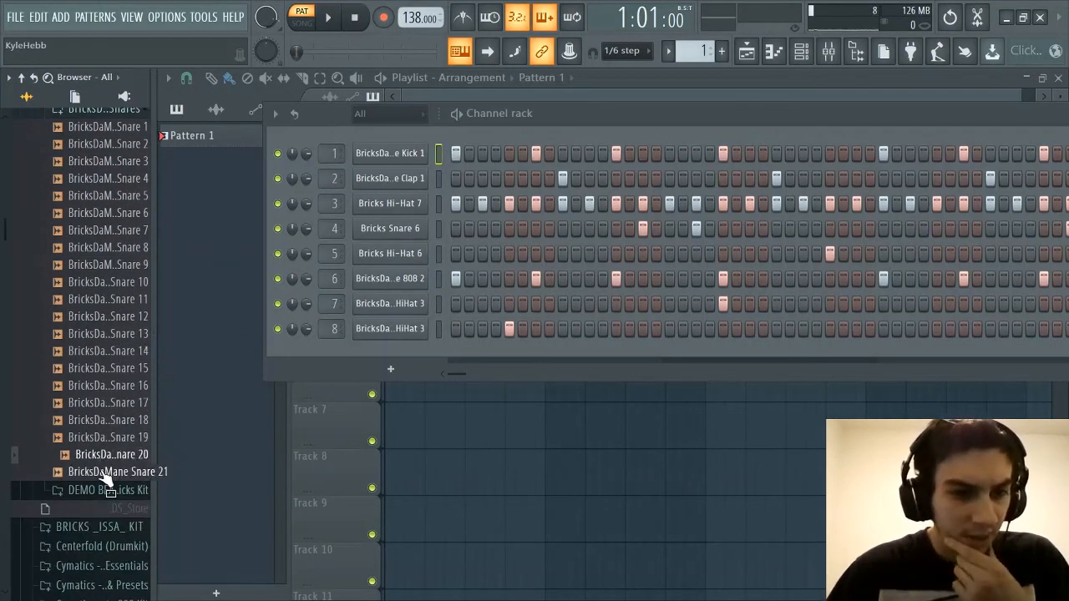
pyautogui.click(107, 441)
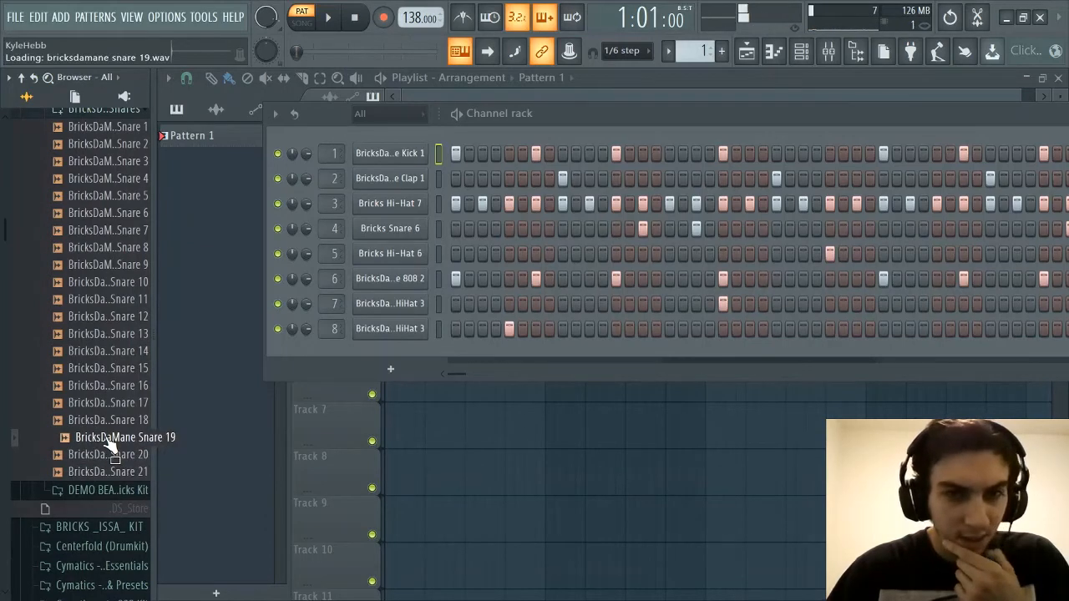
pyautogui.moveTo(108, 447); pyautogui.dragTo(376, 230)
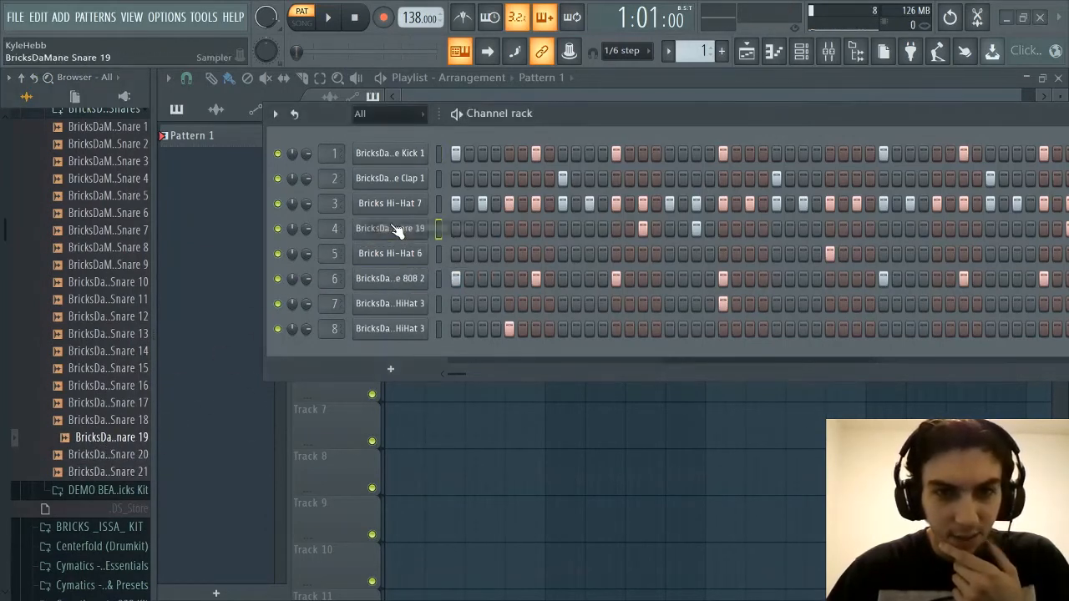
# Replay BricksDaMane Snare 19 and collapse the BricksDaMane Snares folder
pyautogui.scroll(2, 92, 359)
pyautogui.scroll(-2, 88, 468)
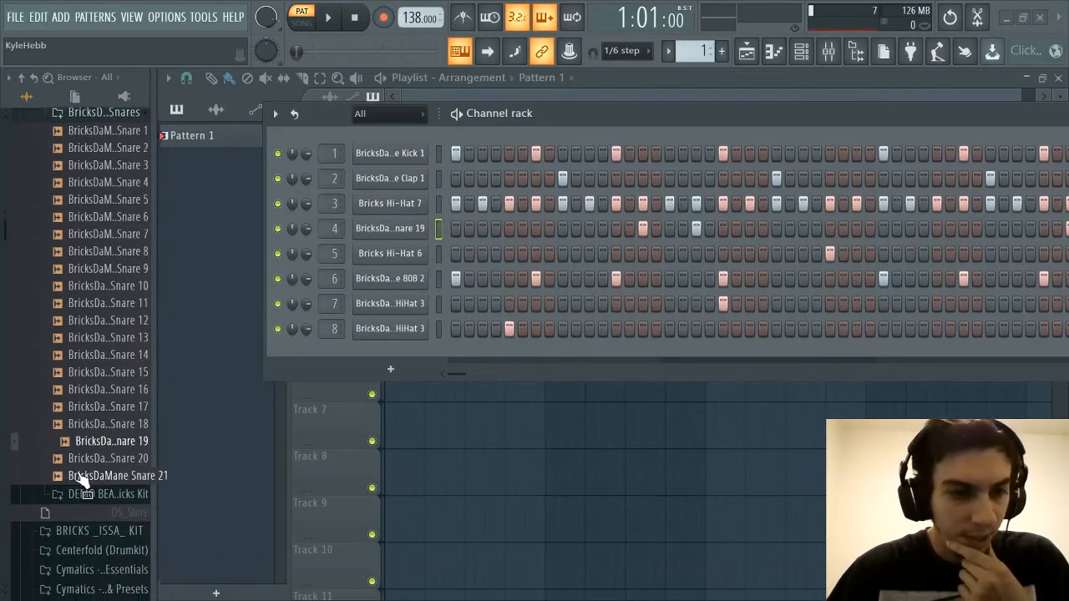
pyautogui.click(117, 442)
pyautogui.scroll(2, 112, 438)
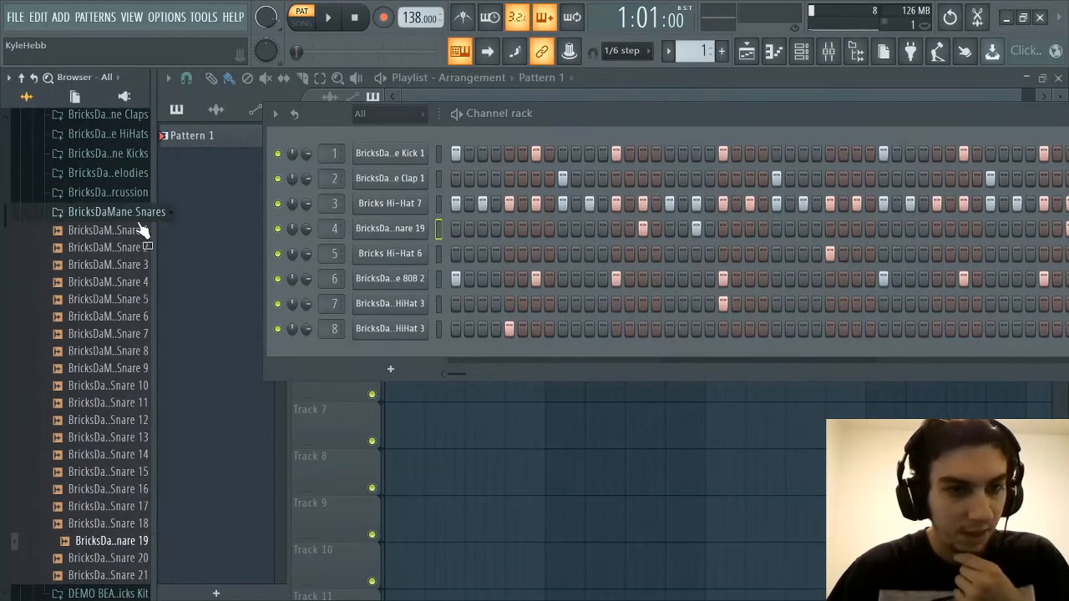
pyautogui.click(132, 214)
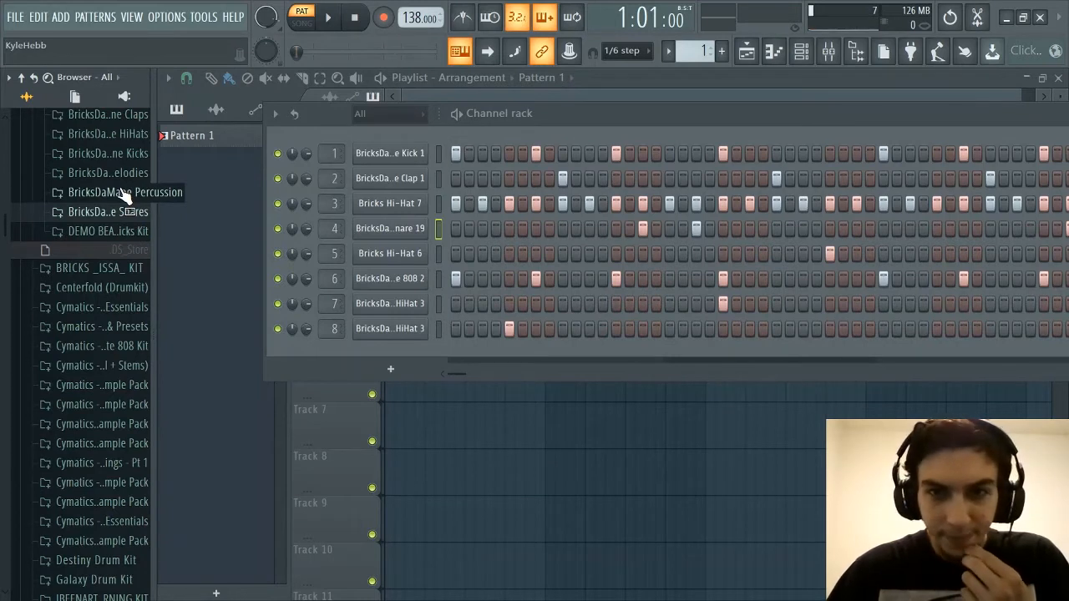
# Check the contents of the All White Bricks kit's demo beat and video folder, and collapse it
pyautogui.click(124, 237)
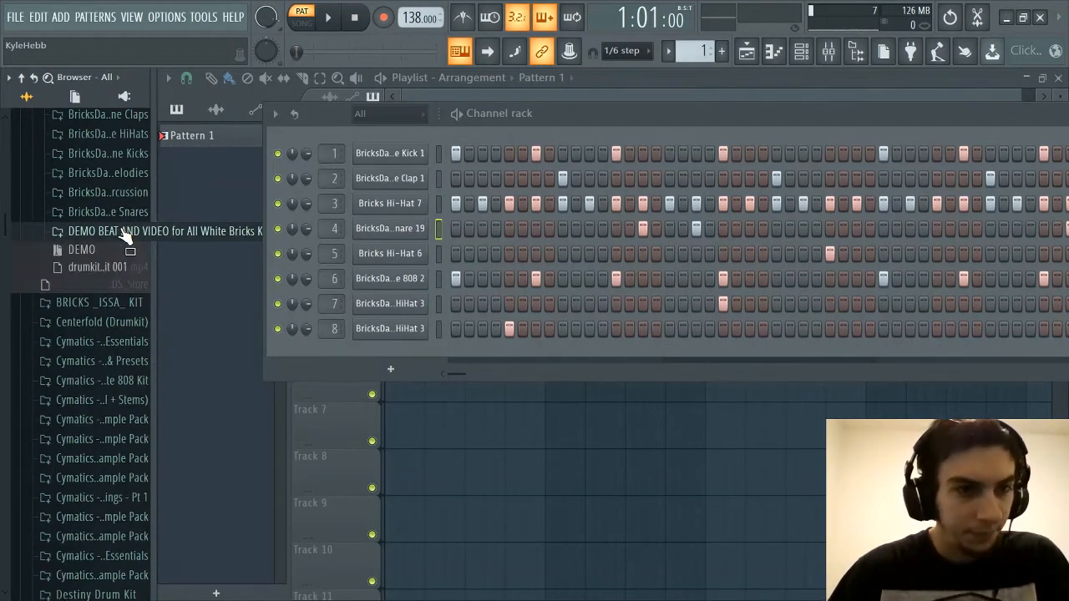
pyautogui.click(124, 236)
pyautogui.scroll(4, 120, 212)
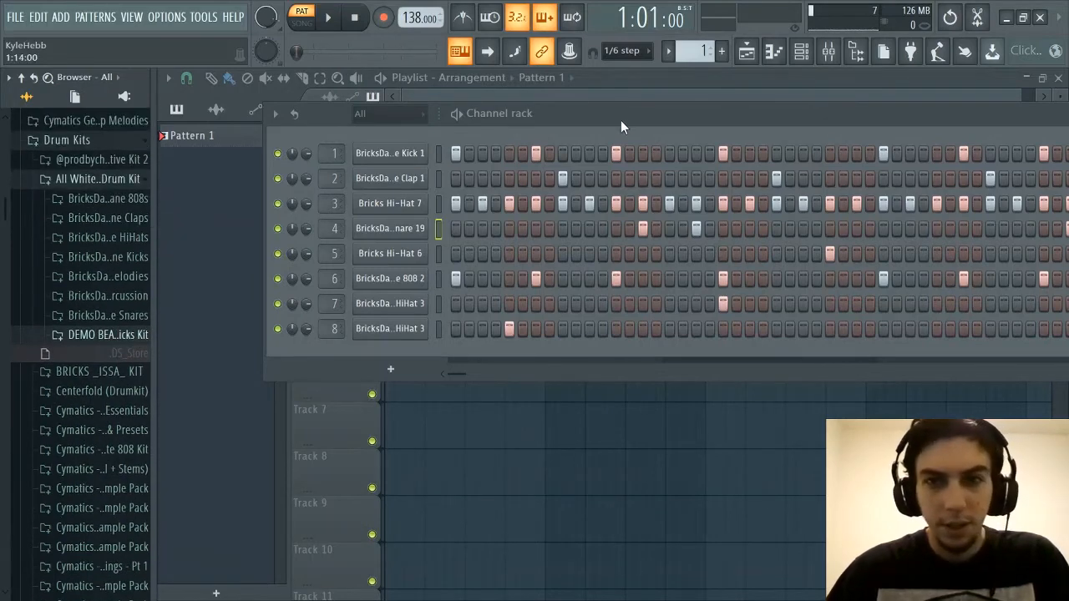
# Reposition the Channel rack over the playlist, play Pattern 1 with the swapped drums, and stop playback
pyautogui.moveTo(621, 118); pyautogui.dragTo(590, 185)
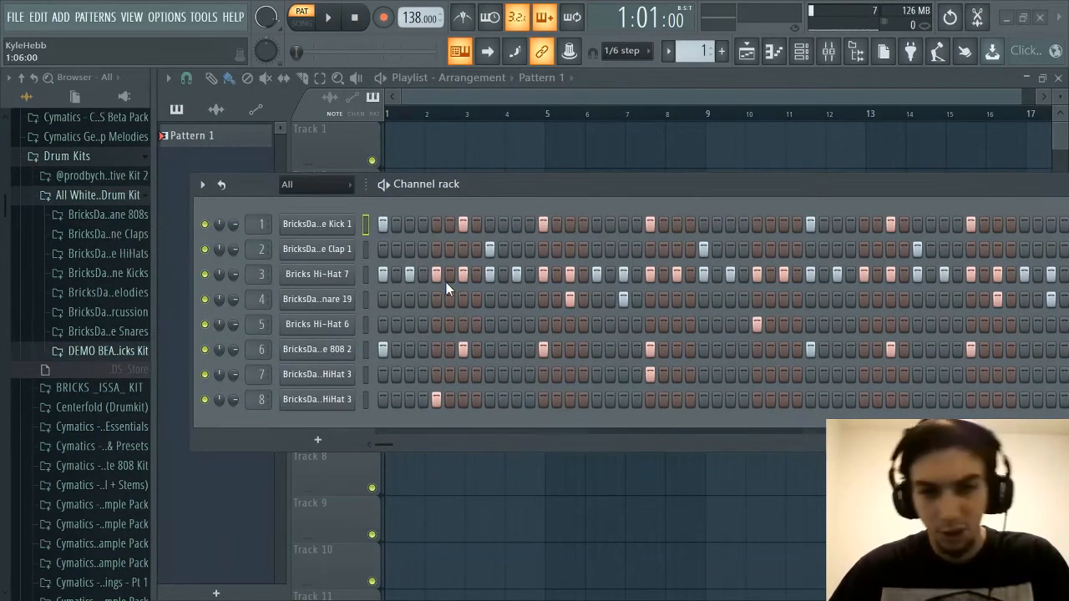
pyautogui.moveTo(515, 184); pyautogui.dragTo(511, 183)
pyautogui.press('space')
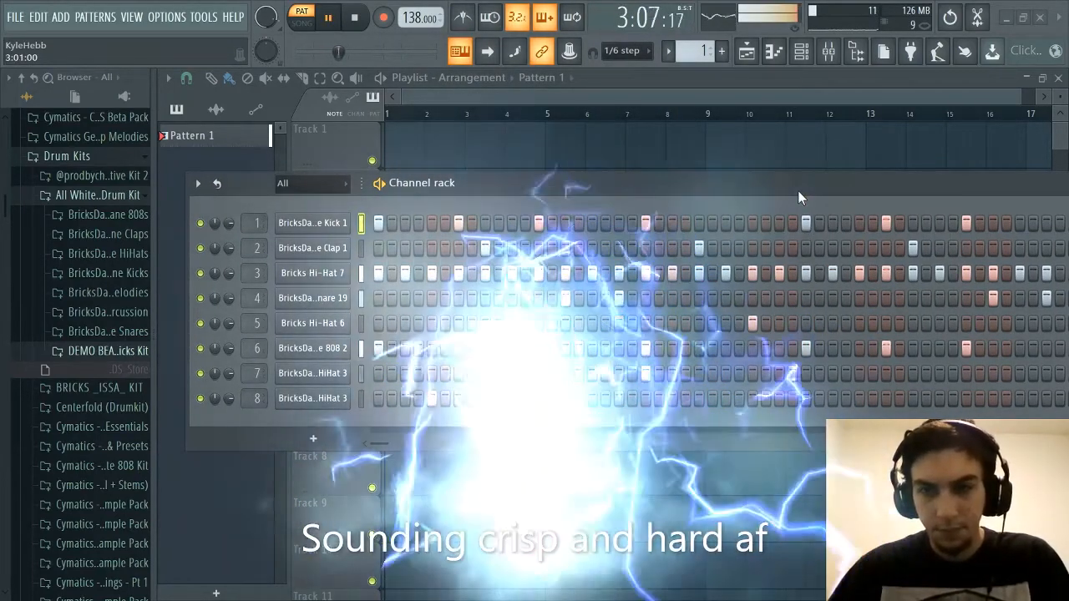
pyautogui.moveTo(798, 190); pyautogui.dragTo(762, 199)
pyautogui.press('space')
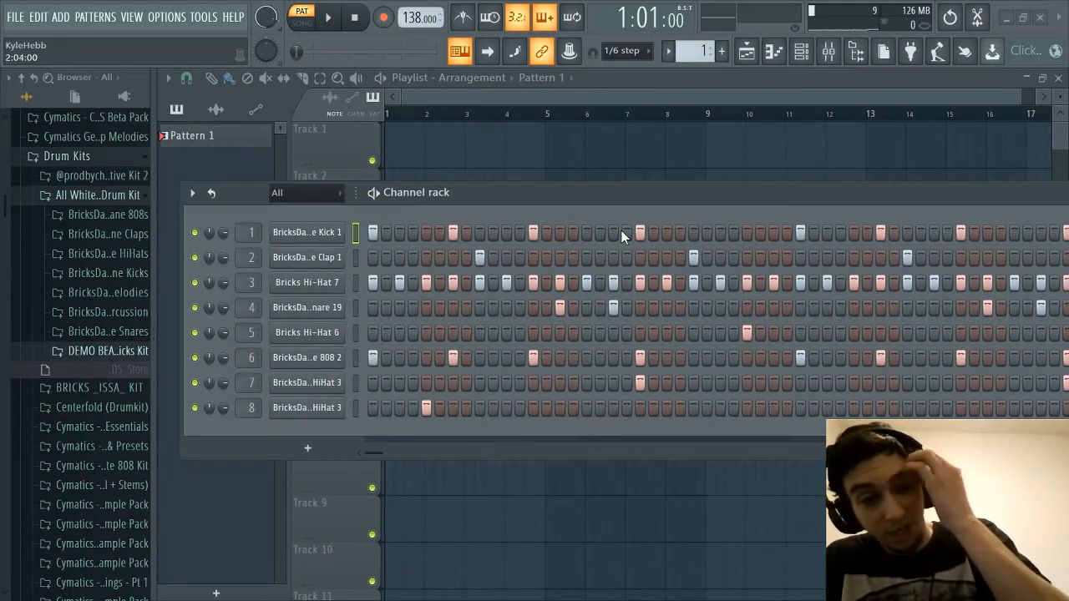
pyautogui.moveTo(582, 194); pyautogui.dragTo(591, 194)
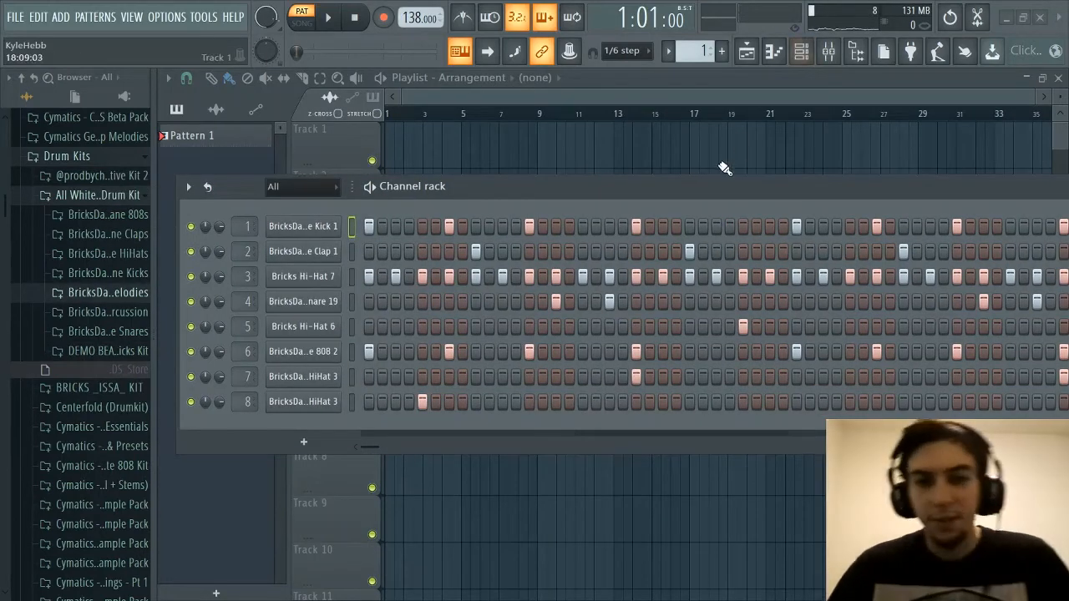
pyautogui.moveTo(711, 189)
pyautogui.mouseDown()
pyautogui.moveTo(700, 173)
pyautogui.moveTo(708, 196)
pyautogui.moveTo(719, 155)
pyautogui.moveTo(716, 178)
pyautogui.mouseUp()
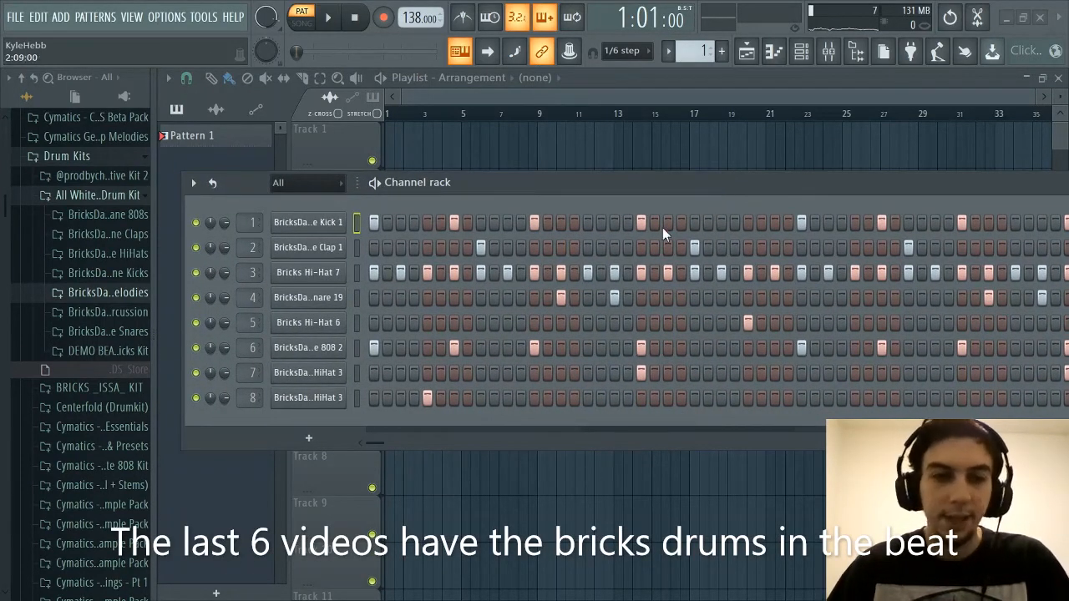
pyautogui.moveTo(568, 185); pyautogui.dragTo(577, 227)
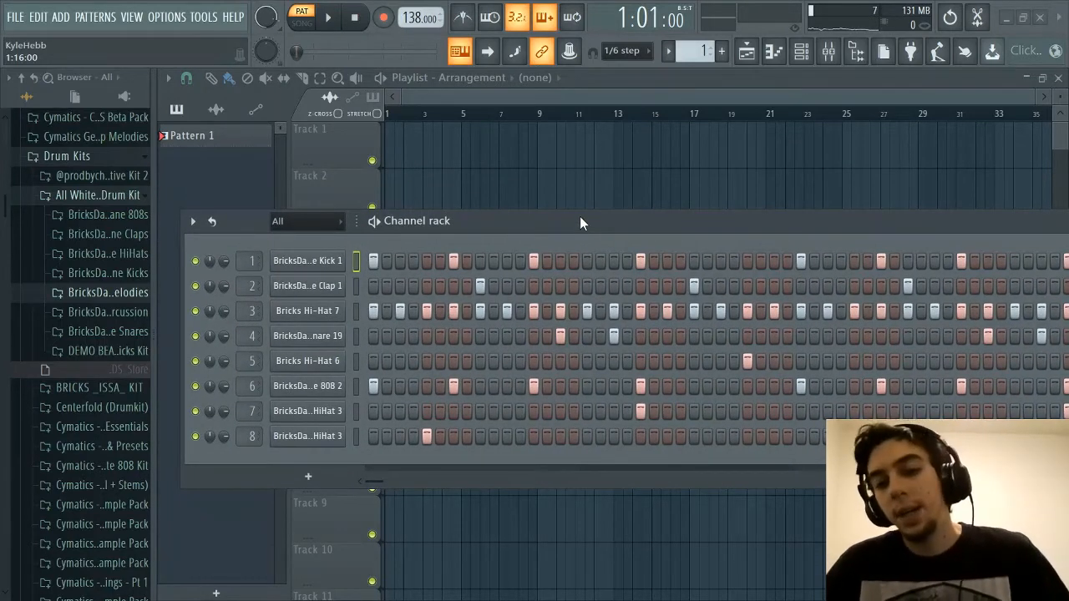
pyautogui.moveTo(581, 217); pyautogui.dragTo(584, 211)
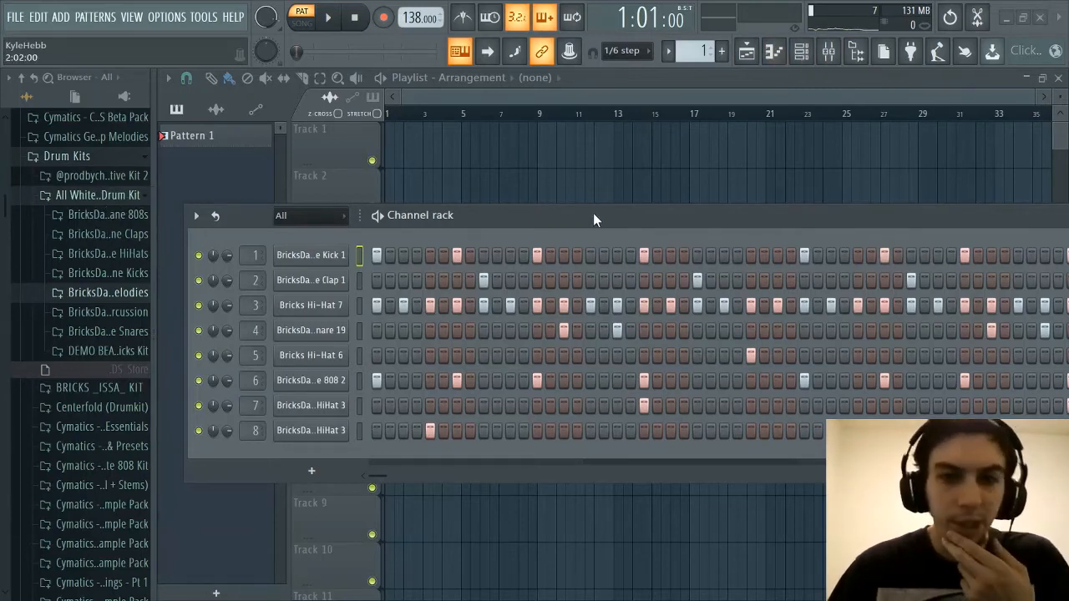
pyautogui.moveTo(593, 213); pyautogui.dragTo(614, 172)
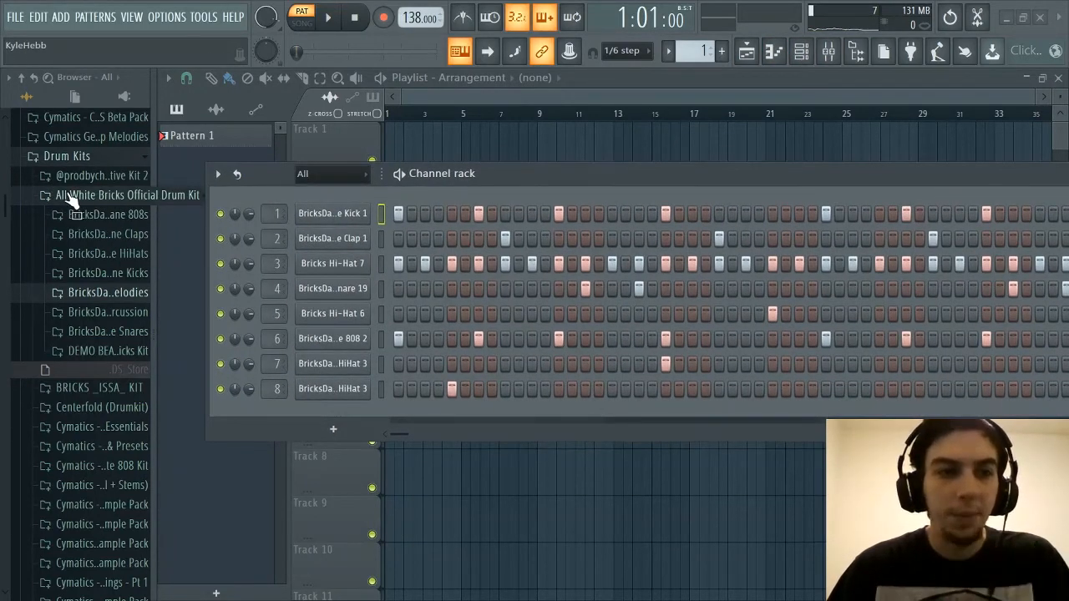
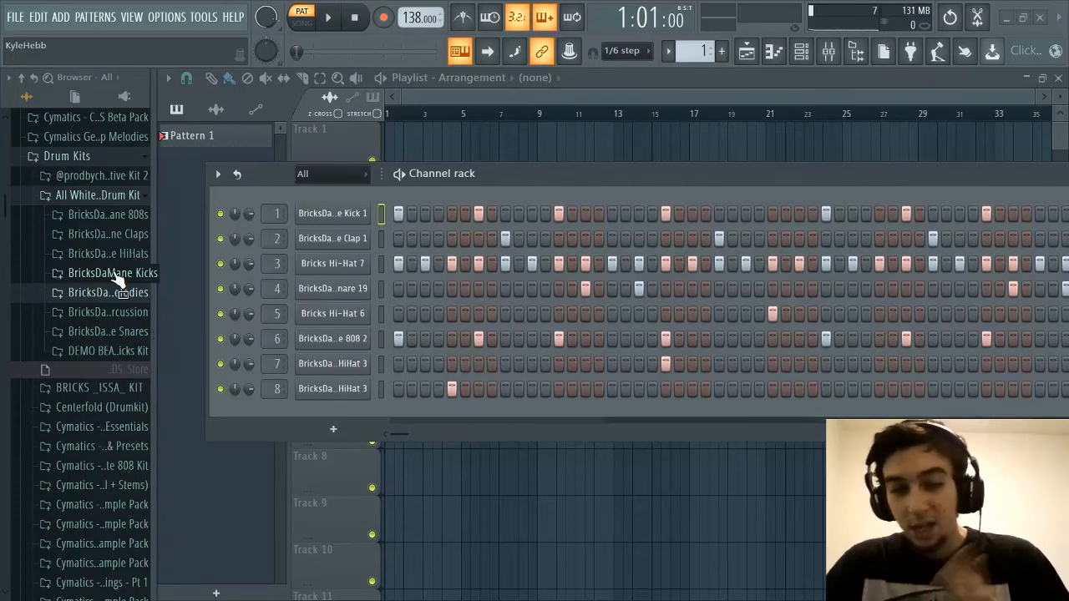
# Collapse the All White Bricks kit, open BRICKS _ISSA_ KIT, and look through its Percs and Snares folders
pyautogui.click(83, 195)
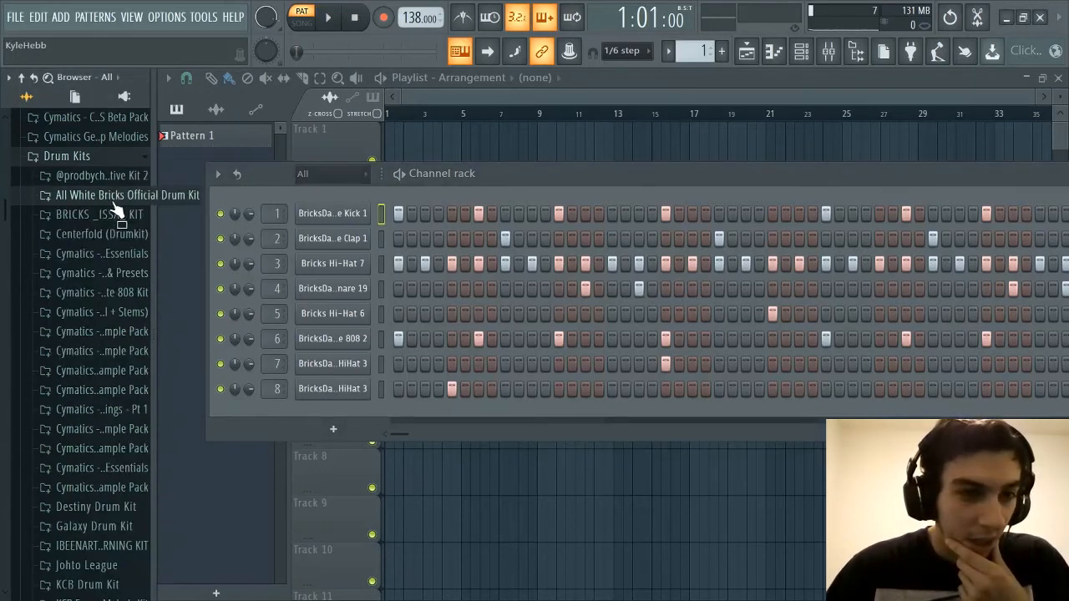
pyautogui.click(115, 213)
pyautogui.click(94, 372)
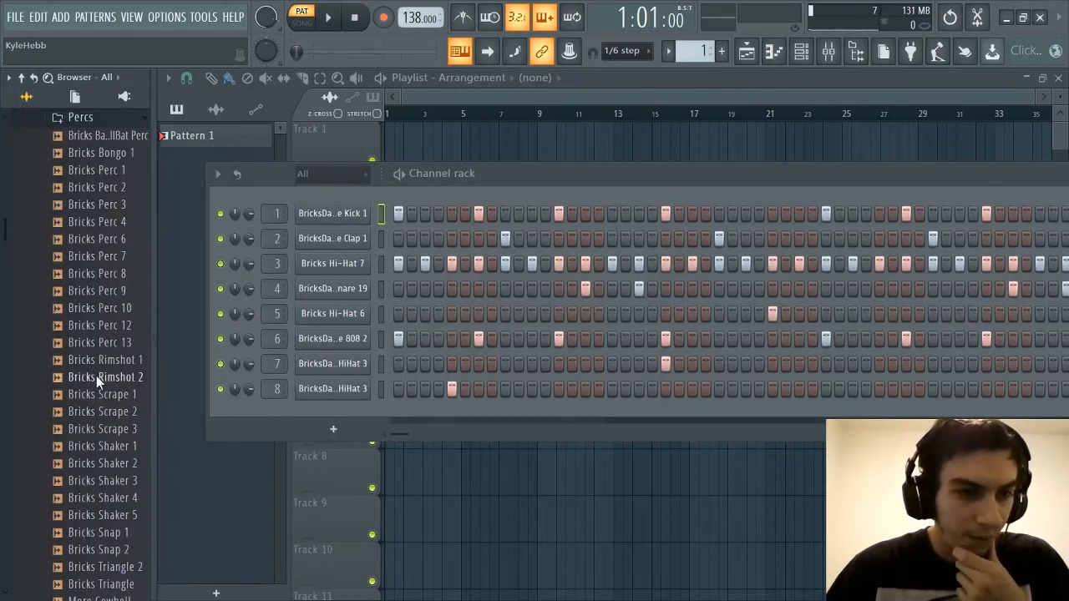
pyautogui.click(92, 117)
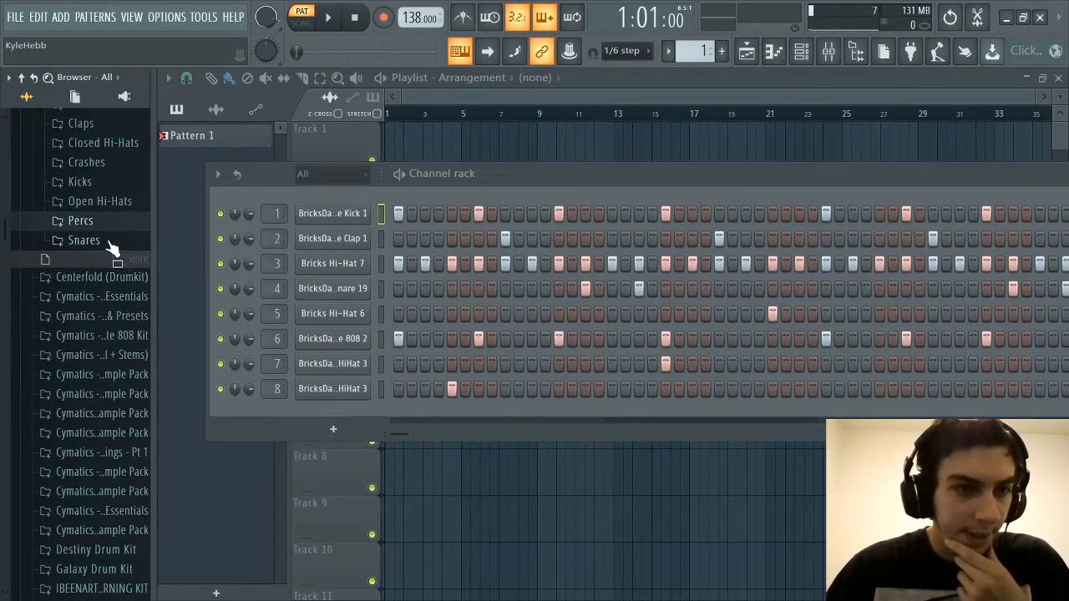
pyautogui.click(105, 242)
pyautogui.scroll(-4, 104, 238)
pyautogui.scroll(5, 104, 237)
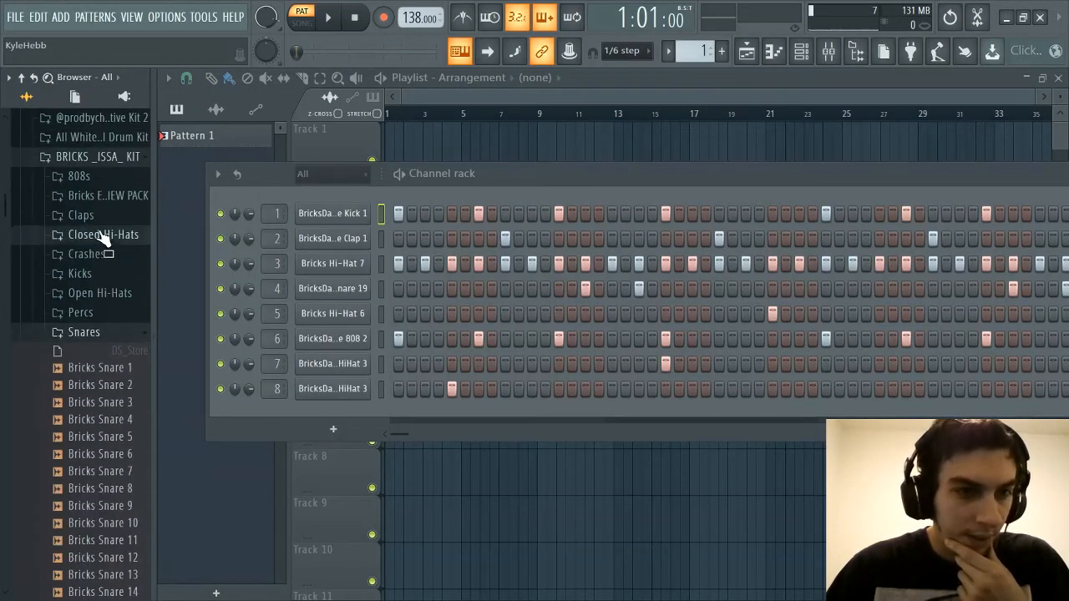
# Look through the Closed Hi-Hats and Claps folders of BRICKS _ISSA_ KIT, and collapse the kit
pyautogui.click(102, 228)
pyautogui.scroll(-3, 107, 276)
pyautogui.scroll(5, 103, 302)
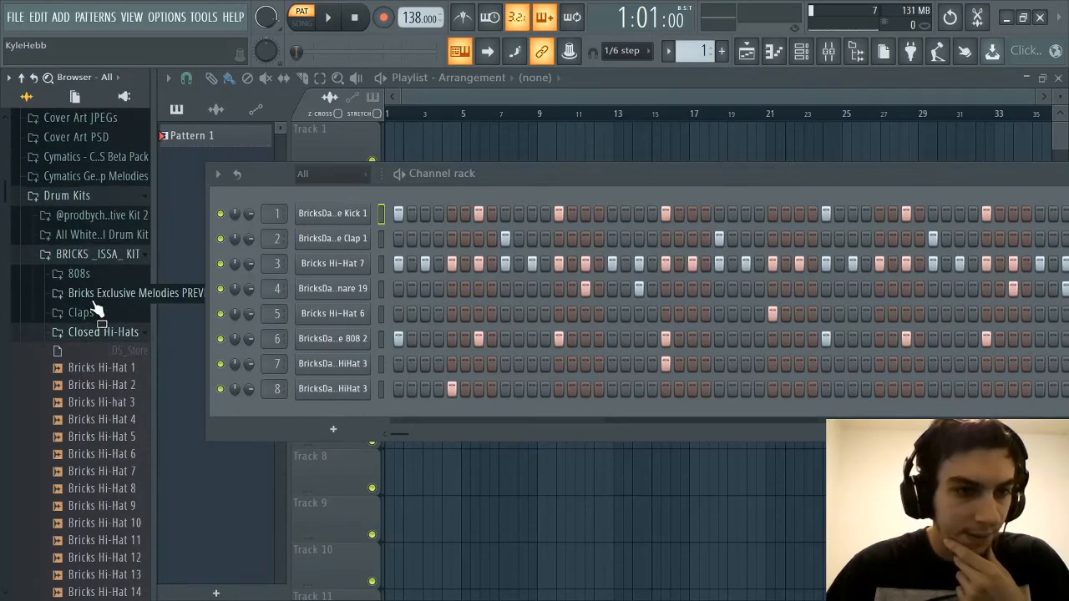
pyautogui.click(92, 312)
pyautogui.click(102, 172)
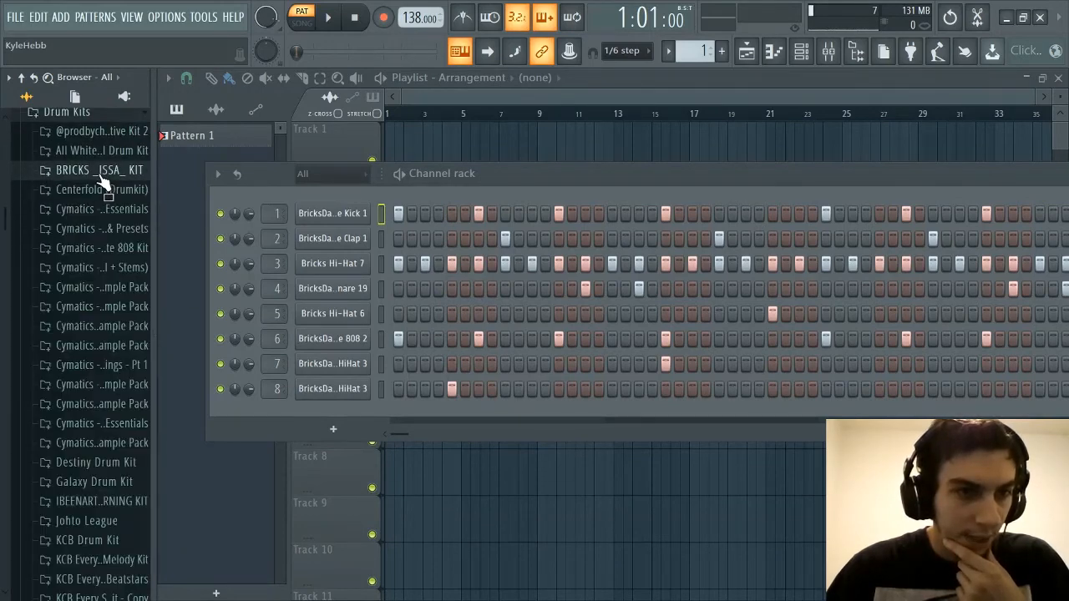
# Open the All White Bricks Official Drum Kit and look through its snare and percussion folders
pyautogui.click(105, 154)
pyautogui.click(125, 288)
pyautogui.scroll(-5, 126, 300)
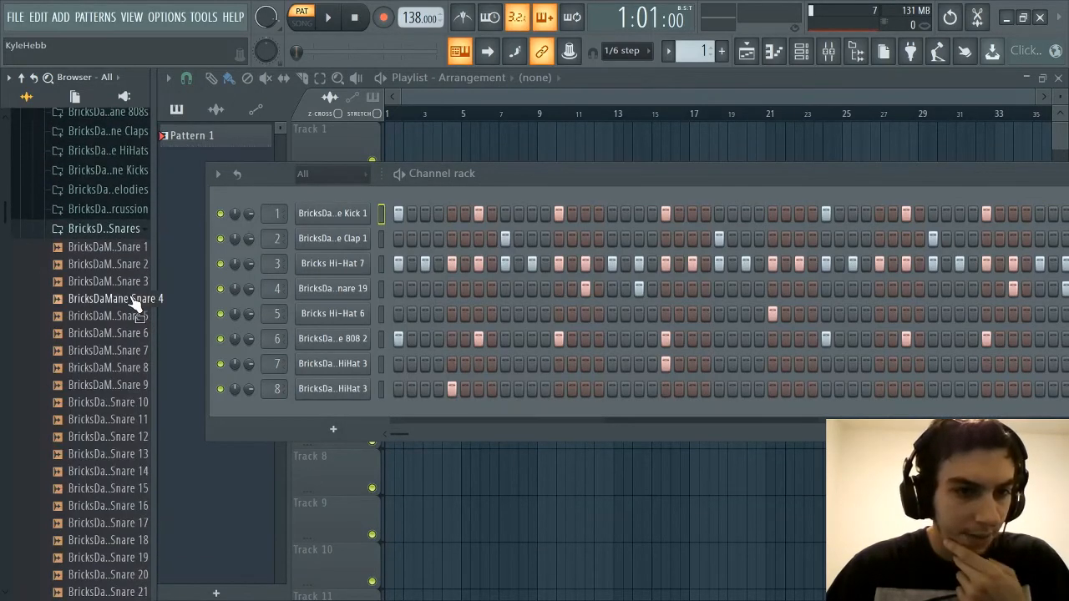
pyautogui.scroll(5, 125, 313)
pyautogui.click(123, 311)
pyautogui.scroll(-5, 121, 314)
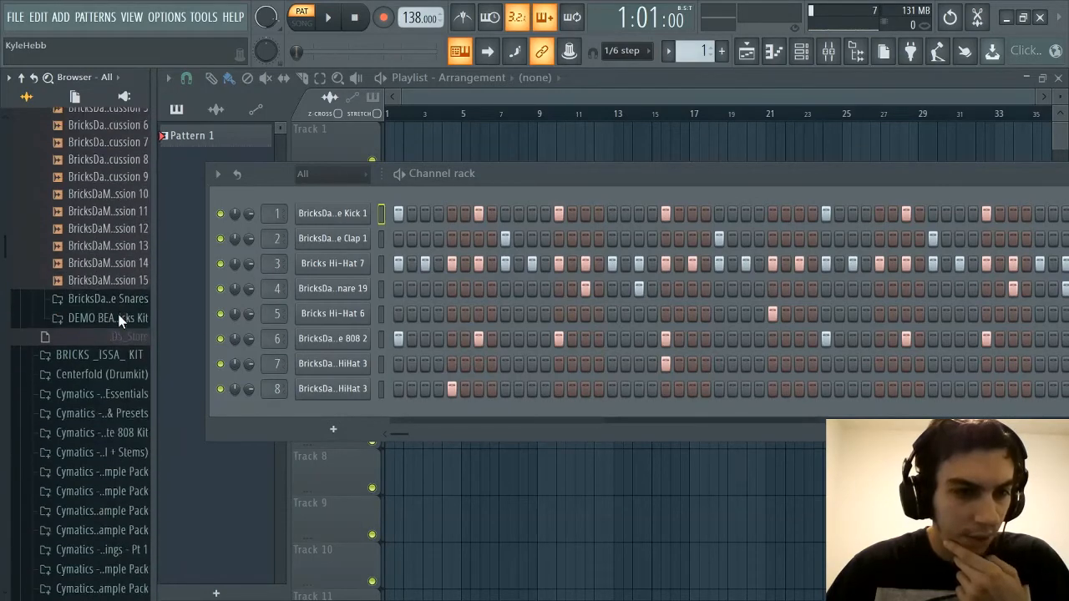
# Look through the BricksDaMane Kicks, 808s and Claps folders, and collapse the All White Bricks kit
pyautogui.scroll(5, 121, 311)
pyautogui.click(119, 277)
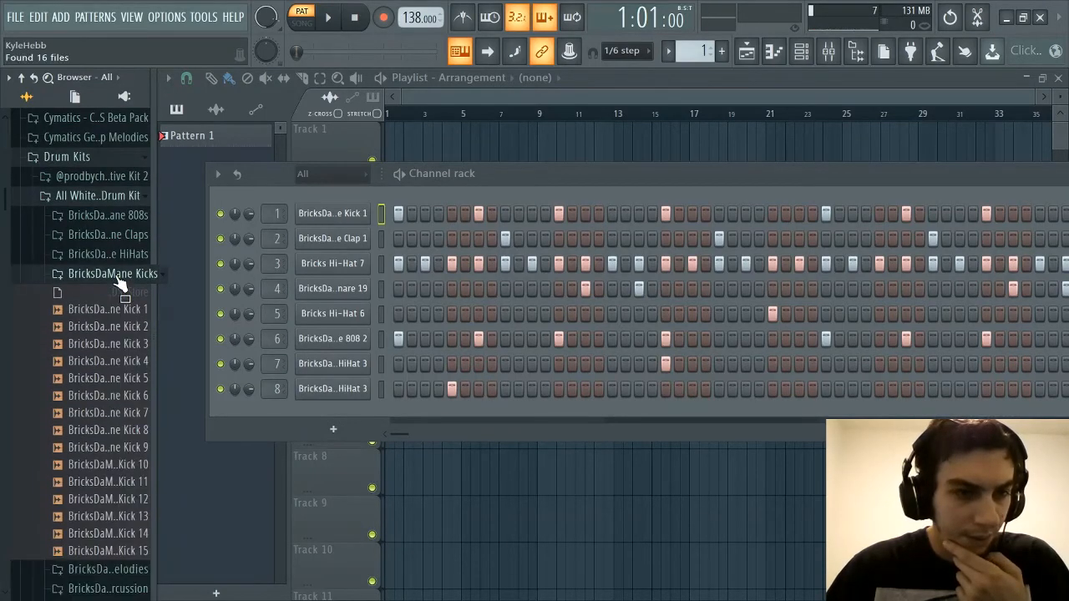
pyautogui.scroll(-3, 117, 282)
pyautogui.scroll(5, 117, 276)
pyautogui.click(113, 214)
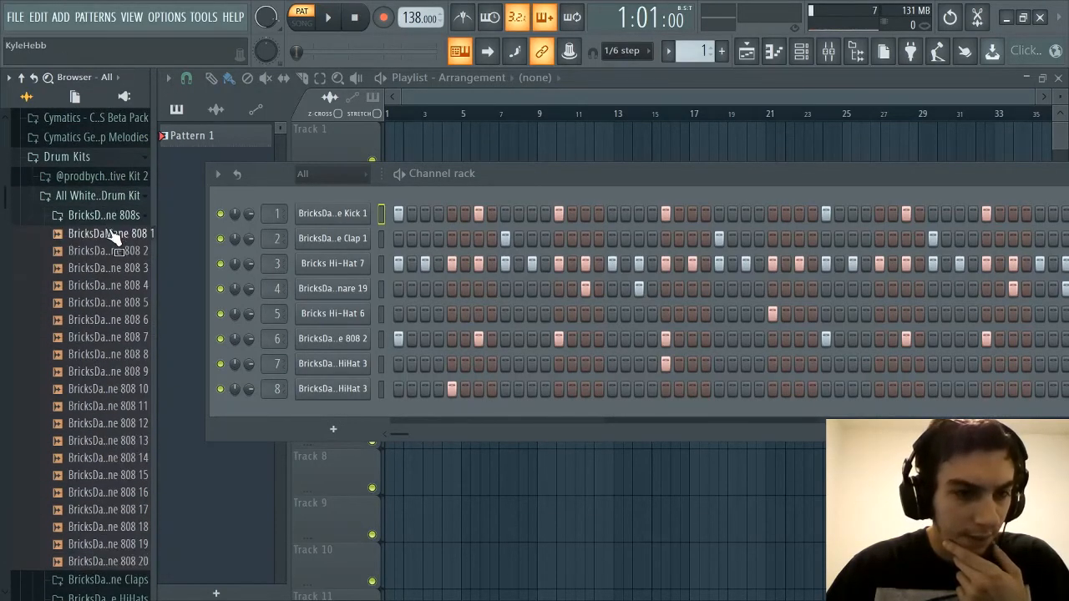
pyautogui.click(111, 218)
pyautogui.click(112, 237)
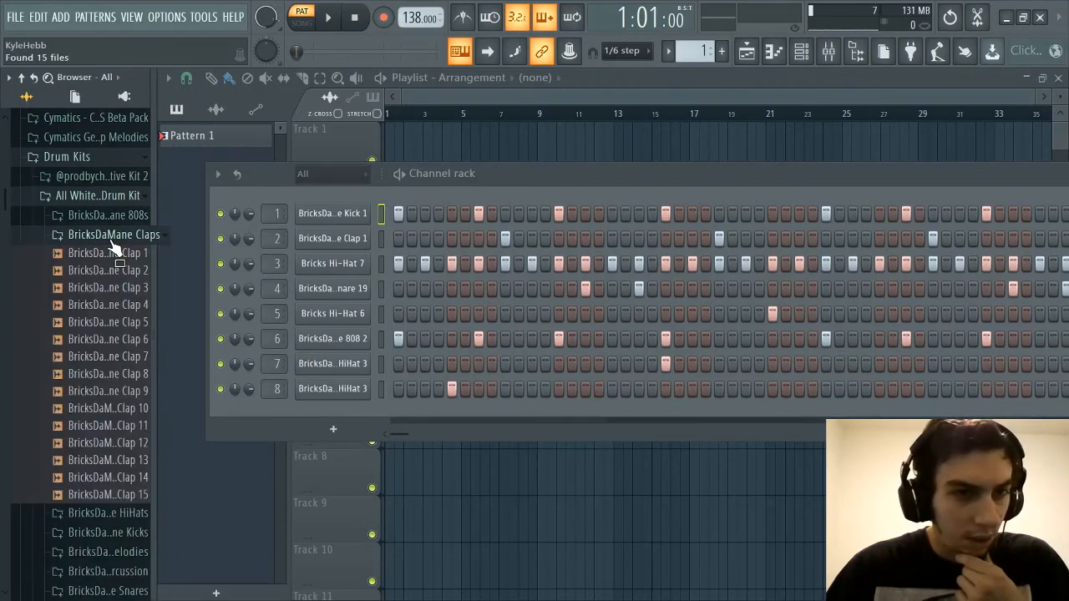
pyautogui.click(110, 235)
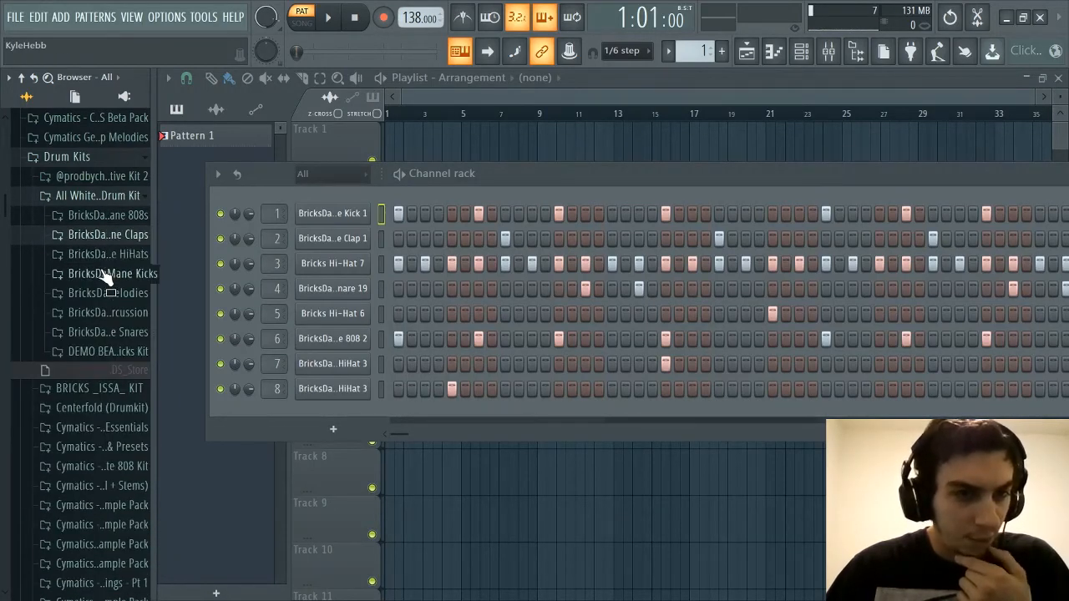
pyautogui.click(100, 197)
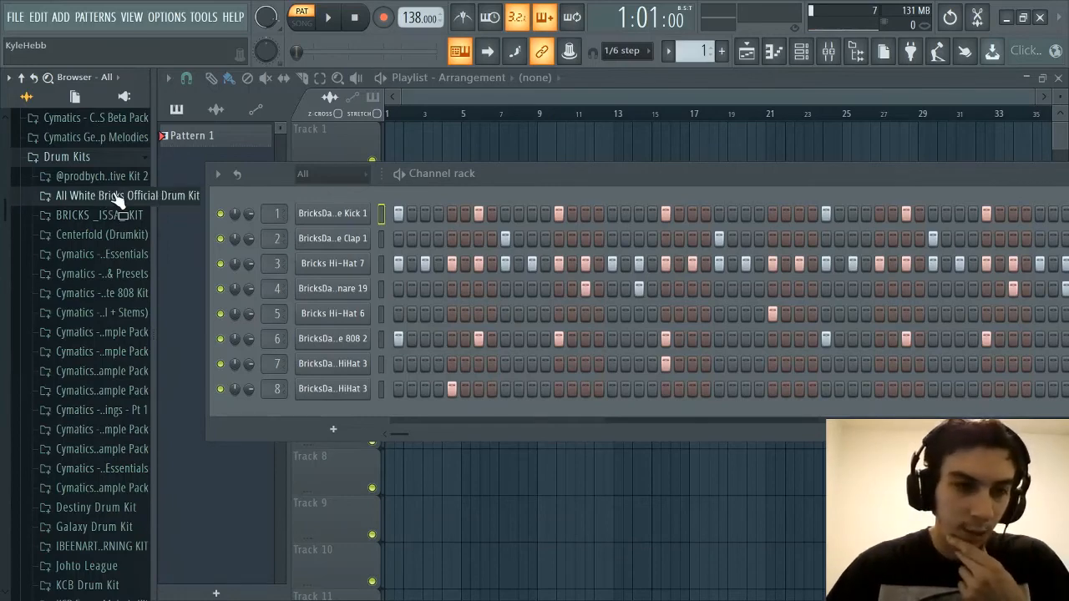
pyautogui.moveTo(702, 178); pyautogui.dragTo(687, 184)
pyautogui.moveTo(687, 191); pyautogui.dragTo(635, 201)
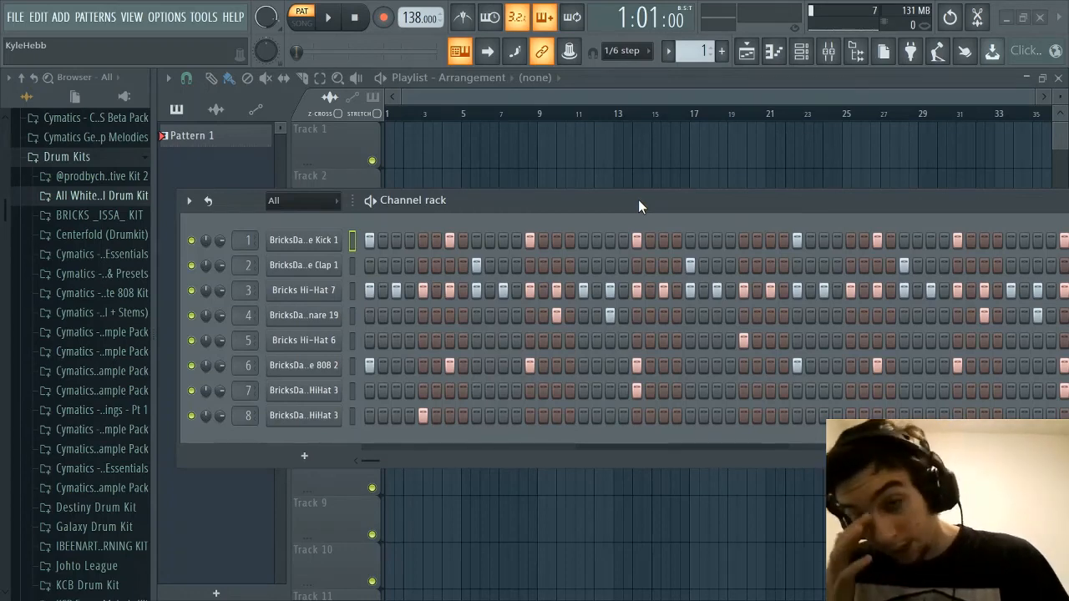
pyautogui.moveTo(638, 200); pyautogui.dragTo(666, 200)
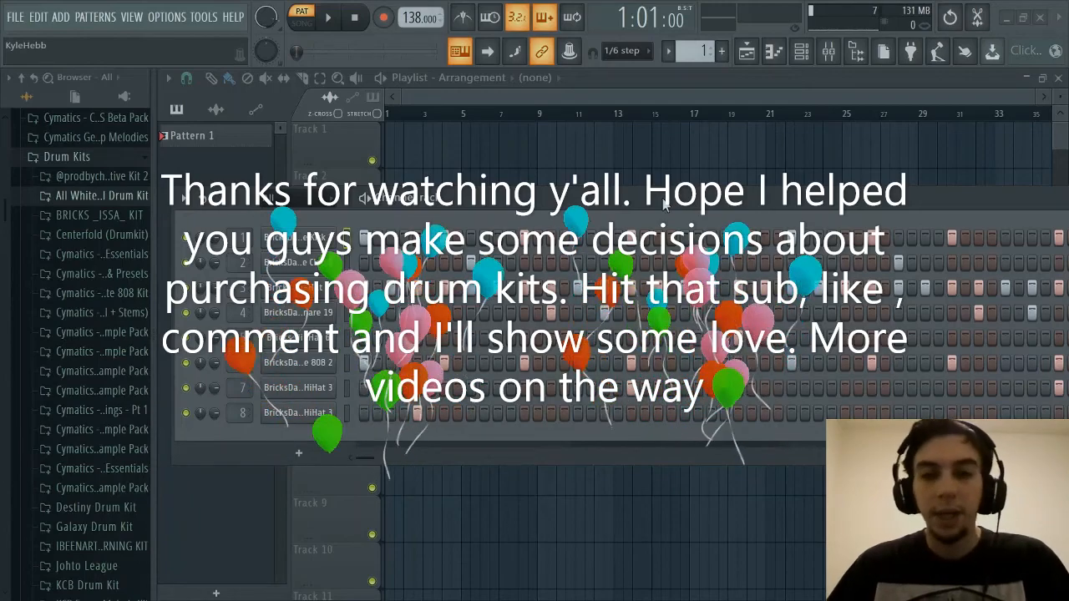
pyautogui.moveTo(666, 199); pyautogui.dragTo(670, 202)
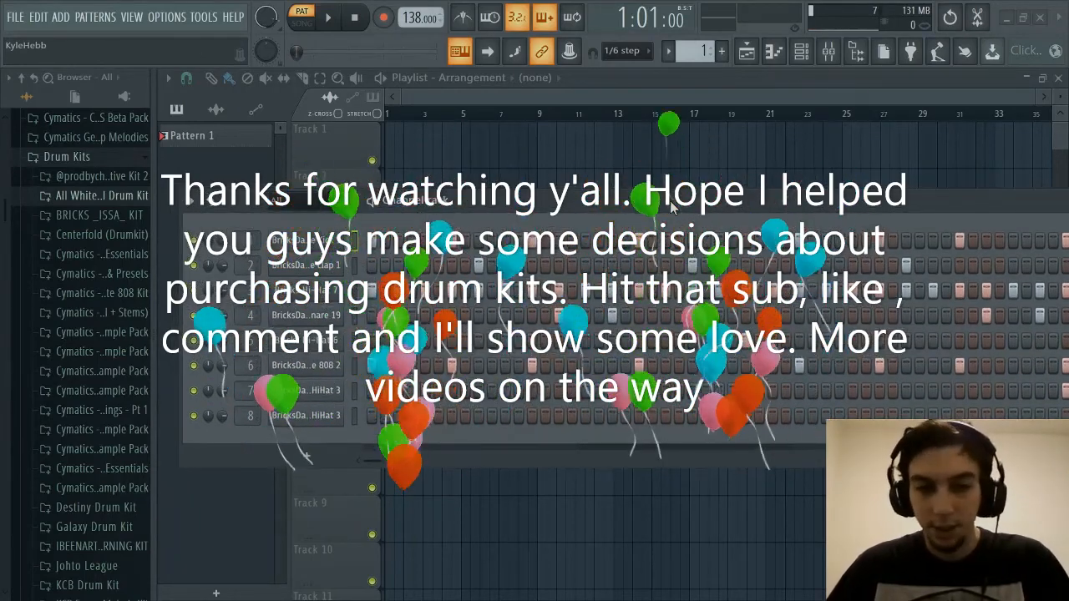
pyautogui.moveTo(675, 213); pyautogui.dragTo(673, 209)
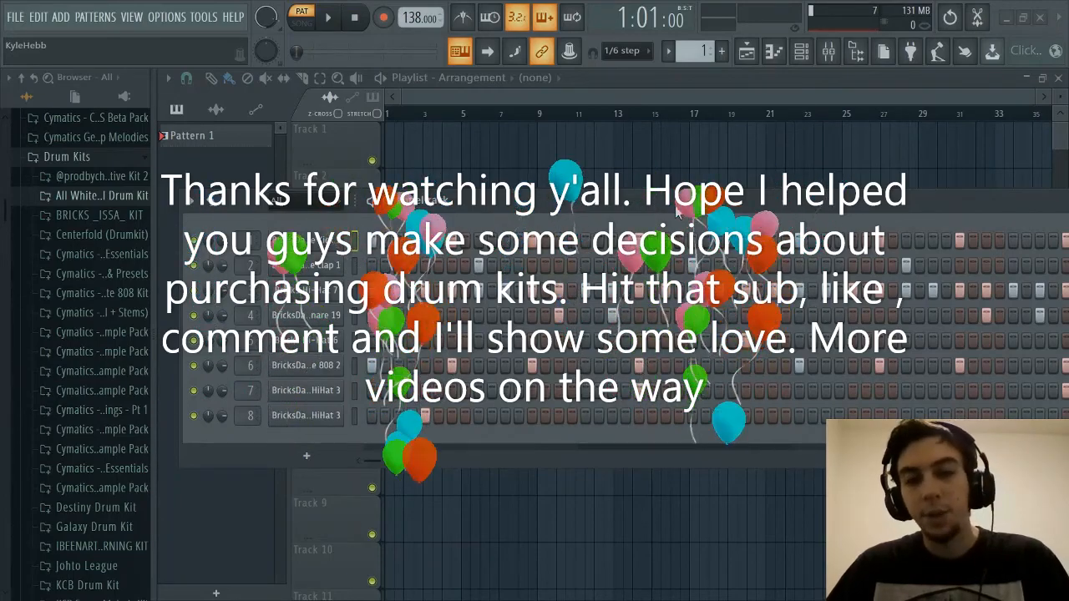